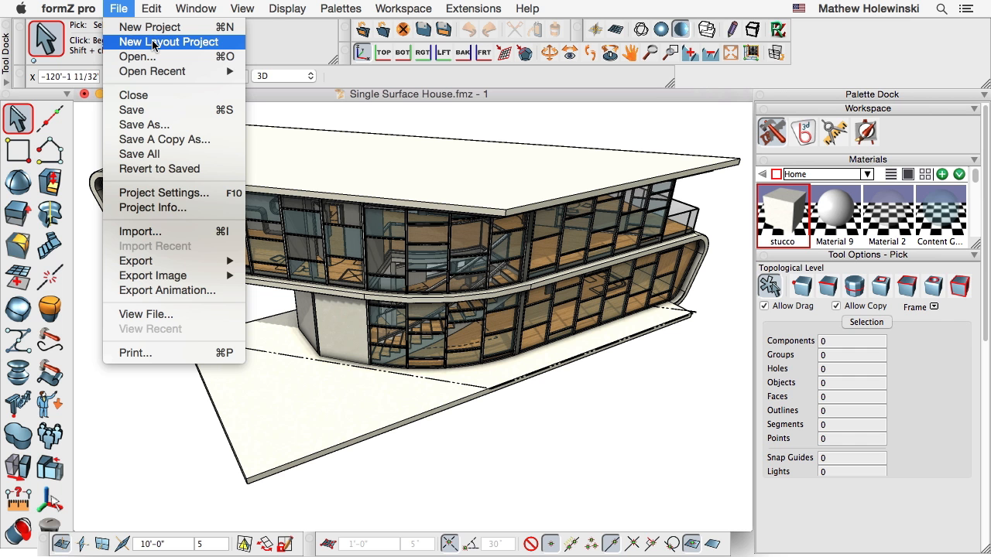
Start a new layout project with inches as units and the standard Arch E paper size in landscape
{"action": "left_click", "coordinate": [153, 44]}
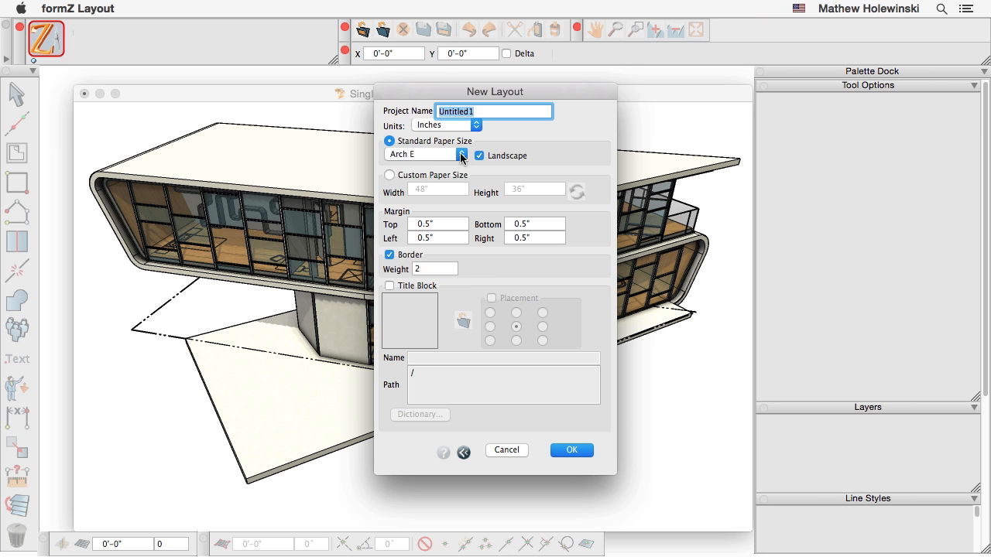
{"action": "left_click", "coordinate": [463, 155]}
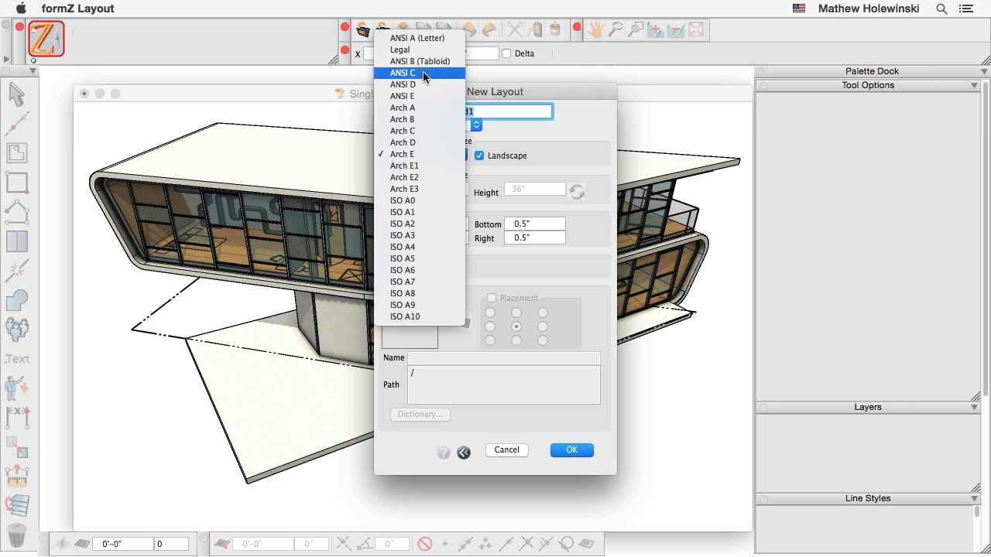
{"action": "left_click", "coordinate": [418, 153]}
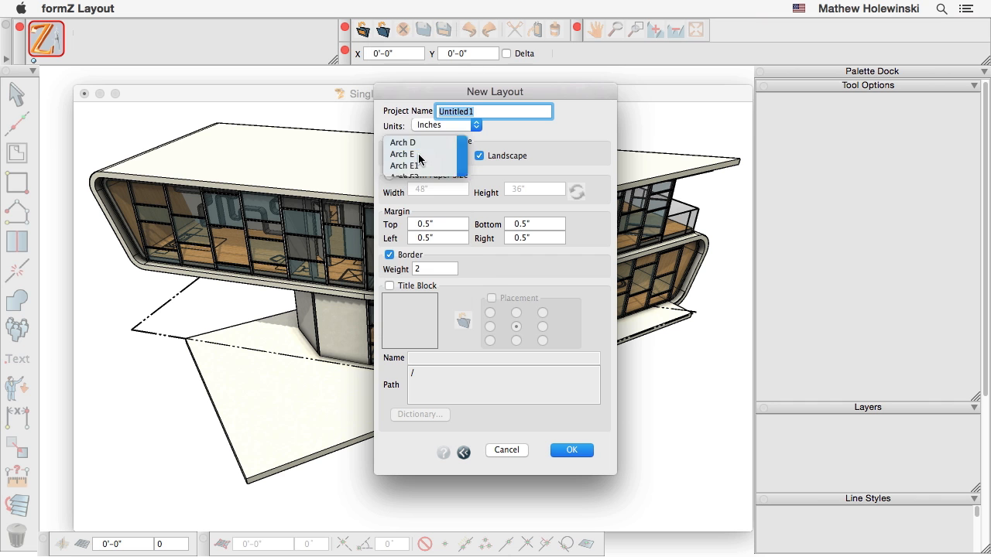
{"action": "left_click", "coordinate": [467, 125]}
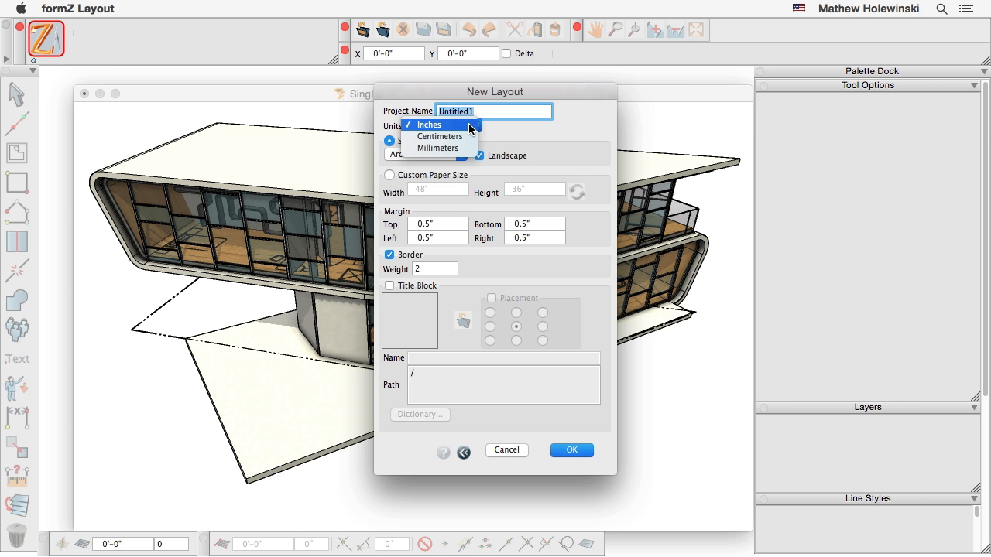
{"action": "left_click", "coordinate": [541, 128]}
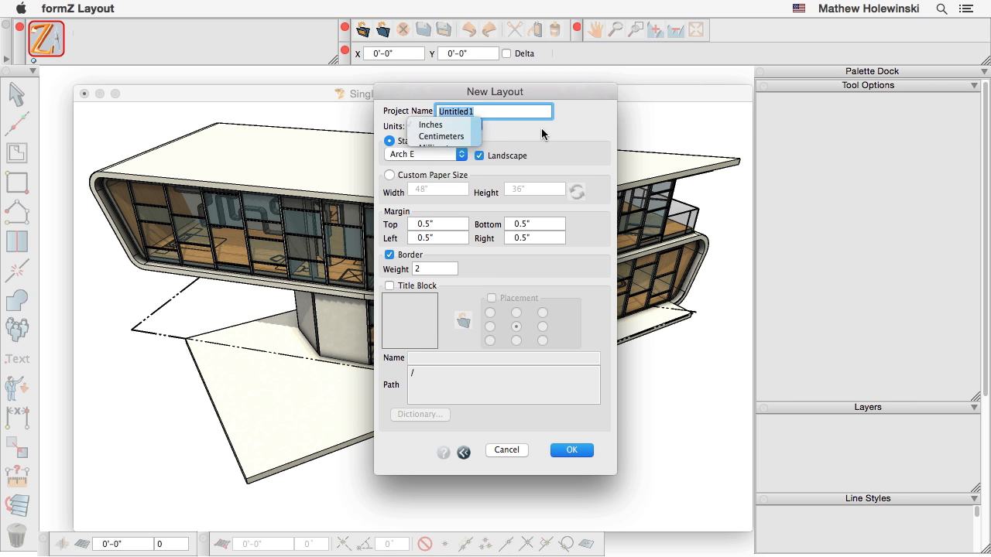
Enable the title block, load Arch E 36x48 Landscape.fml from the Layout folder, and turn on its centre placement
{"action": "left_click", "coordinate": [390, 286]}
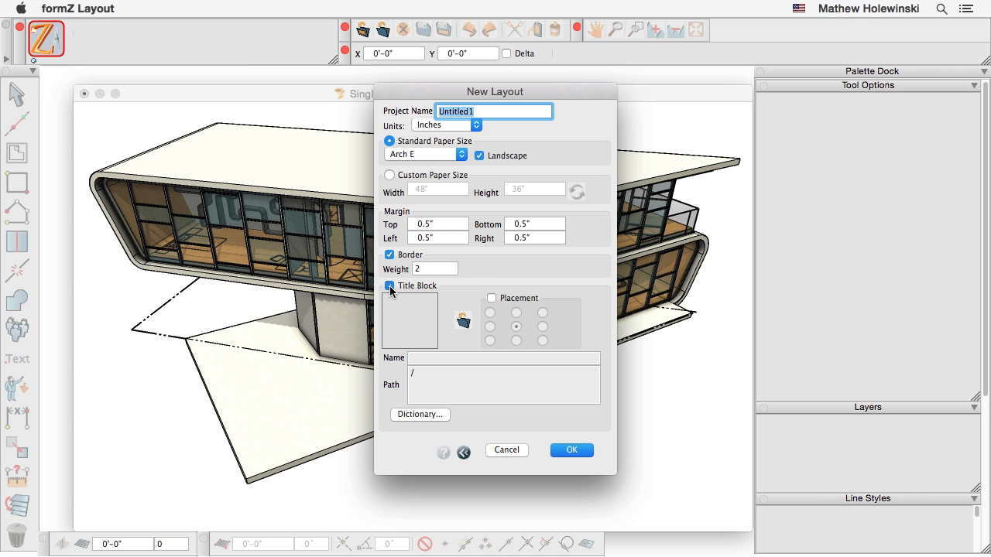
{"action": "left_click", "coordinate": [463, 321]}
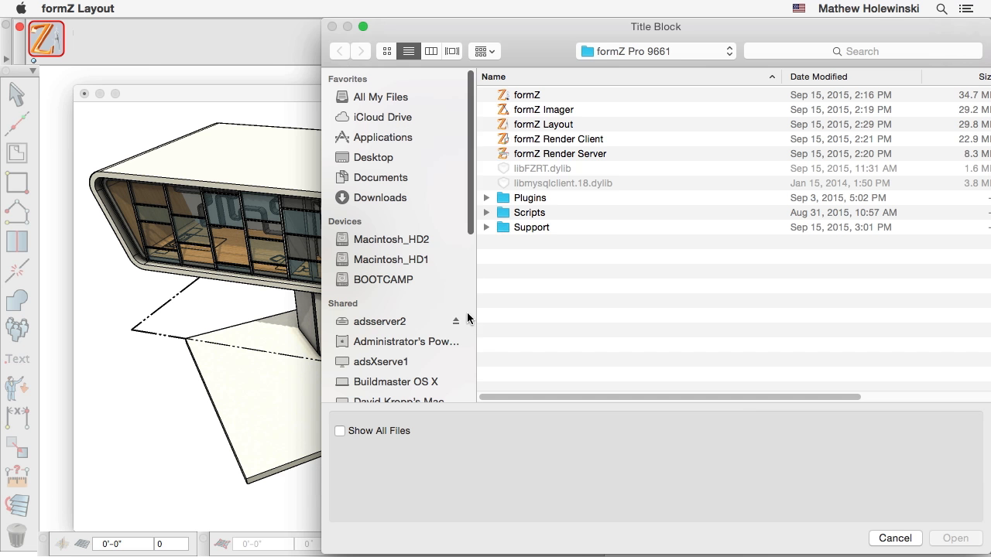
{"action": "left_click_drag", "start_coordinate": [558, 32], "coordinate": [394, 28]}
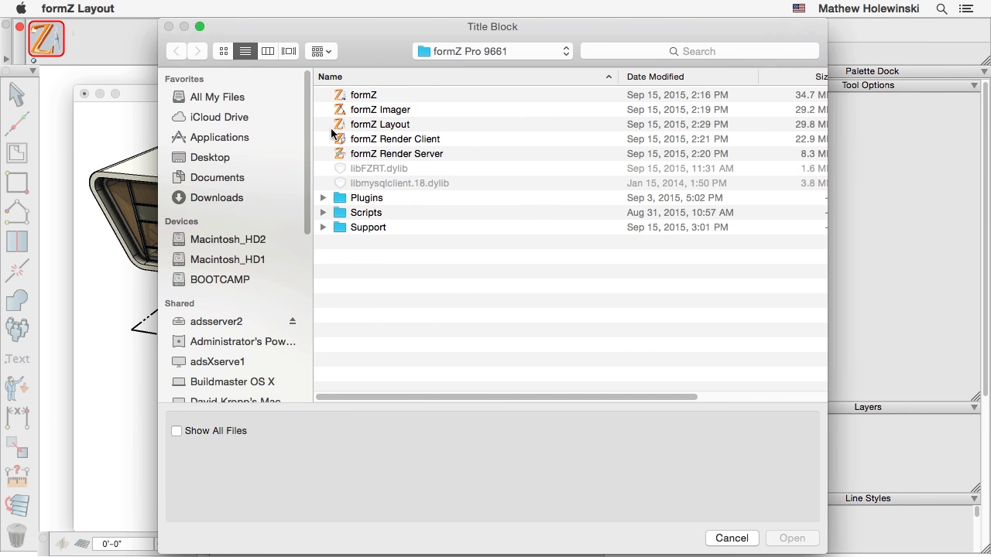
{"action": "left_click", "coordinate": [512, 49]}
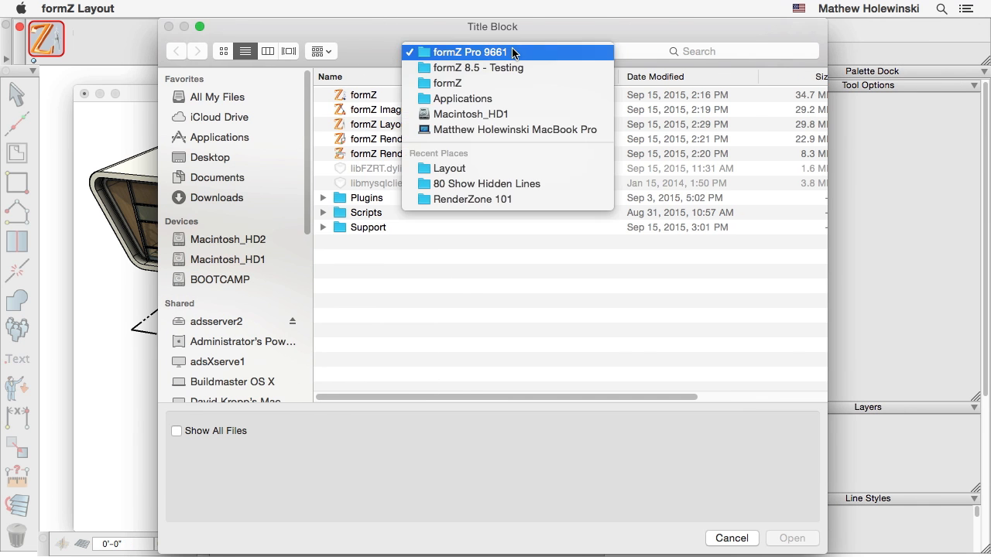
{"action": "left_click", "coordinate": [510, 167]}
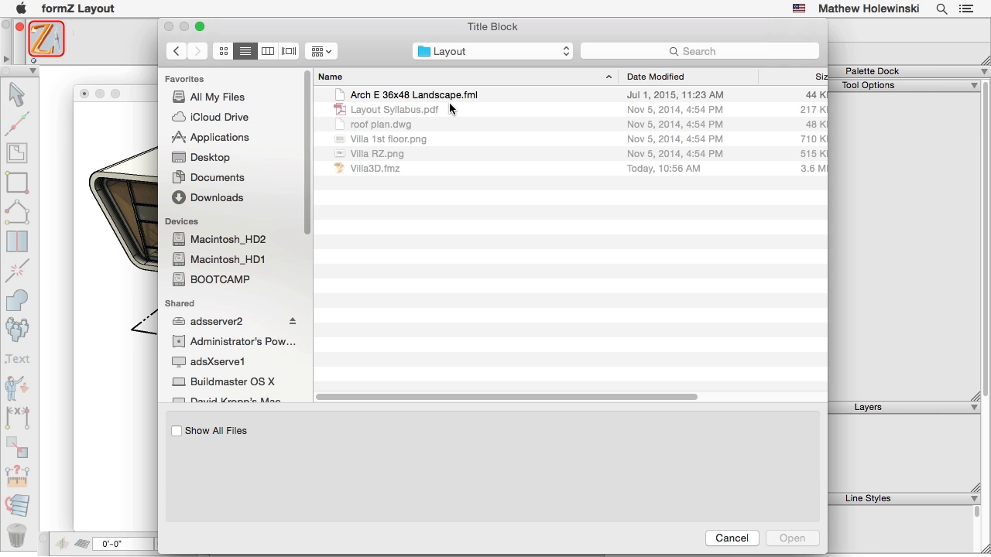
{"action": "left_click", "coordinate": [449, 96]}
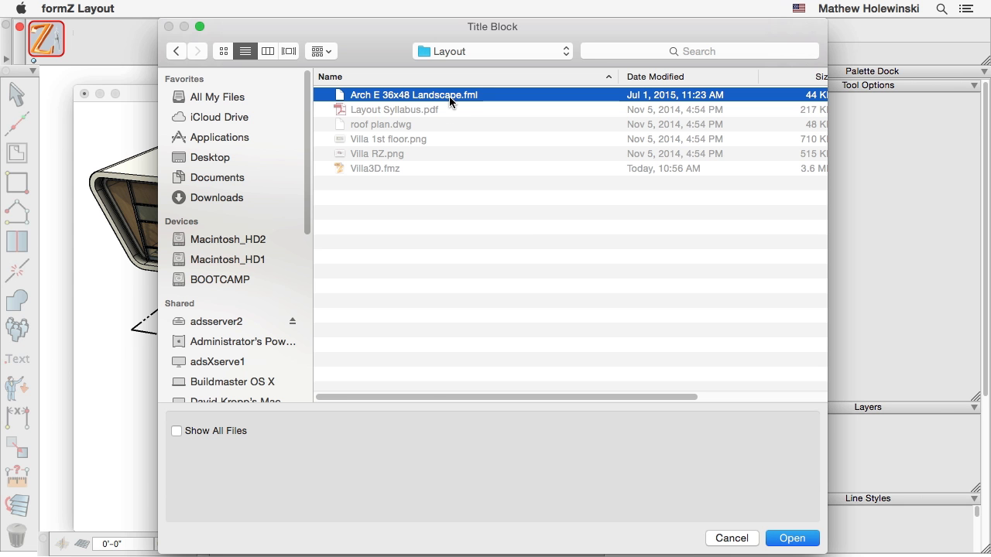
{"action": "left_click", "coordinate": [790, 538]}
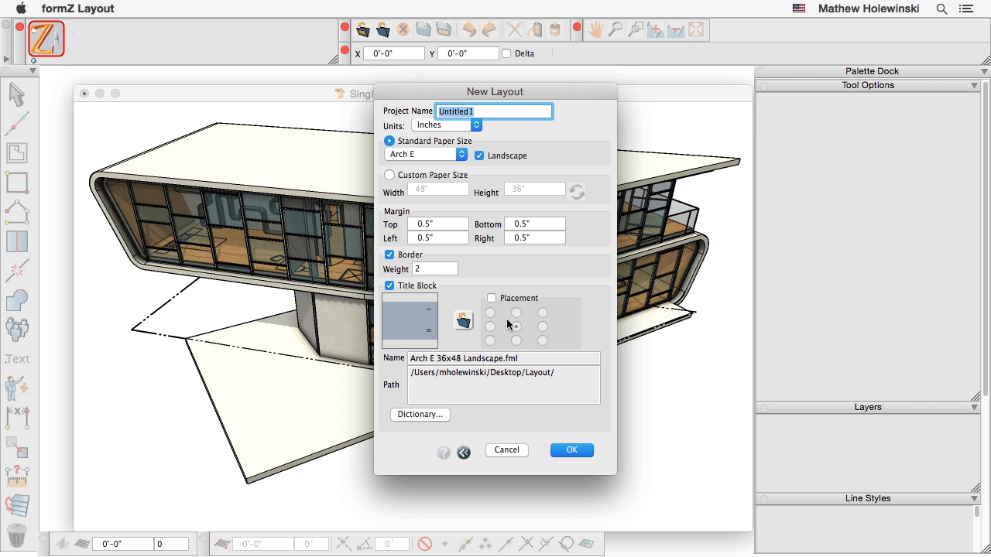
{"action": "left_click", "coordinate": [492, 298]}
Define <ProjectAuthor> in the title block dictionary as the author's full name and create the layout
{"action": "left_click", "coordinate": [422, 415]}
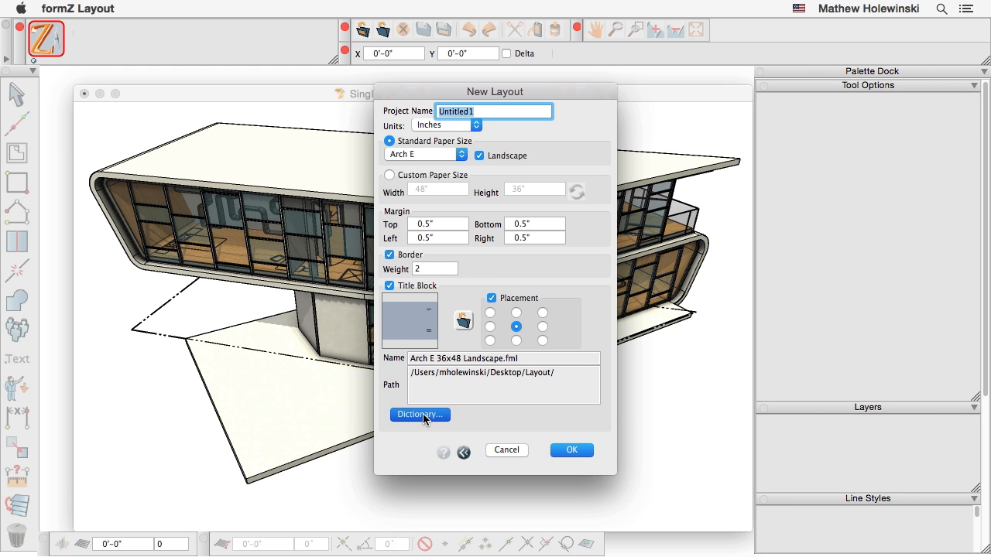
{"action": "left_click_drag", "start_coordinate": [565, 143], "coordinate": [392, 104]}
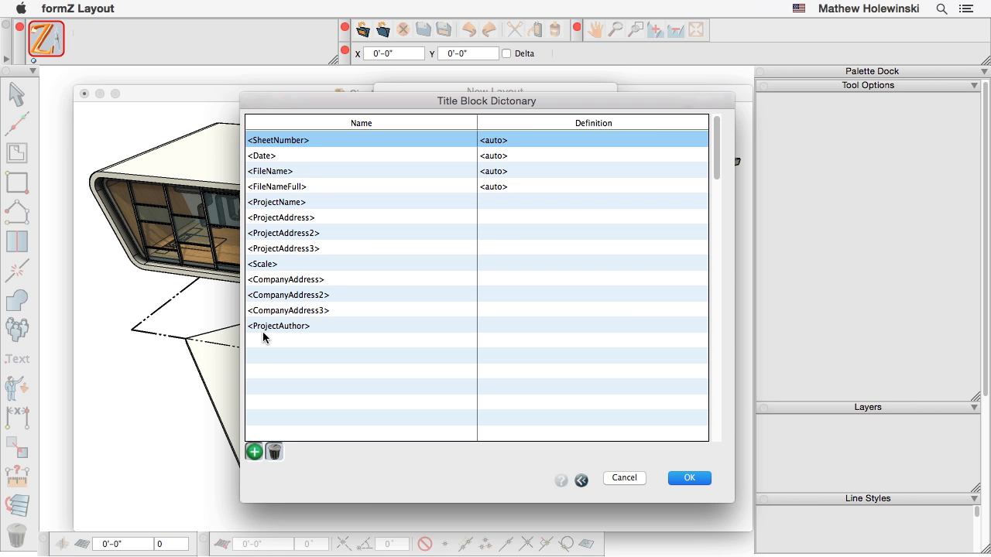
{"action": "left_click", "coordinate": [497, 327]}
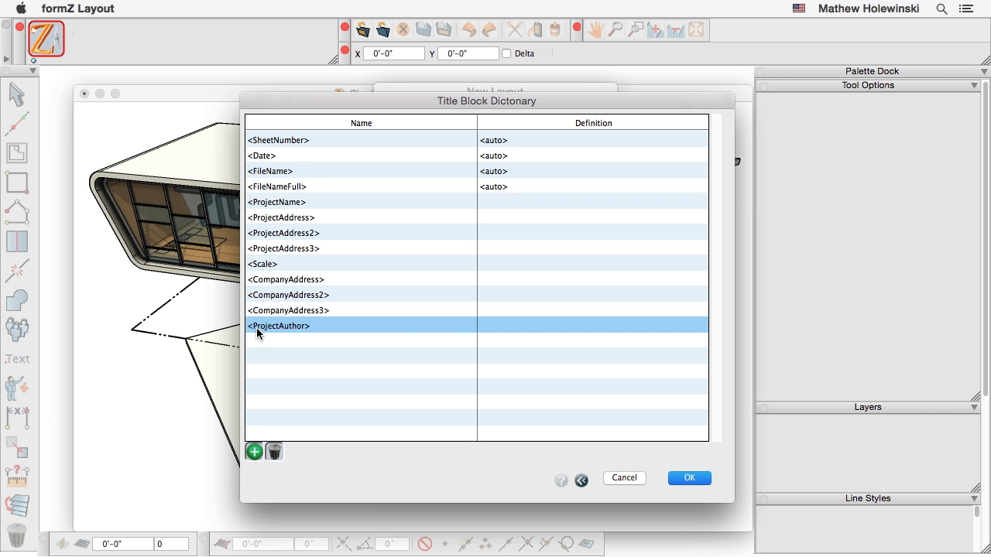
{"action": "left_click", "coordinate": [497, 320]}
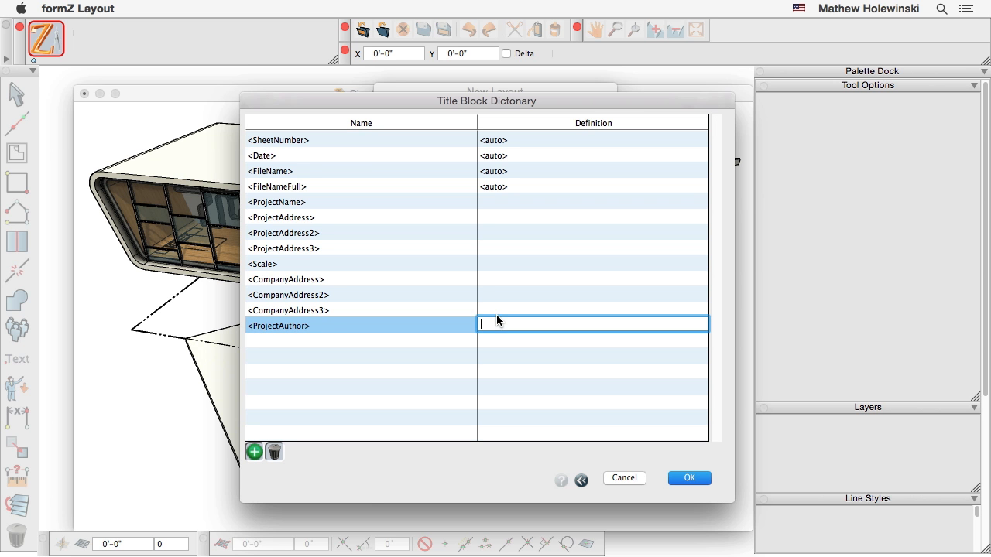
{"action": "type", "text": "Matthew Holewinski"}
{"action": "left_click", "coordinate": [455, 311]}
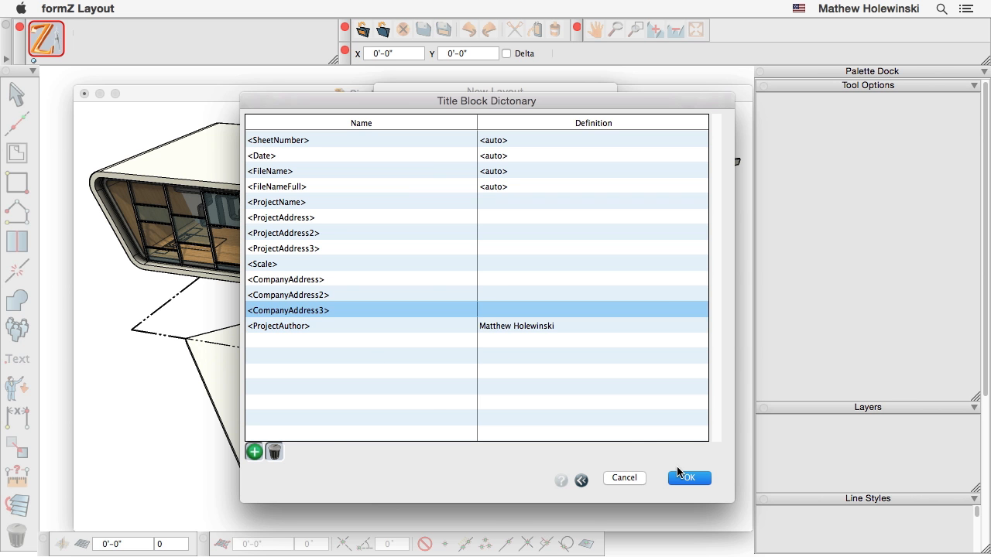
{"action": "left_click", "coordinate": [697, 478]}
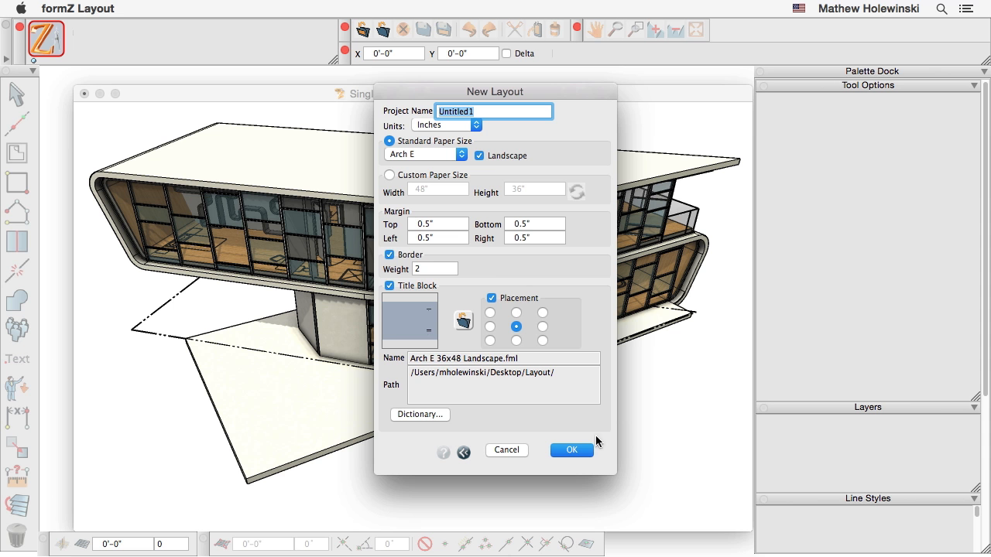
{"action": "left_click", "coordinate": [572, 451]}
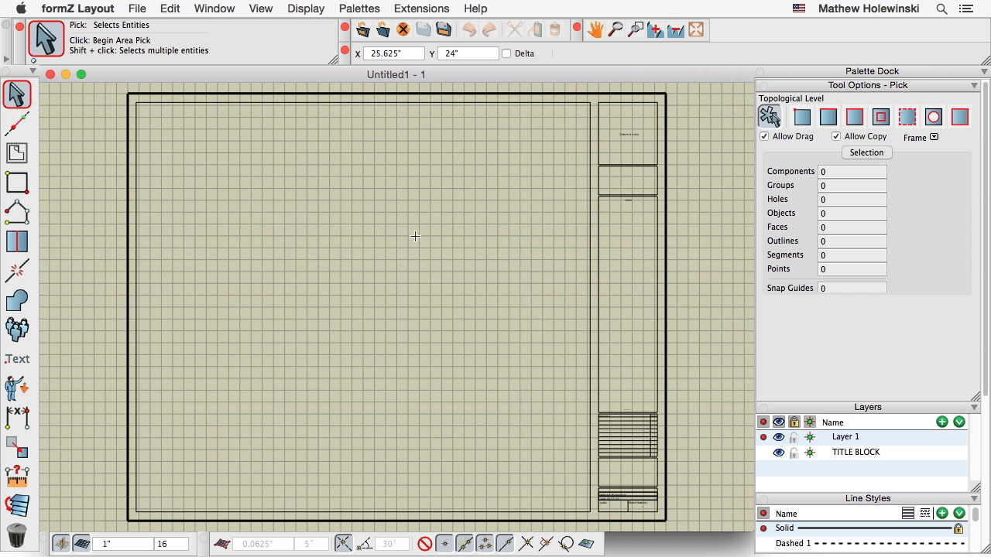
Move the Sheets palette directly above the Layers palette in the Palette Dock
{"action": "scroll", "coordinate": [415, 236], "scroll_direction": "down", "scroll_amount": 3}
{"action": "scroll", "coordinate": [545, 381], "scroll_direction": "up", "scroll_amount": 3}
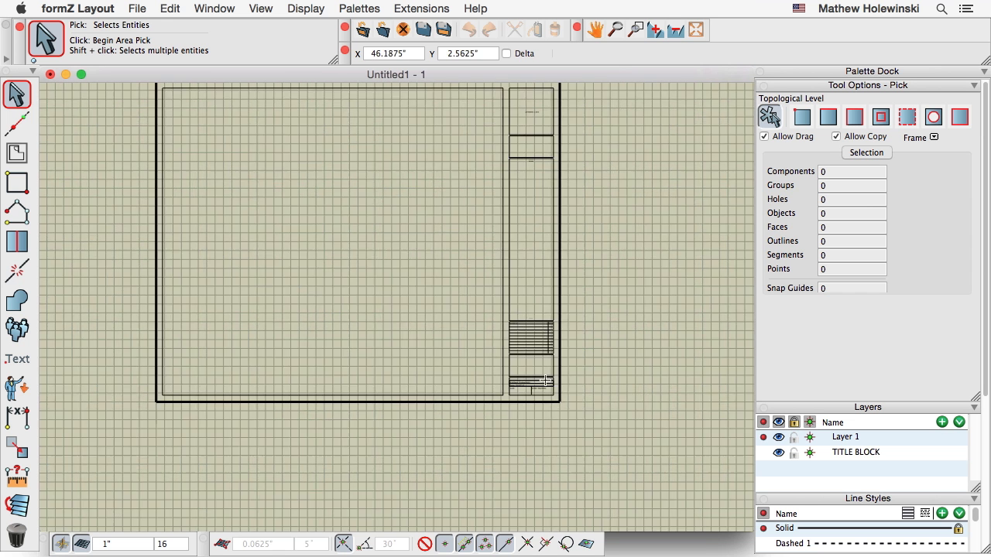
{"action": "scroll", "coordinate": [545, 381], "scroll_direction": "up", "scroll_amount": 5}
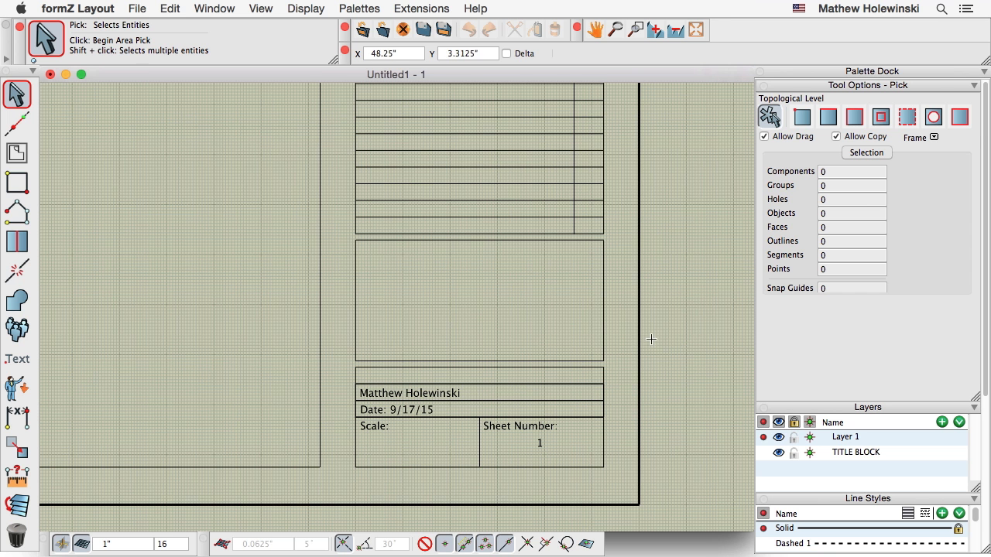
{"action": "scroll", "coordinate": [649, 339], "scroll_direction": "down", "scroll_amount": 5}
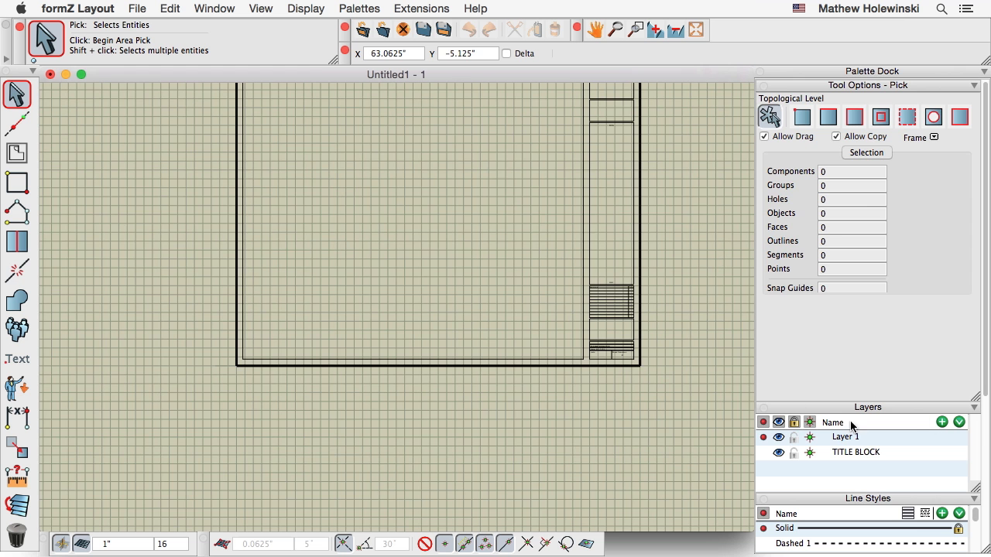
{"action": "left_click_drag", "start_coordinate": [987, 406], "coordinate": [987, 538]}
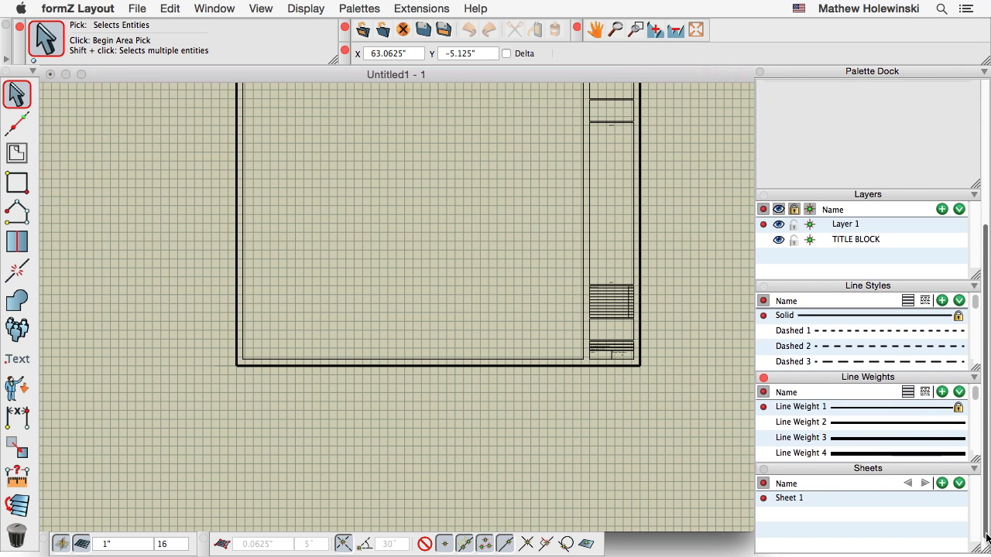
{"action": "left_click_drag", "start_coordinate": [943, 467], "coordinate": [936, 232]}
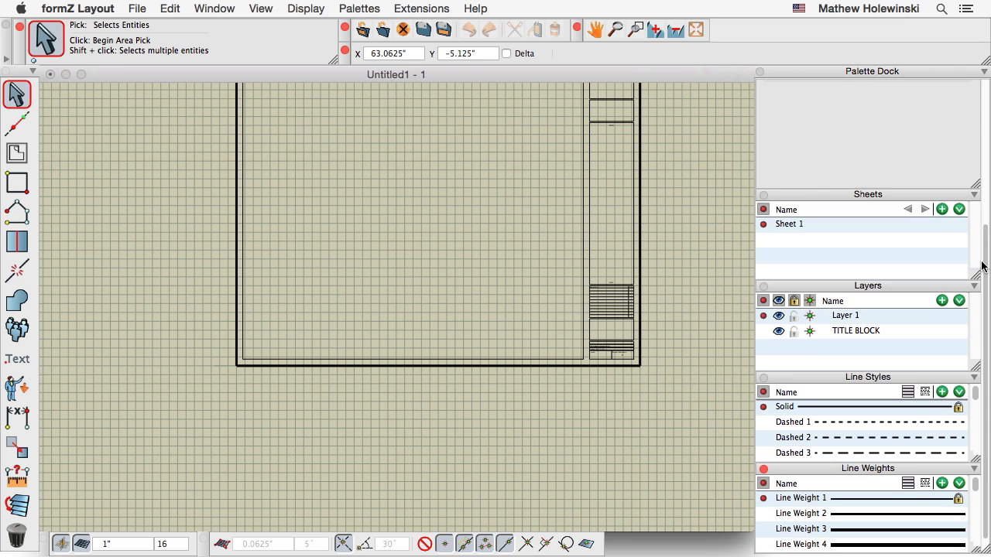
{"action": "left_click_drag", "start_coordinate": [985, 268], "coordinate": [968, 93]}
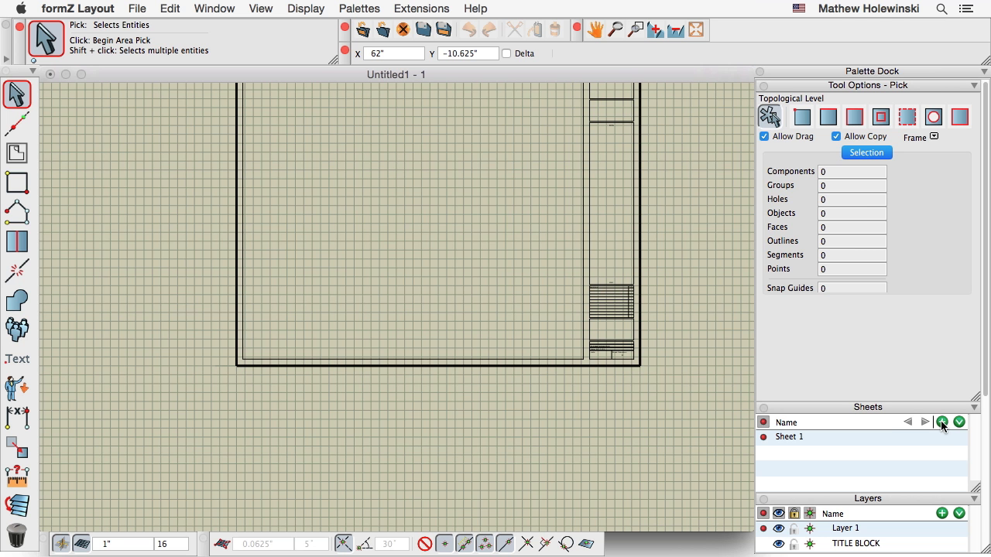
Add a second sheet with its default name and inspect the author, date and sheet number in its title block
{"action": "left_click", "coordinate": [943, 422]}
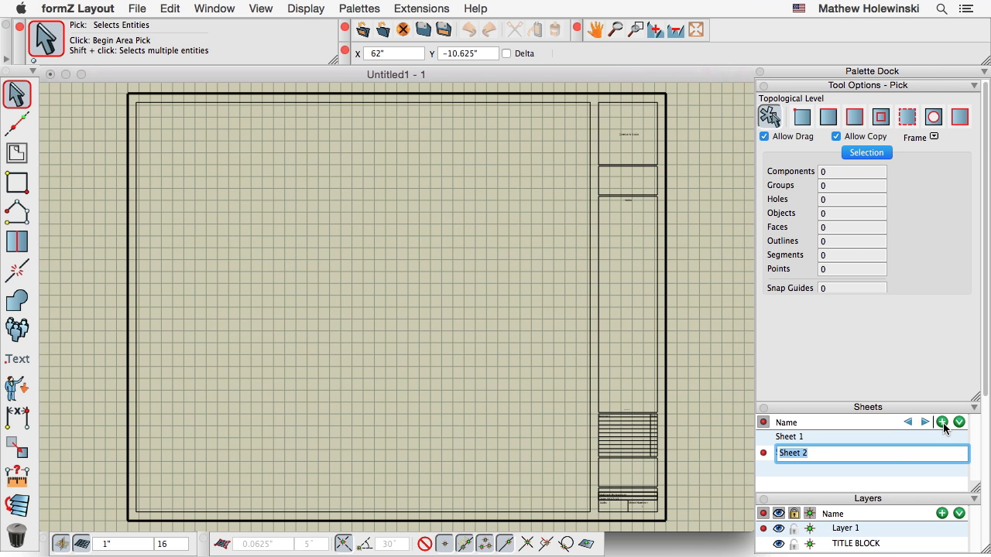
{"action": "left_click", "coordinate": [818, 475]}
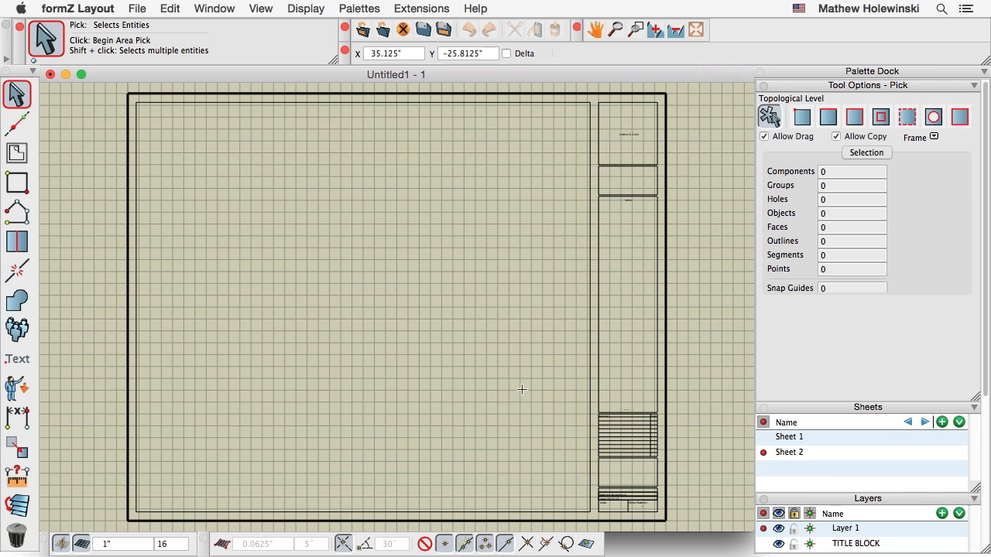
{"action": "scroll", "coordinate": [488, 220], "scroll_direction": "down", "scroll_amount": 4}
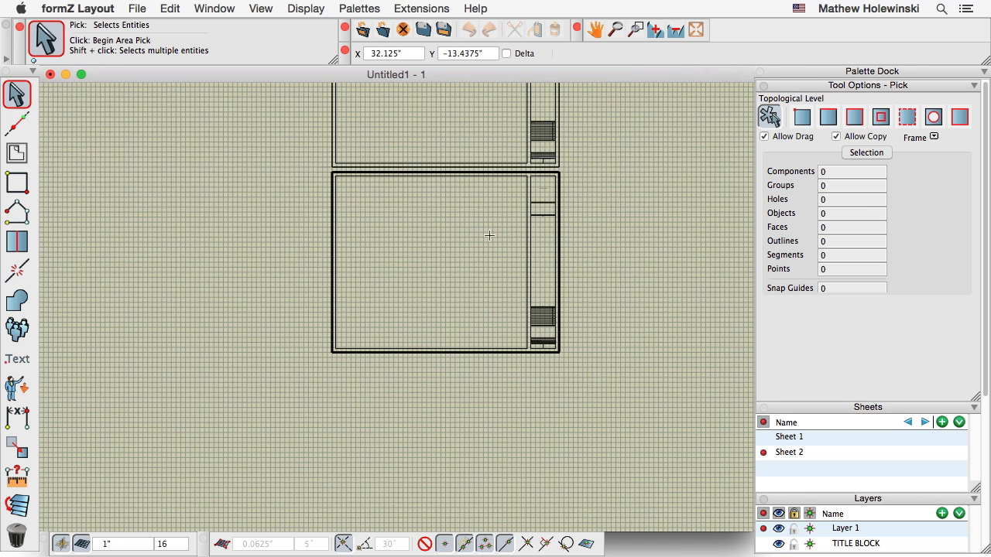
{"action": "scroll", "coordinate": [548, 343], "scroll_direction": "up", "scroll_amount": 6}
{"action": "scroll", "coordinate": [548, 343], "scroll_direction": "up", "scroll_amount": 4}
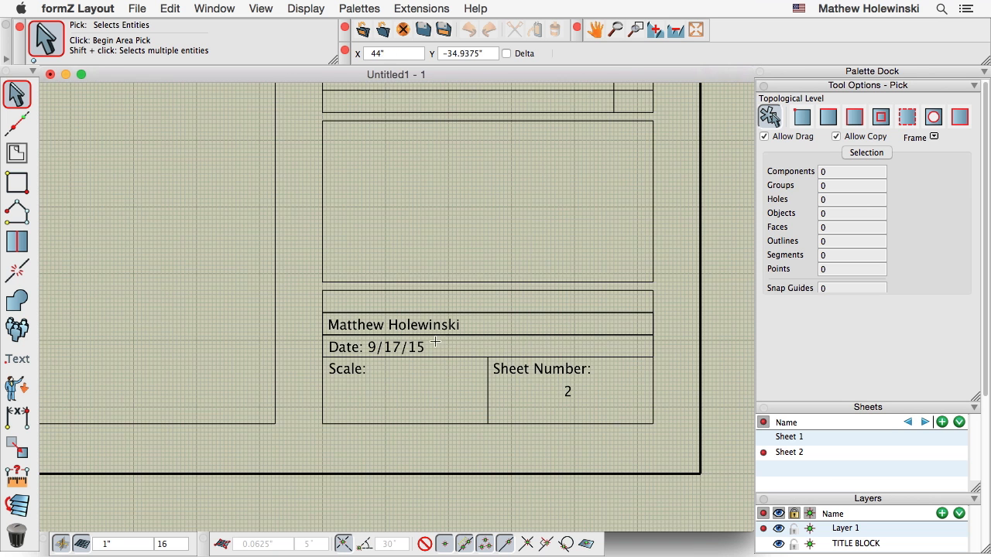
{"action": "scroll", "coordinate": [551, 343], "scroll_direction": "down", "scroll_amount": 5}
{"action": "scroll", "coordinate": [398, 224], "scroll_direction": "down", "scroll_amount": 6}
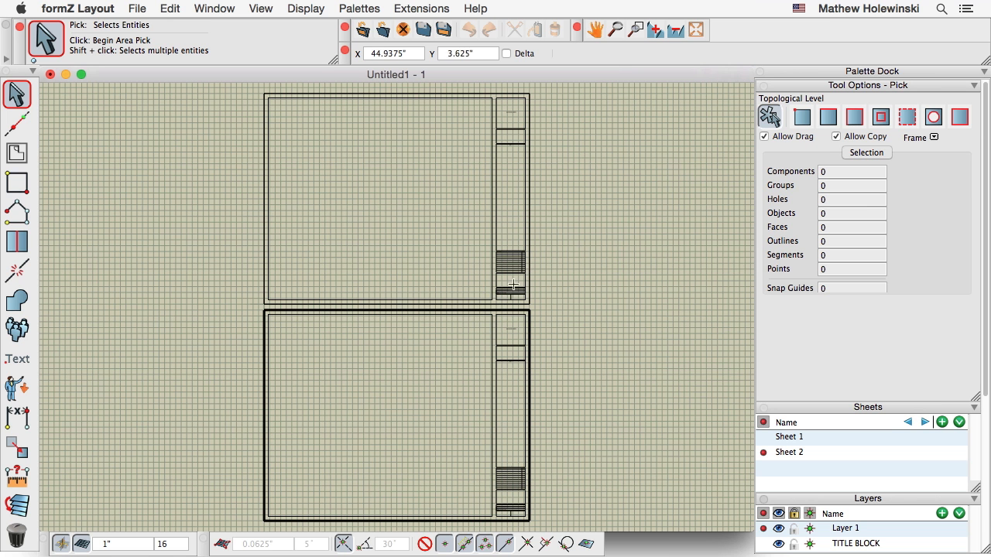
Open the title block file Arch E 36x48 Landscape.fml from the Layout folder
{"action": "left_click", "coordinate": [137, 11]}
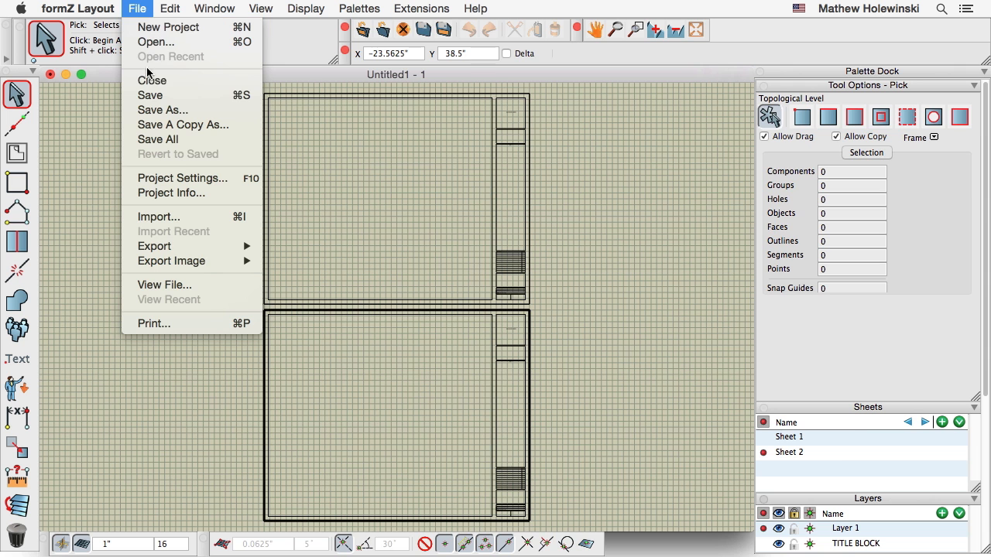
{"action": "left_click", "coordinate": [155, 42]}
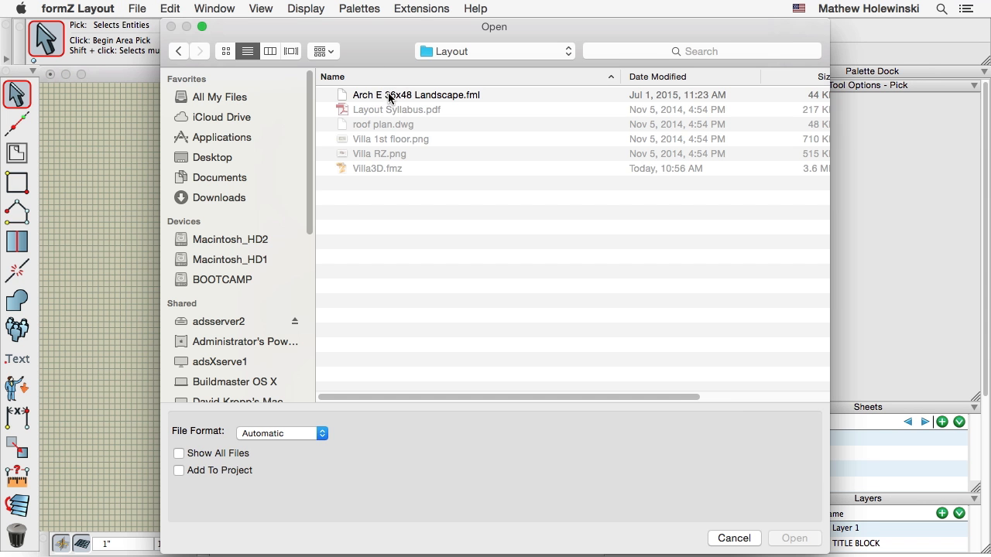
{"action": "left_click", "coordinate": [390, 95]}
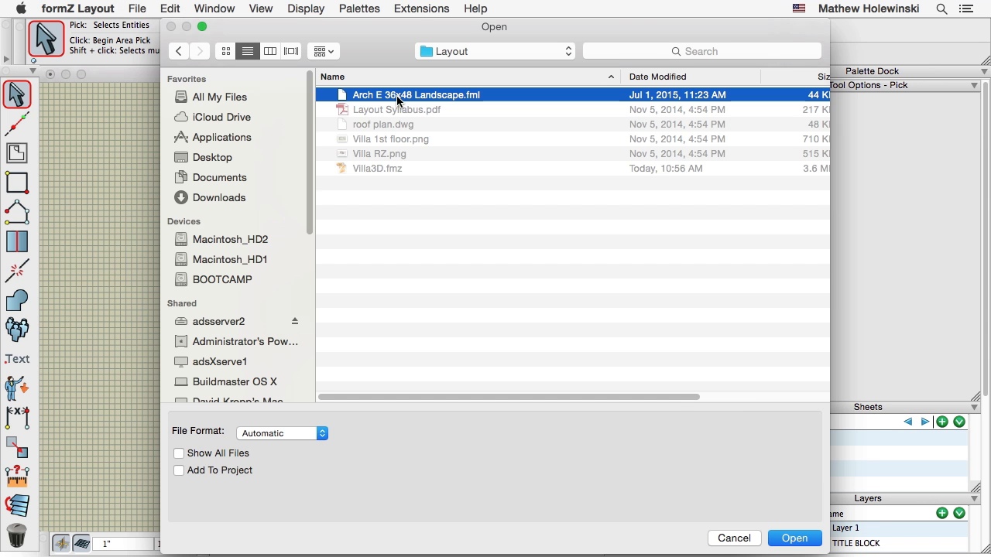
{"action": "left_click", "coordinate": [795, 539]}
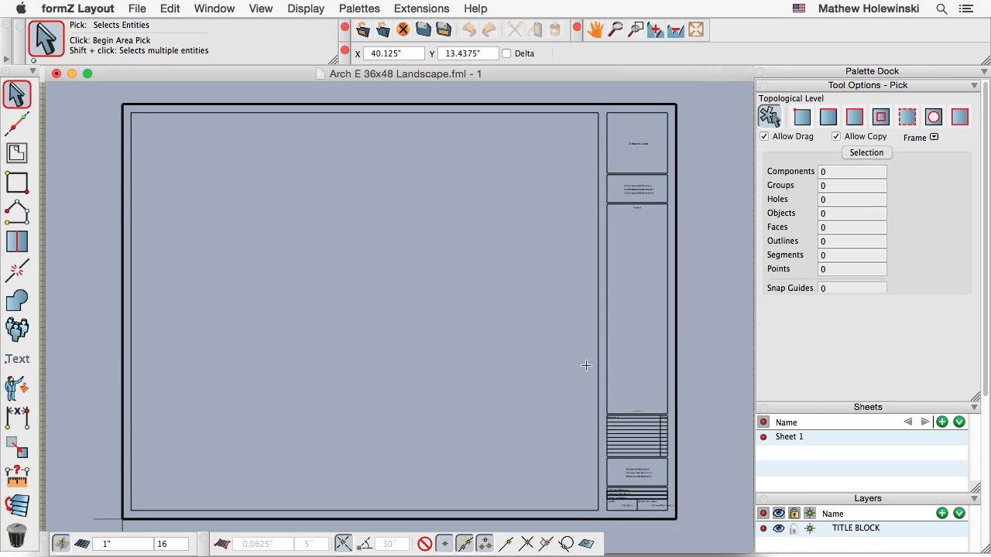
{"action": "key", "text": "space"}
{"action": "left_click_drag", "start_coordinate": [588, 369], "coordinate": [550, 365]}
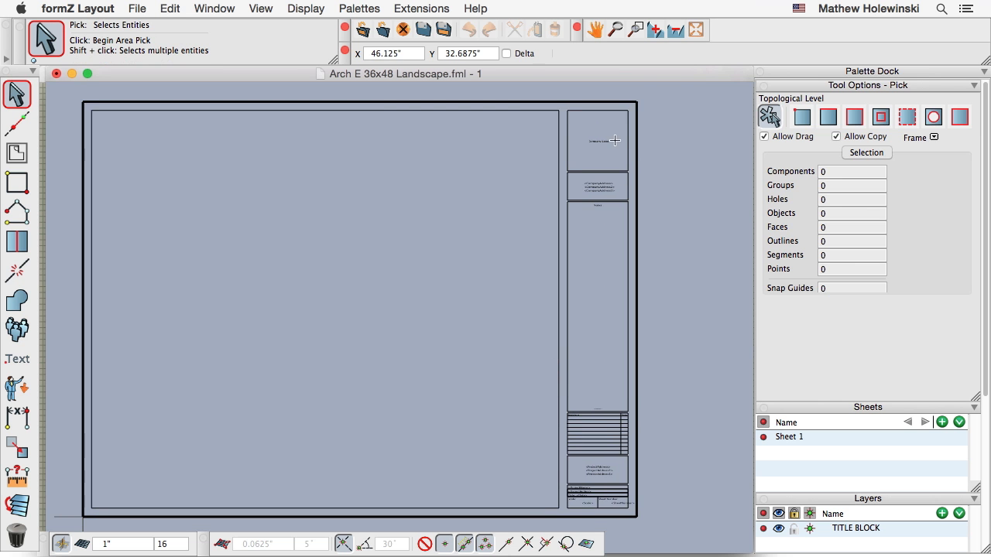
Delete the Company Logo placeholder text from the uppermost box of the title block
{"action": "scroll", "coordinate": [604, 142], "scroll_direction": "up", "scroll_amount": 3}
{"action": "scroll", "coordinate": [605, 151], "scroll_direction": "down", "scroll_amount": 2}
{"action": "key", "text": "space"}
{"action": "left_click_drag", "start_coordinate": [516, 284], "coordinate": [513, 263]}
{"action": "scroll", "coordinate": [542, 256], "scroll_direction": "down", "scroll_amount": 2}
{"action": "key", "text": "space"}
{"action": "scroll", "coordinate": [589, 189], "scroll_direction": "up", "scroll_amount": 3}
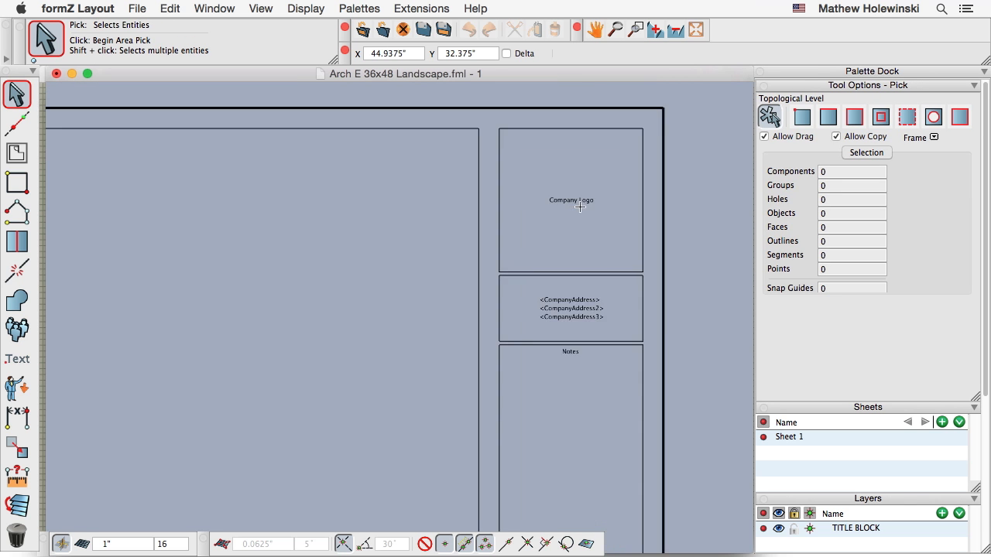
{"action": "scroll", "coordinate": [580, 207], "scroll_direction": "up", "scroll_amount": 1}
{"action": "left_click", "coordinate": [17, 534]}
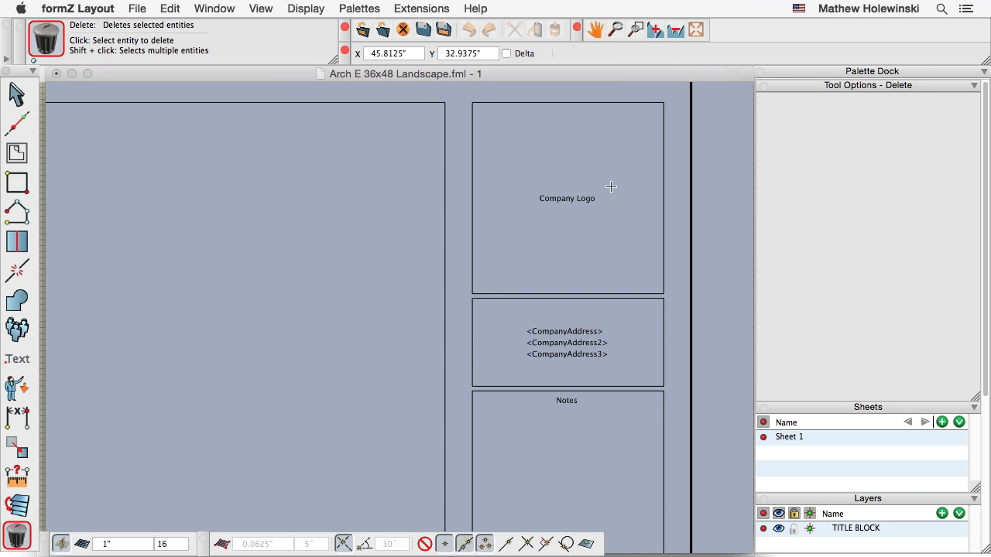
{"action": "left_click", "coordinate": [579, 201]}
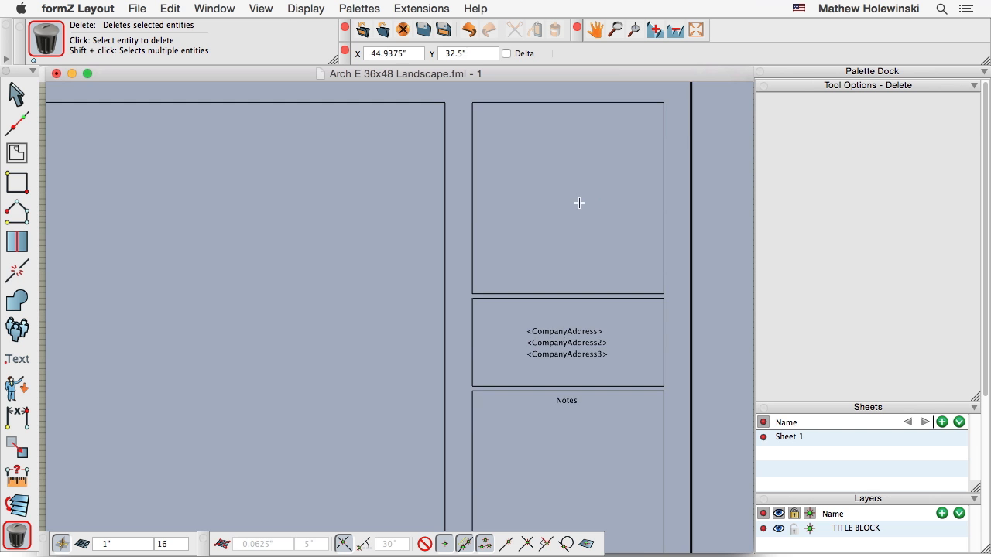
Place the form·Z logo image, 7.125" by 7.125", over the empty logo box of the title block
{"action": "scroll", "coordinate": [580, 203], "scroll_direction": "down", "scroll_amount": 3}
{"action": "mouse_move", "coordinate": [9, 157]}
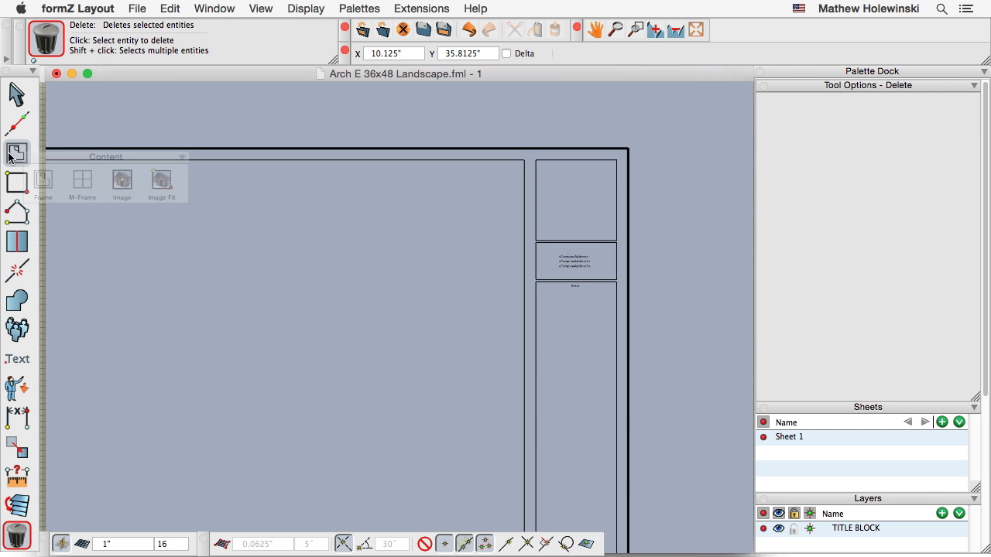
{"action": "left_click_drag", "start_coordinate": [109, 157], "coordinate": [136, 93]}
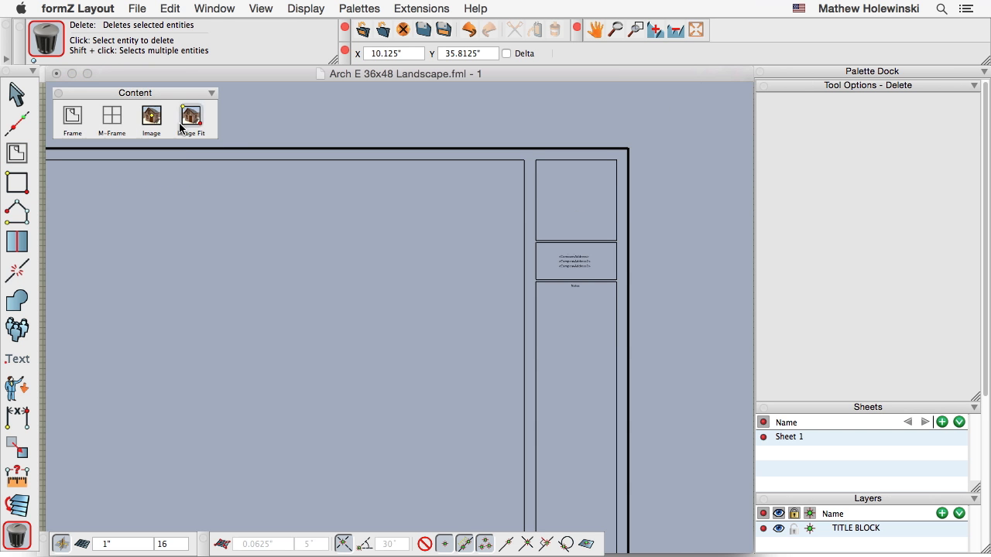
{"action": "left_click", "coordinate": [153, 120]}
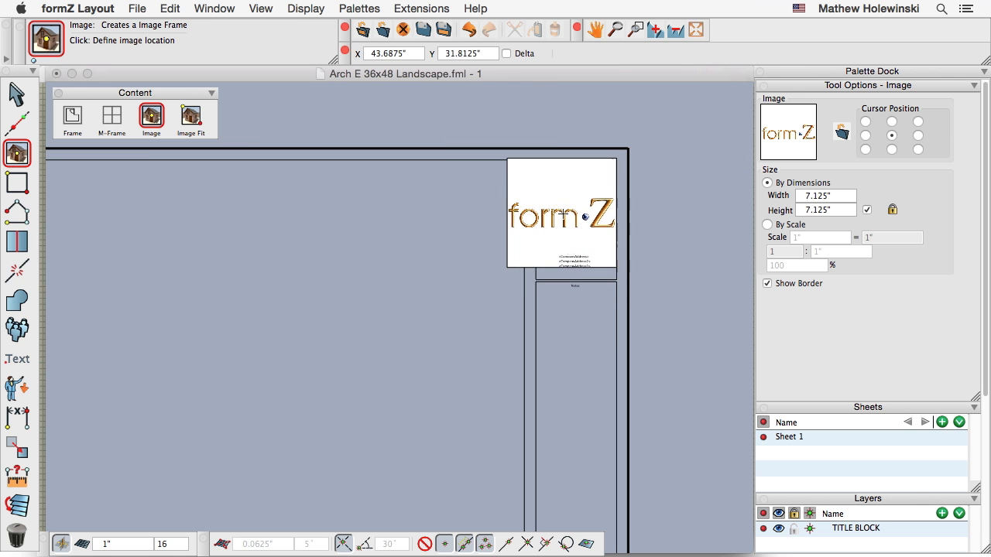
{"action": "left_click", "coordinate": [566, 211]}
Show the logo image's controls and shrink it from its lower-left corner to roughly fit the logo box
{"action": "left_click", "coordinate": [17, 94]}
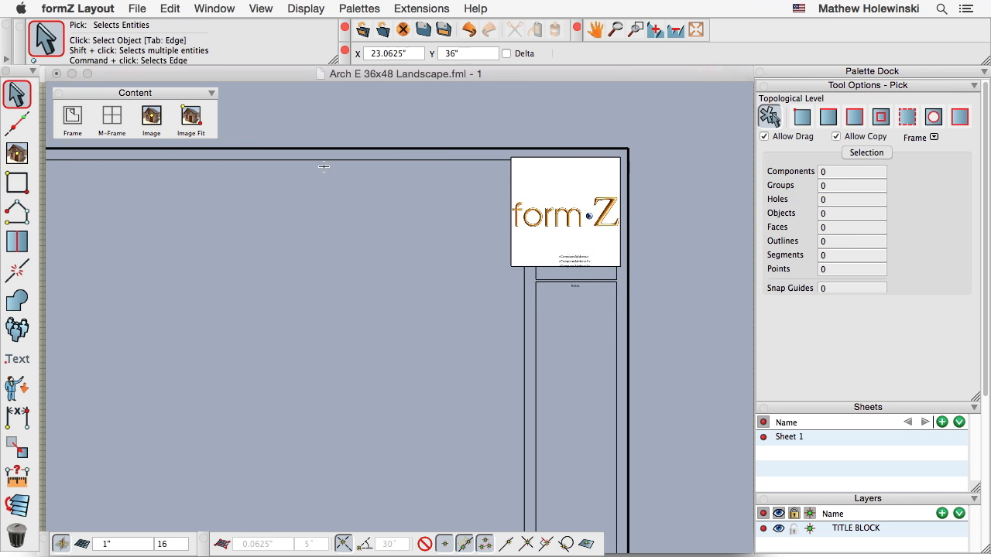
{"action": "right_click", "coordinate": [528, 159]}
{"action": "left_click", "coordinate": [558, 196]}
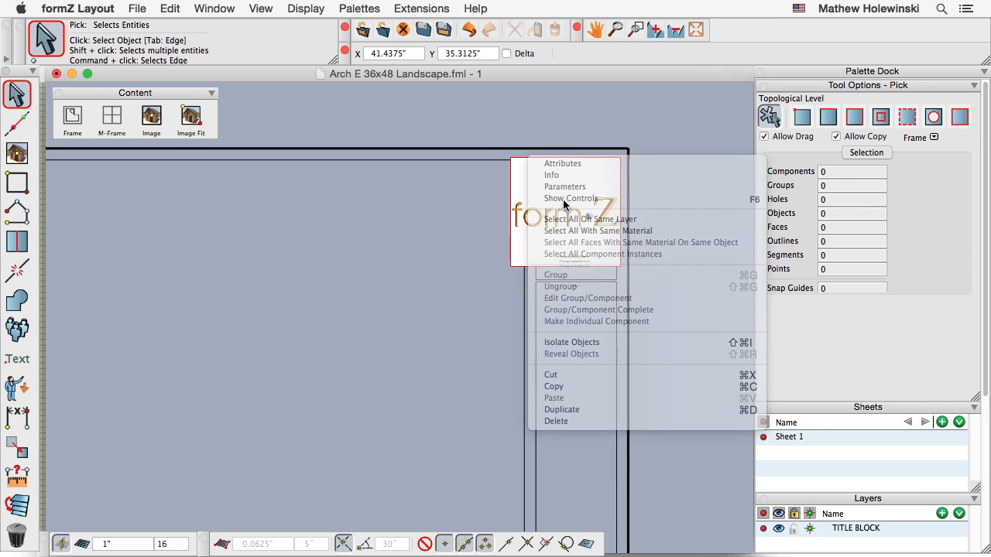
{"action": "left_click_drag", "start_coordinate": [511, 266], "coordinate": [529, 248]}
{"action": "mouse_move", "coordinate": [532, 244]}
{"action": "left_mouse_down"}
{"action": "mouse_move", "coordinate": [521, 261]}
{"action": "mouse_move", "coordinate": [531, 243]}
{"action": "left_mouse_up"}
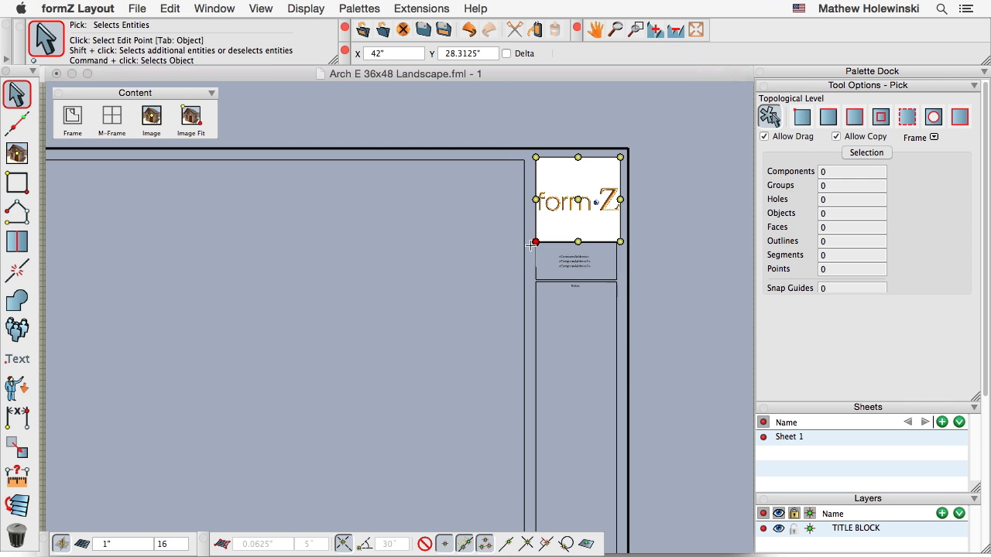
{"action": "left_click", "coordinate": [452, 300]}
Draw a circle with a radius of about 2" in the middle of the Notes box
{"action": "scroll", "coordinate": [450, 296], "scroll_direction": "down", "scroll_amount": 3}
{"action": "middle_click_drag", "start_coordinate": [451, 297], "coordinate": [493, 216]}
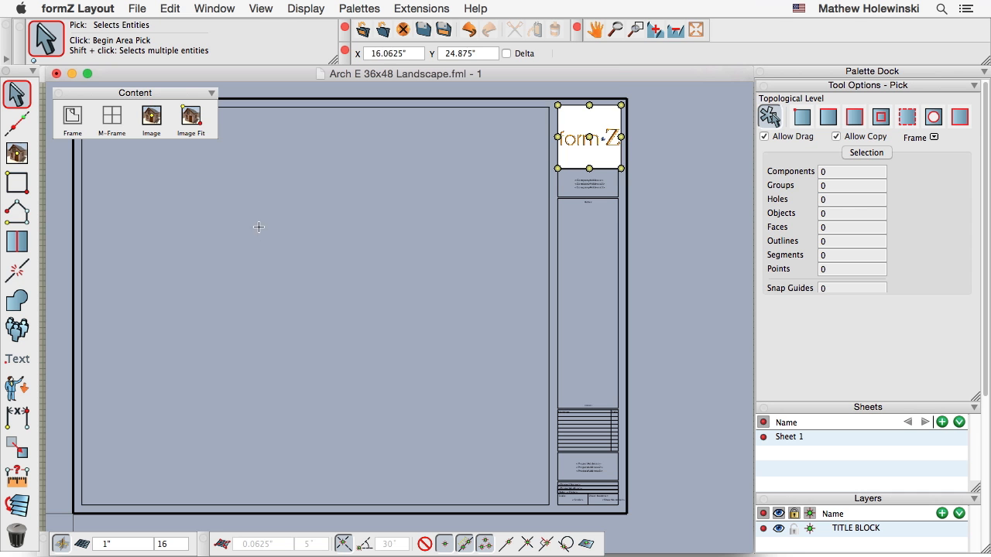
{"action": "left_click_drag", "start_coordinate": [33, 196], "coordinate": [169, 215]}
{"action": "left_click", "coordinate": [584, 301]}
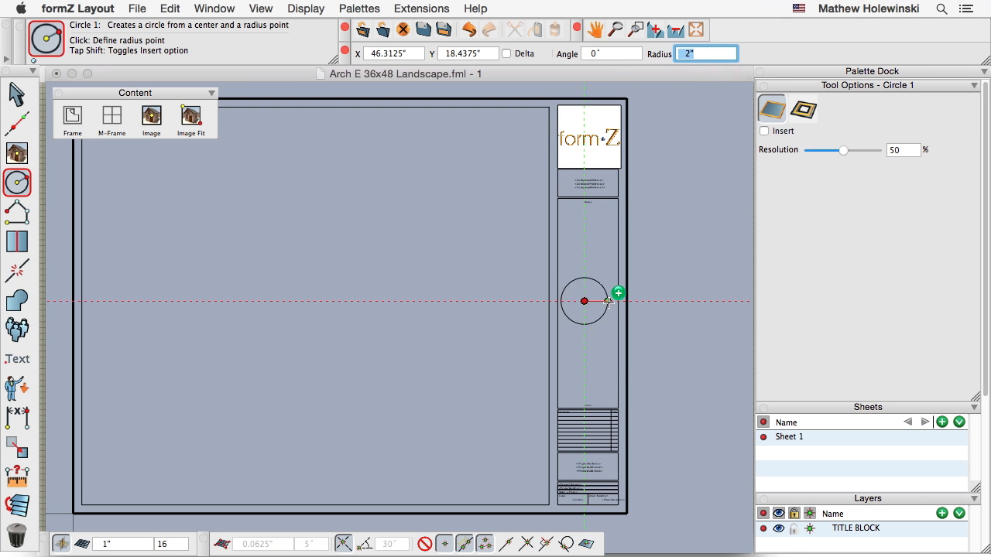
{"action": "left_click", "coordinate": [609, 301]}
Draw a horizontal vector line across the full width of the project address box, above the <ProjectAddress> text
{"action": "middle_click_drag", "start_coordinate": [607, 384], "coordinate": [571, 246]}
{"action": "scroll", "coordinate": [550, 321], "scroll_direction": "up", "scroll_amount": 8}
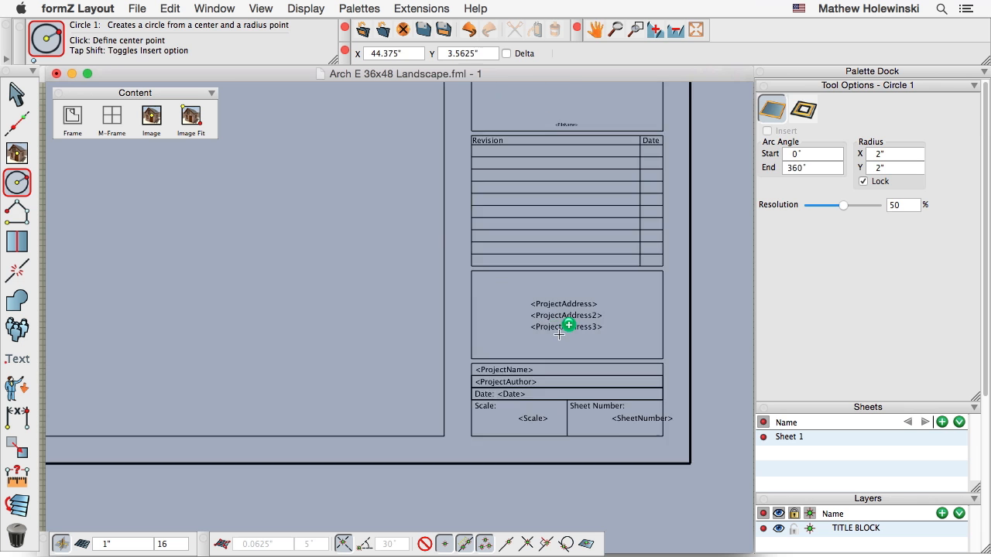
{"action": "middle_click_drag", "start_coordinate": [589, 318], "coordinate": [540, 376]}
{"action": "scroll", "coordinate": [539, 325], "scroll_direction": "up", "scroll_amount": 3}
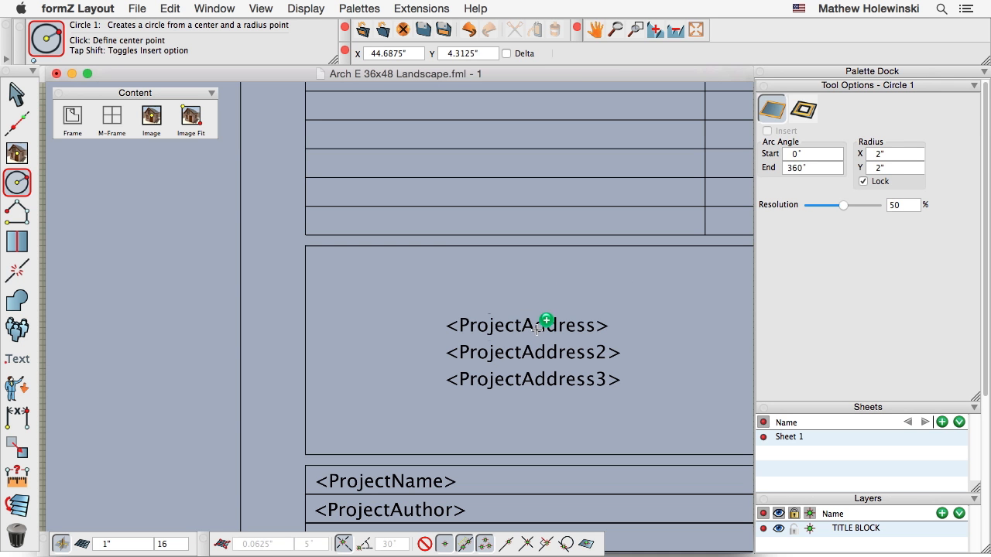
{"action": "middle_click_drag", "start_coordinate": [544, 320], "coordinate": [452, 328]}
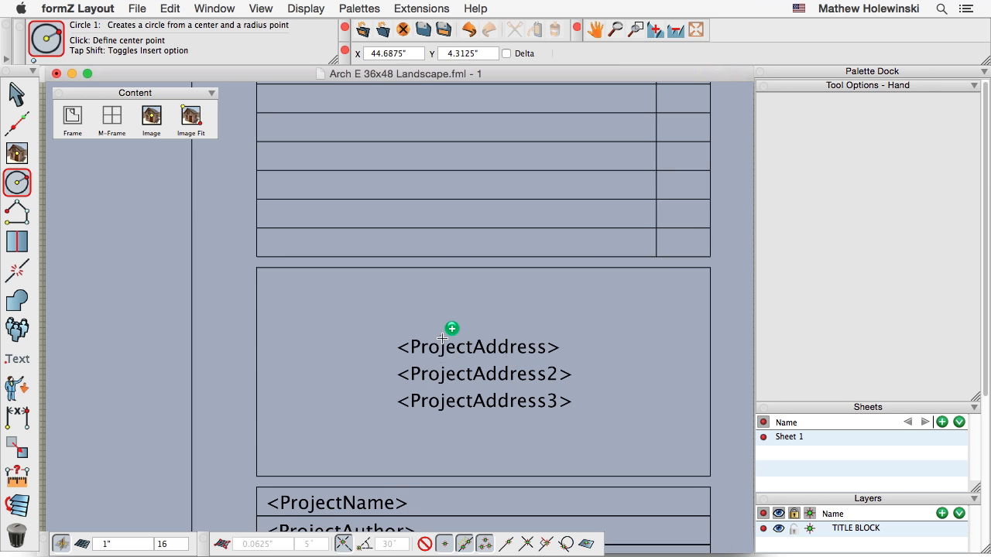
{"action": "left_click", "coordinate": [17, 212]}
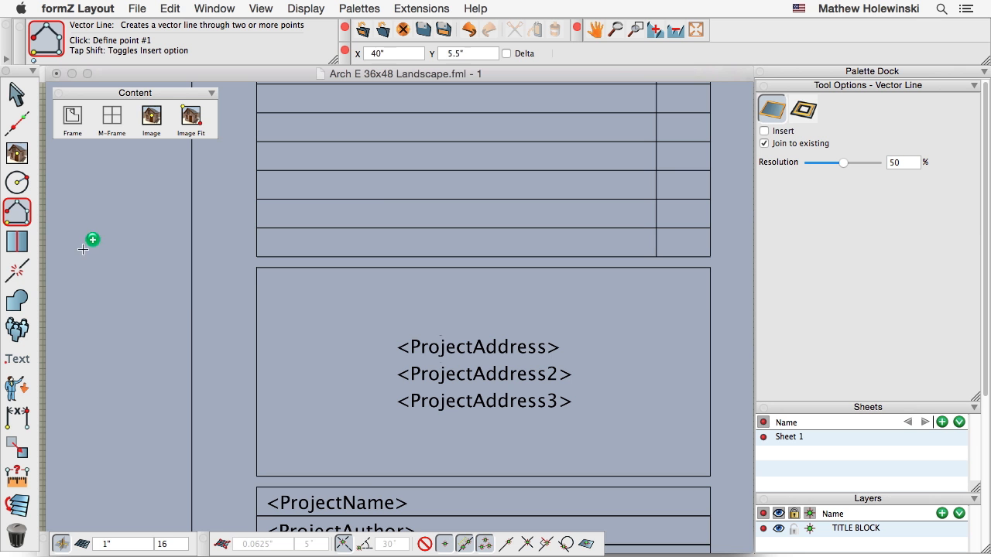
{"action": "left_click", "coordinate": [256, 309]}
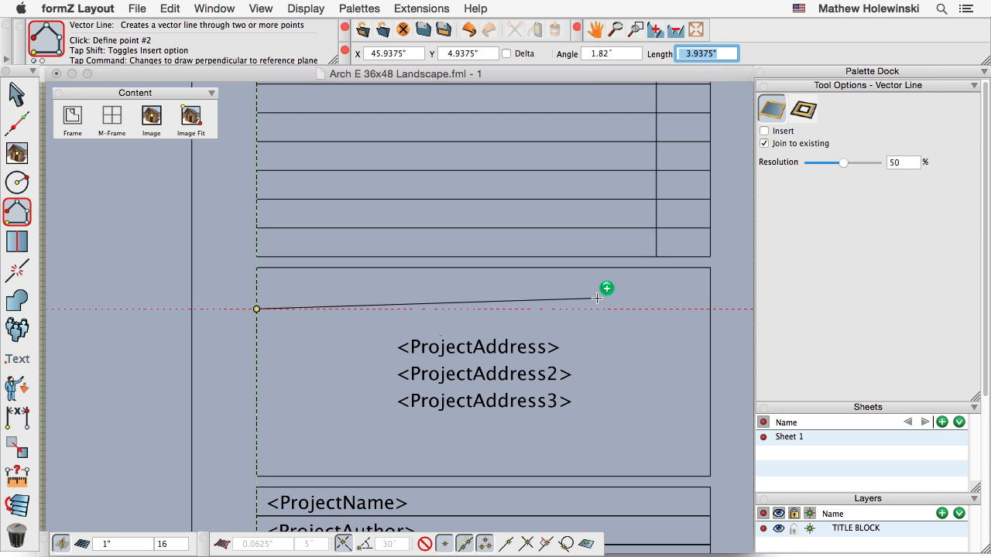
{"action": "left_click", "coordinate": [711, 270]}
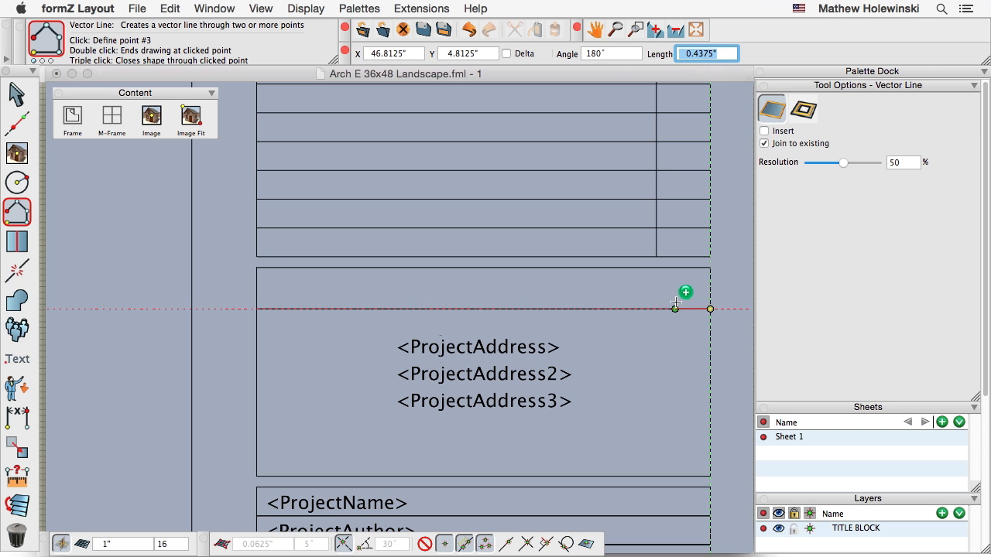
{"action": "key", "text": "Escape"}
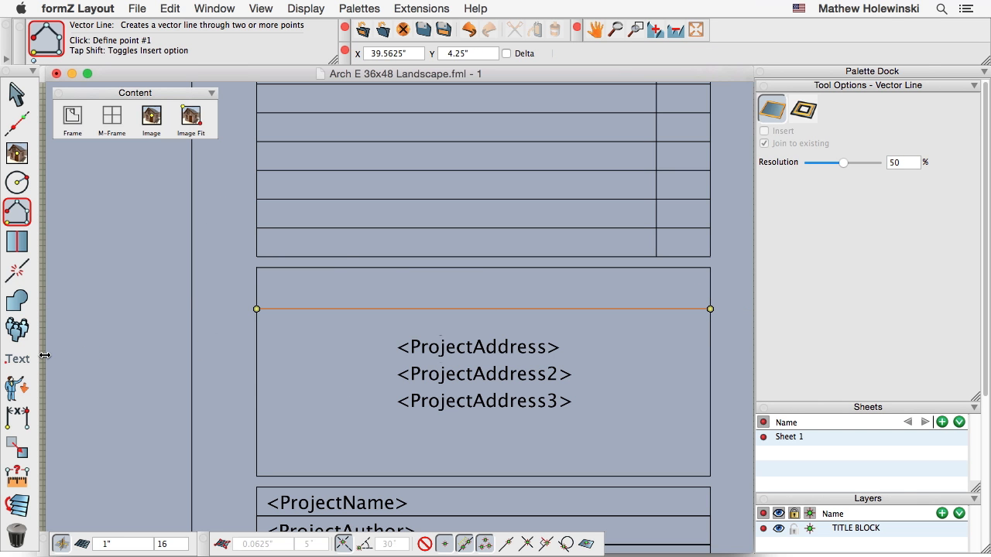
Copy the <ProjectAddress> text straight up into the strip above the new dividing line
{"action": "left_click", "coordinate": [19, 447]}
{"action": "left_click", "coordinate": [804, 110]}
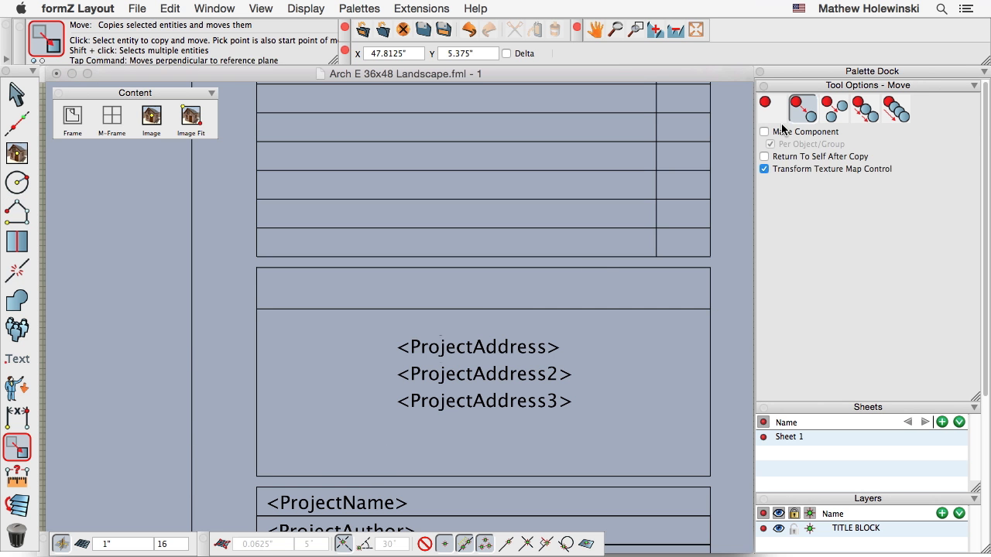
{"action": "left_click", "coordinate": [487, 350]}
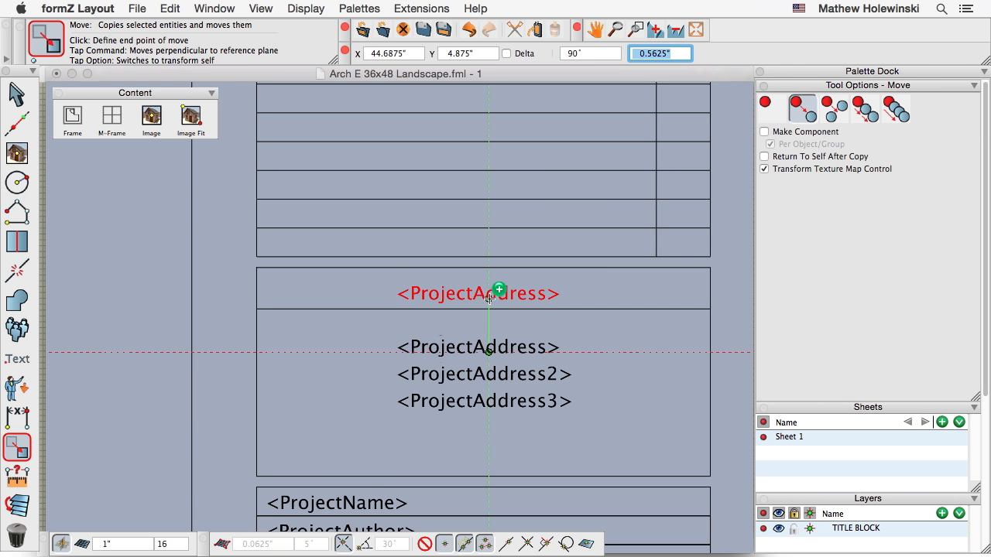
{"action": "left_click", "coordinate": [497, 288]}
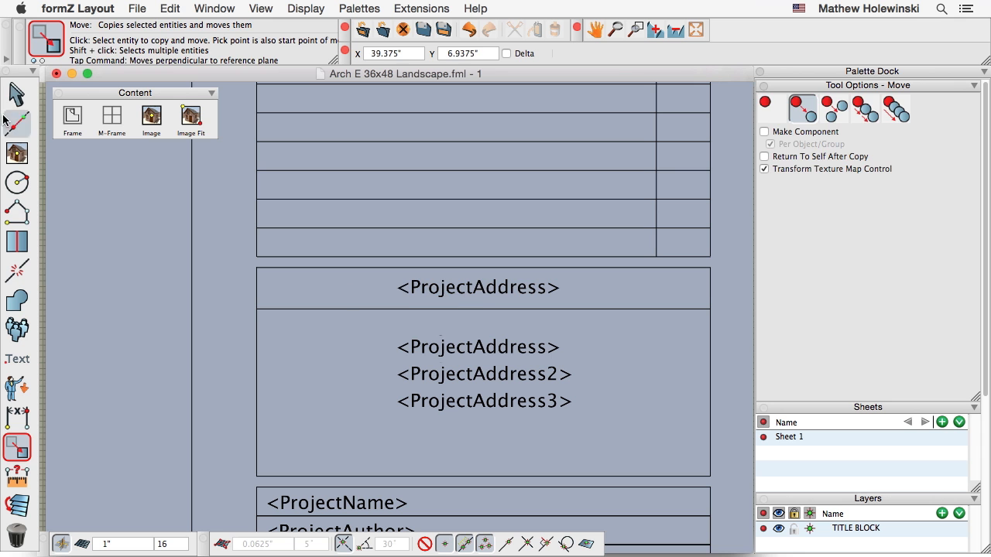
Change the copied text above the dividing line to the keyword <CompanyName> and deselect it
{"action": "left_click", "coordinate": [17, 96]}
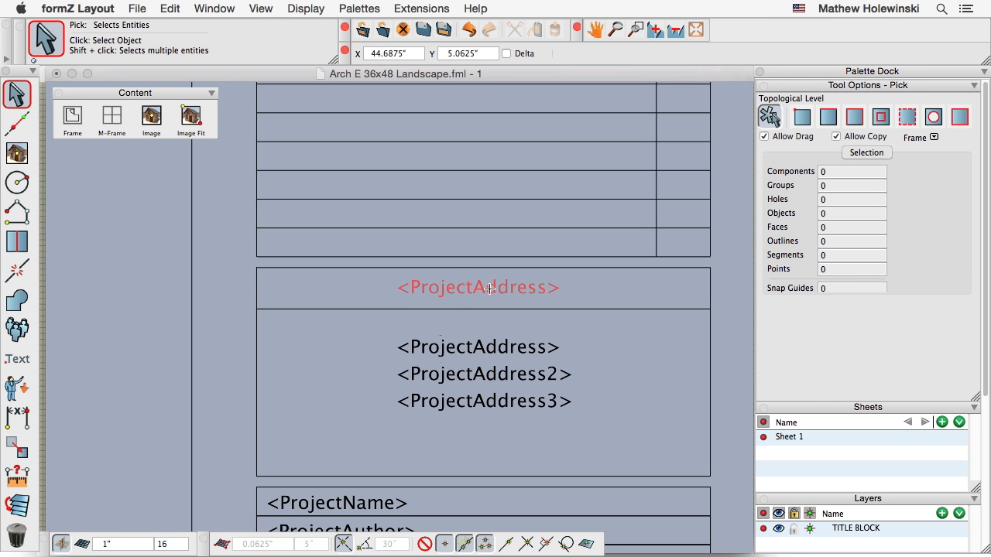
{"action": "left_click", "coordinate": [488, 290]}
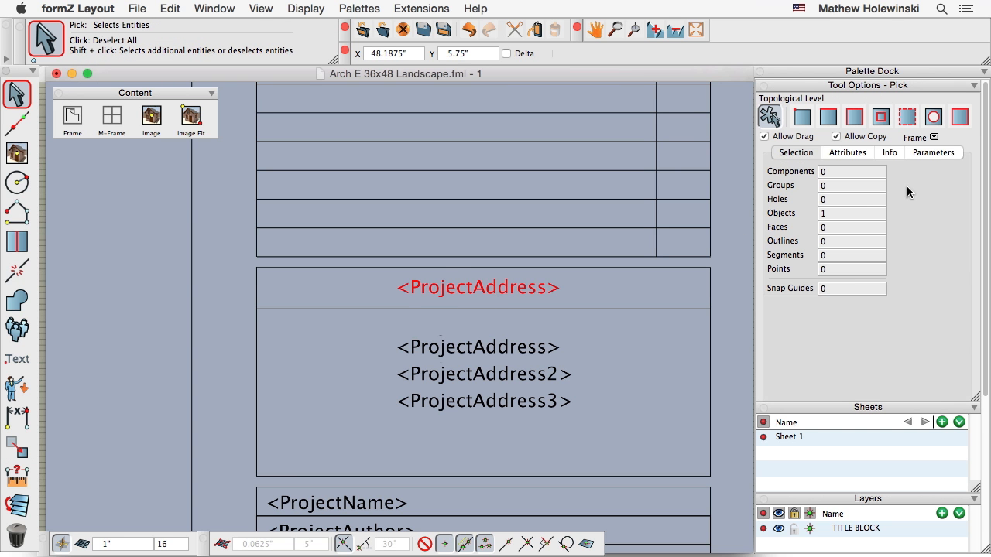
{"action": "left_click", "coordinate": [933, 152]}
{"action": "left_click", "coordinate": [852, 246]}
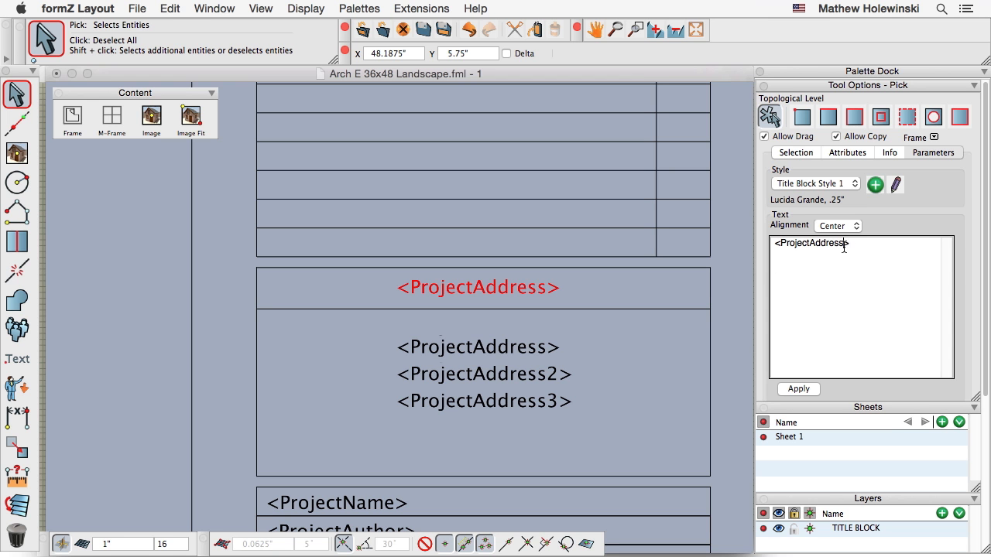
{"action": "left_click_drag", "start_coordinate": [847, 245], "coordinate": [780, 245]}
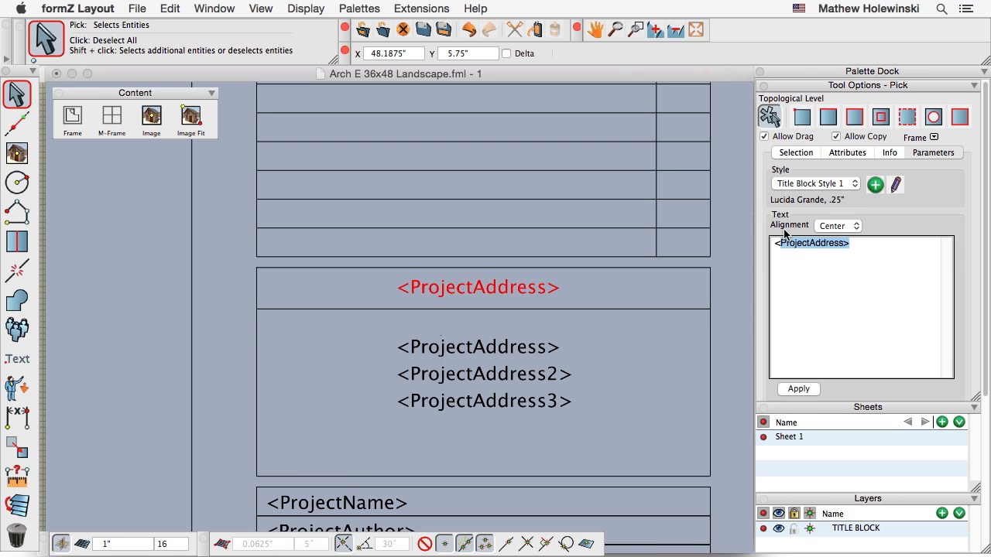
{"action": "type", "text": "CompanyName>"}
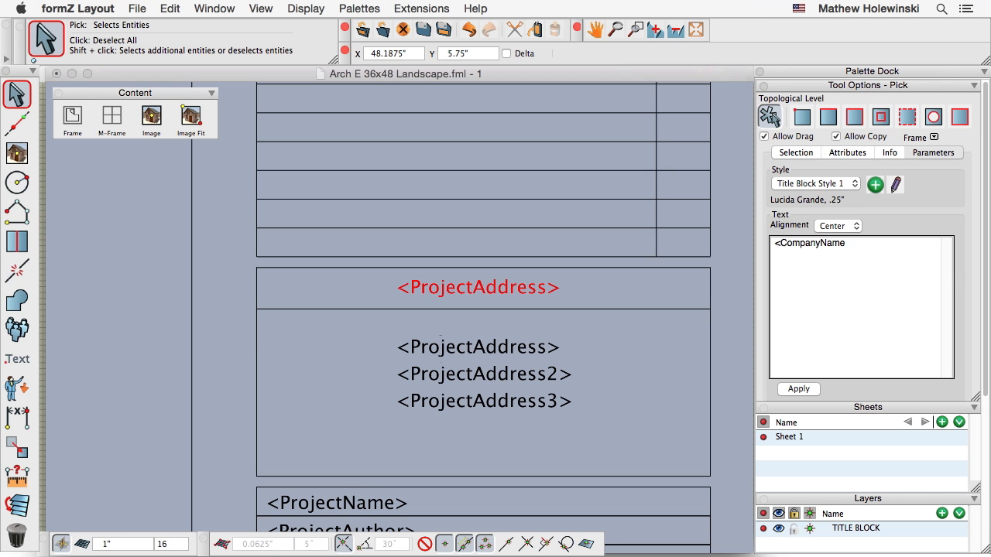
{"action": "left_click", "coordinate": [799, 390]}
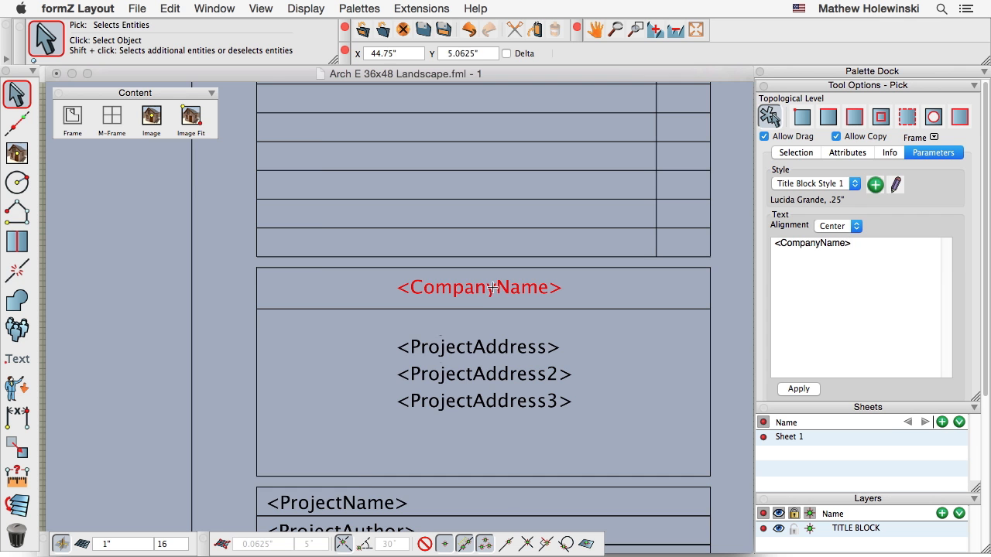
{"action": "scroll", "coordinate": [513, 290], "scroll_direction": "down", "scroll_amount": 5}
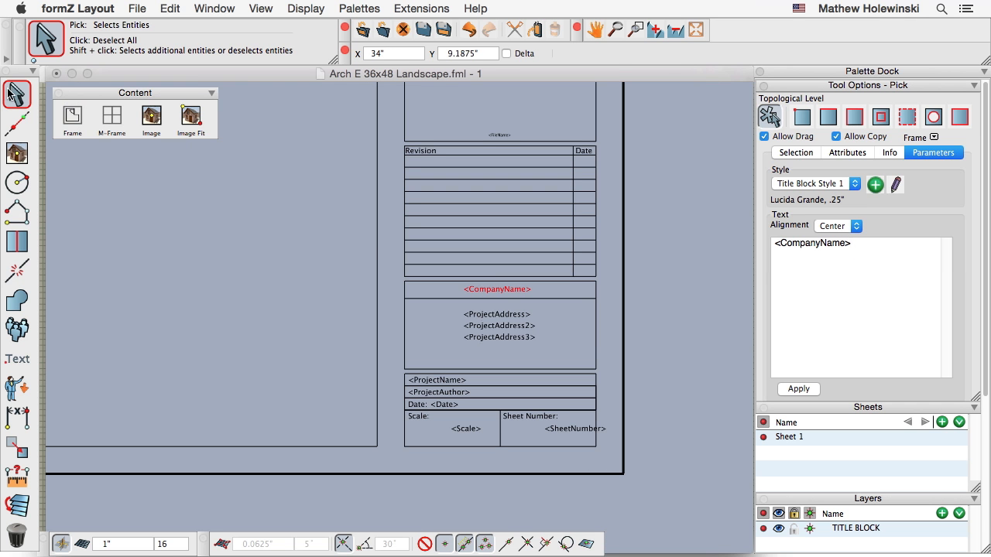
{"action": "left_click", "coordinate": [270, 219]}
Save the modified title block file Arch E 36x48 Landscape.fml and close it
{"action": "scroll", "coordinate": [264, 244], "scroll_direction": "down", "scroll_amount": 10}
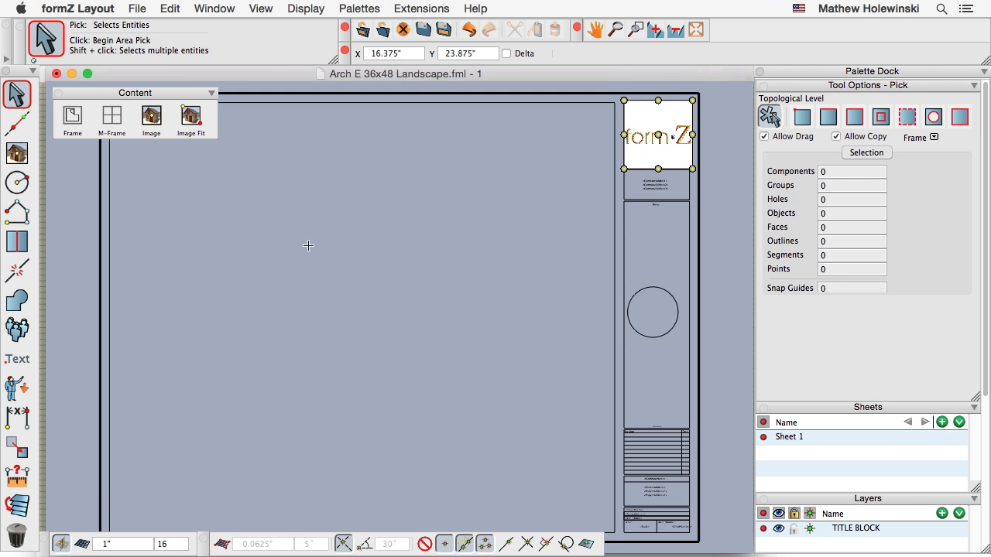
{"action": "scroll", "coordinate": [372, 239], "scroll_direction": "down", "scroll_amount": 2}
{"action": "scroll", "coordinate": [374, 239], "scroll_direction": "up", "scroll_amount": 2}
{"action": "scroll", "coordinate": [375, 239], "scroll_direction": "down", "scroll_amount": 2}
{"action": "scroll", "coordinate": [374, 238], "scroll_direction": "up", "scroll_amount": 1}
{"action": "left_click", "coordinate": [137, 11]}
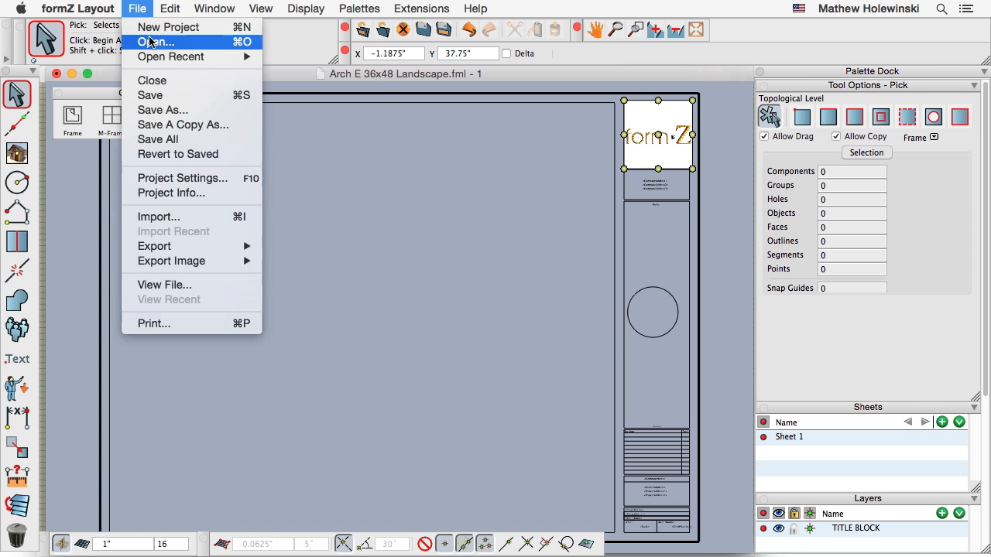
{"action": "left_click", "coordinate": [163, 97]}
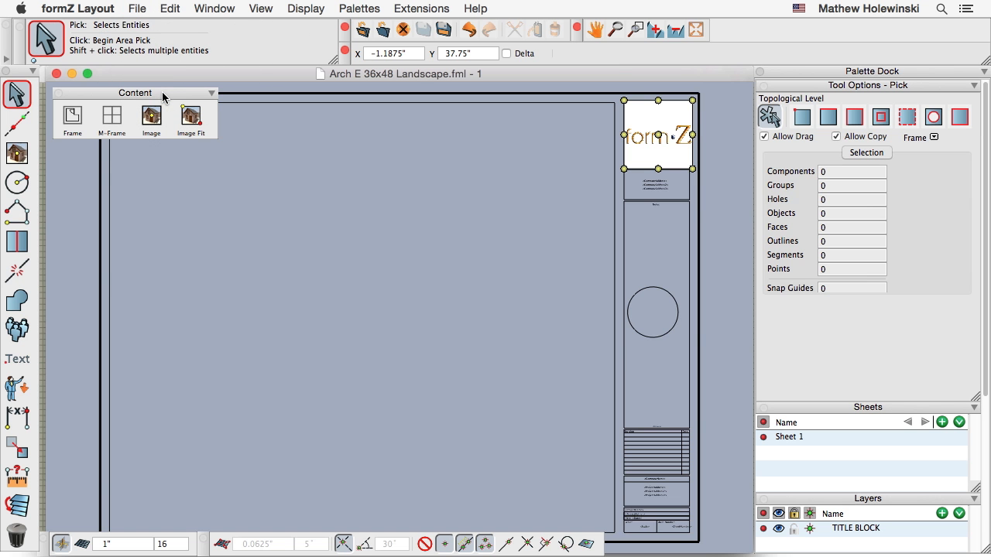
{"action": "left_click", "coordinate": [57, 75]}
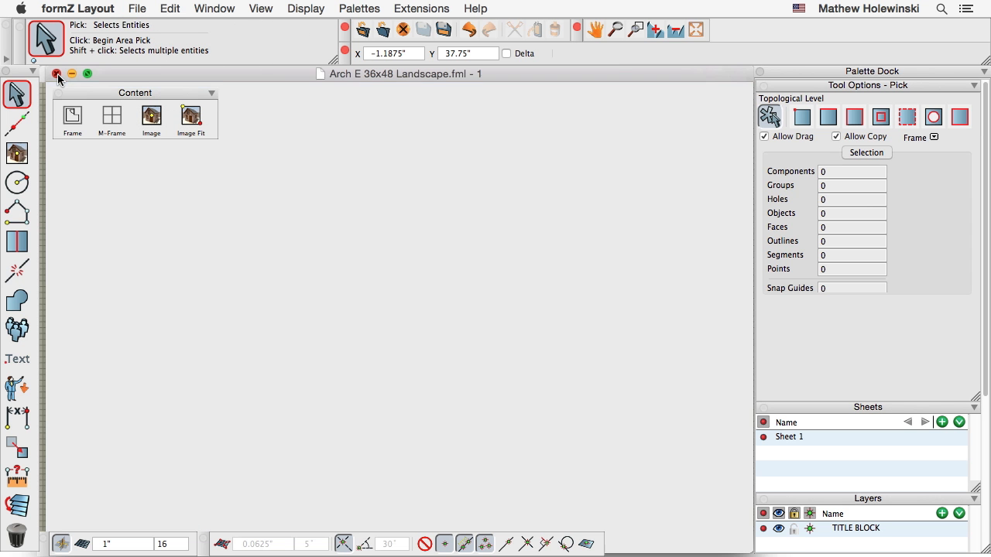
Accept updating the embedded Arch E 36x48 Landscape component so both sheets of the layout project use the edited title block
{"action": "left_click_drag", "start_coordinate": [508, 69], "coordinate": [464, 99]}
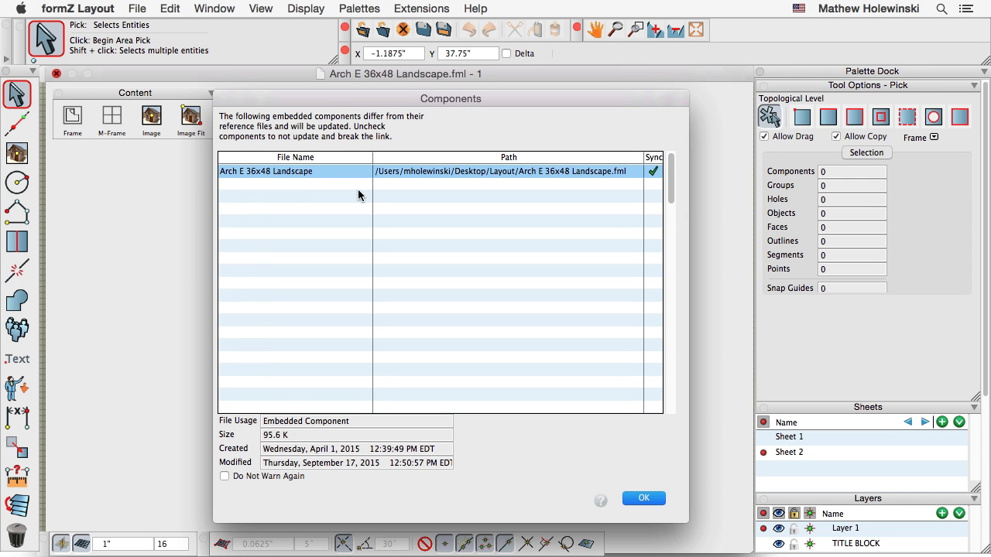
{"action": "left_click", "coordinate": [647, 498]}
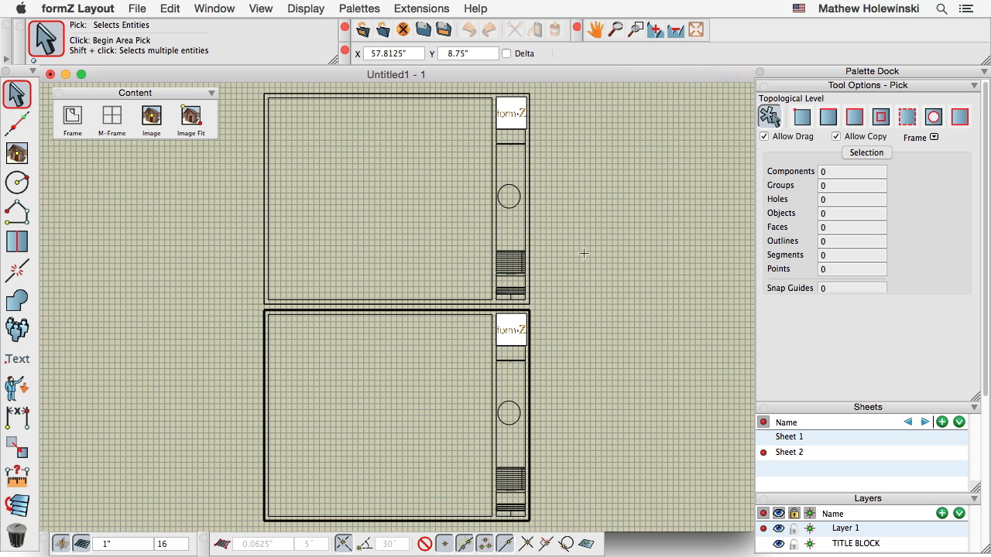
{"action": "scroll", "coordinate": [565, 271], "scroll_direction": "down", "scroll_amount": 1}
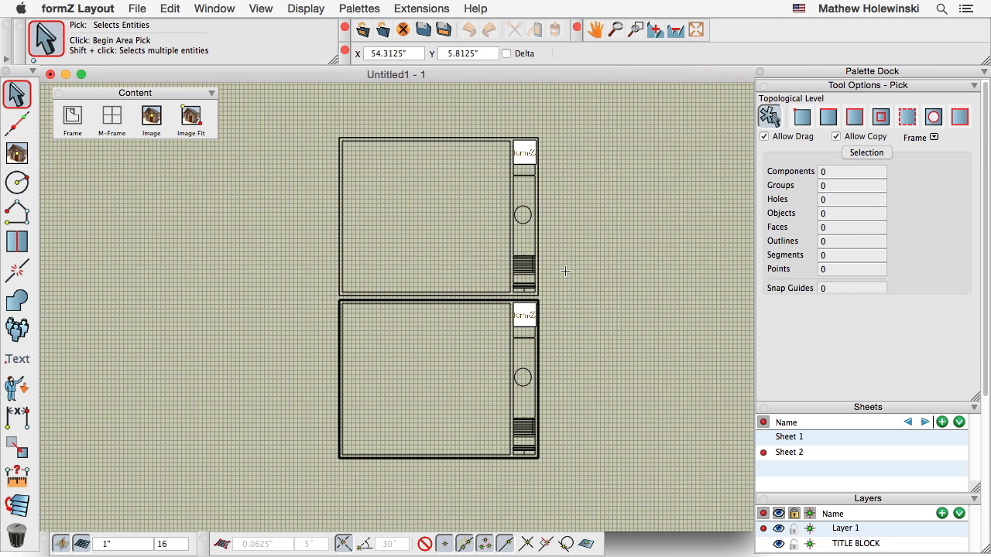
Examine the company name strip and the other keyword fields in the first sheet's updated title block
{"action": "scroll", "coordinate": [565, 271], "scroll_direction": "up", "scroll_amount": 8}
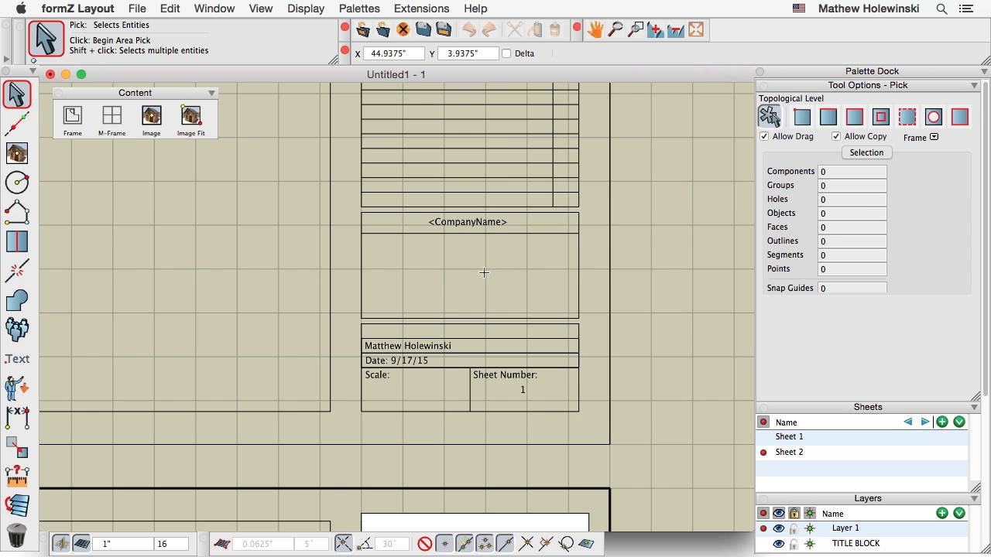
{"action": "scroll", "coordinate": [485, 273], "scroll_direction": "down", "scroll_amount": 2}
{"action": "scroll", "coordinate": [419, 215], "scroll_direction": "up", "scroll_amount": 3}
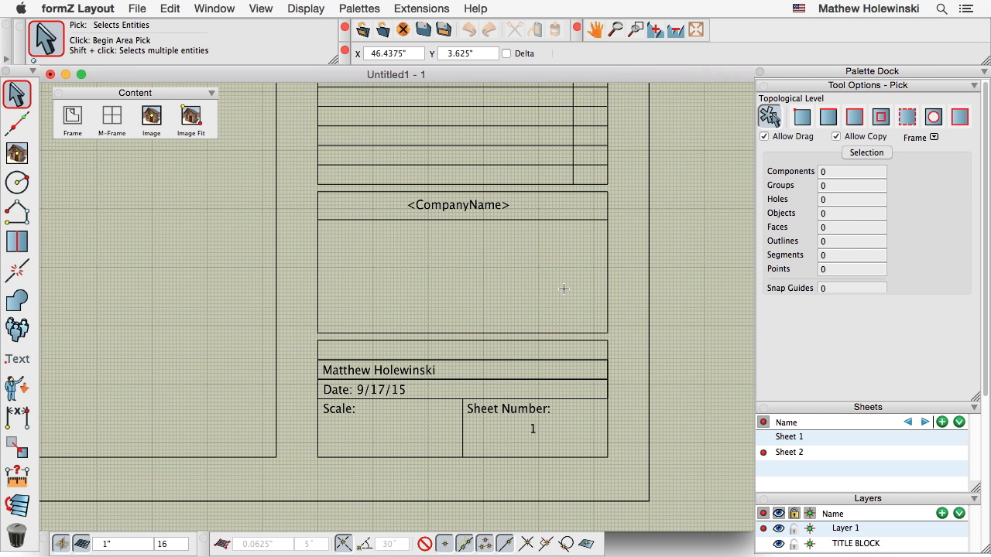
{"action": "scroll", "coordinate": [586, 288], "scroll_direction": "down", "scroll_amount": 3}
{"action": "scroll", "coordinate": [585, 289], "scroll_direction": "down", "scroll_amount": 3}
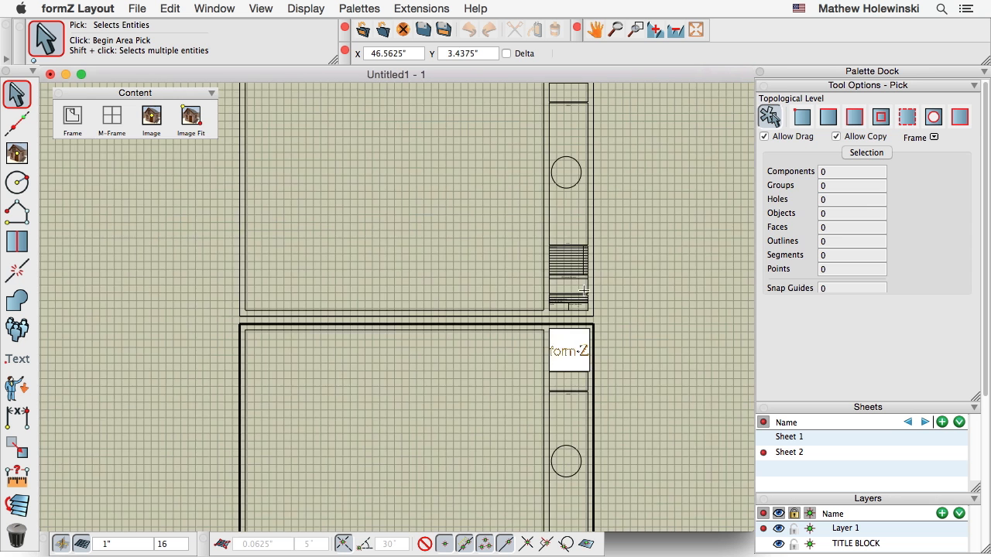
{"action": "middle_click_drag", "start_coordinate": [578, 291], "coordinate": [536, 295]}
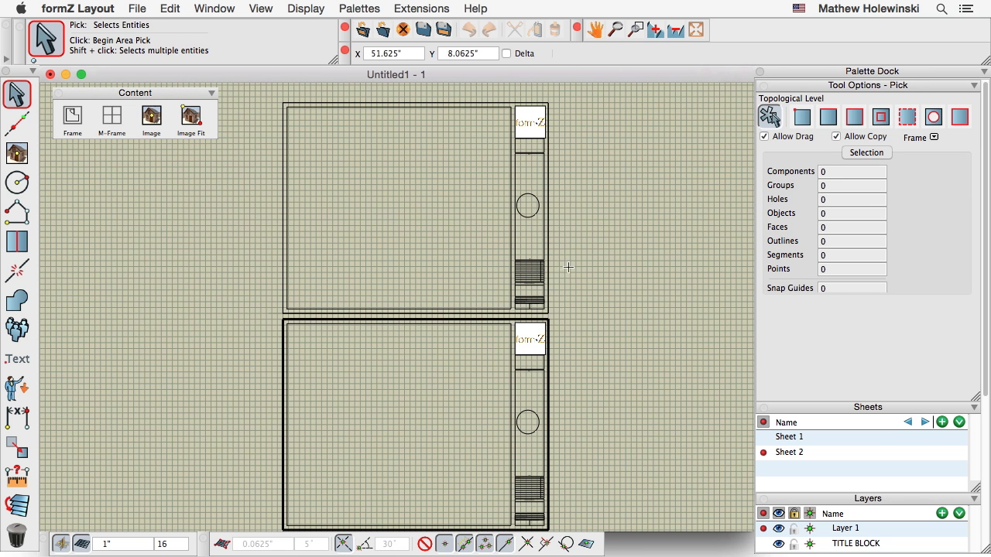
Add a new entry named <CompanyName> to the title block dictionary in the layout project settings
{"action": "left_click", "coordinate": [137, 8]}
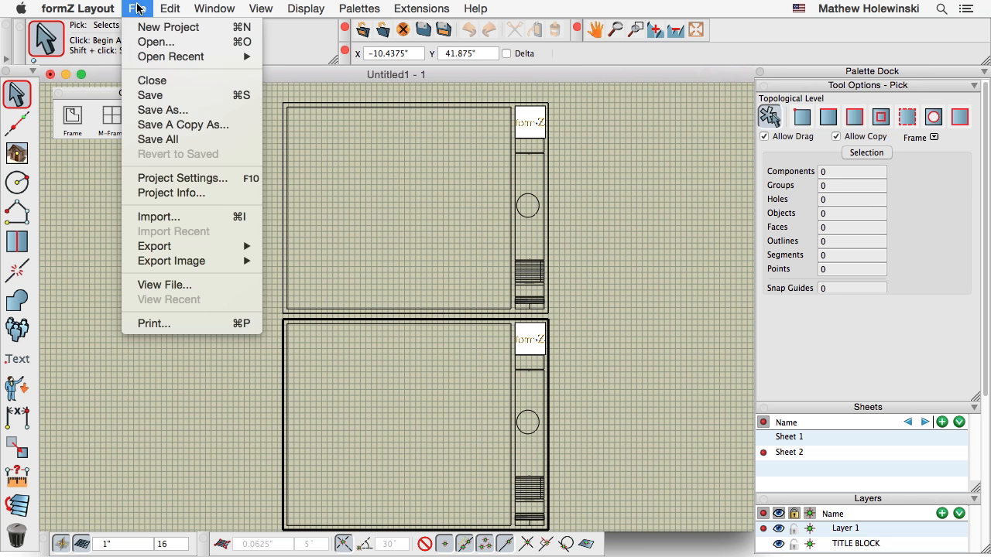
{"action": "left_click", "coordinate": [165, 179]}
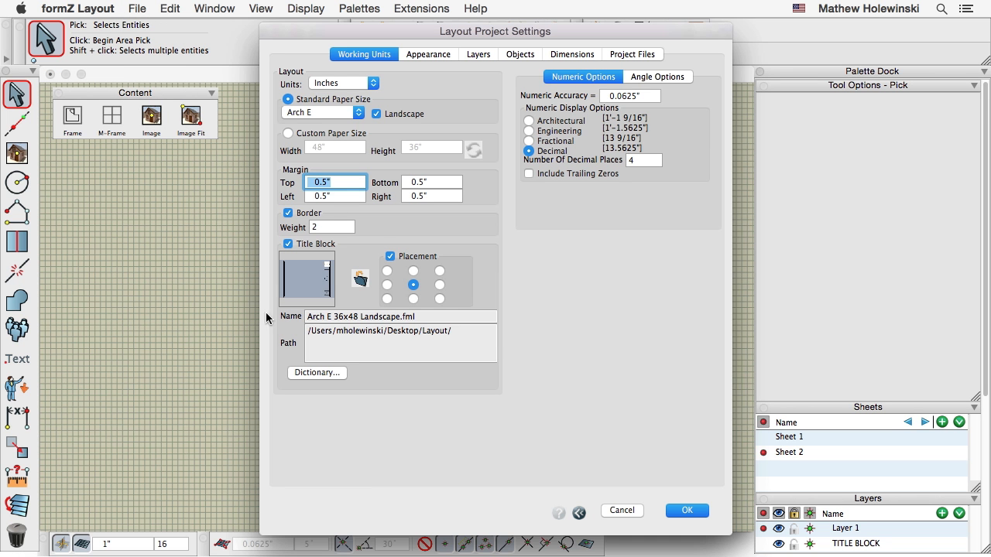
{"action": "left_click", "coordinate": [323, 374]}
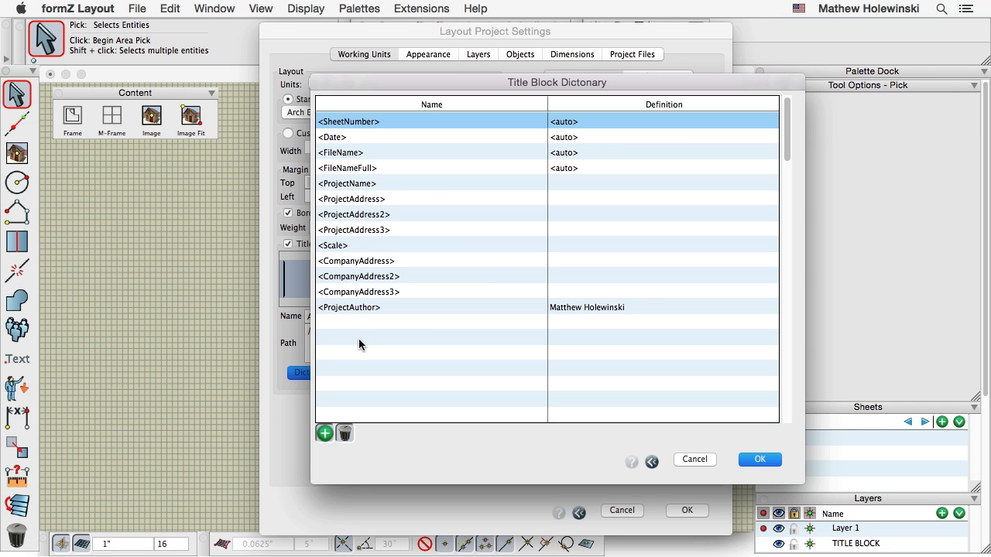
{"action": "left_click", "coordinate": [325, 435]}
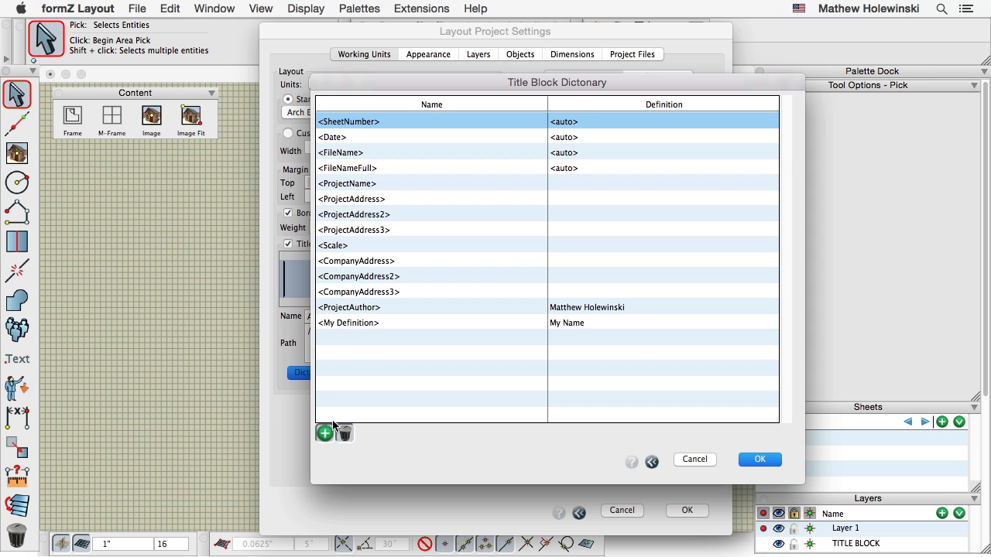
{"action": "left_click", "coordinate": [354, 324]}
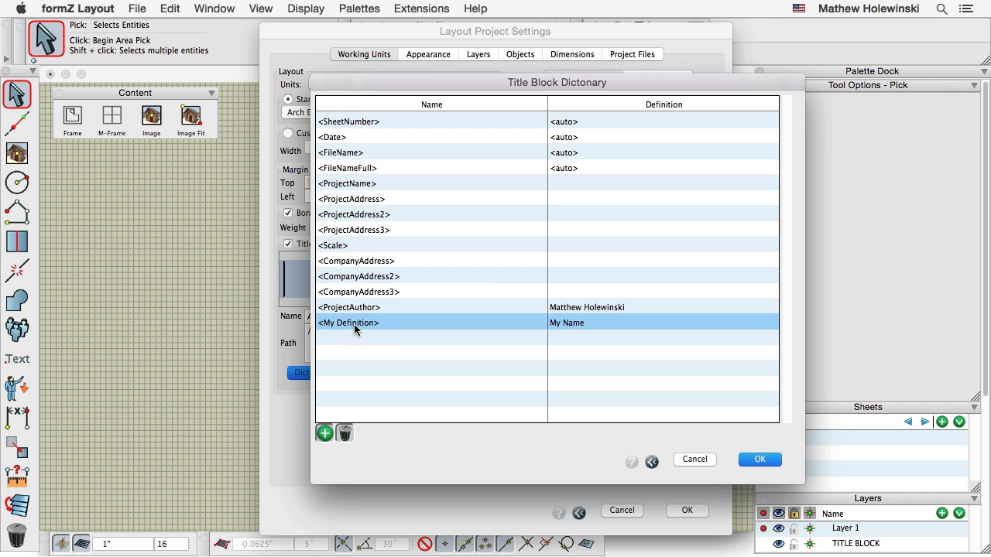
{"action": "double_click", "coordinate": [372, 327]}
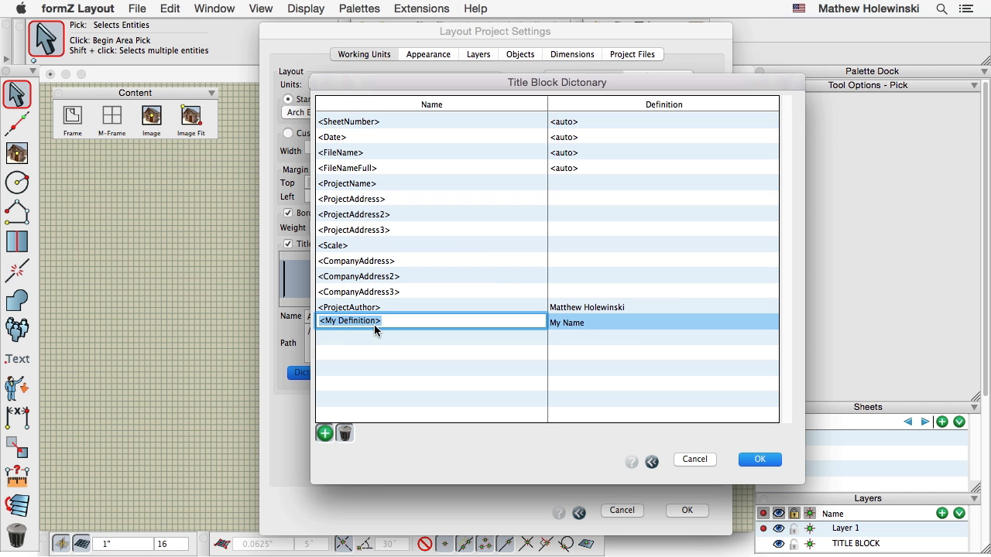
{"action": "left_click", "coordinate": [376, 322]}
{"action": "type", "text": "CompanyName>"}
{"action": "left_click", "coordinate": [514, 305]}
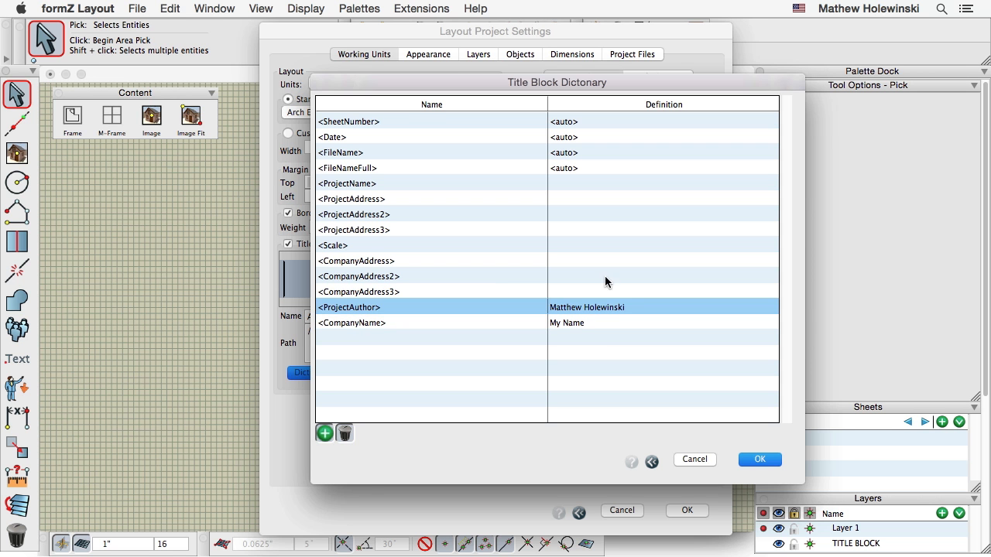
Define <CompanyName> as autodessys Inc in the title block dictionary and apply the project settings
{"action": "left_click", "coordinate": [575, 325]}
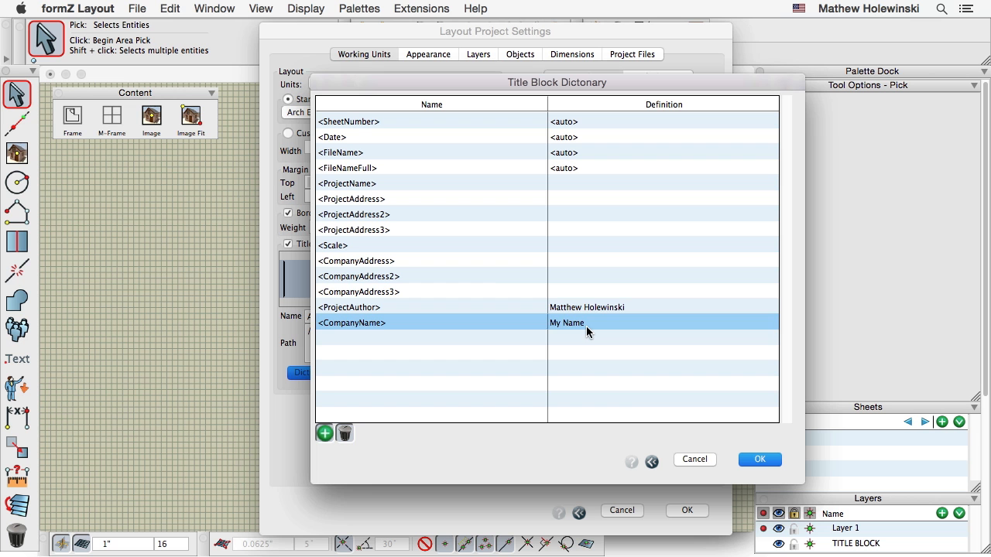
{"action": "left_click", "coordinate": [586, 326]}
{"action": "type", "text": "autodessys Inc"}
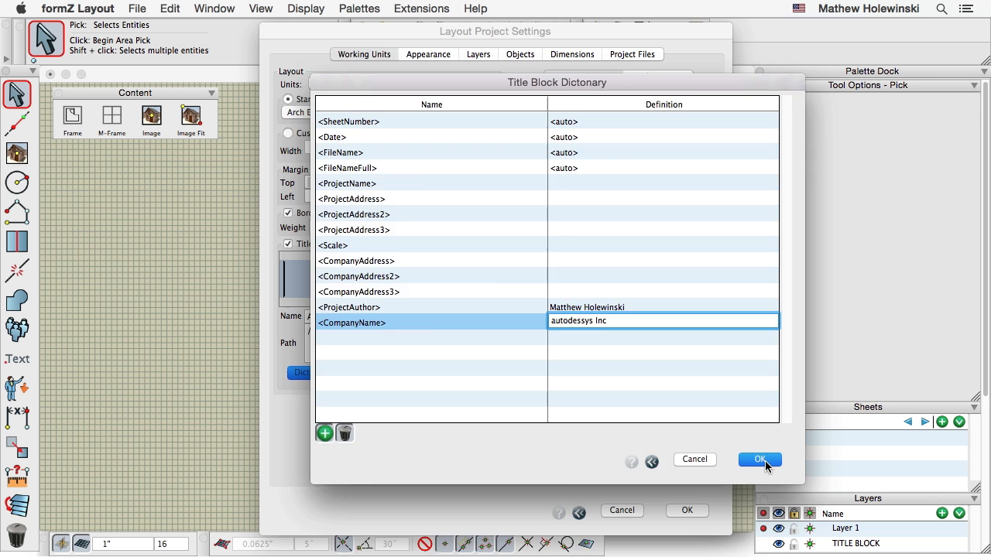
{"action": "left_click", "coordinate": [761, 460]}
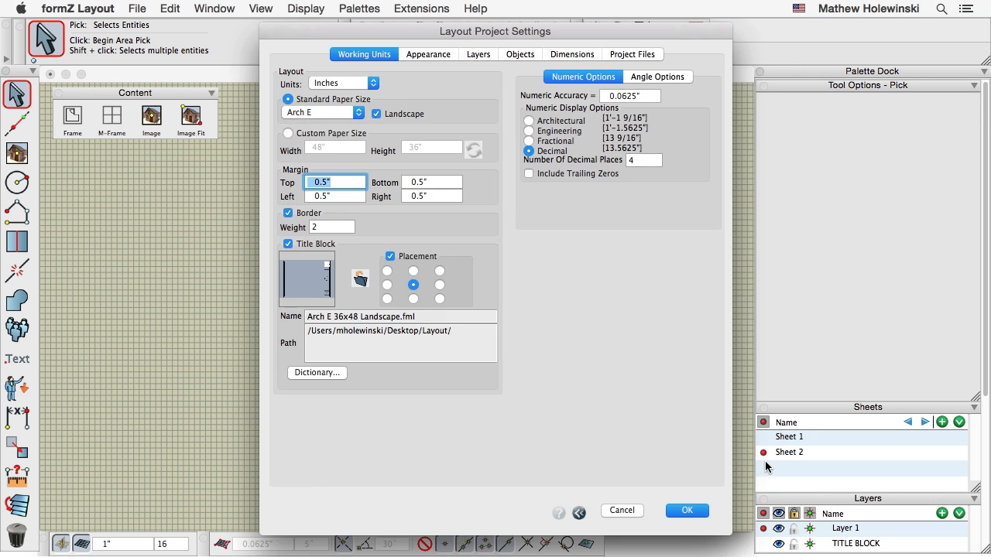
{"action": "left_click", "coordinate": [688, 511]}
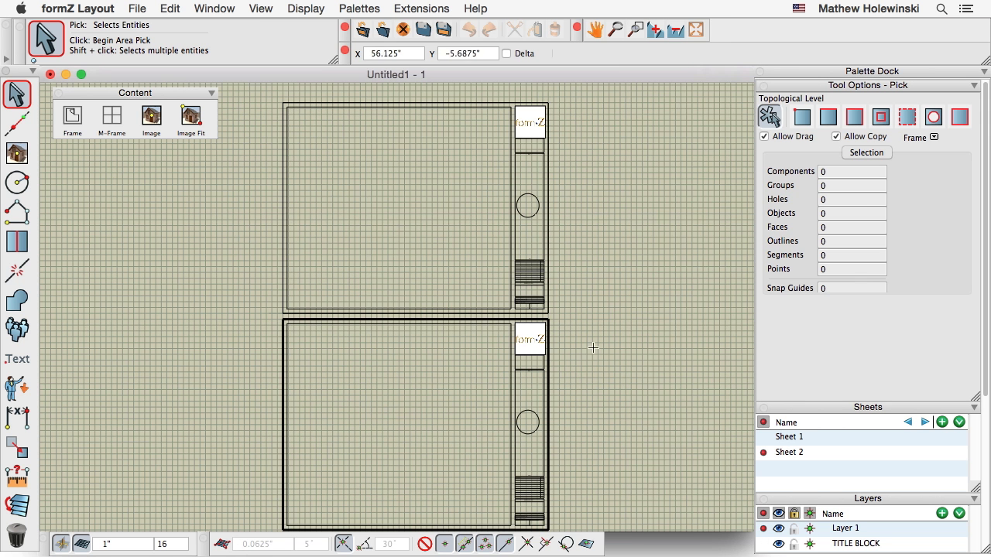
Check the company name text in the title blocks of both sheets and return to the full view
{"action": "scroll", "coordinate": [549, 289], "scroll_direction": "up", "scroll_amount": 5}
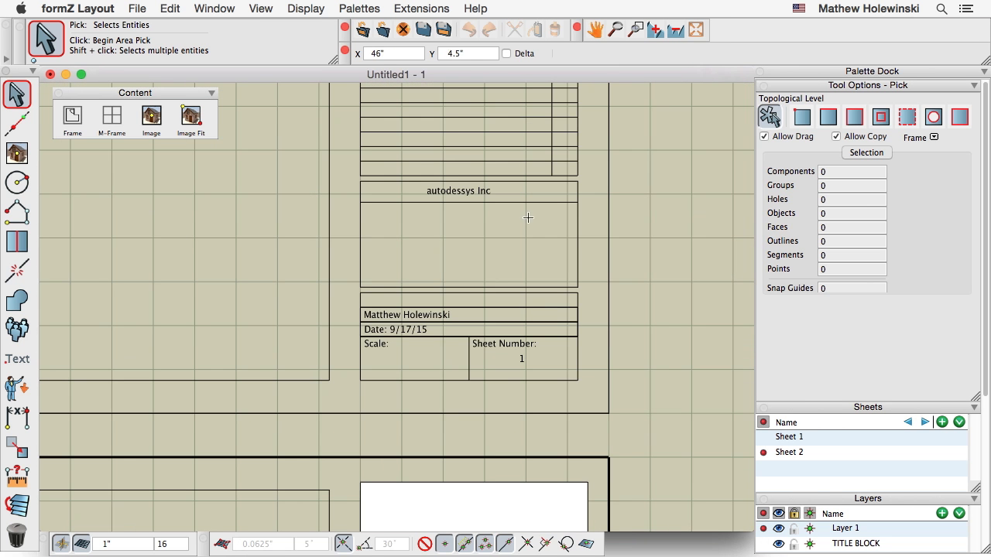
{"action": "scroll", "coordinate": [461, 199], "scroll_direction": "down", "scroll_amount": 3}
{"action": "middle_click_drag", "start_coordinate": [602, 336], "coordinate": [601, 143]}
{"action": "middle_click_drag", "start_coordinate": [631, 330], "coordinate": [635, 198]}
{"action": "middle_click_drag", "start_coordinate": [641, 396], "coordinate": [661, 260]}
{"action": "middle_click_drag", "start_coordinate": [632, 378], "coordinate": [642, 217]}
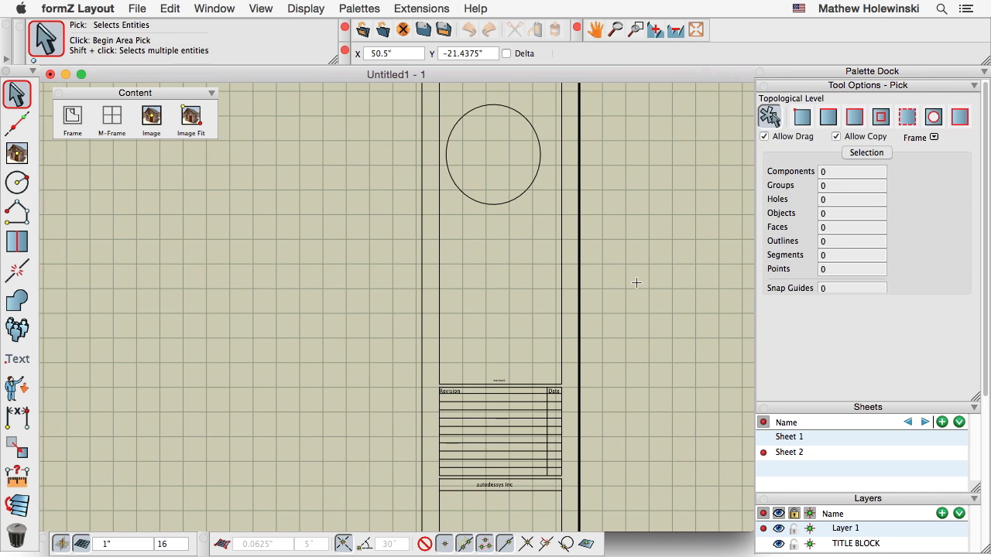
{"action": "middle_click_drag", "start_coordinate": [646, 359], "coordinate": [645, 253]}
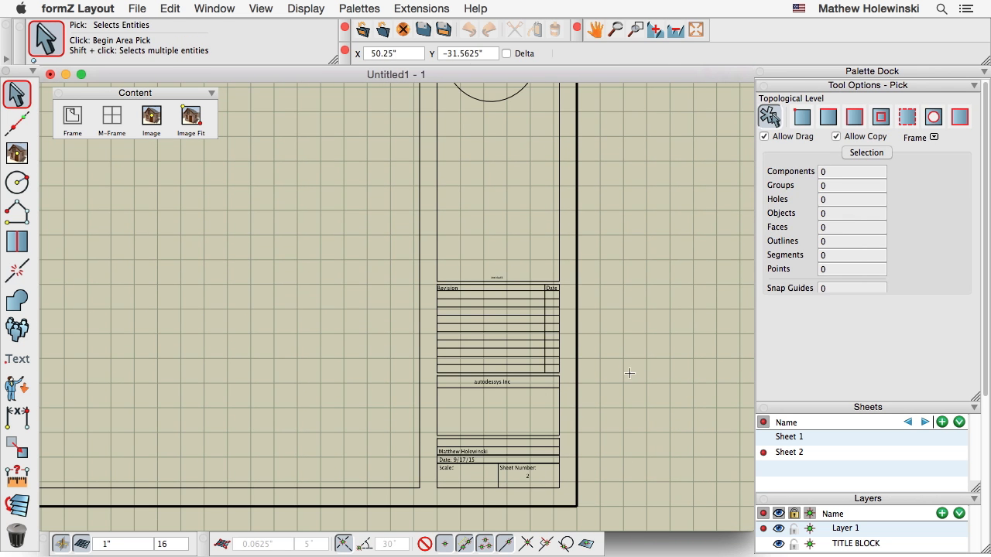
{"action": "scroll", "coordinate": [627, 377], "scroll_direction": "down", "scroll_amount": 2}
{"action": "scroll", "coordinate": [593, 395], "scroll_direction": "up", "scroll_amount": 3}
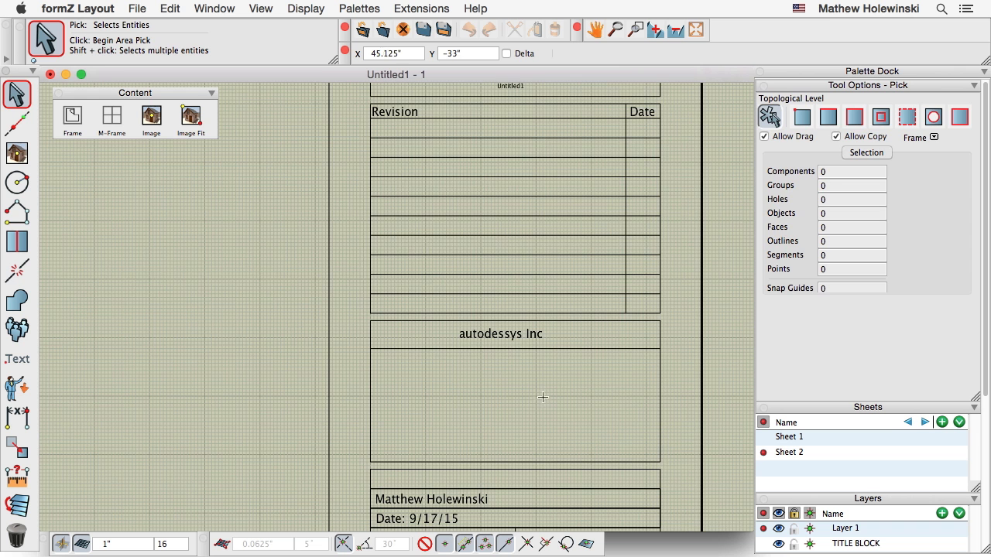
{"action": "key", "text": "super+f"}
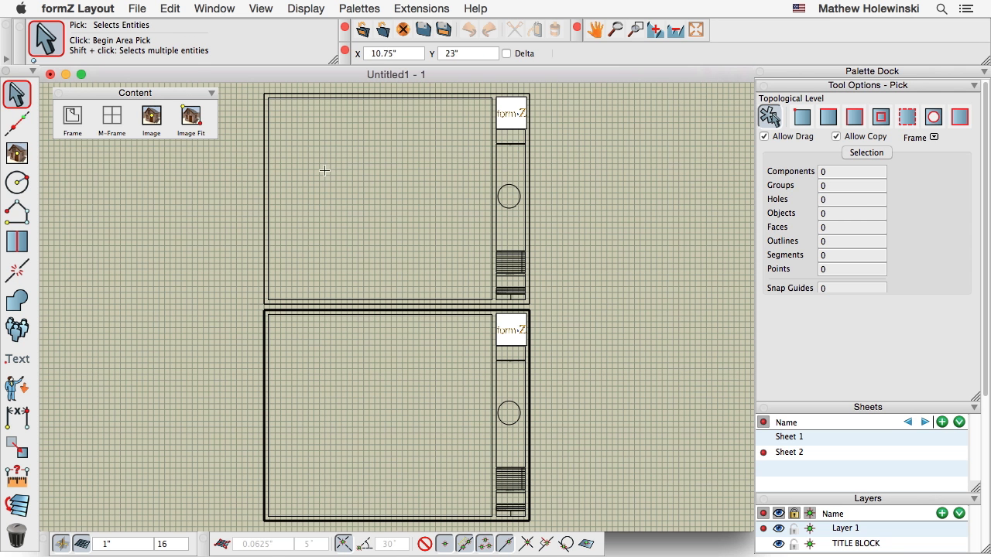
Turn off the title block in the layout project settings and look over both sheets
{"action": "left_click", "coordinate": [136, 9]}
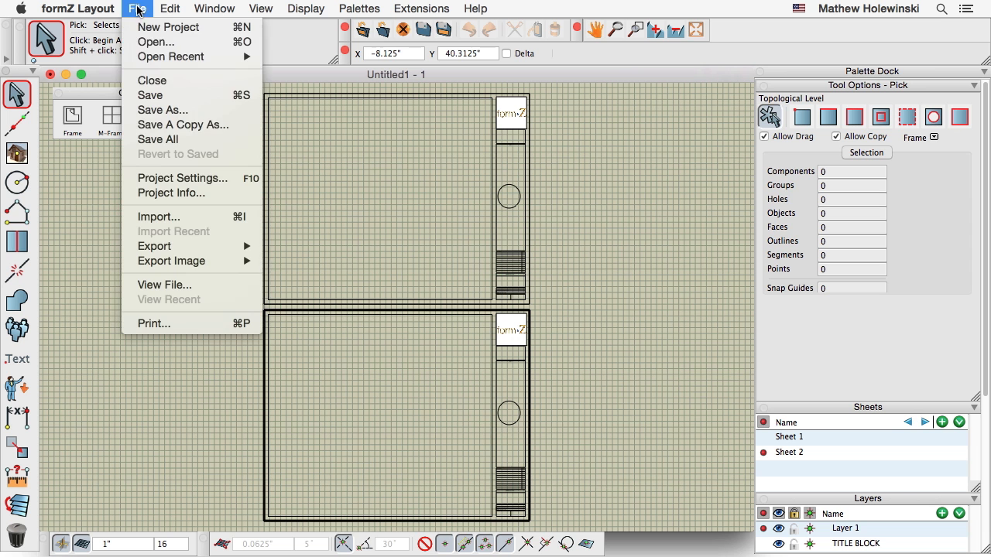
{"action": "left_click", "coordinate": [176, 179]}
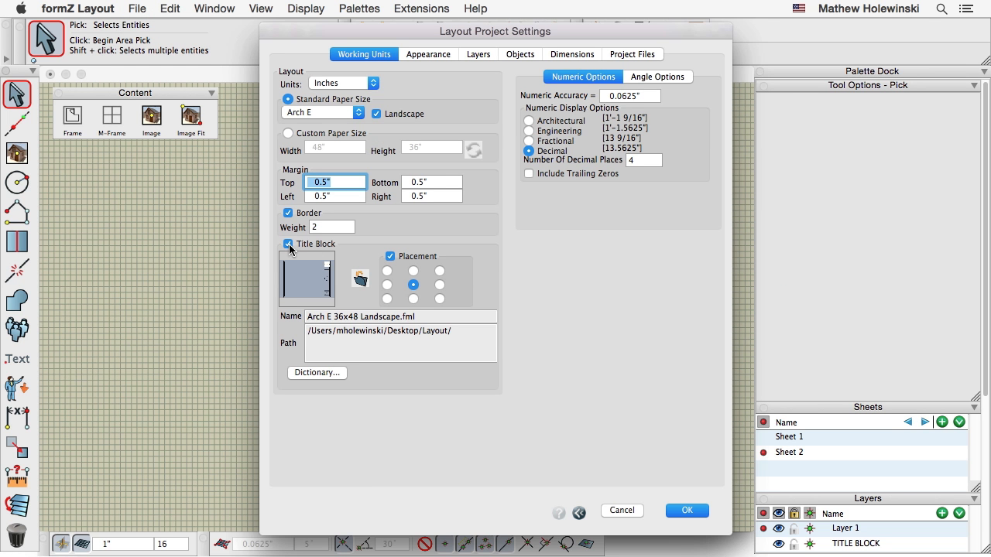
{"action": "left_click", "coordinate": [288, 245]}
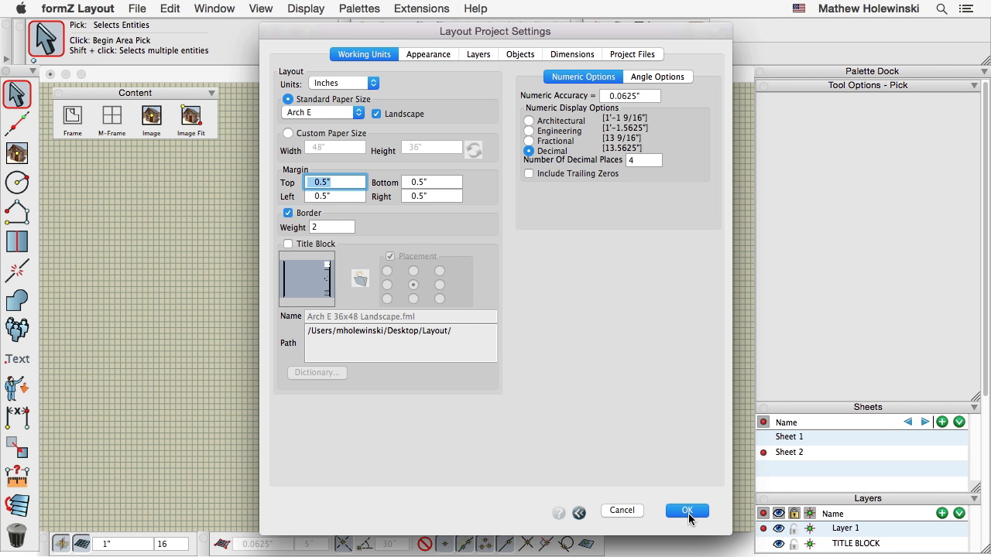
{"action": "left_click", "coordinate": [687, 511]}
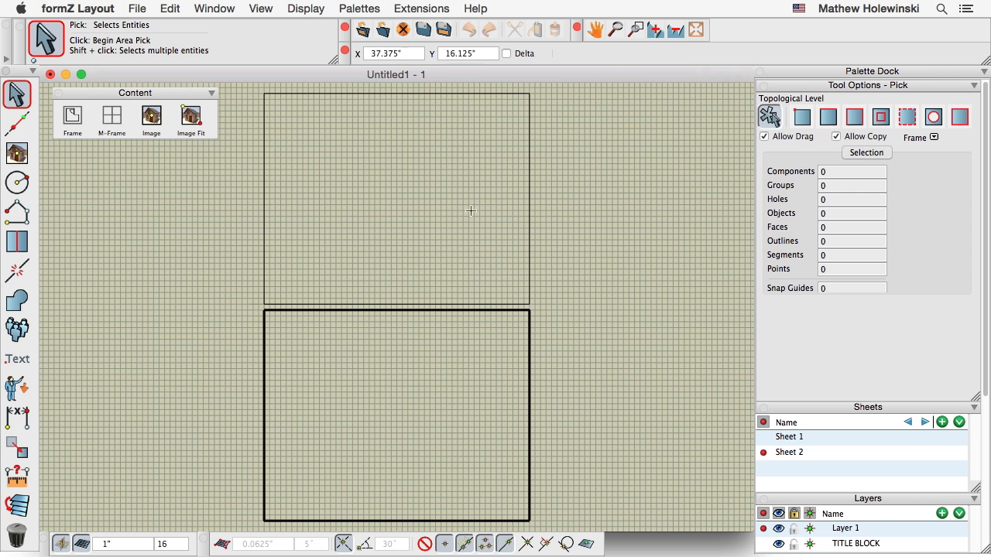
{"action": "scroll", "coordinate": [471, 211], "scroll_direction": "down", "scroll_amount": 3}
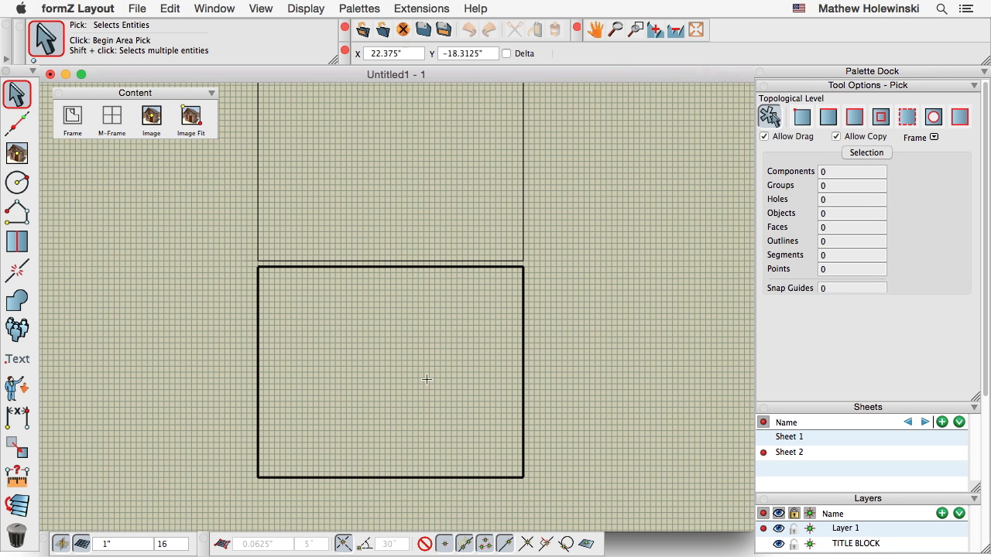
{"action": "scroll", "coordinate": [402, 216], "scroll_direction": "up", "scroll_amount": 4}
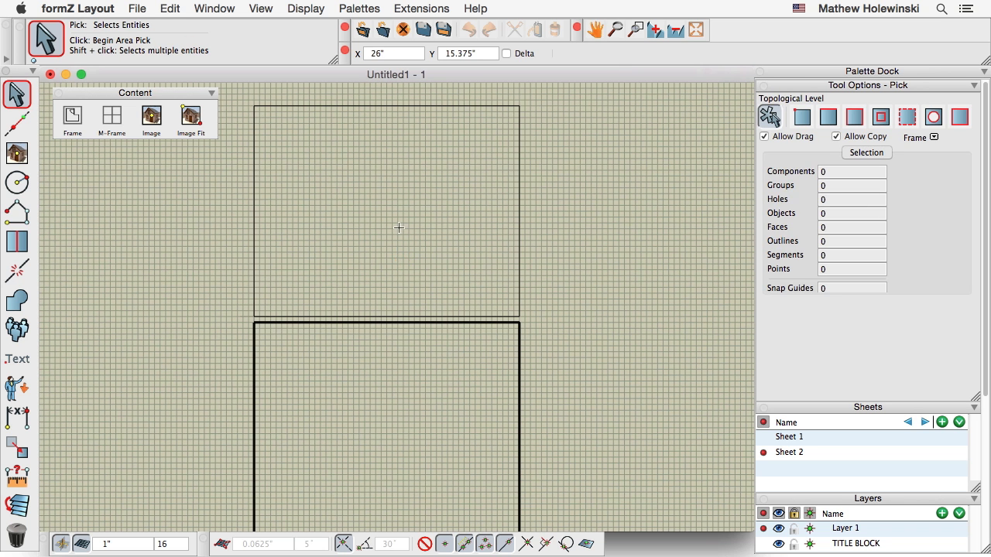
{"action": "middle_click_drag", "start_coordinate": [437, 231], "coordinate": [454, 220]}
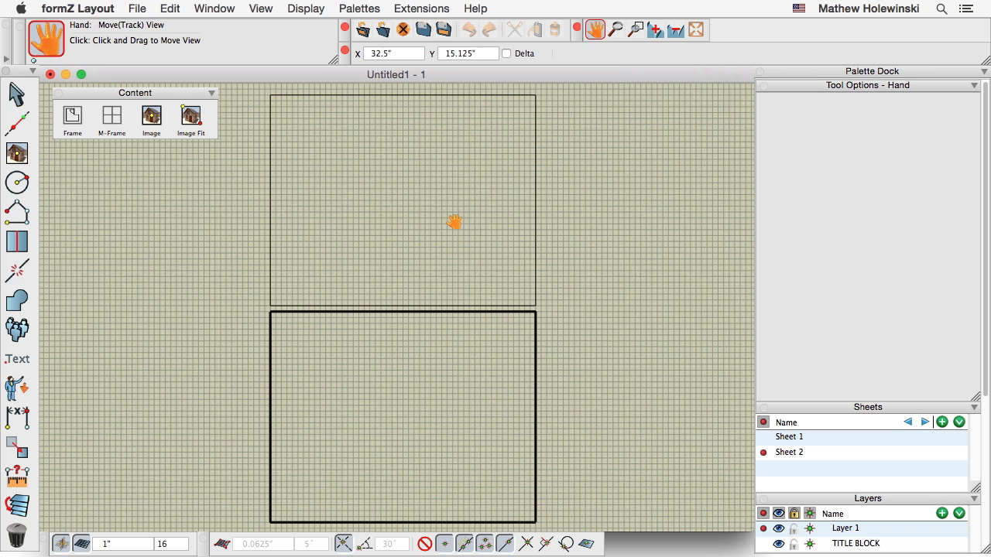
Turn the title block back on in the layout project settings for both sheets
{"action": "left_click", "coordinate": [137, 9]}
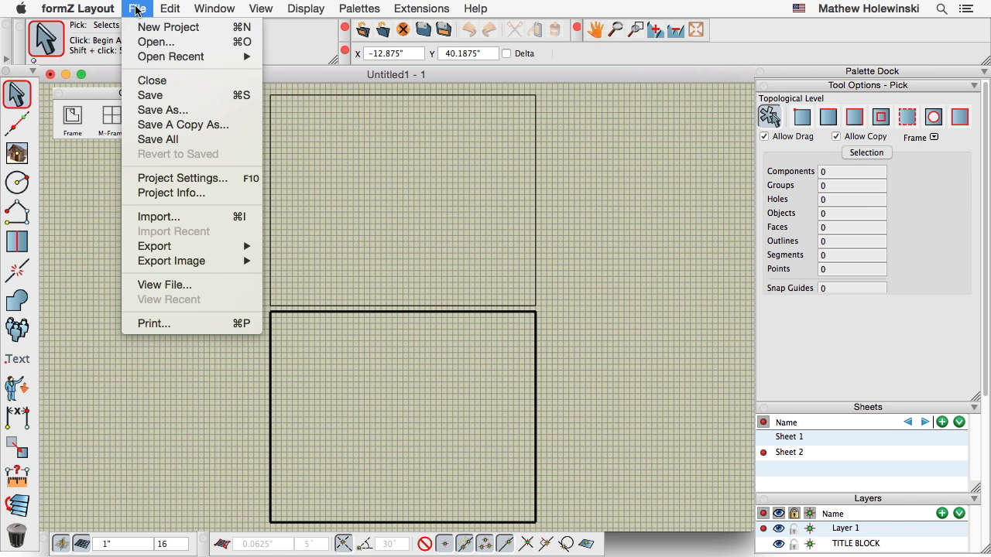
{"action": "left_click", "coordinate": [168, 186]}
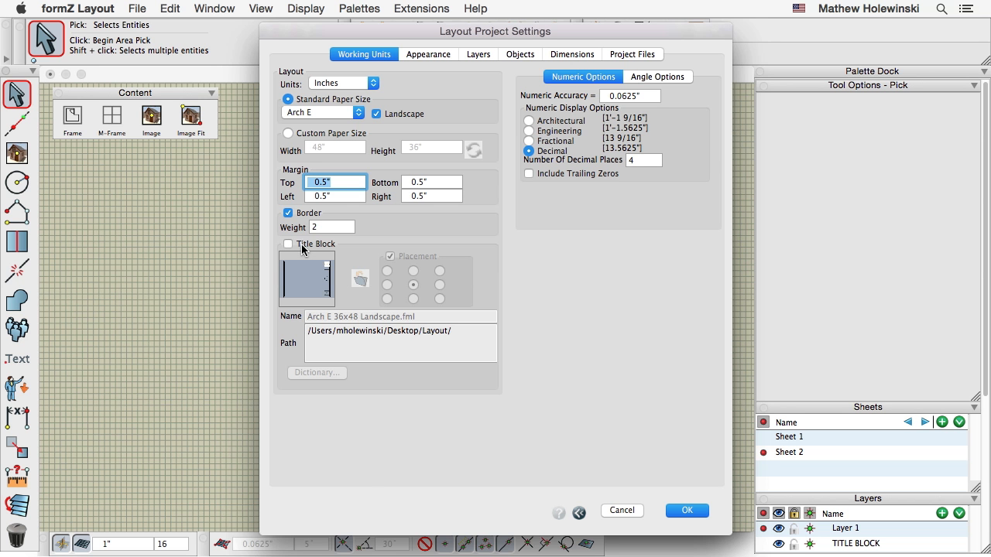
{"action": "left_click", "coordinate": [301, 246]}
{"action": "left_click", "coordinate": [687, 512]}
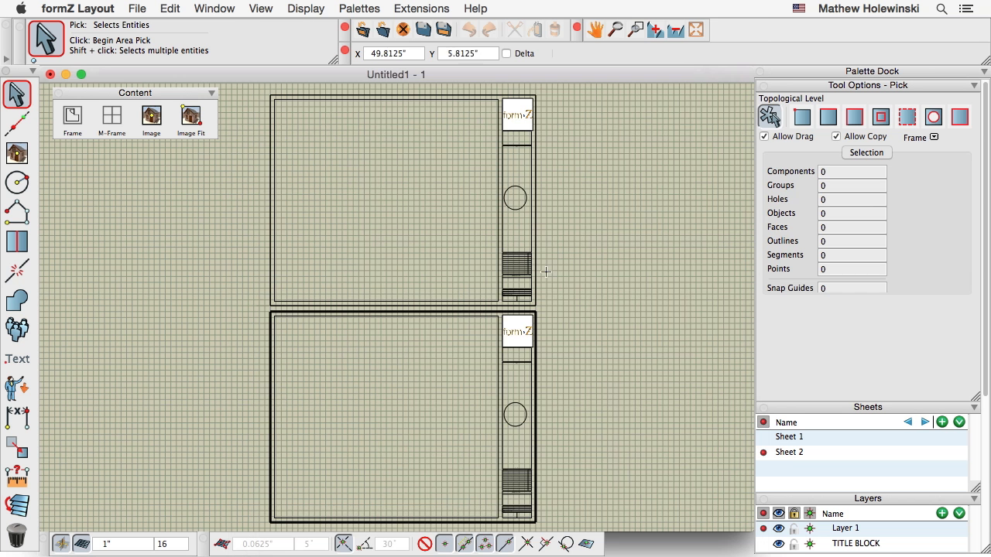
{"action": "scroll", "coordinate": [525, 295], "scroll_direction": "up", "scroll_amount": 5}
{"action": "scroll", "coordinate": [525, 295], "scroll_direction": "down", "scroll_amount": 2}
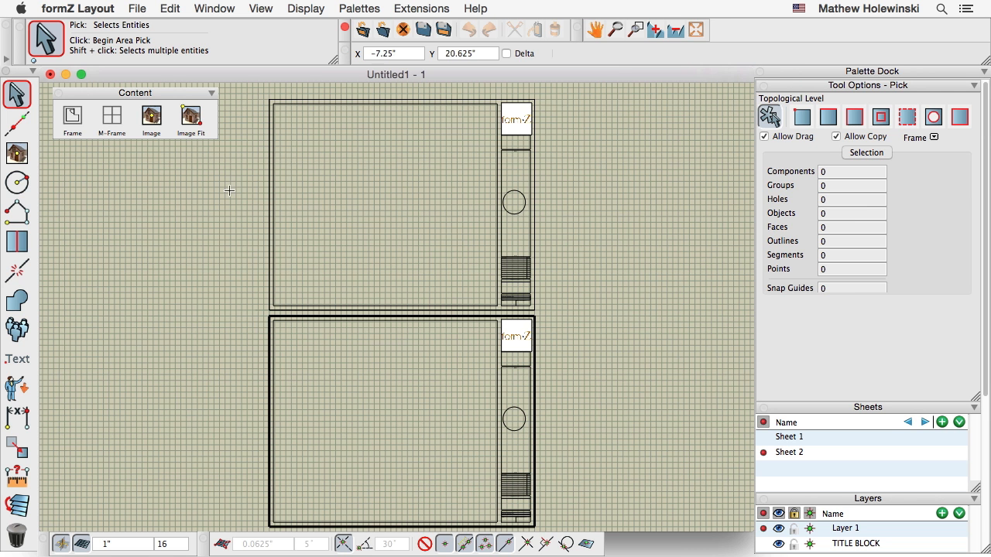
Save the layout project as single surface house layout.fml in the Layout folder, keeping the file extension shown
{"action": "left_click", "coordinate": [135, 11]}
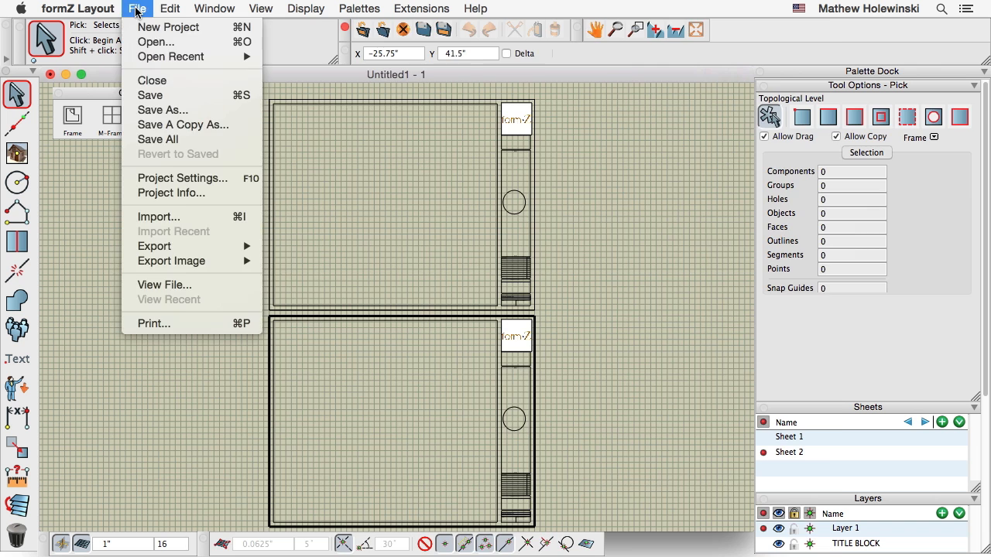
{"action": "left_click", "coordinate": [151, 108]}
{"action": "type", "text": "single surfac"}
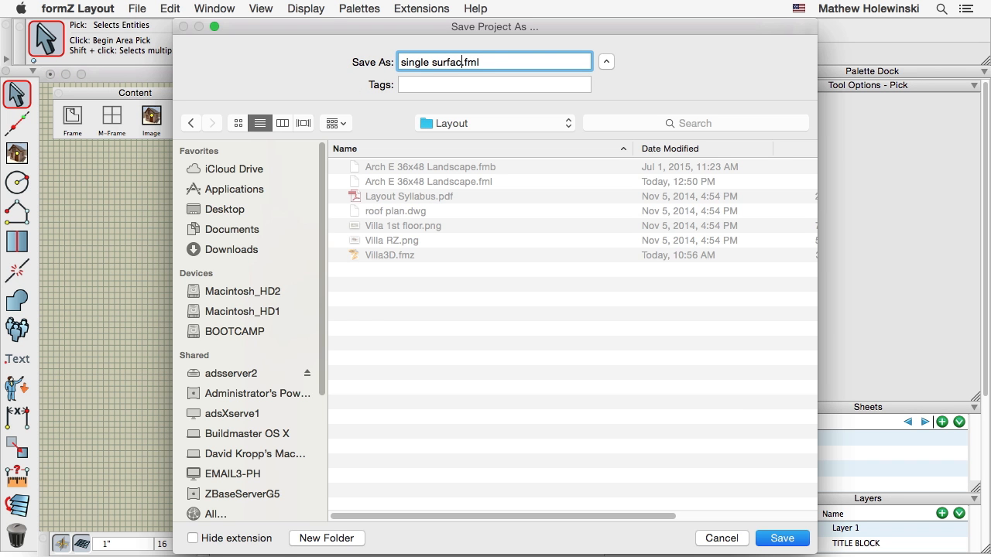
{"action": "type", "text": "e house"}
{"action": "type", "text": " lyaout"}
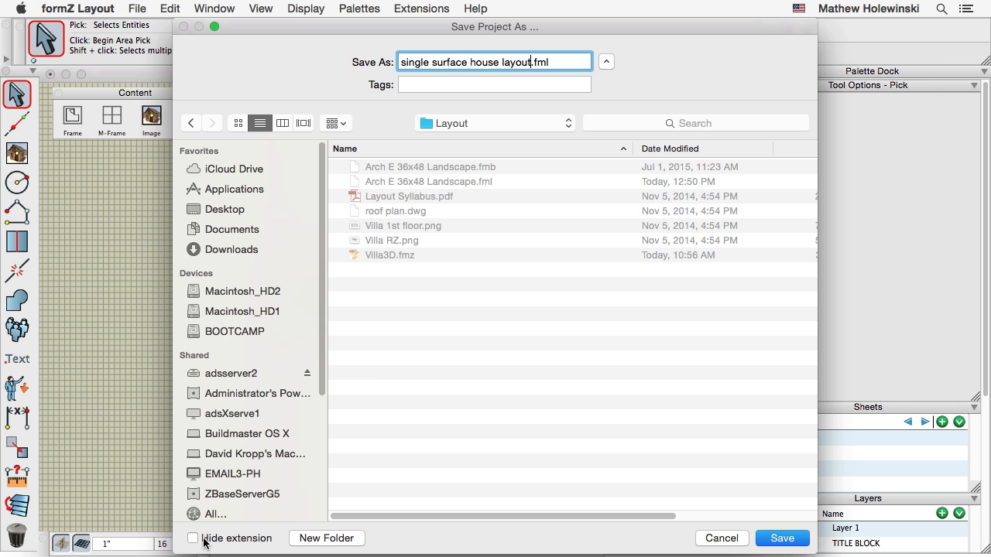
{"action": "left_click", "coordinate": [194, 538]}
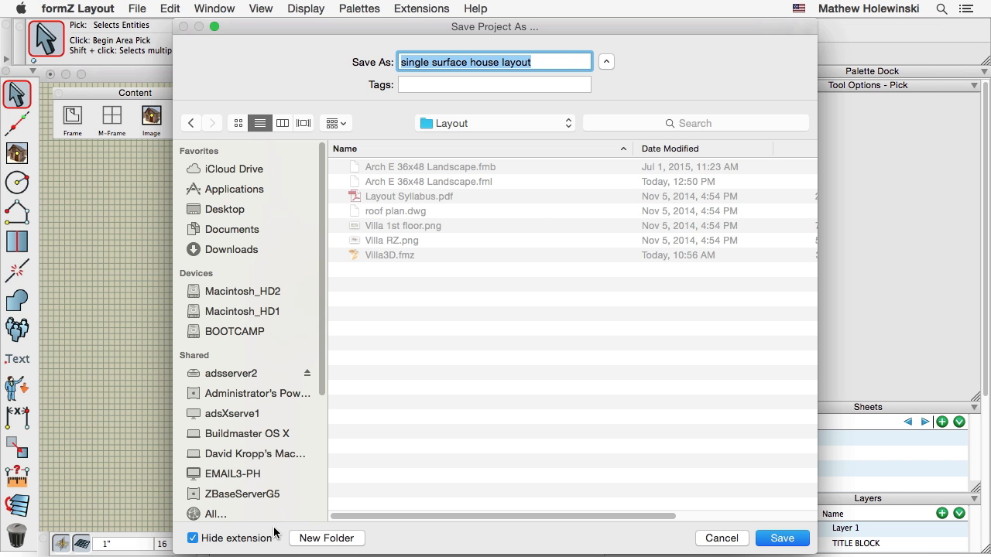
{"action": "left_click", "coordinate": [193, 538]}
{"action": "left_click", "coordinate": [783, 540]}
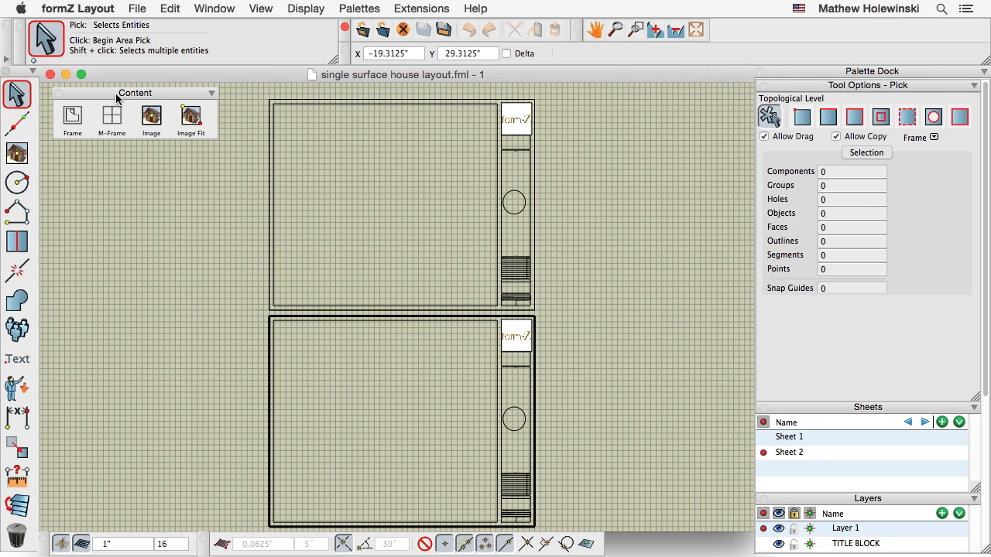
Draw a frame about 27.19" wide and 13.25" high in the upper part of the upper sheet
{"action": "left_click_drag", "start_coordinate": [116, 97], "coordinate": [114, 100]}
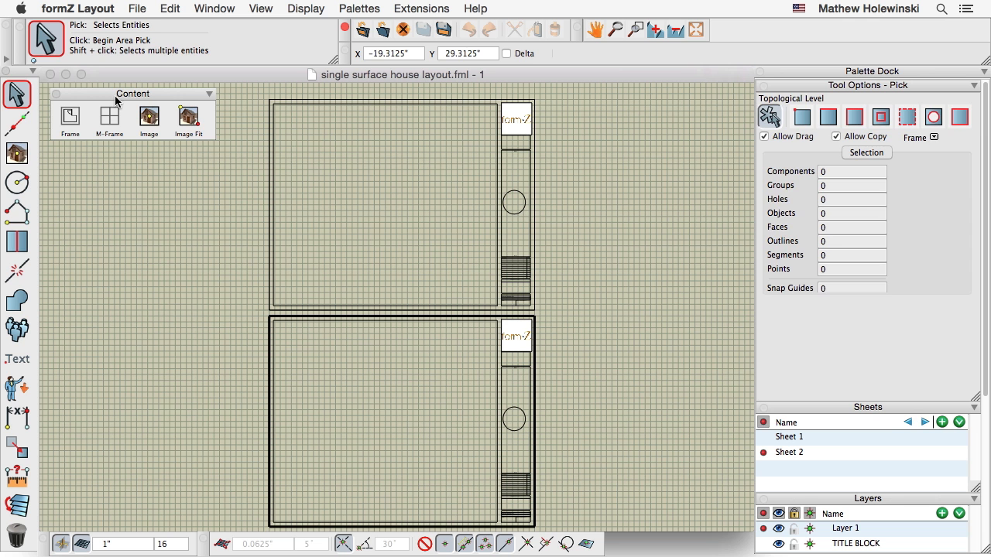
{"action": "left_click", "coordinate": [70, 117]}
{"action": "left_click", "coordinate": [280, 121]}
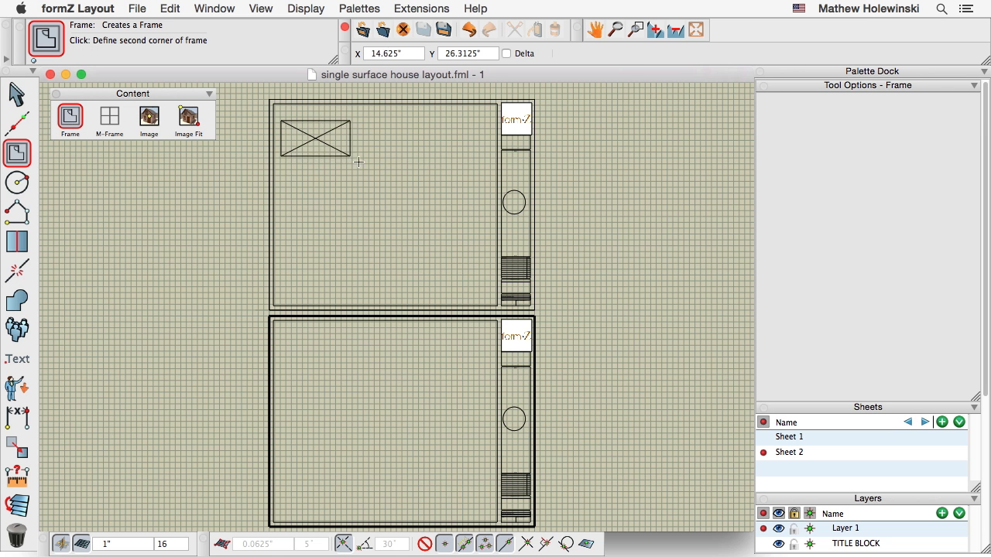
{"action": "left_click", "coordinate": [431, 199]}
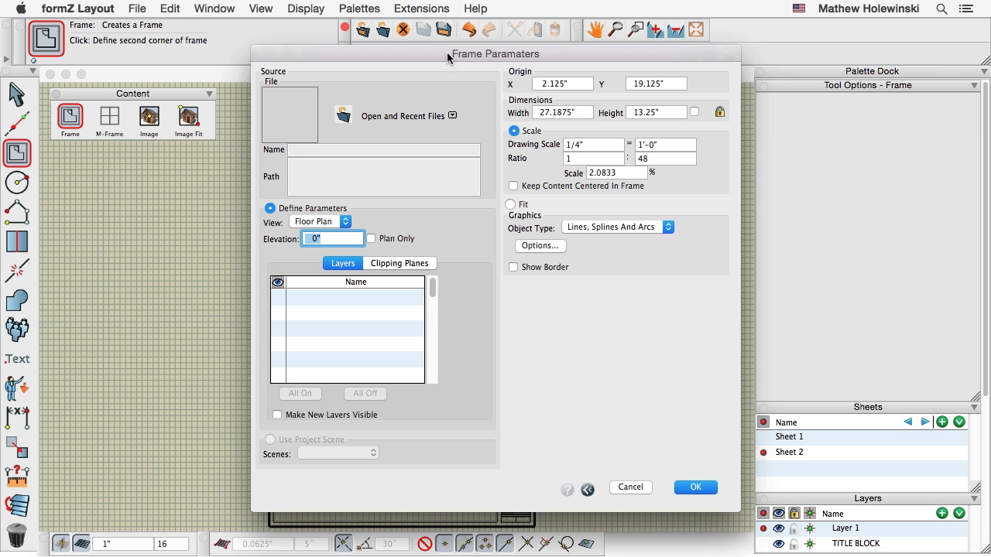
Load Single Surface House.fmz from the Layout Webinar folder as the frame's source file
{"action": "left_click_drag", "start_coordinate": [447, 52], "coordinate": [407, 57]}
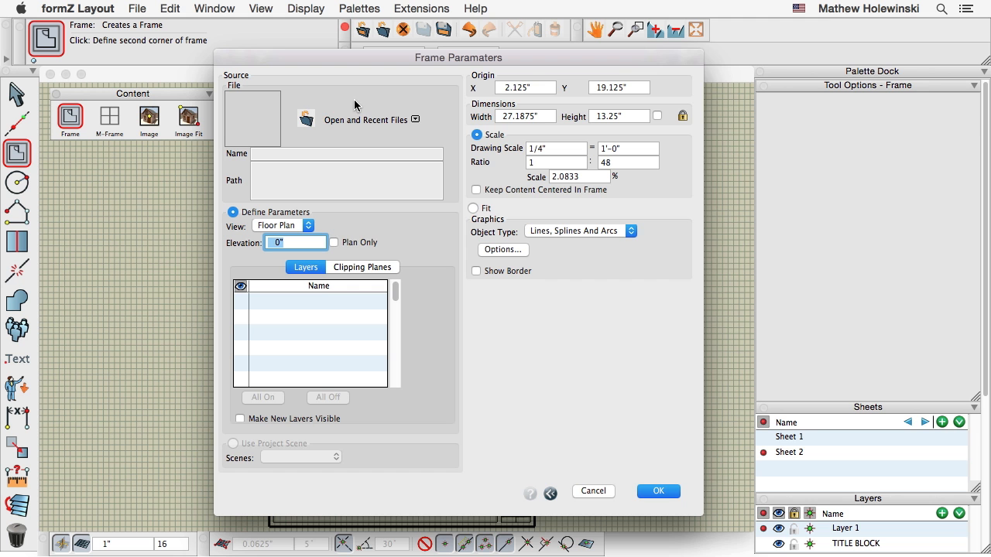
{"action": "left_click", "coordinate": [307, 119]}
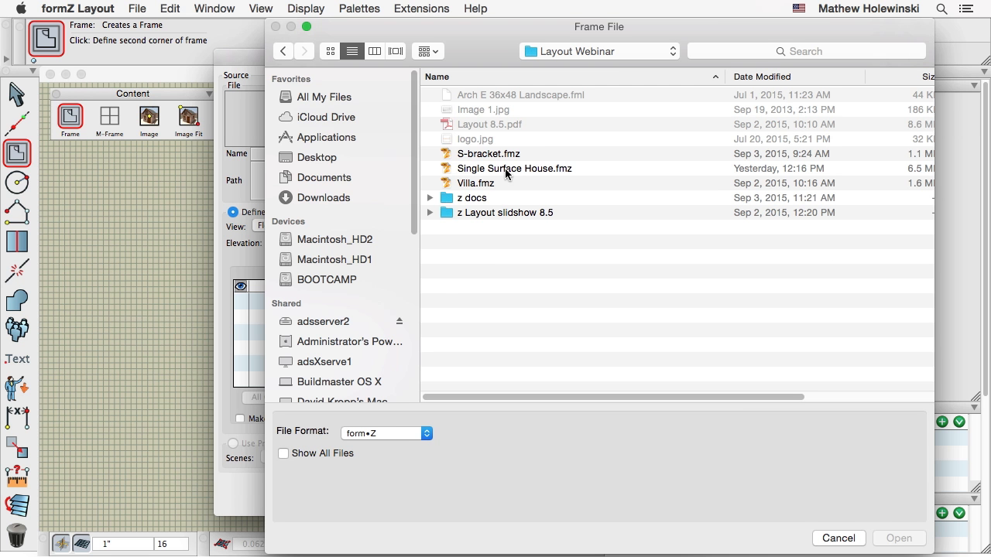
{"action": "left_click", "coordinate": [505, 170]}
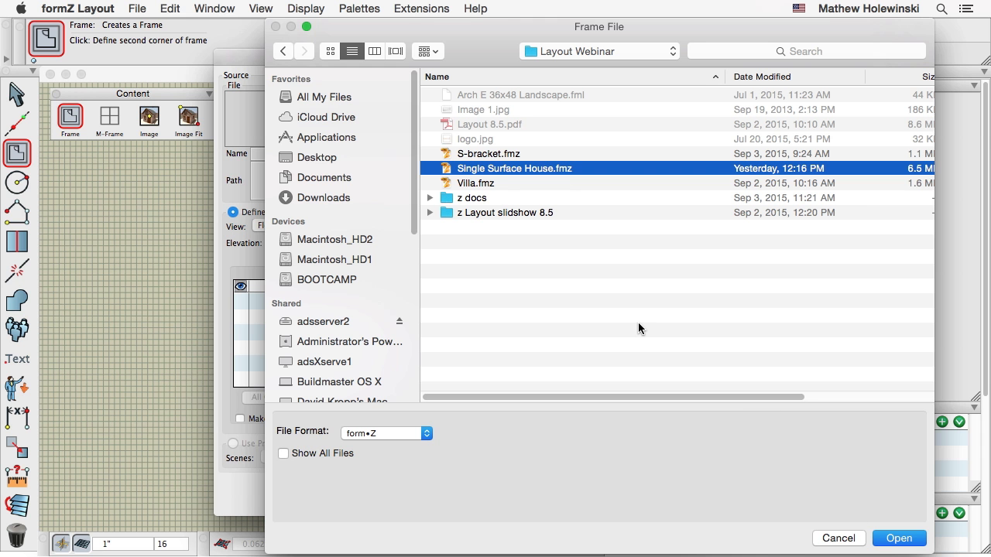
{"action": "left_click", "coordinate": [899, 538]}
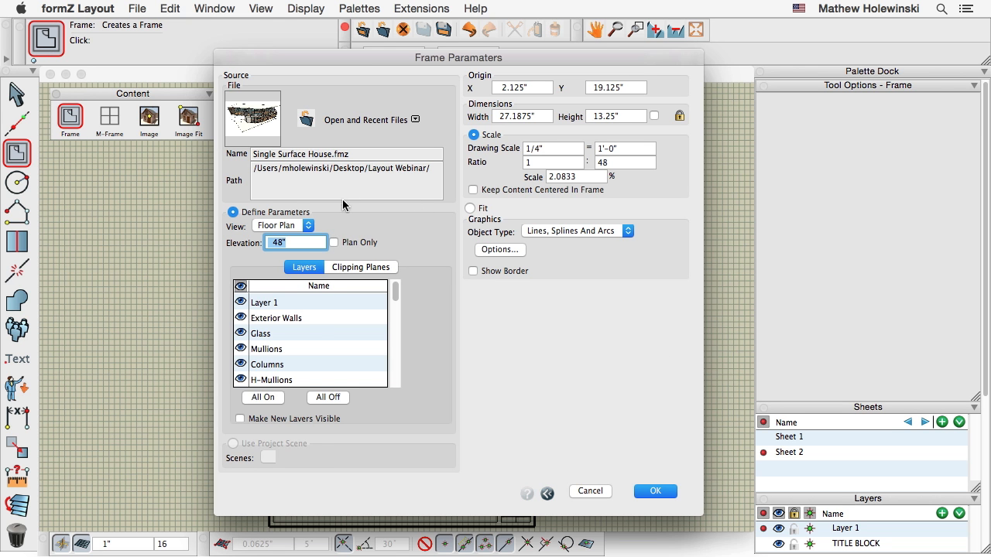
Set the frame's view to Front and confirm the frame parameters to place the elevation on the sheet
{"action": "left_click", "coordinate": [302, 227]}
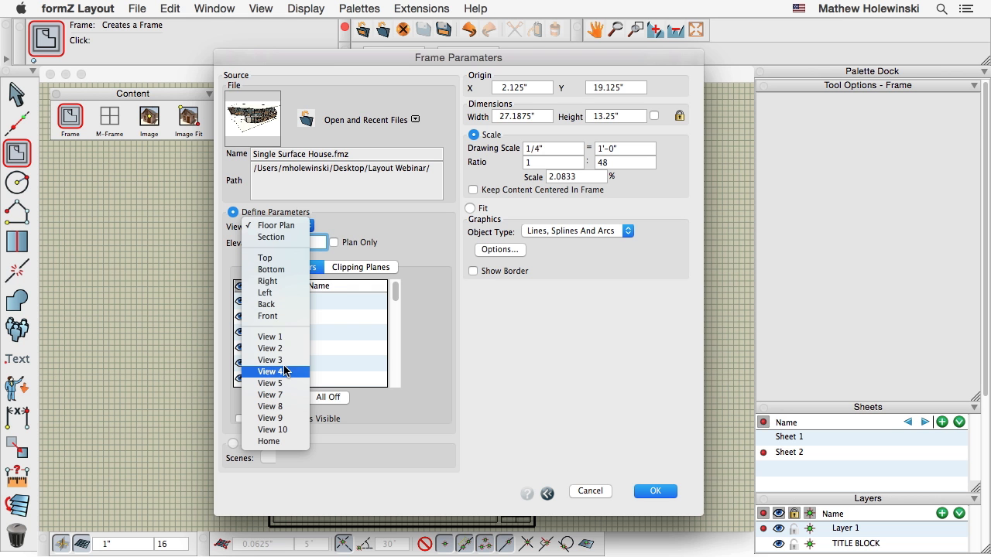
{"action": "left_click", "coordinate": [286, 316]}
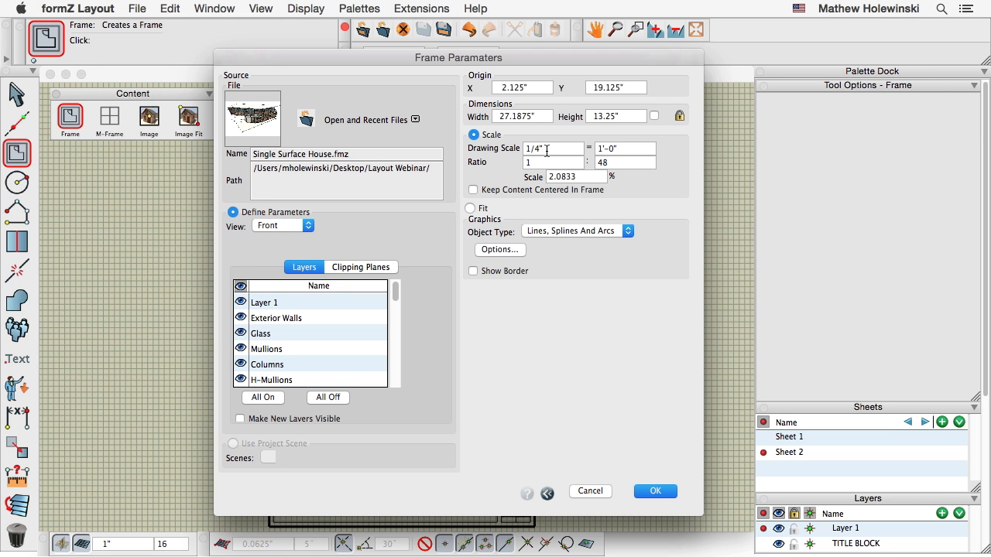
{"action": "left_click_drag", "start_coordinate": [547, 151], "coordinate": [521, 154]}
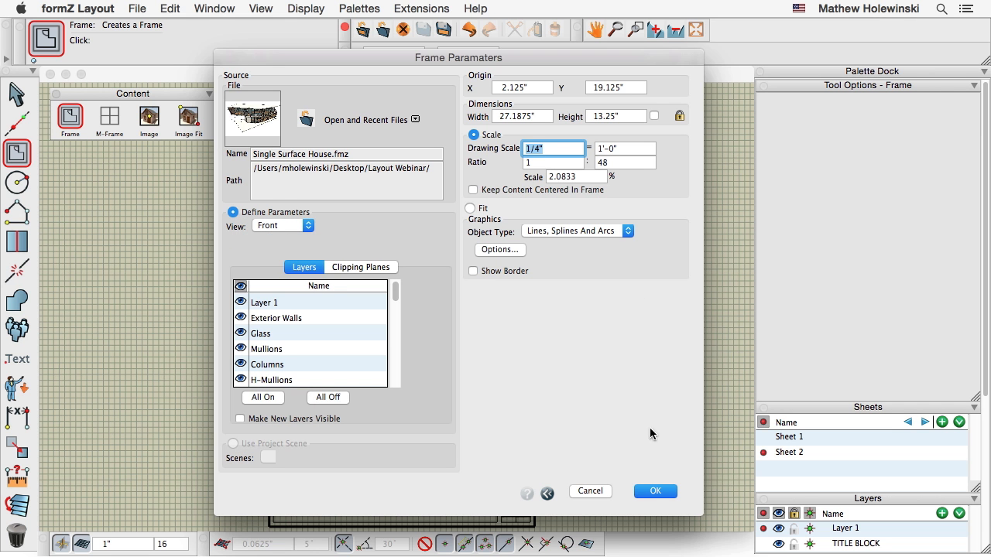
{"action": "left_click", "coordinate": [656, 491]}
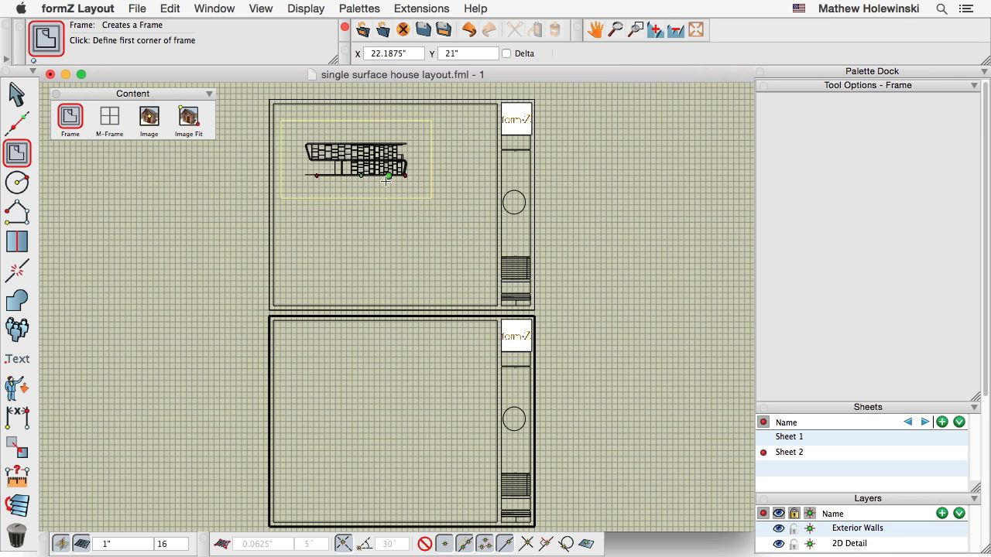
Examine the house's front elevation in the new frame up close and in relation to the whole sheet
{"action": "scroll", "coordinate": [359, 164], "scroll_direction": "up", "scroll_amount": 5}
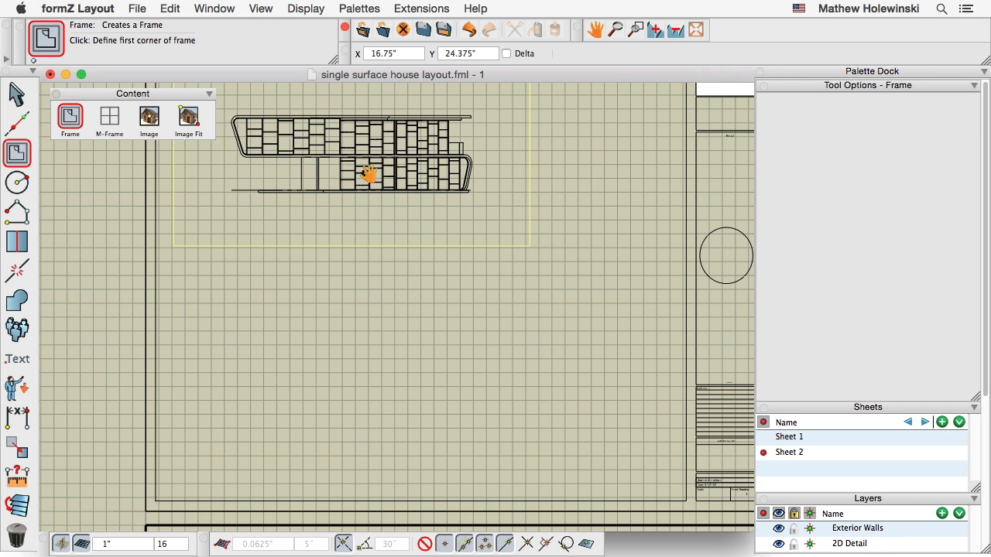
{"action": "middle_click_drag", "start_coordinate": [371, 175], "coordinate": [364, 266]}
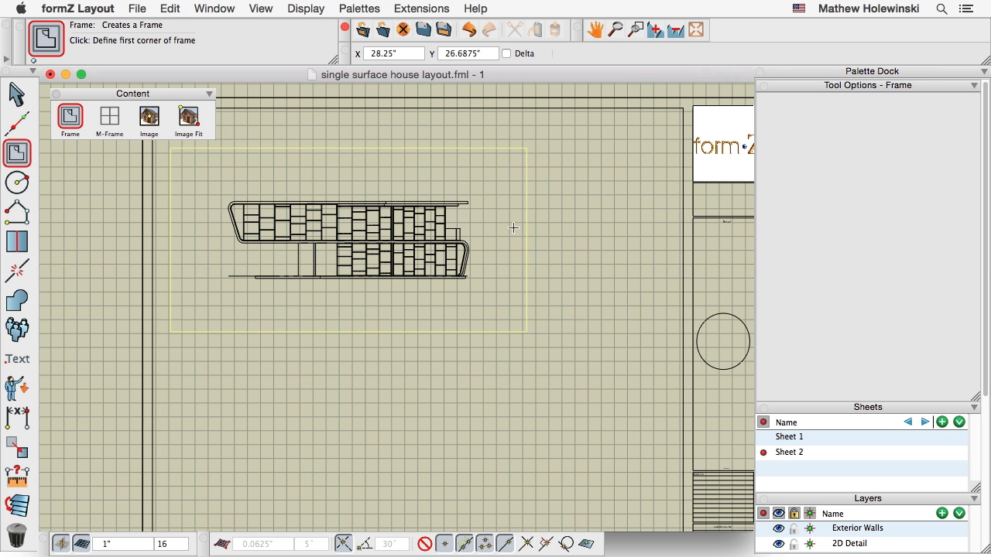
{"action": "scroll", "coordinate": [497, 223], "scroll_direction": "down", "scroll_amount": 2}
{"action": "scroll", "coordinate": [497, 223], "scroll_direction": "down", "scroll_amount": 1}
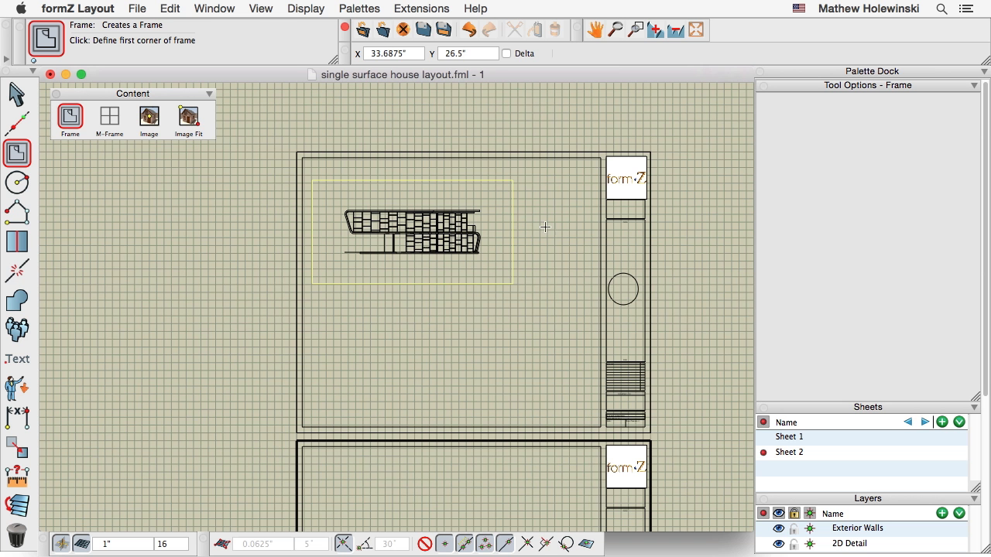
{"action": "middle_click_drag", "start_coordinate": [546, 227], "coordinate": [478, 166]}
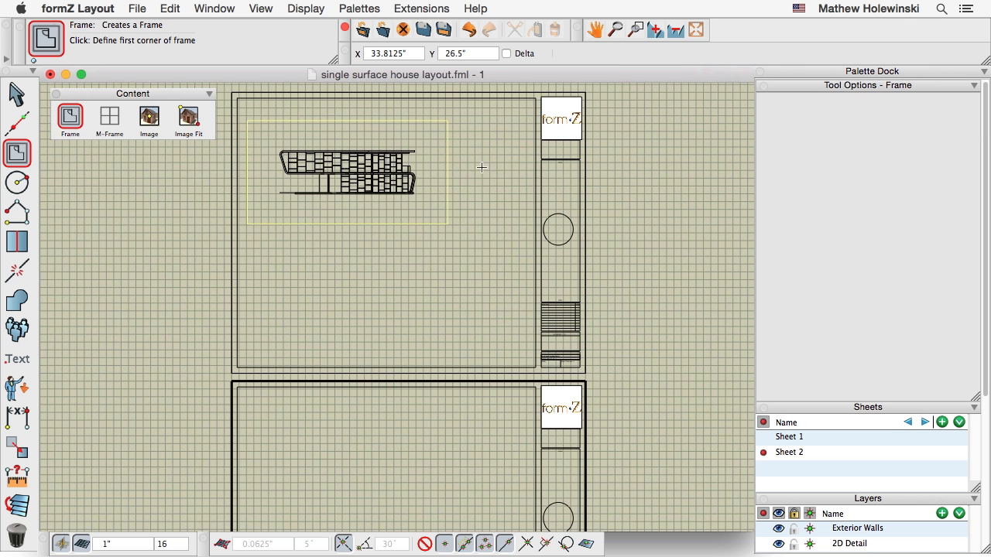
{"action": "scroll", "coordinate": [475, 165], "scroll_direction": "down", "scroll_amount": 1}
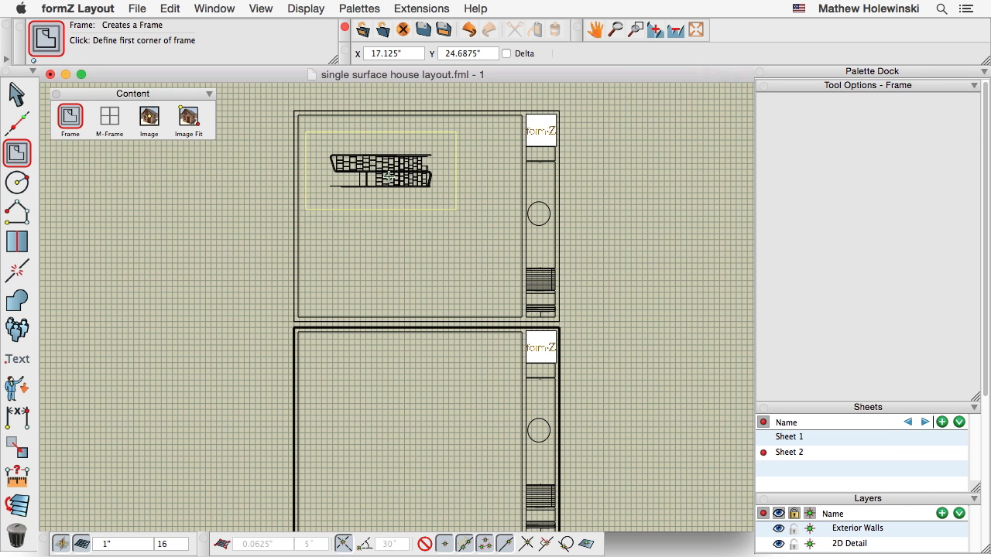
Switch to formZ pro and add a cylindrical column under the house's overhang, about 1'-9" in radius and 9'-6" high
{"action": "key", "text": "super+Tab"}
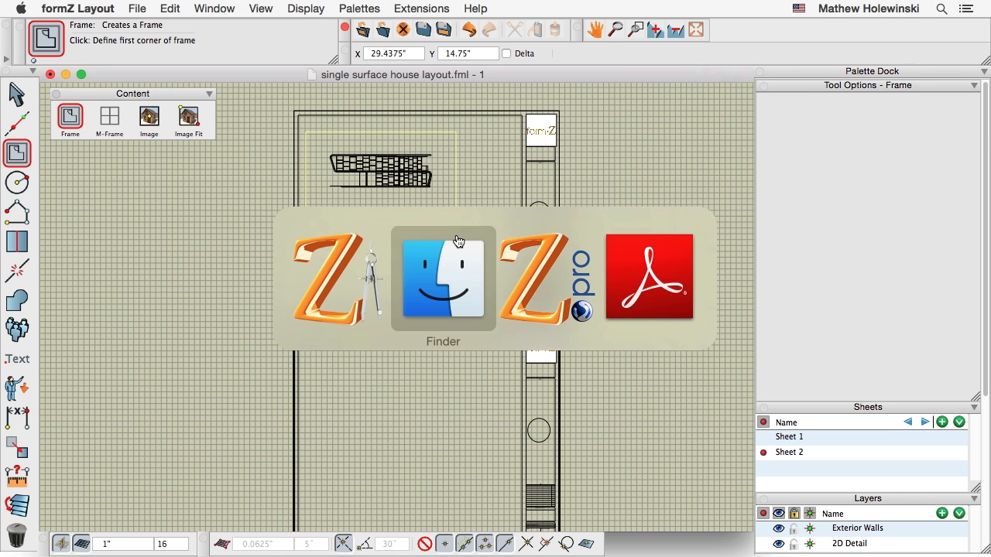
{"action": "key", "text": "super+Tab"}
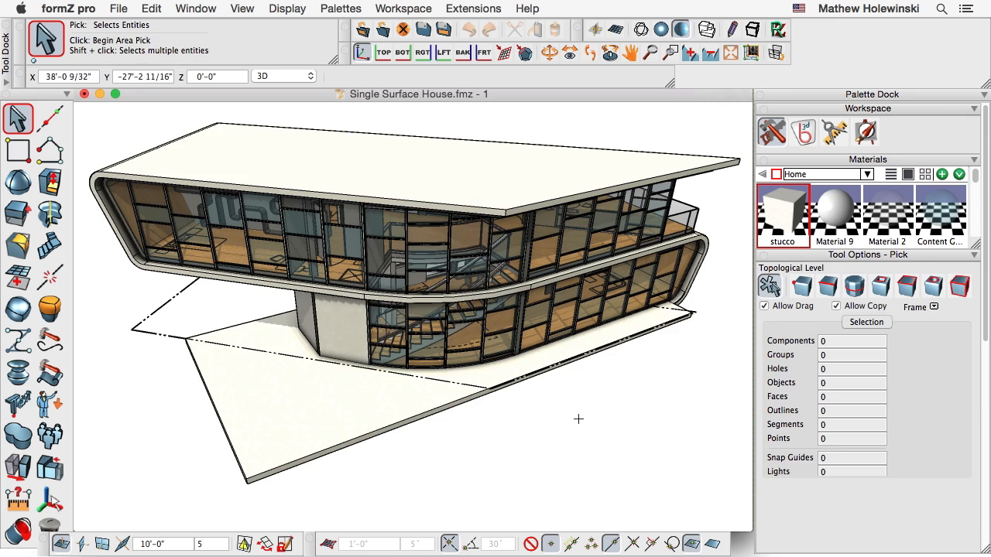
{"action": "middle_click_drag", "start_coordinate": [578, 418], "coordinate": [404, 363]}
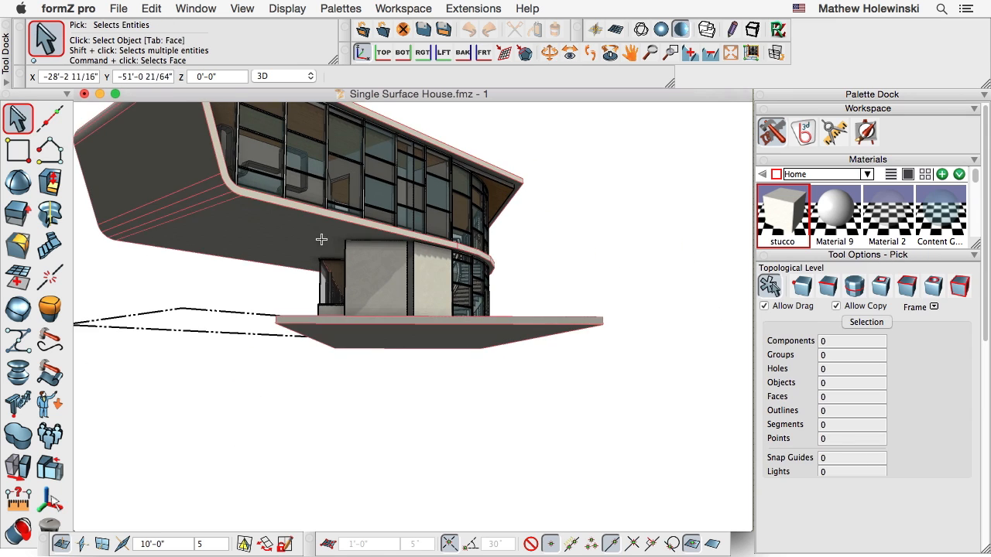
{"action": "left_click", "coordinate": [17, 181]}
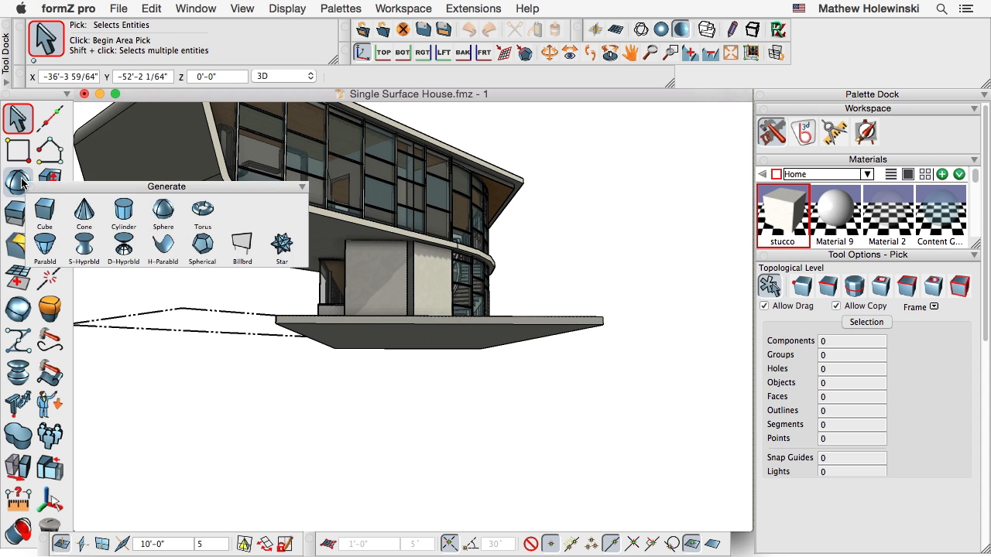
{"action": "left_click", "coordinate": [126, 213]}
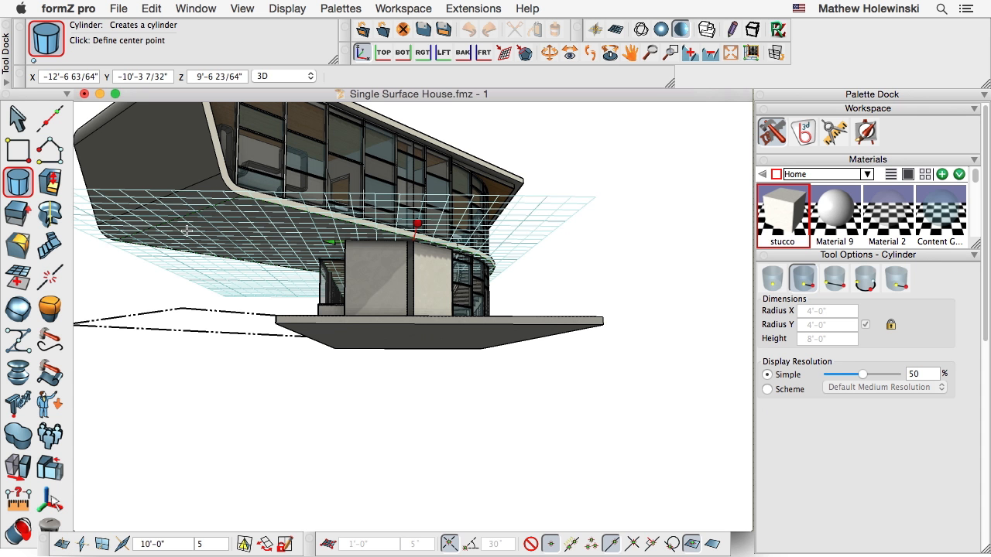
{"action": "left_click", "coordinate": [186, 229]}
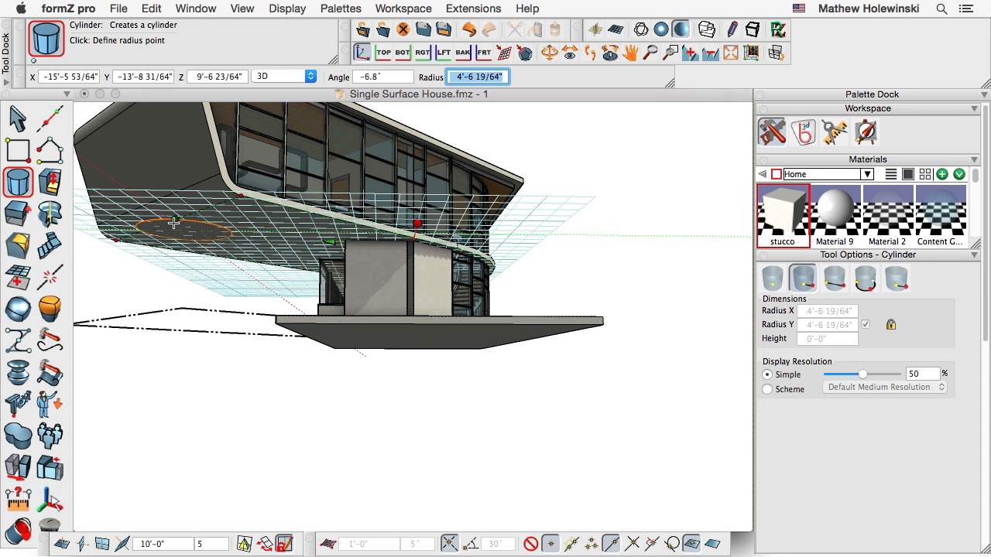
{"action": "left_click", "coordinate": [168, 227]}
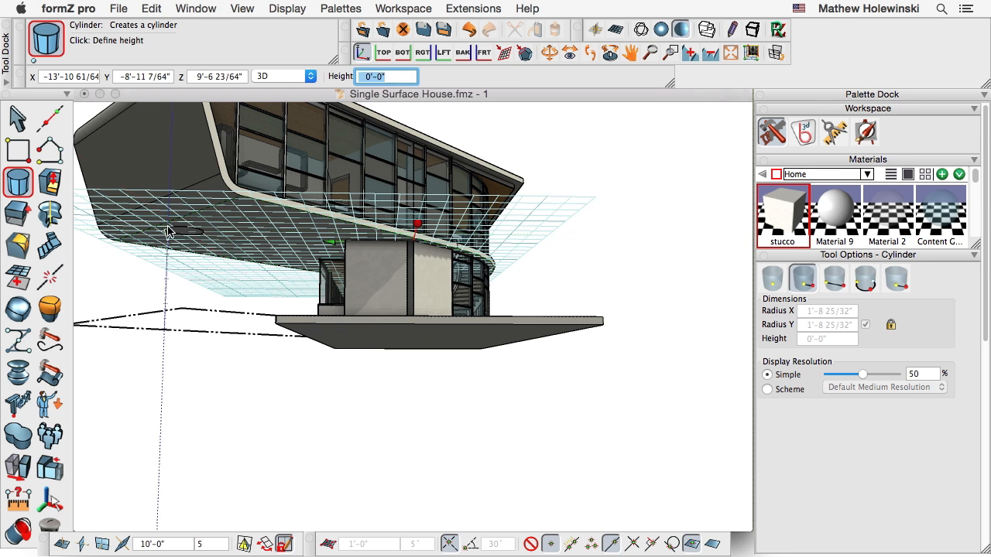
{"action": "left_click", "coordinate": [181, 306]}
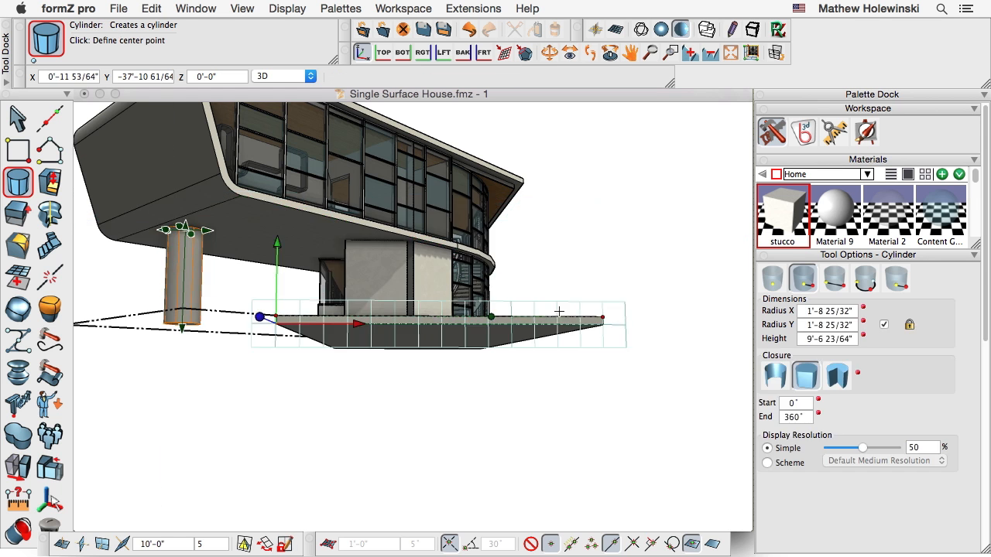
End cylinder creation, view the house from above the front again and save the Single Surface House.fmz model
{"action": "middle_click_drag", "start_coordinate": [577, 308], "coordinate": [305, 383]}
{"action": "left_click", "coordinate": [18, 120]}
{"action": "middle_click_drag", "start_coordinate": [147, 181], "coordinate": [95, 132]}
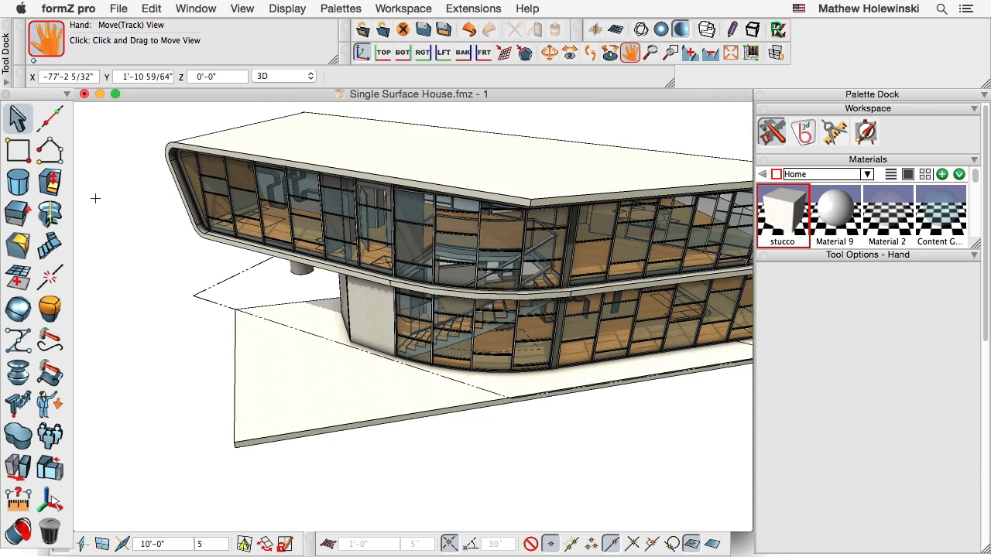
{"action": "middle_click_drag", "start_coordinate": [649, 117], "coordinate": [587, 141]}
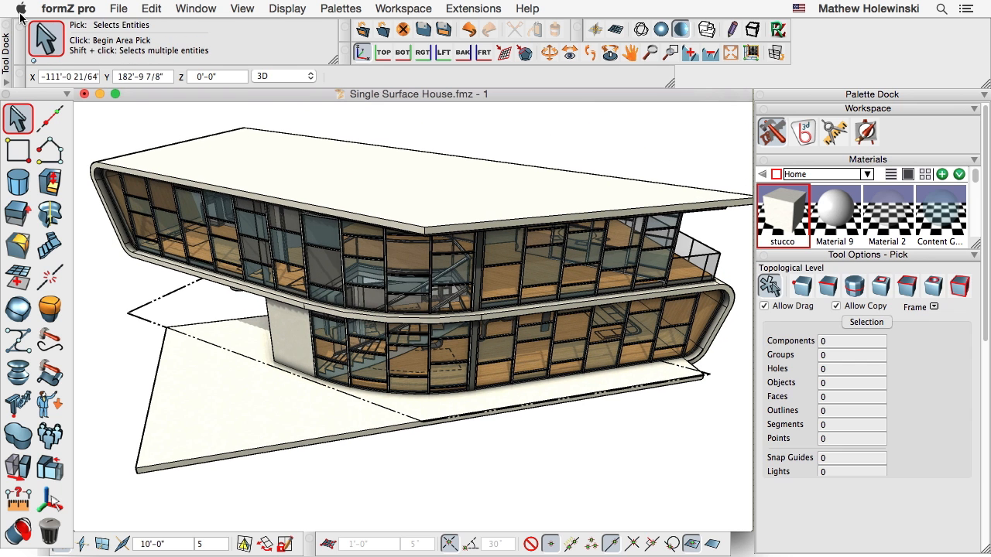
{"action": "left_click", "coordinate": [113, 9]}
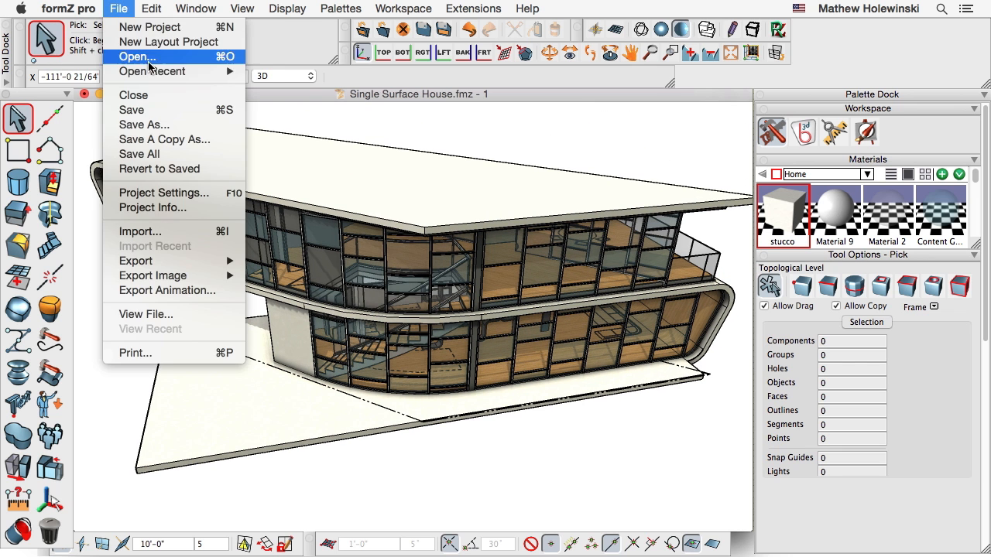
{"action": "left_click", "coordinate": [159, 106]}
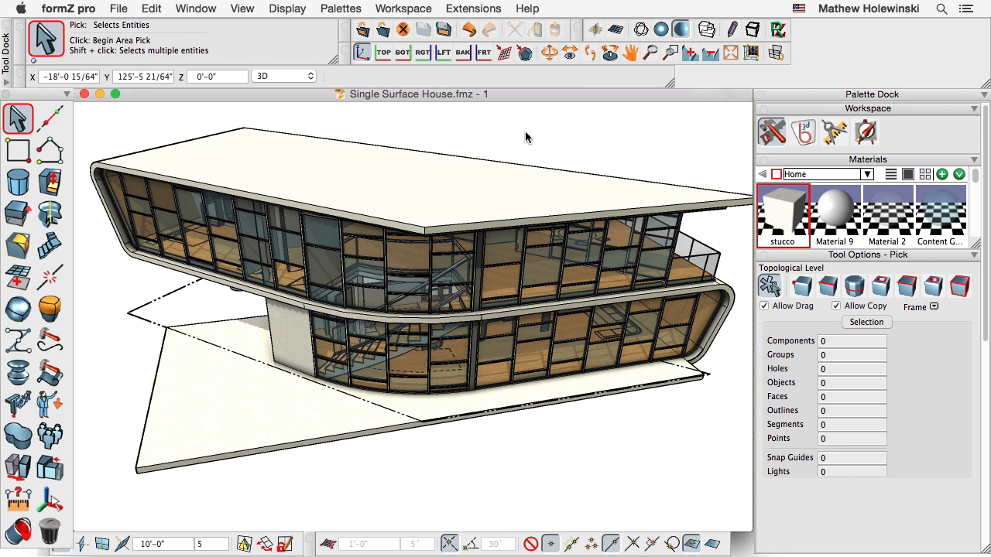
Switch to formZ Layout, update the linked Single Surface House.fmz file and inspect the new column in Sheet 1's front elevation
{"action": "key", "text": "super+Tab"}
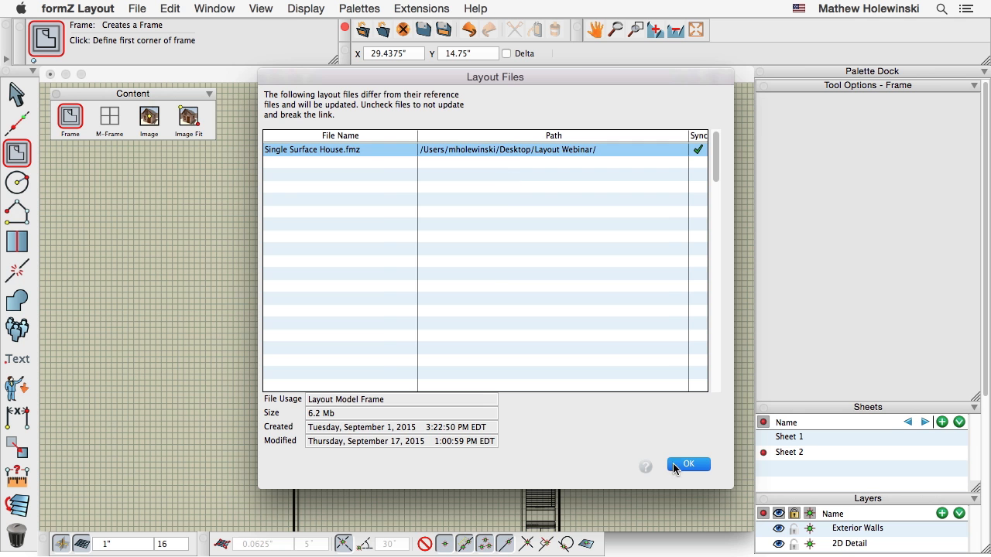
{"action": "left_click_drag", "start_coordinate": [571, 69], "coordinate": [536, 82]}
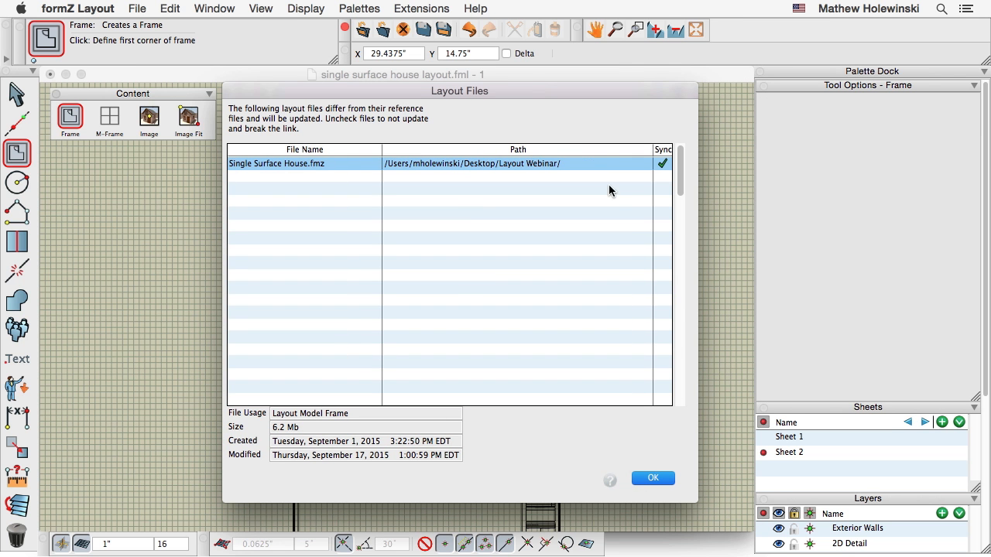
{"action": "left_click", "coordinate": [655, 480]}
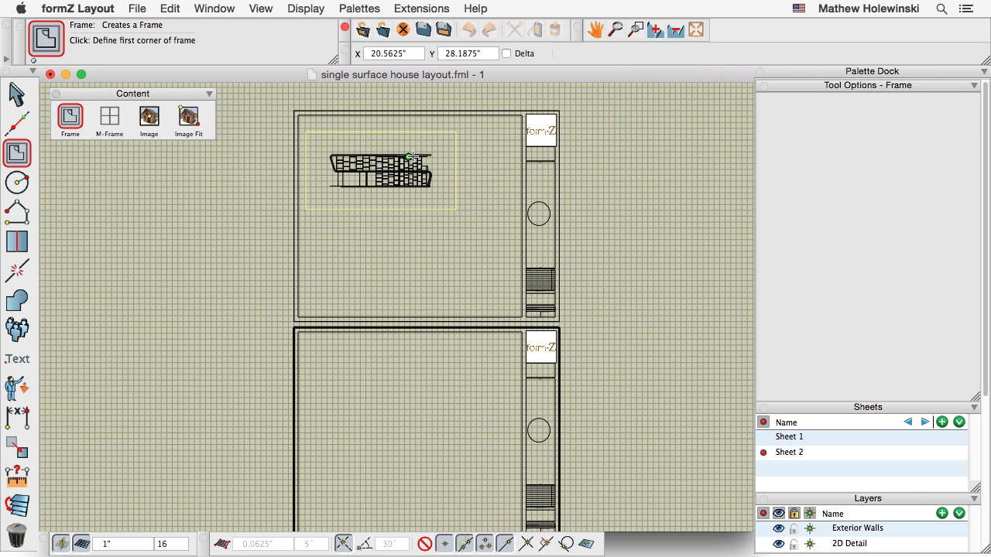
{"action": "scroll", "coordinate": [354, 176], "scroll_direction": "up", "scroll_amount": 5}
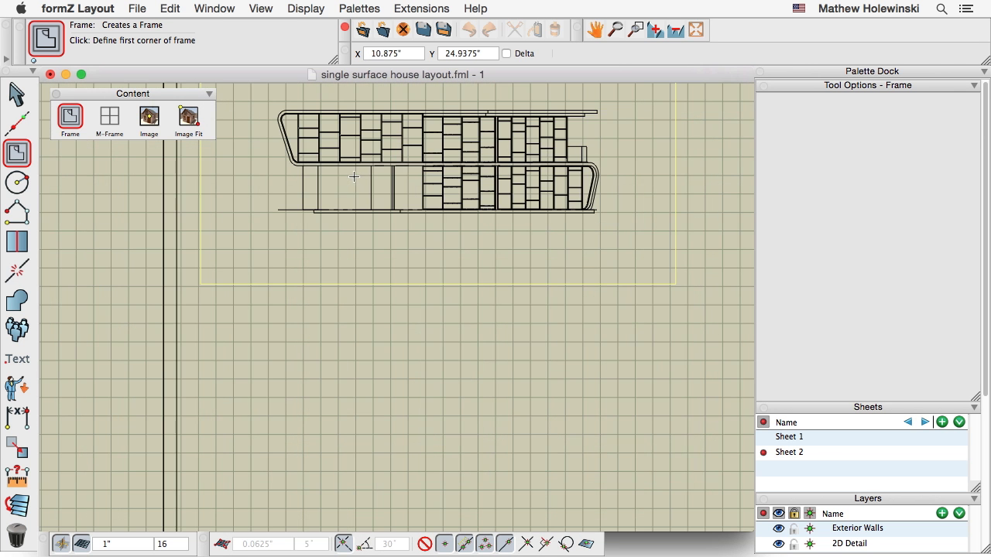
{"action": "middle_click_drag", "start_coordinate": [354, 199], "coordinate": [334, 234]}
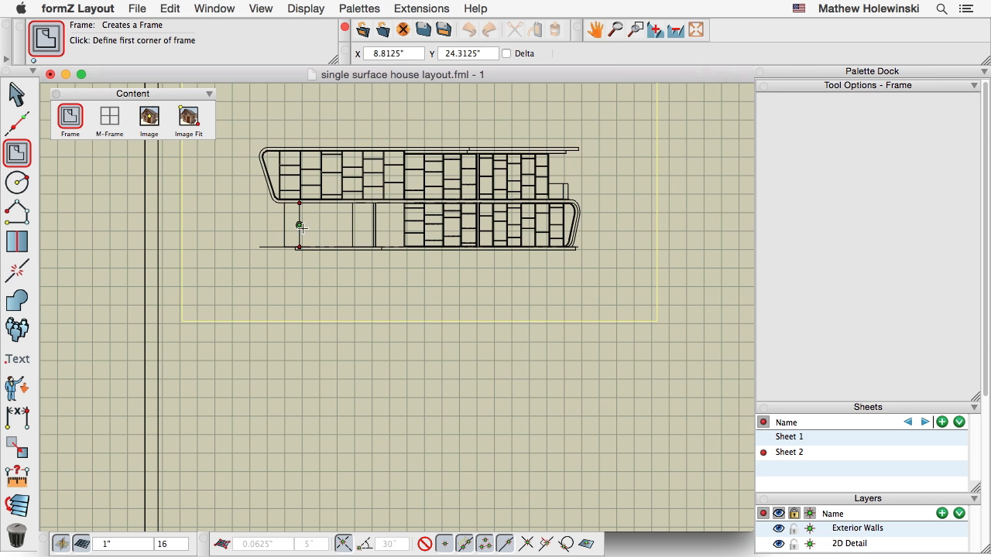
{"action": "scroll", "coordinate": [301, 223], "scroll_direction": "down", "scroll_amount": 3}
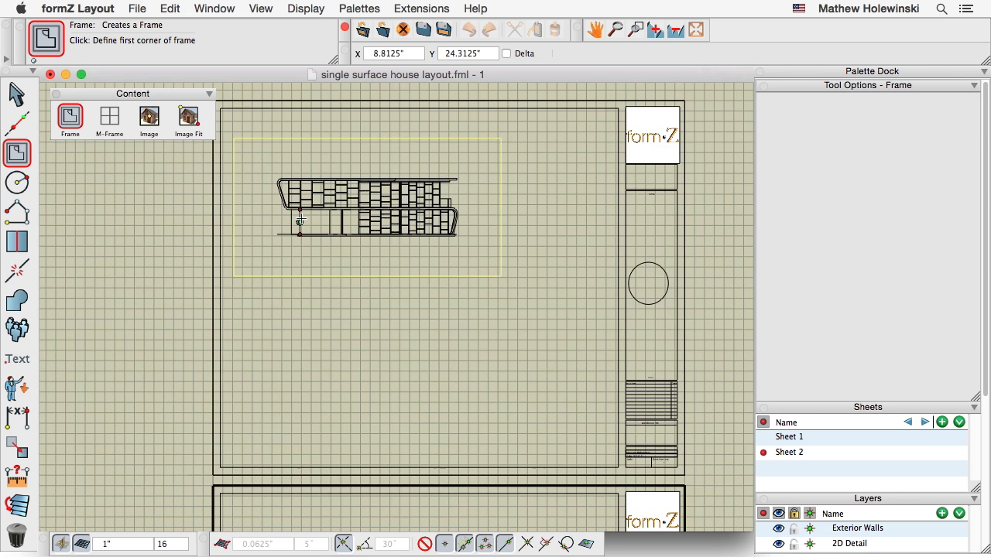
Draw a multi frame that fills the drawing area of Sheet 2 inside the border, beside the title block
{"action": "scroll", "coordinate": [300, 223], "scroll_direction": "down", "scroll_amount": 2}
{"action": "middle_click_drag", "start_coordinate": [465, 303], "coordinate": [472, 237]}
{"action": "scroll", "coordinate": [466, 255], "scroll_direction": "down", "scroll_amount": 1}
{"action": "left_click", "coordinate": [110, 118]}
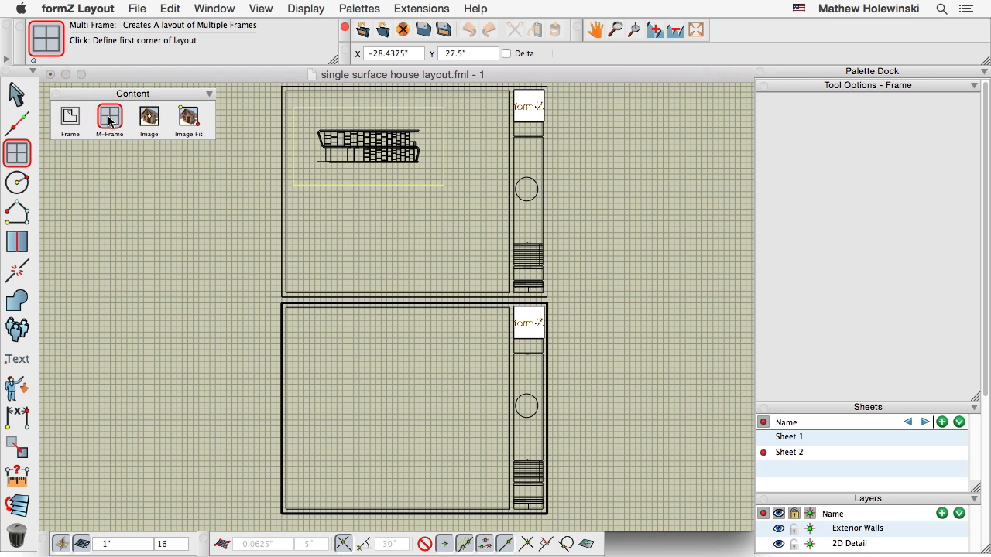
{"action": "left_click", "coordinate": [291, 312]}
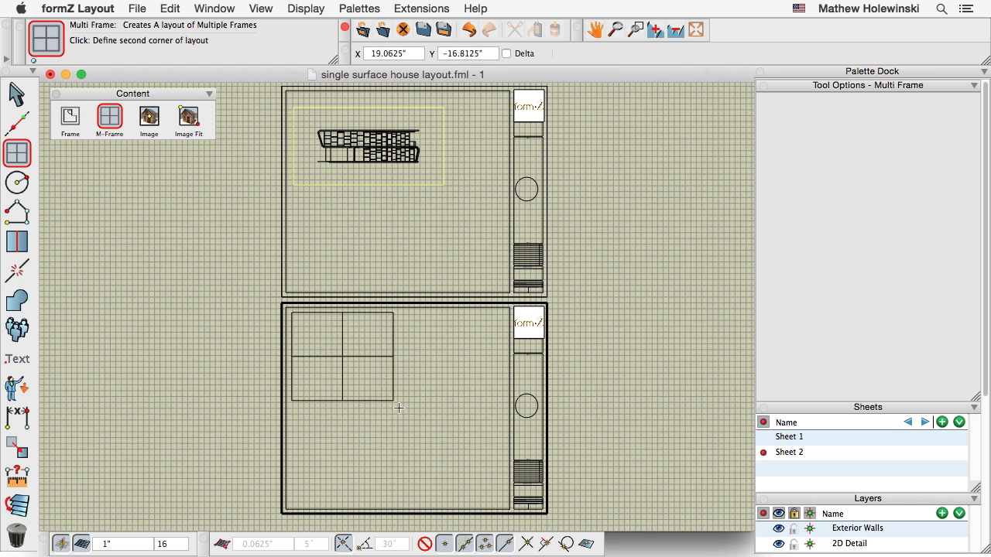
{"action": "left_click", "coordinate": [503, 502]}
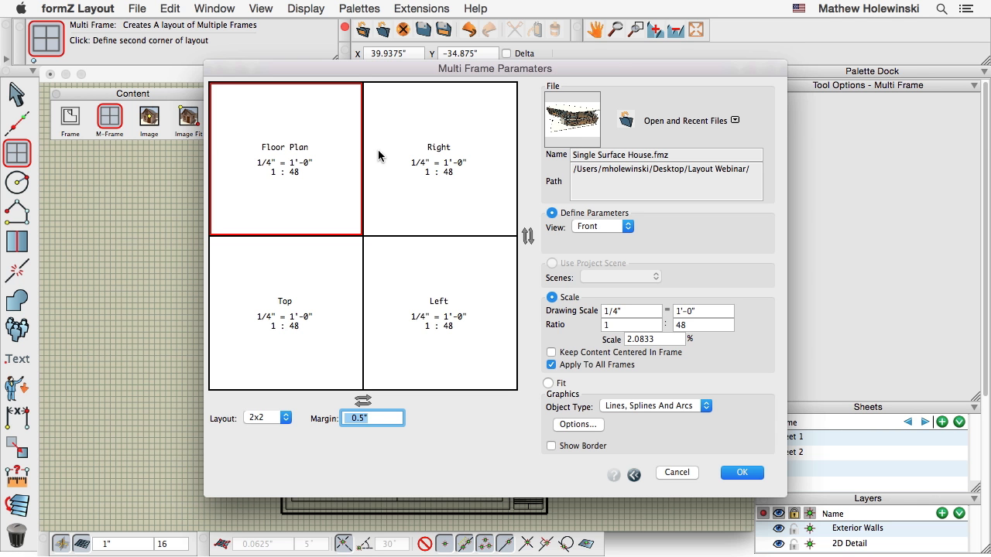
Keep the 2x2 frame layout, set the Floor Plan frame to Front and the Top frame to Back, and confirm the multi-frame parameters
{"action": "left_click", "coordinate": [285, 418]}
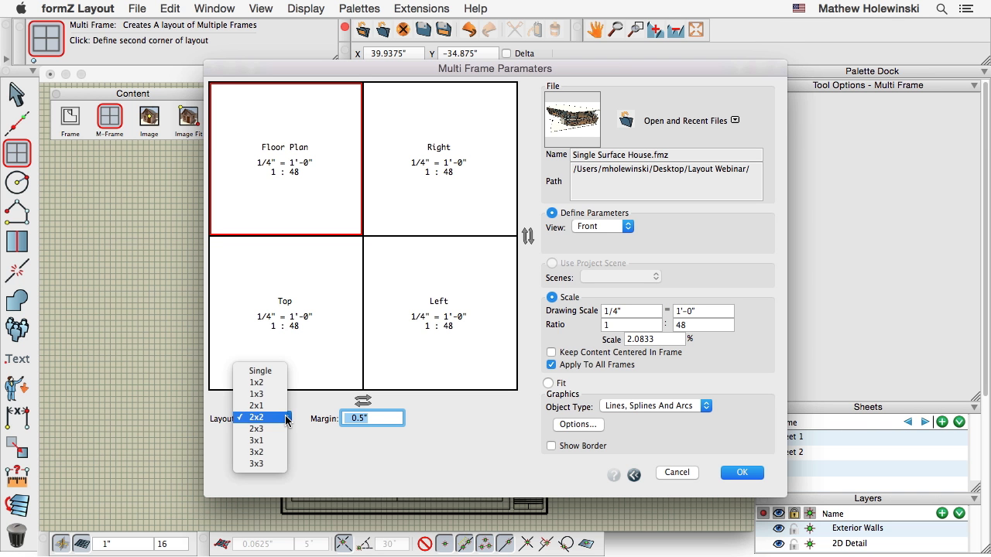
{"action": "left_click", "coordinate": [286, 418]}
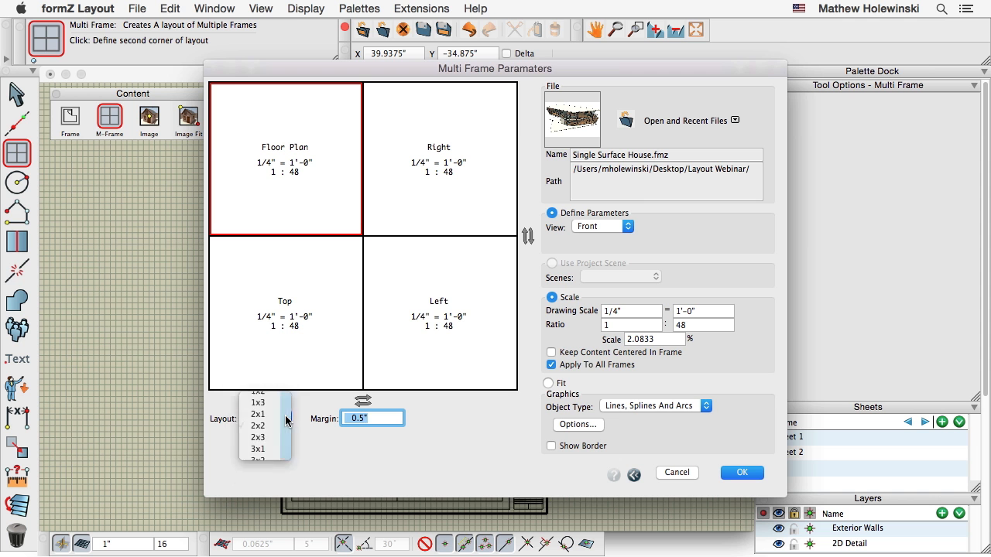
{"action": "left_click", "coordinate": [606, 223]}
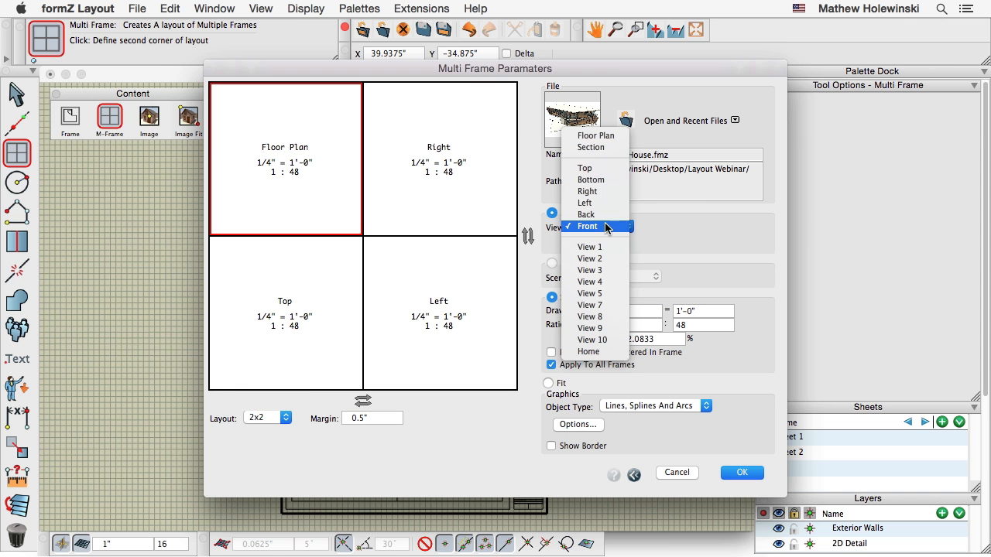
{"action": "left_click", "coordinate": [608, 226]}
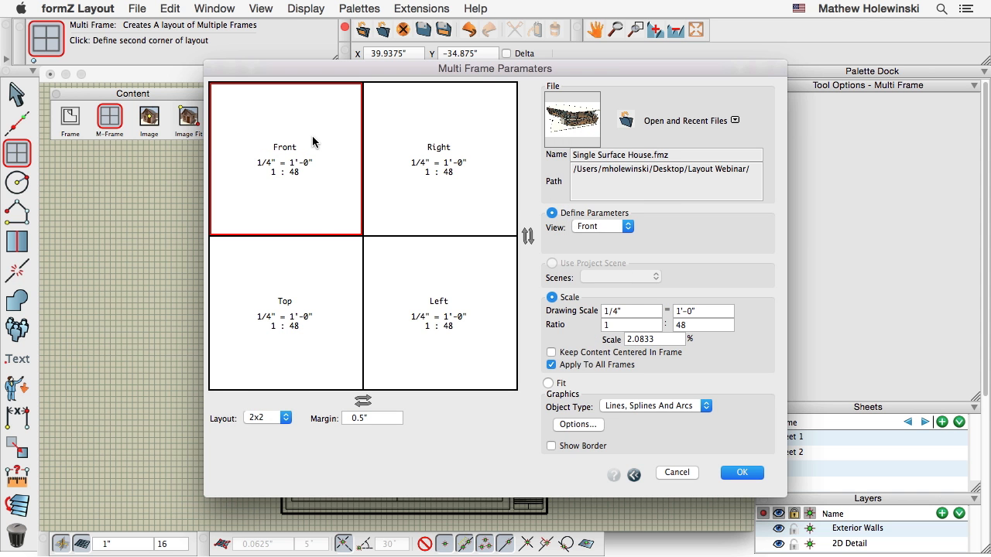
{"action": "left_click", "coordinate": [329, 311]}
{"action": "left_click", "coordinate": [611, 227]}
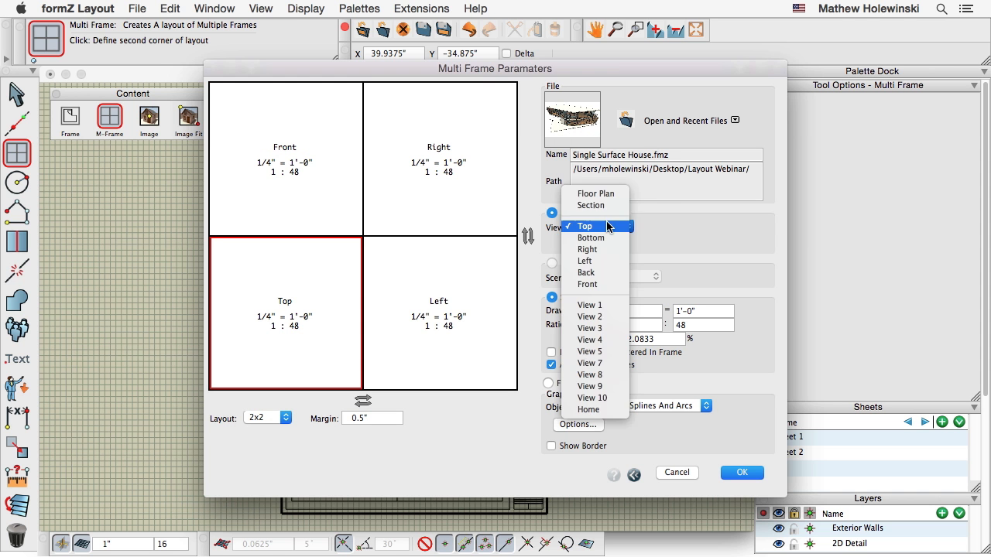
{"action": "left_click", "coordinate": [615, 273]}
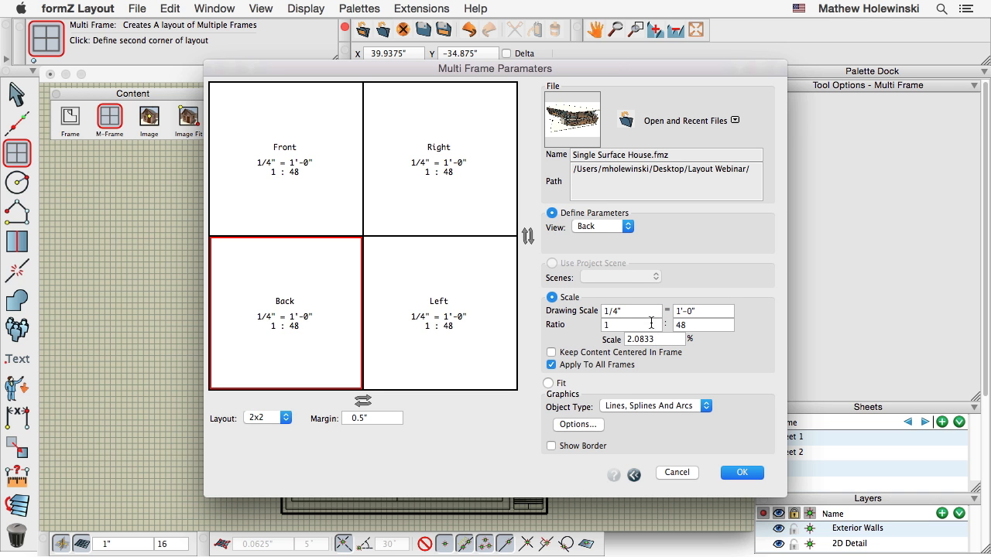
{"action": "left_click", "coordinate": [741, 475]}
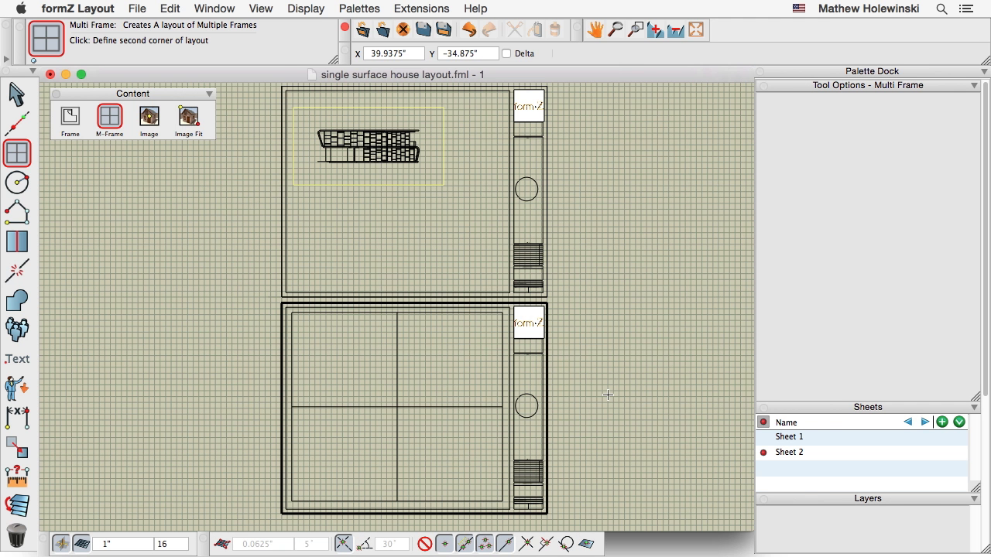
{"action": "left_click", "coordinate": [608, 395]}
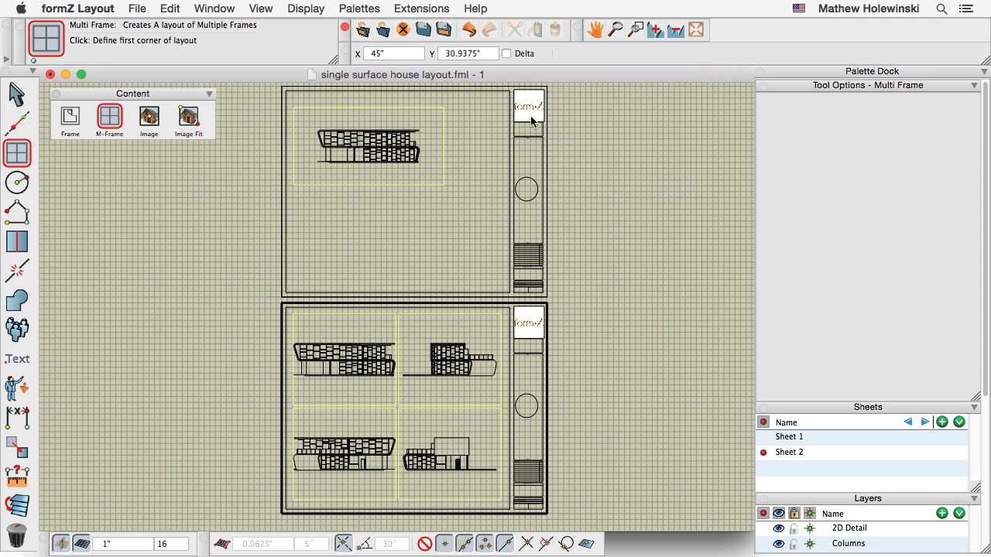
Load Image 1.jpg from the Layout Webinar folder as the picture for the Image tool
{"action": "left_click", "coordinate": [151, 120]}
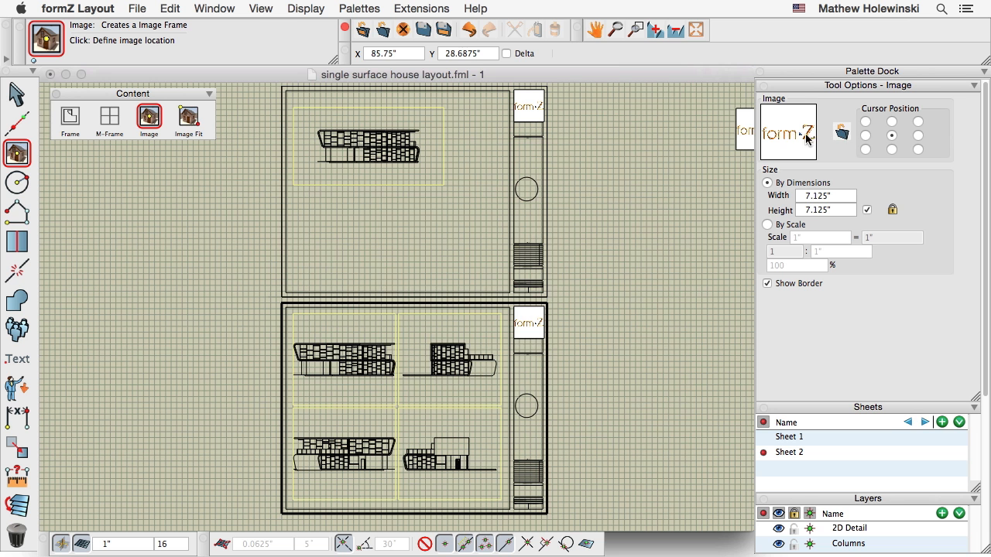
{"action": "left_click", "coordinate": [841, 134]}
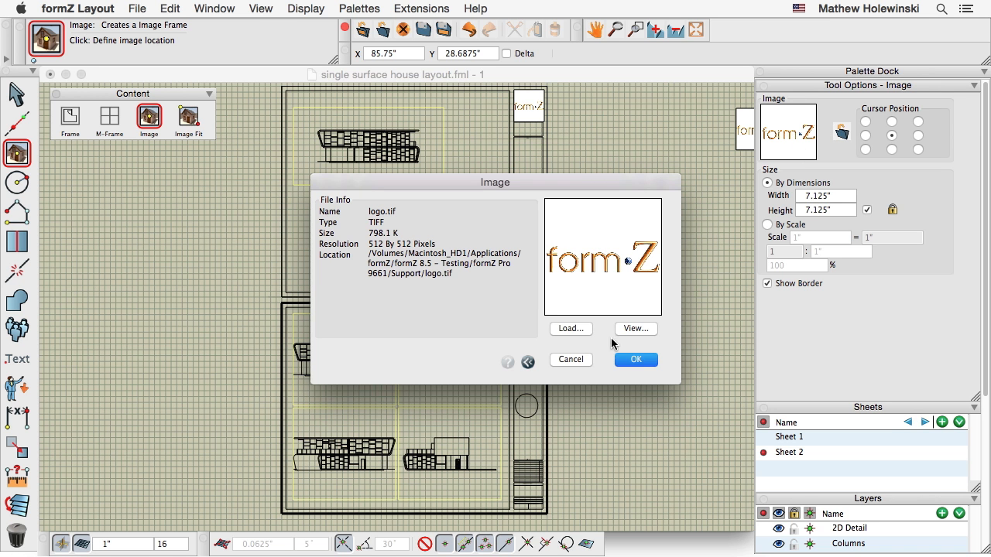
{"action": "left_click", "coordinate": [572, 328]}
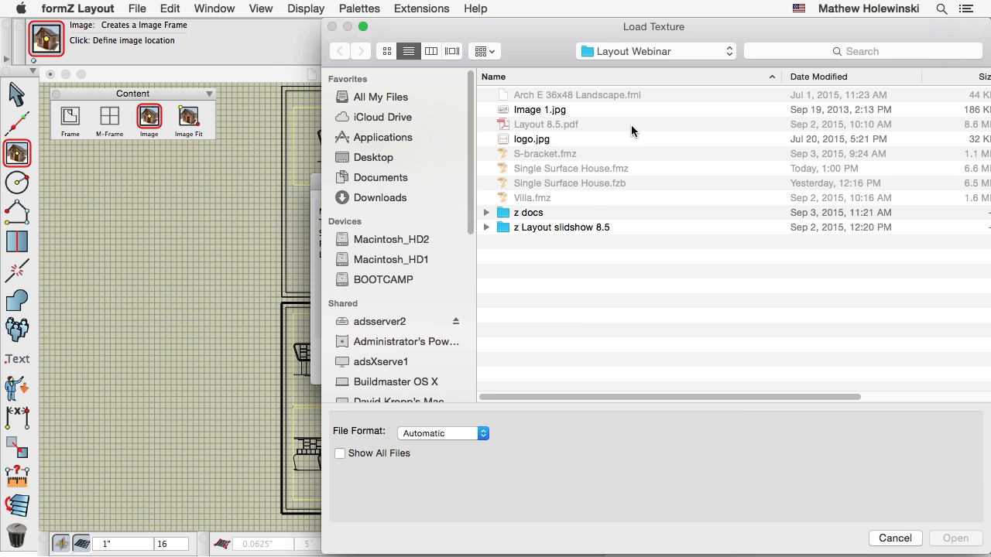
{"action": "left_click", "coordinate": [544, 111]}
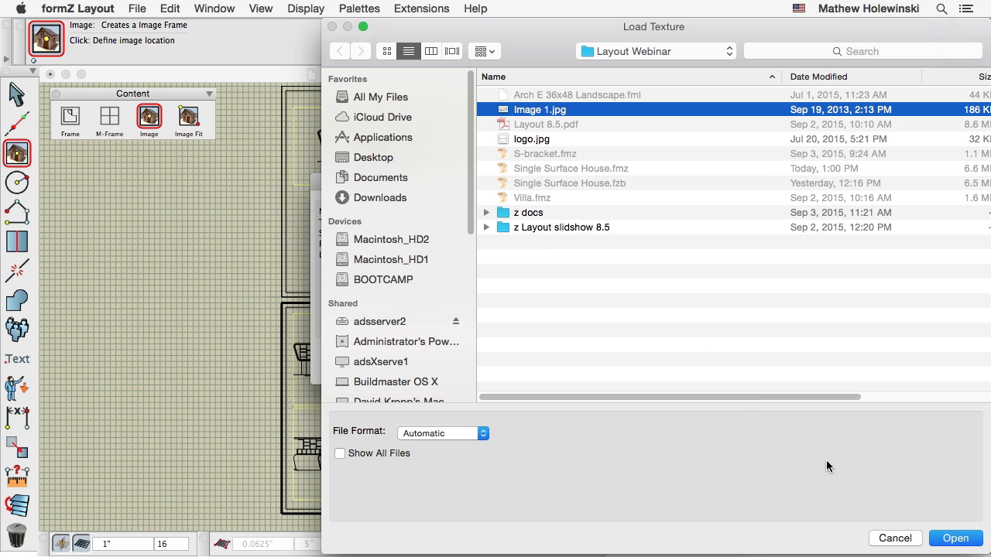
{"action": "left_click", "coordinate": [946, 540]}
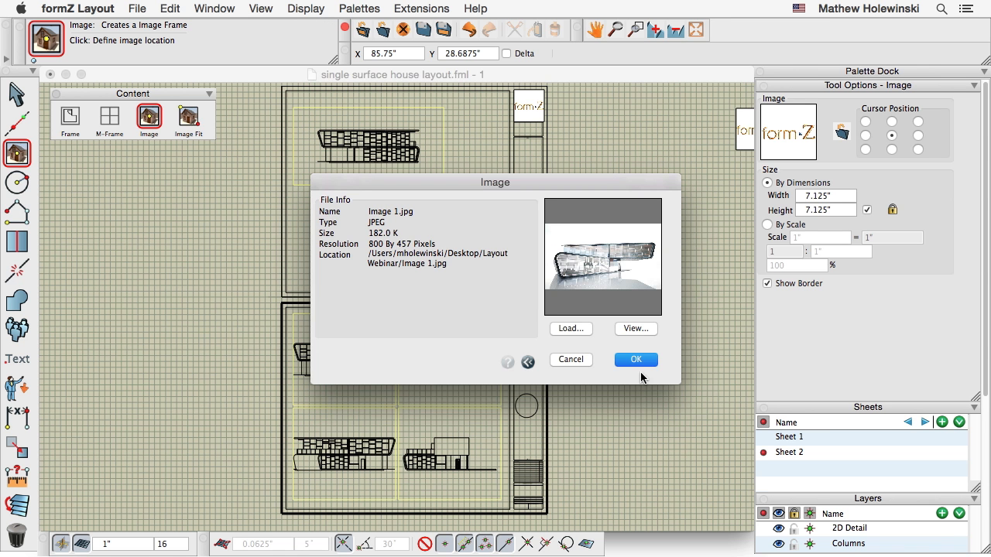
{"action": "left_click", "coordinate": [636, 360]}
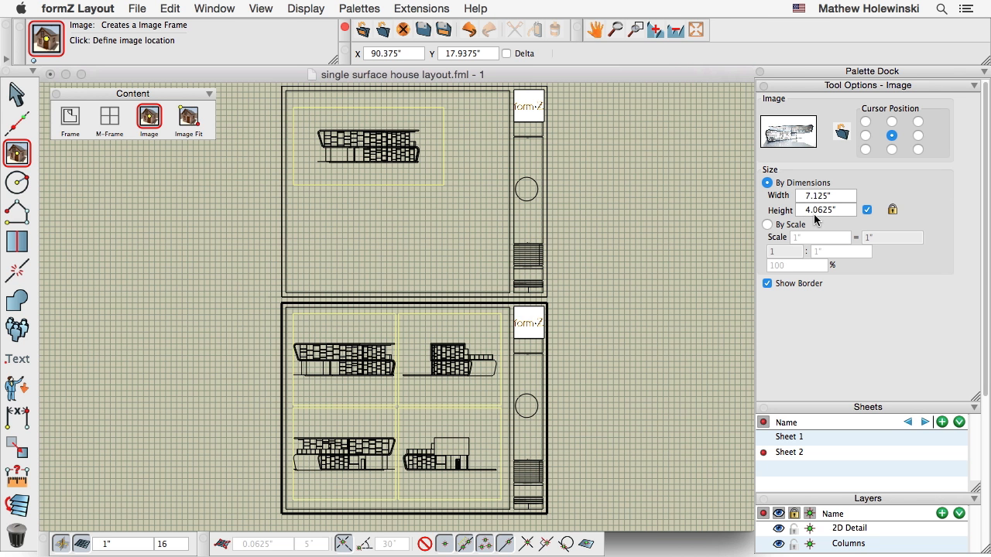
Set the image height to 12" and place the picture below the front elevation on Sheet 1, then end image placement
{"action": "left_click", "coordinate": [815, 213]}
{"action": "key", "text": "Return"}
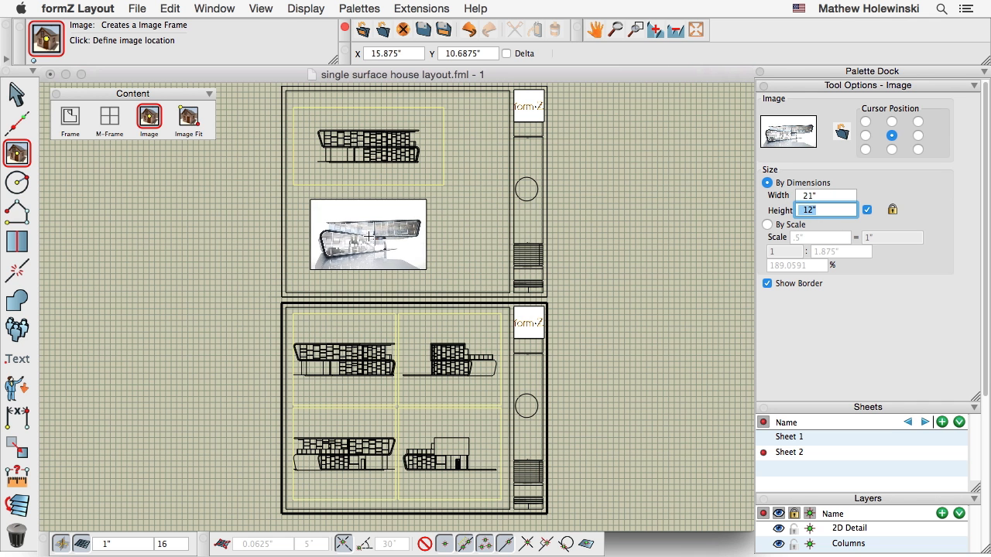
{"action": "left_click", "coordinate": [360, 237]}
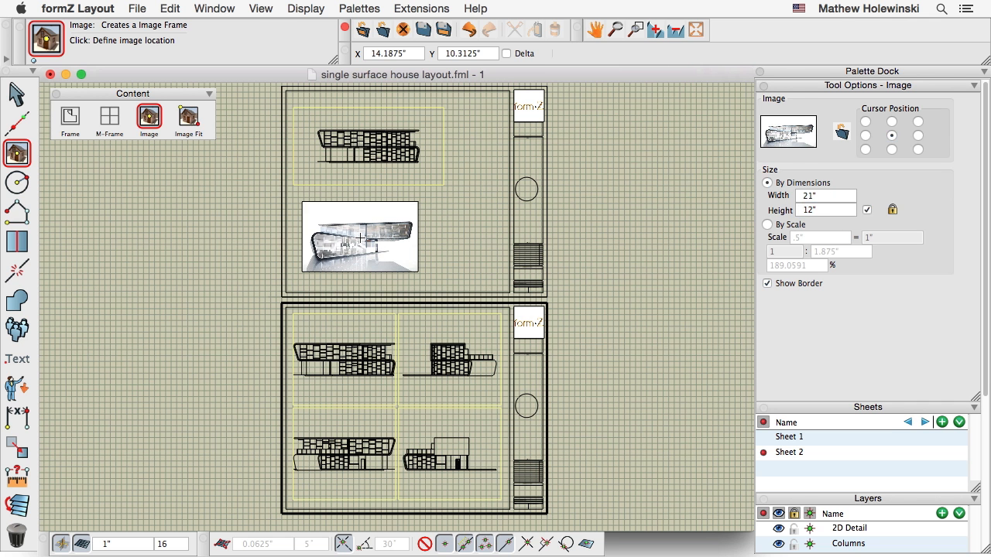
{"action": "left_click", "coordinate": [16, 94]}
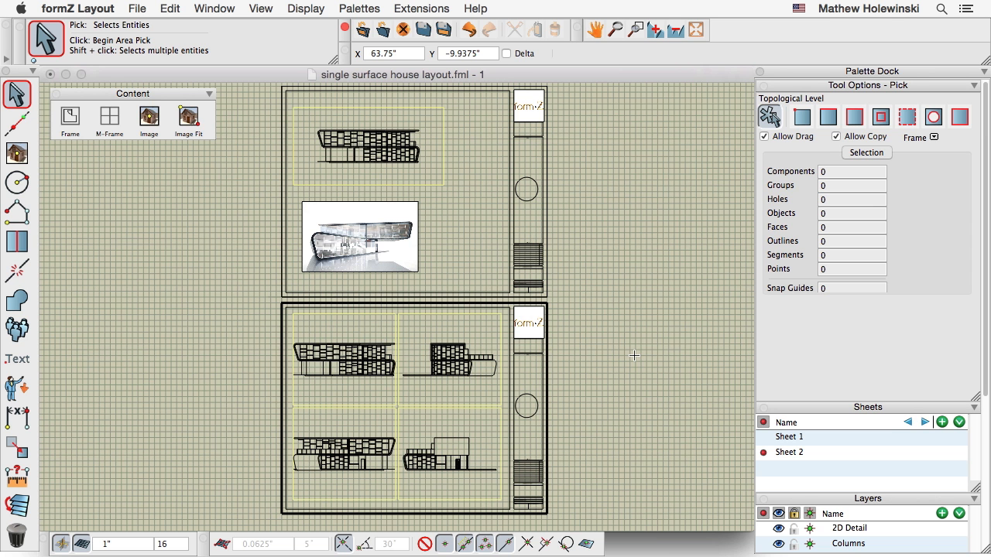
{"action": "left_click", "coordinate": [679, 371]}
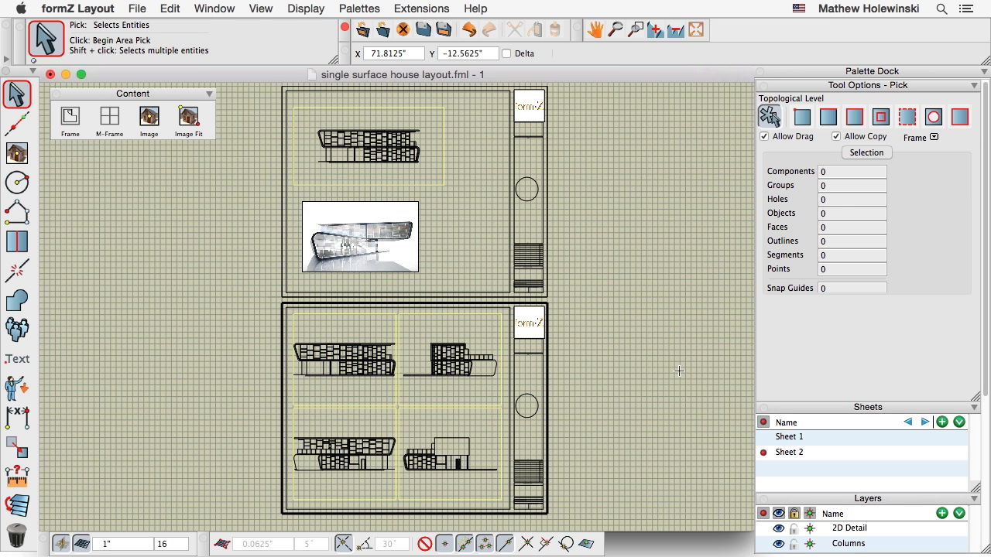
Add a third sheet to the layout, keeping the default name Sheet 3
{"action": "left_click", "coordinate": [943, 423]}
{"action": "left_click", "coordinate": [942, 423]}
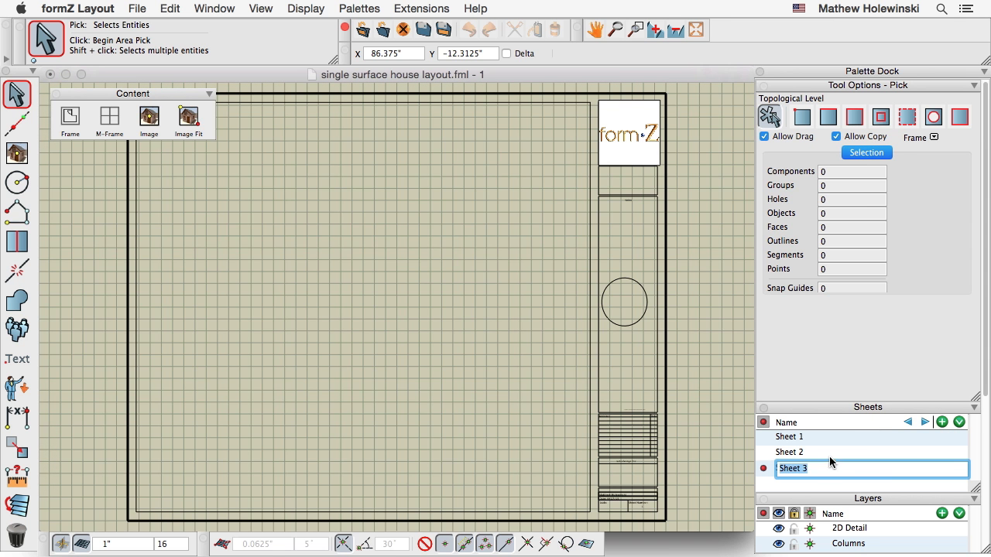
{"action": "key", "text": "Return"}
{"action": "middle_click", "coordinate": [439, 348]}
{"action": "middle_click", "coordinate": [439, 348]}
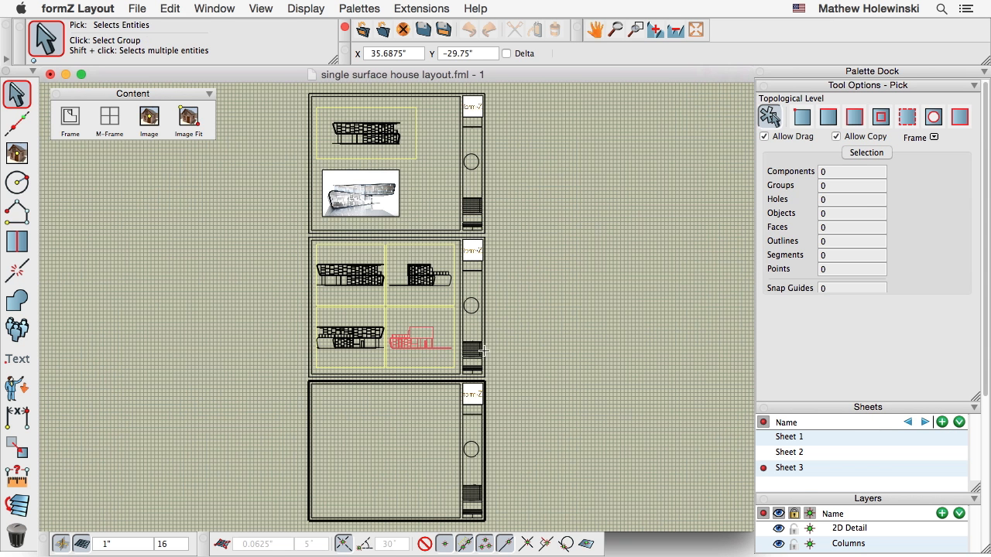
Draw a frame about 39" by 33.4" filling the drawing area of Sheet 3
{"action": "left_click", "coordinate": [764, 469]}
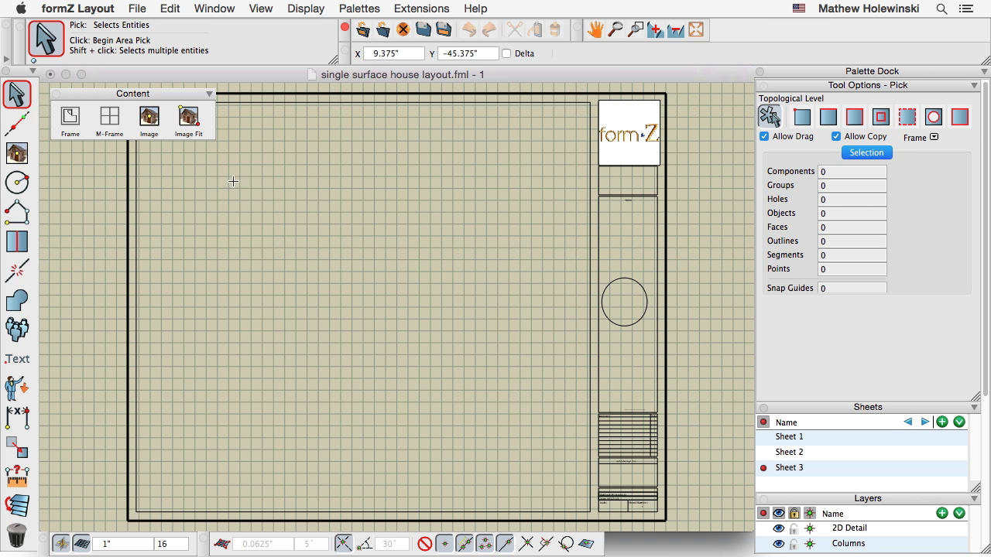
{"action": "left_click_drag", "start_coordinate": [93, 94], "coordinate": [81, 117]}
{"action": "left_click", "coordinate": [60, 139]}
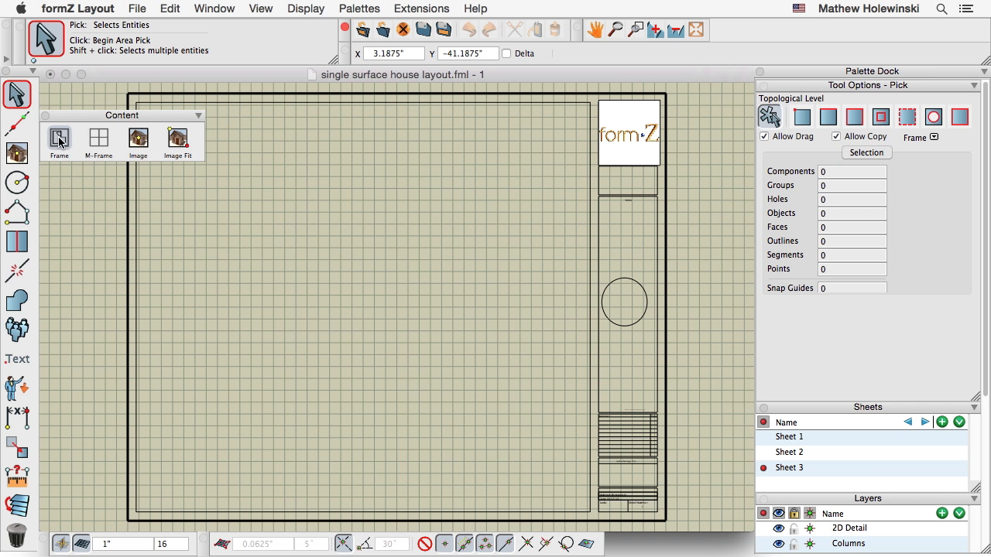
{"action": "left_click", "coordinate": [150, 106]}
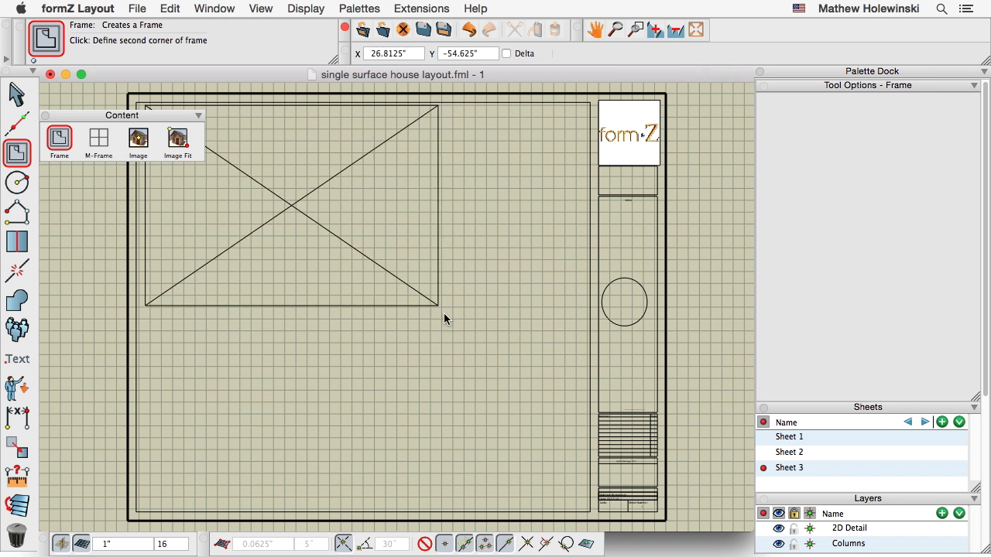
{"action": "left_click", "coordinate": [584, 508]}
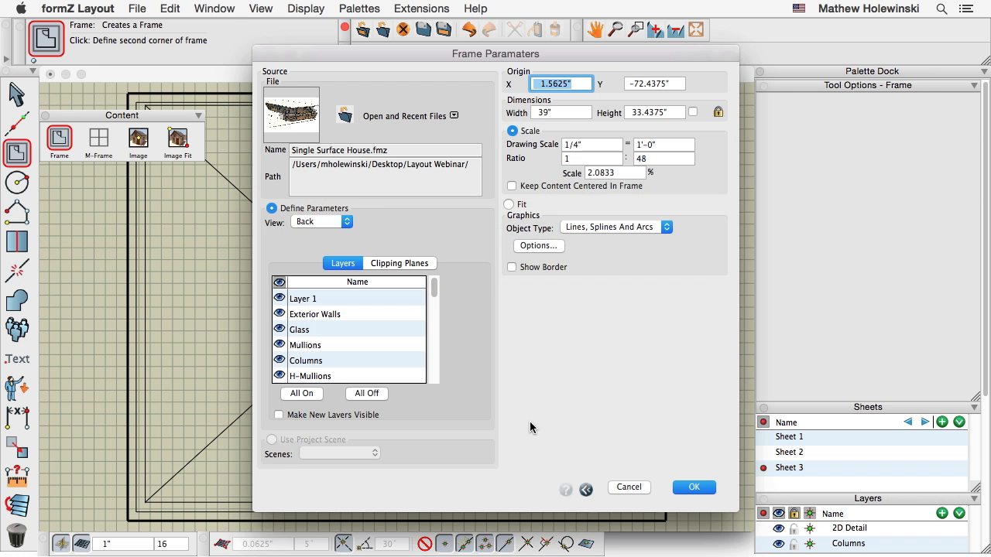
Set the new frame's view to Floor Plan with a cut elevation of 60"
{"action": "left_click", "coordinate": [328, 220]}
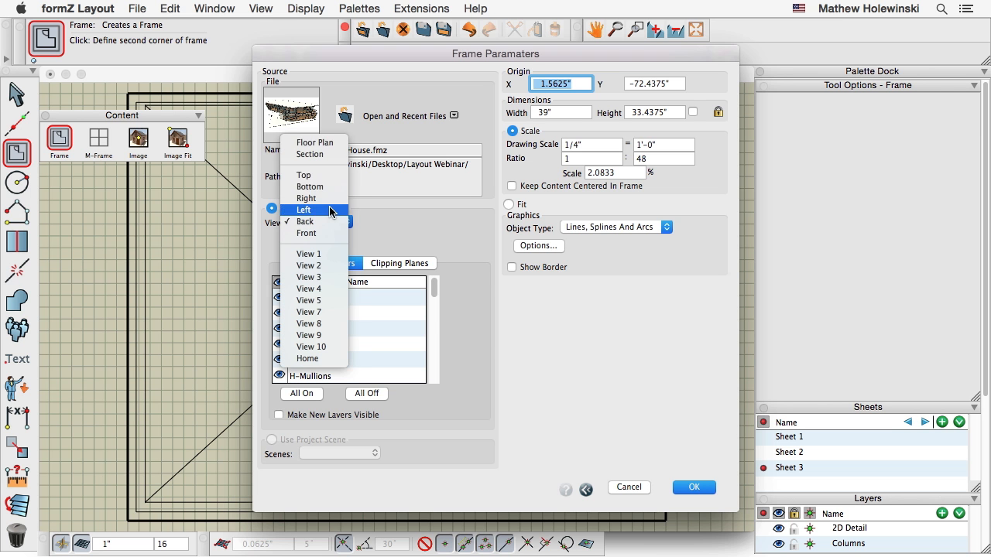
{"action": "left_click", "coordinate": [328, 144]}
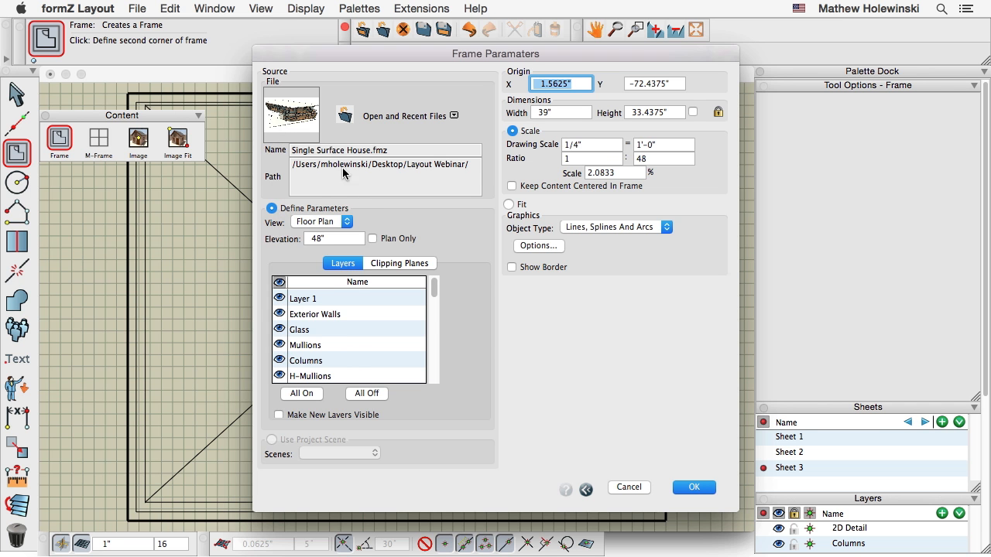
{"action": "left_click", "coordinate": [331, 241]}
{"action": "double_click", "coordinate": [330, 241]}
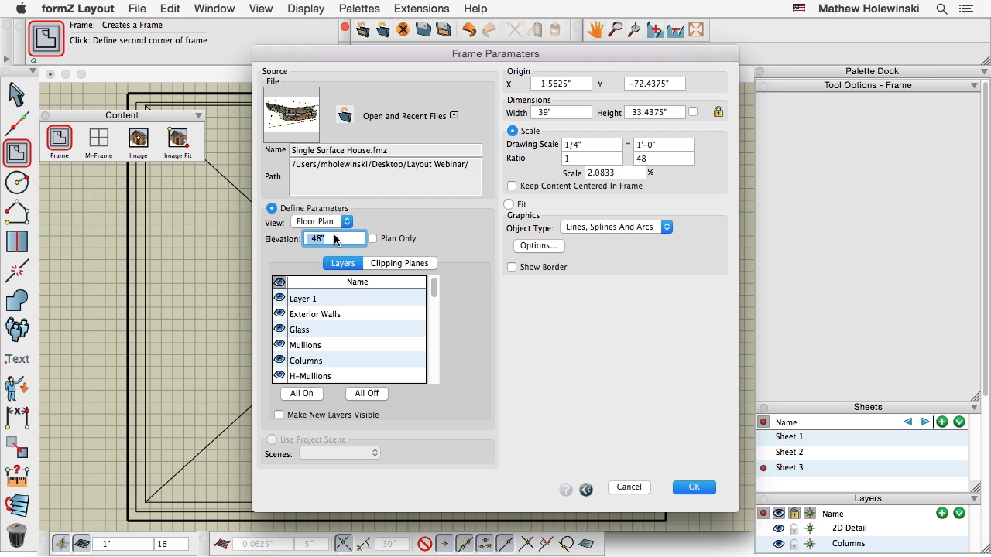
{"action": "type", "text": "5"}
{"action": "key", "text": "BackSpace"}
{"action": "type", "text": "60"}
Set the frame's drawing scale to .5" = 1'-0" and confirm the frame parameters
{"action": "left_click", "coordinate": [593, 146]}
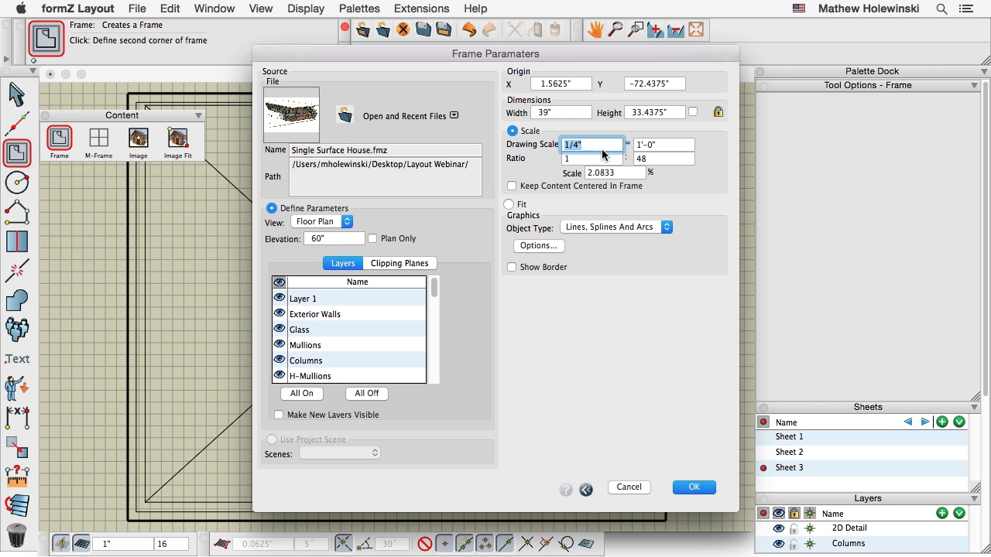
{"action": "type", "text": ".5"}
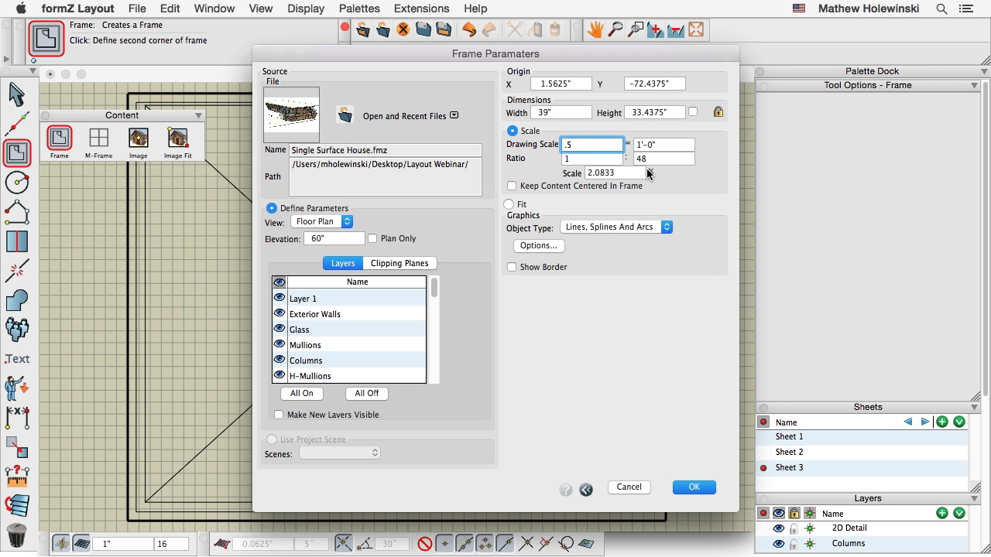
{"action": "key", "text": "Tab"}
{"action": "left_click", "coordinate": [694, 487]}
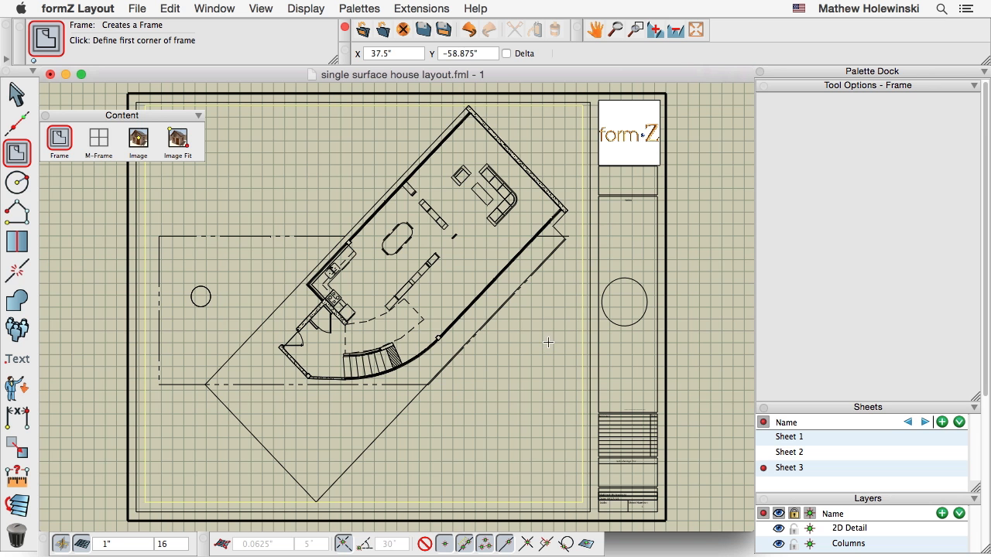
Add a fourth sheet to the layout, keeping the default name Sheet 4
{"action": "left_click", "coordinate": [943, 423]}
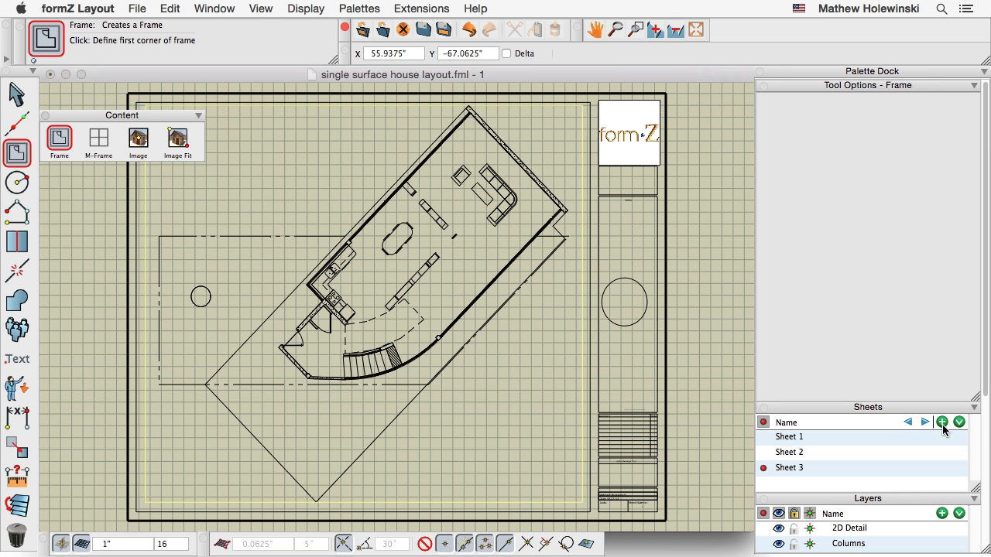
{"action": "left_click", "coordinate": [943, 423]}
{"action": "key", "text": "Return"}
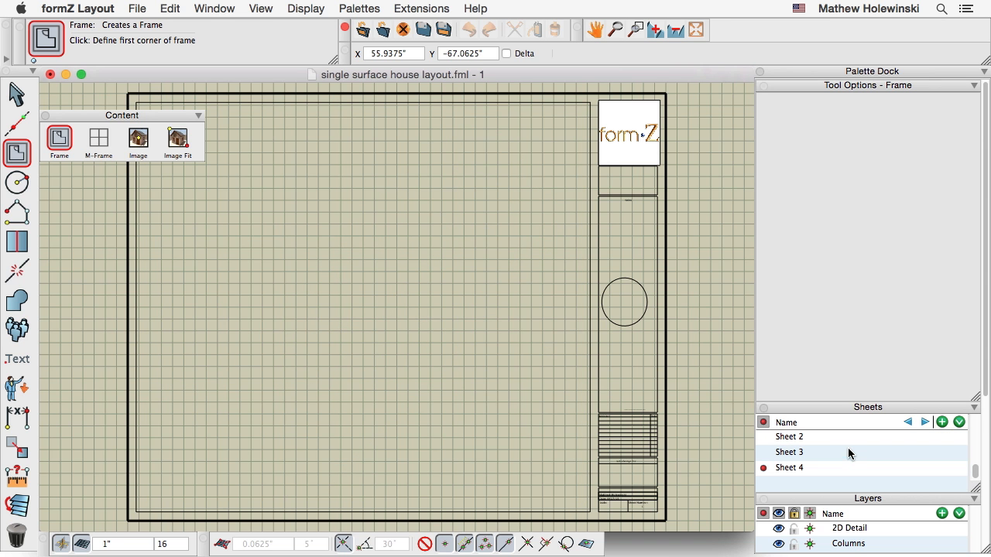
{"action": "left_click", "coordinate": [764, 469]}
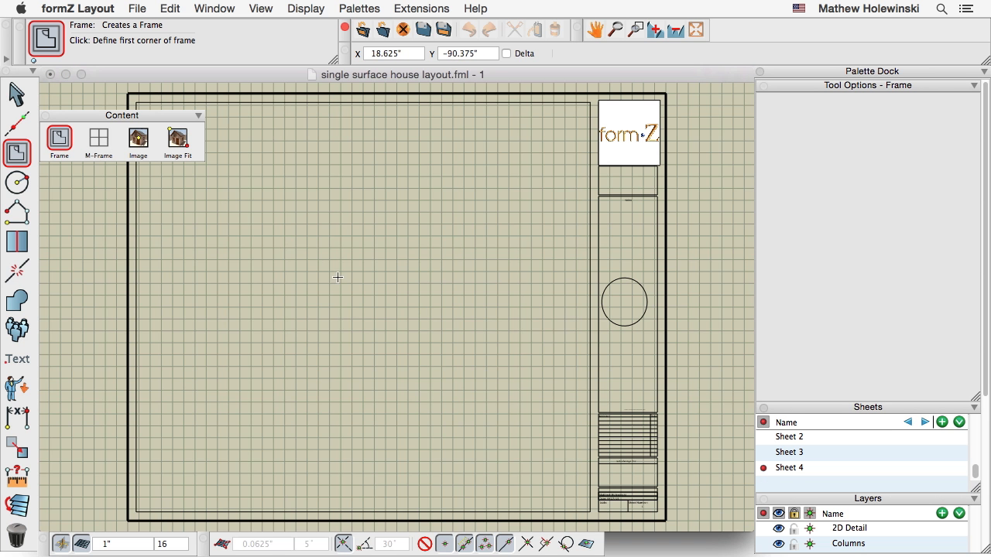
Copy the floor plan frame from Sheet 3 straight down onto the empty Sheet 4 with the Move tool's copy mode
{"action": "scroll", "coordinate": [338, 277], "scroll_direction": "down", "scroll_amount": 3}
{"action": "scroll", "coordinate": [338, 277], "scroll_direction": "down", "scroll_amount": 2}
{"action": "middle_click_drag", "start_coordinate": [338, 277], "coordinate": [350, 297]}
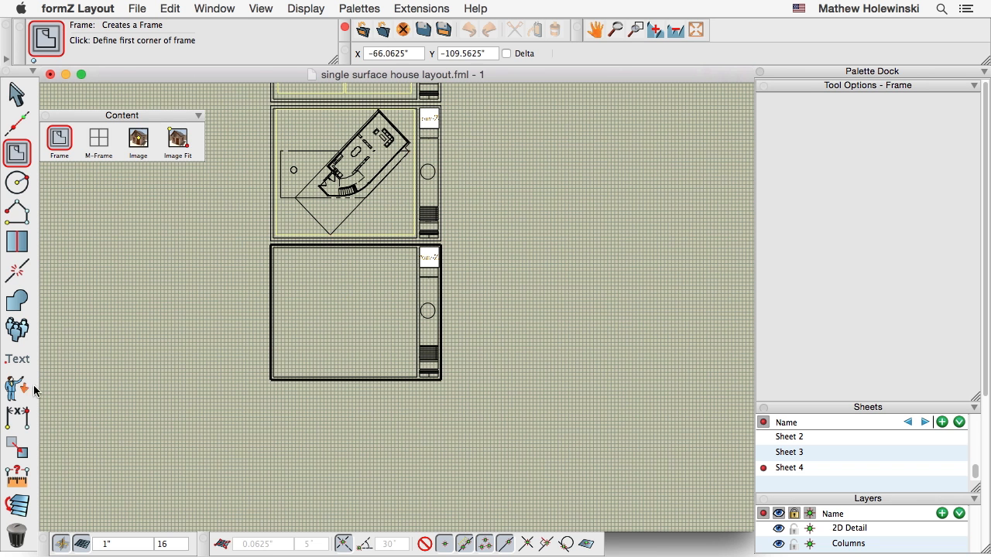
{"action": "left_click", "coordinate": [17, 448]}
{"action": "left_click", "coordinate": [801, 115]}
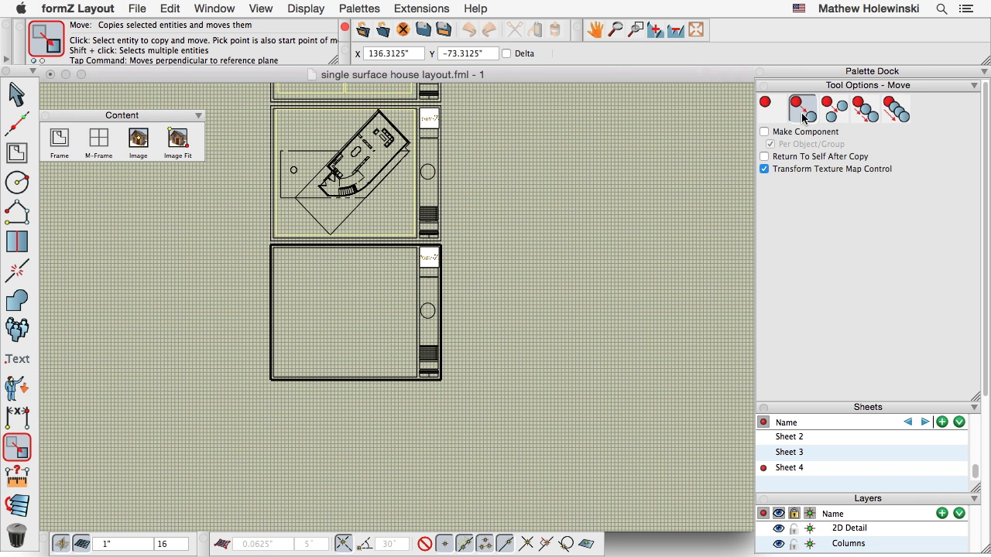
{"action": "left_click", "coordinate": [402, 234]}
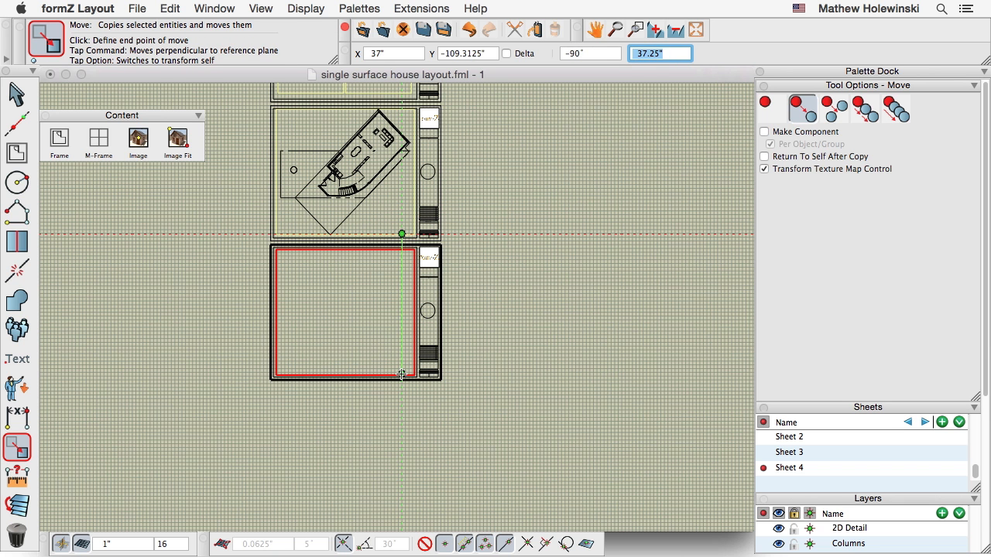
{"action": "left_click", "coordinate": [401, 376]}
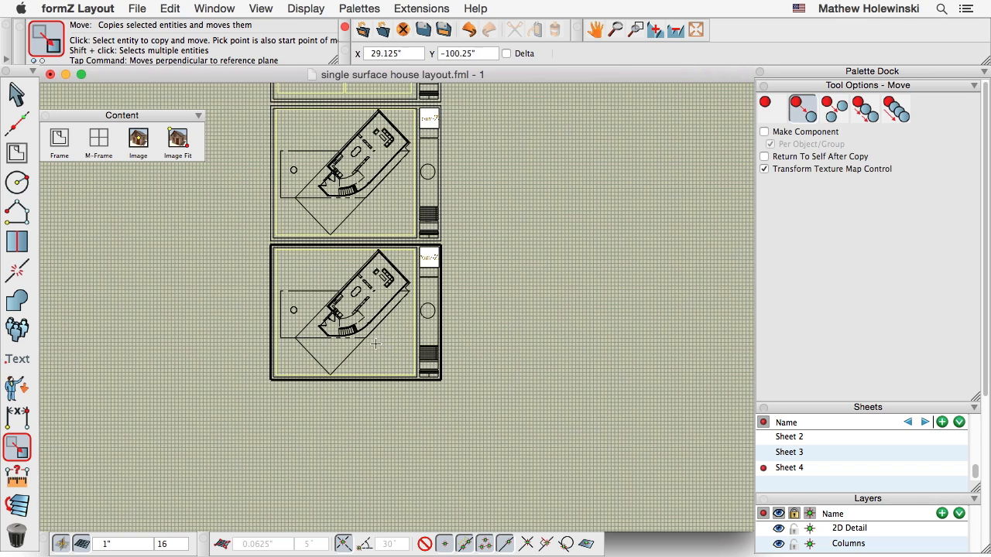
Set the floor plan elevation of the copied Sheet 4 frame to 192" in its parameters and confirm
{"action": "scroll", "coordinate": [376, 347], "scroll_direction": "up", "scroll_amount": 2}
{"action": "scroll", "coordinate": [380, 352], "scroll_direction": "up", "scroll_amount": 2}
{"action": "middle_click_drag", "start_coordinate": [392, 358], "coordinate": [474, 386]}
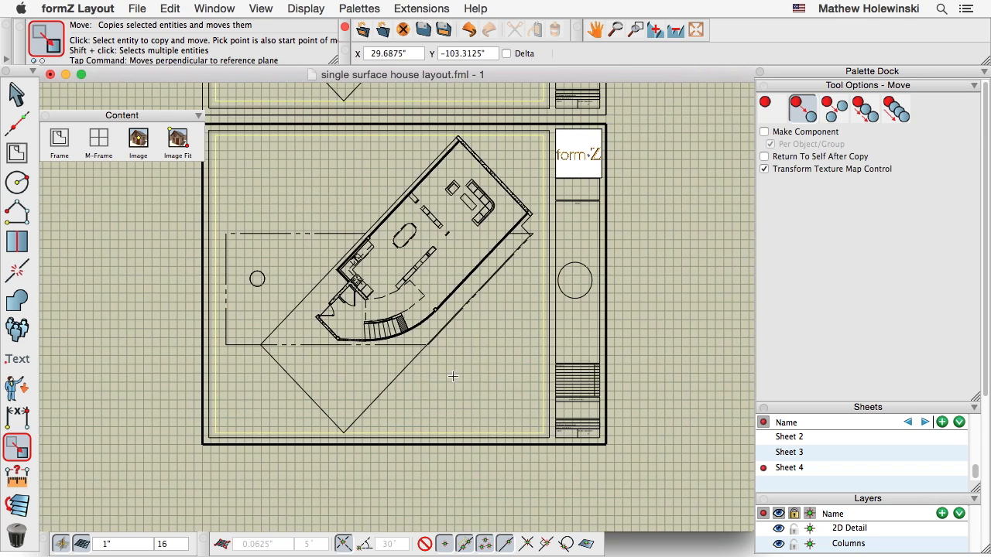
{"action": "scroll", "coordinate": [452, 376], "scroll_direction": "up", "scroll_amount": 1}
{"action": "scroll", "coordinate": [280, 311], "scroll_direction": "down", "scroll_amount": 1}
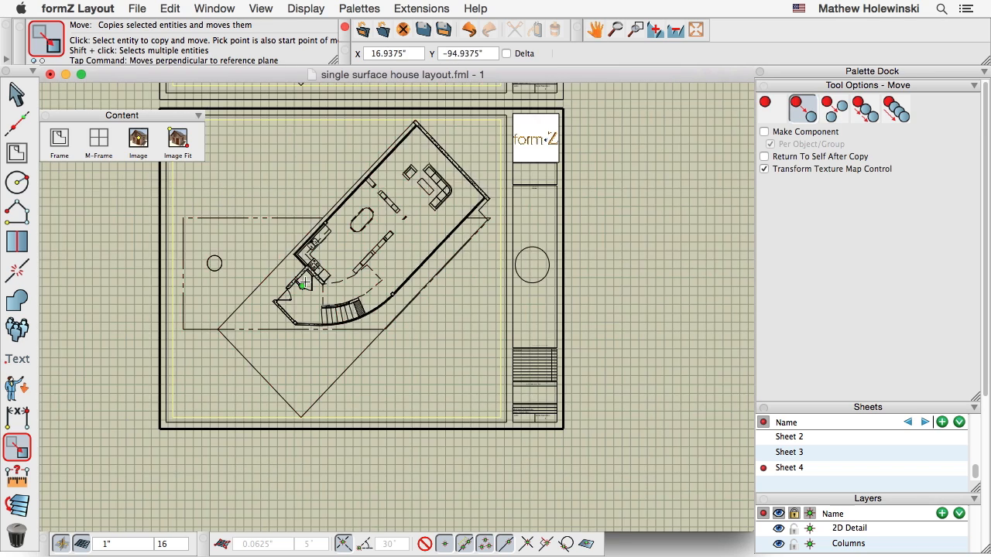
{"action": "middle_click_drag", "start_coordinate": [304, 282], "coordinate": [279, 313]}
{"action": "left_click", "coordinate": [16, 94]}
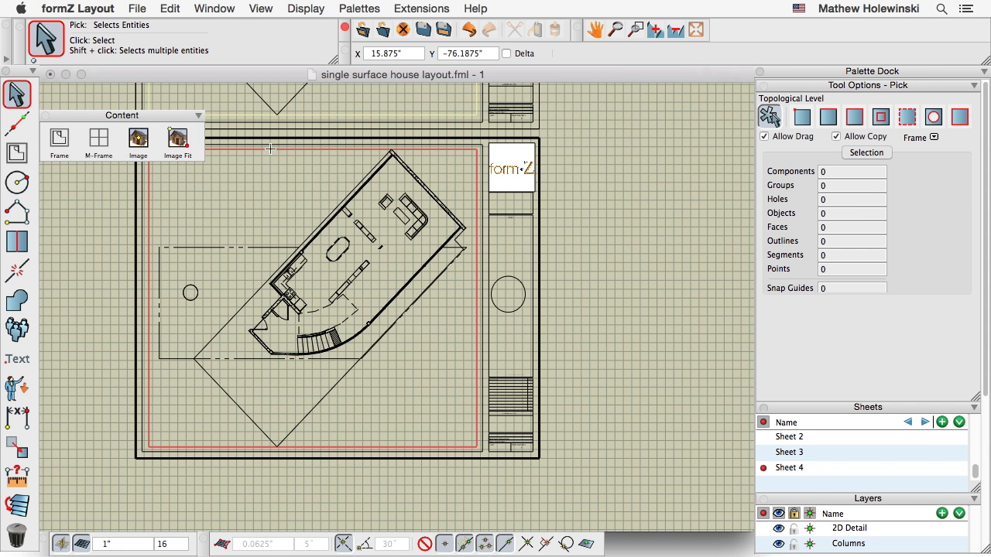
{"action": "right_click", "coordinate": [271, 153]}
{"action": "left_click", "coordinate": [314, 179]}
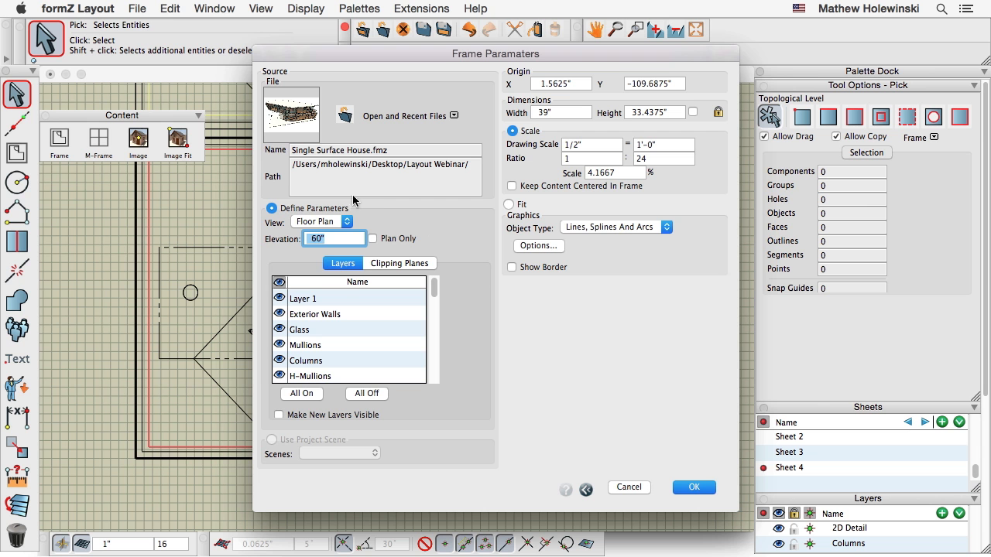
{"action": "type", "text": "60'"}
{"action": "left_click_drag", "start_coordinate": [342, 240], "coordinate": [305, 238]}
{"action": "type", "text": "16"}
{"action": "key", "text": "BackSpace"}
{"action": "type", "text": "92'"}
{"action": "left_click", "coordinate": [695, 489]}
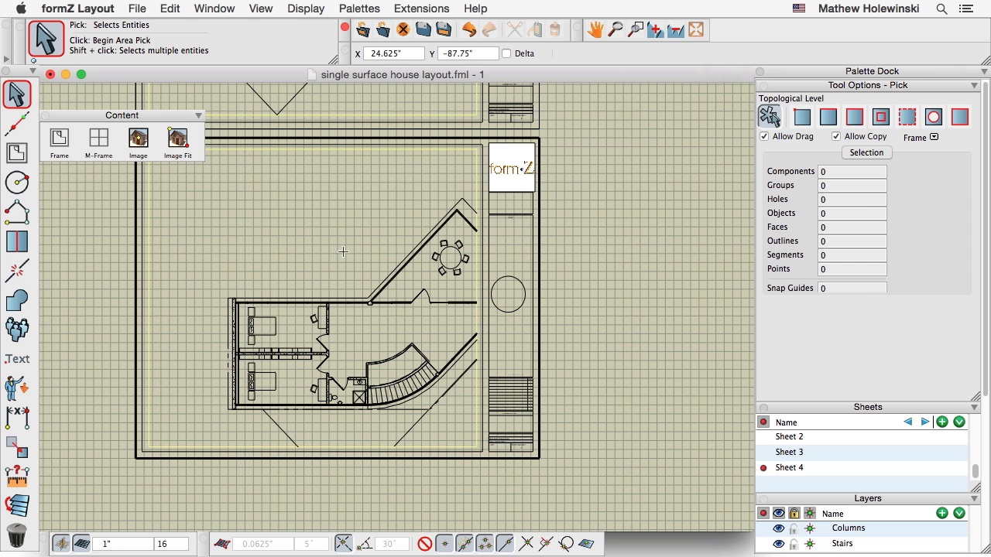
Move the upper floor plan content within the Sheet 4 frame up and left so the whole plan fits inside
{"action": "left_click", "coordinate": [17, 447]}
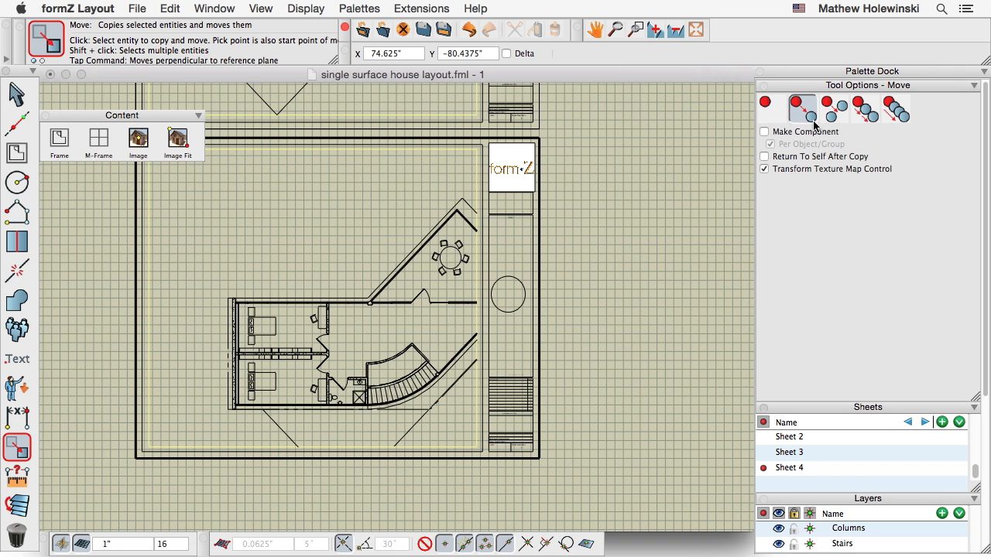
{"action": "left_click", "coordinate": [770, 109]}
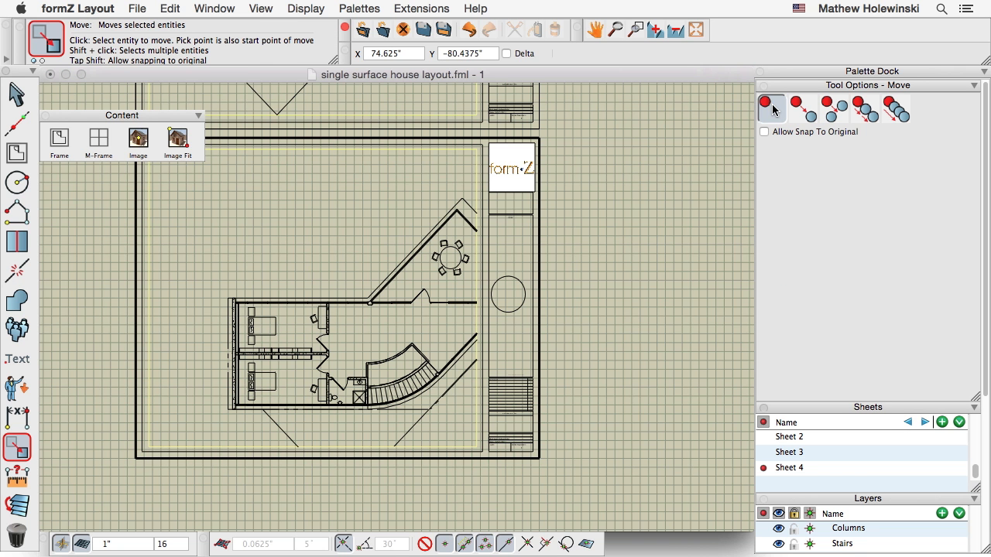
{"action": "left_click", "coordinate": [369, 302]}
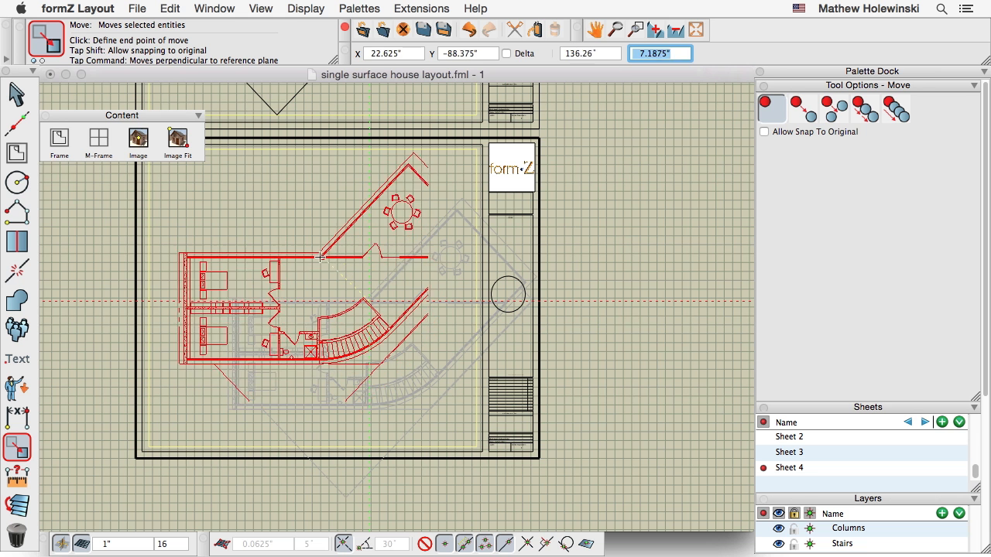
{"action": "left_click", "coordinate": [305, 265]}
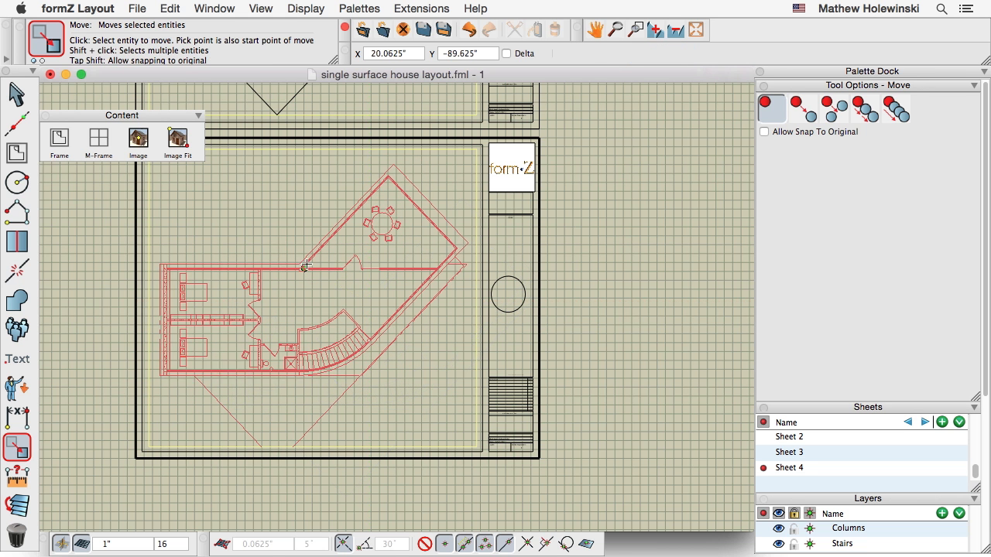
Turn on Keep Content Centered In Frame in the Sheet 4 frame's parameters and confirm
{"action": "left_click", "coordinate": [16, 94]}
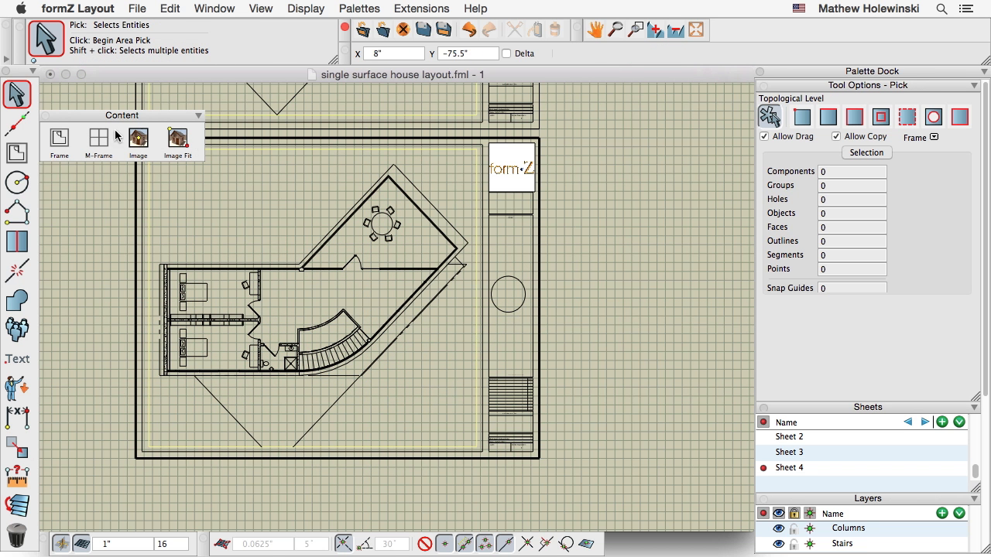
{"action": "right_click", "coordinate": [254, 152]}
{"action": "left_click", "coordinate": [299, 180]}
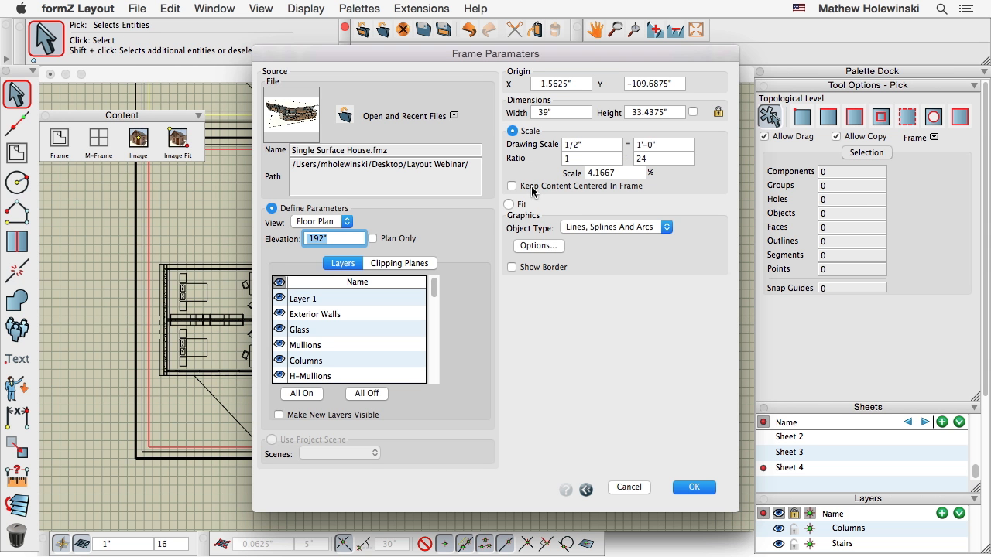
{"action": "left_click", "coordinate": [532, 190]}
{"action": "left_click", "coordinate": [694, 489]}
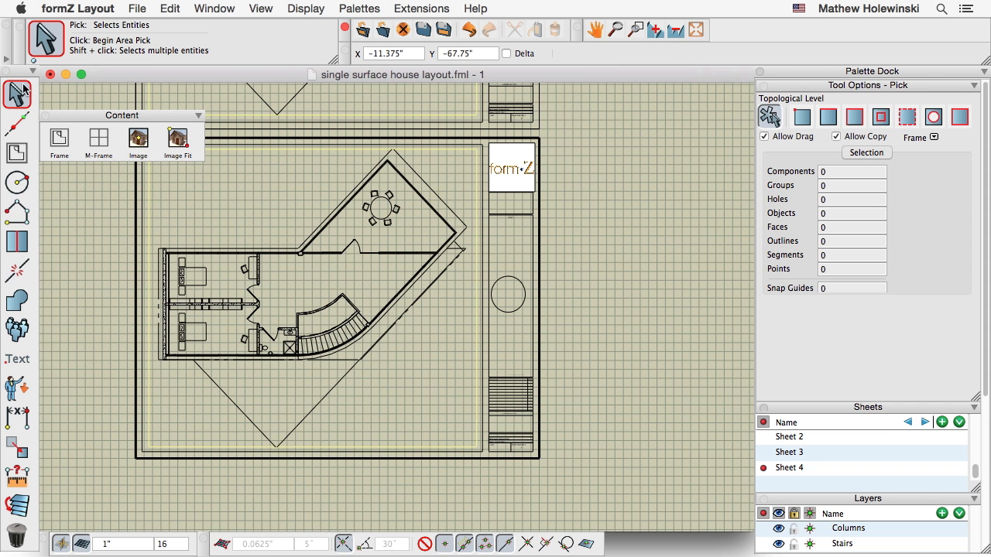
Examine the Sheet 4 frame's content matching, centering and fitting options without changing them, and view the two floor plan sheets together
{"action": "left_click", "coordinate": [280, 148]}
{"action": "right_click", "coordinate": [279, 148]}
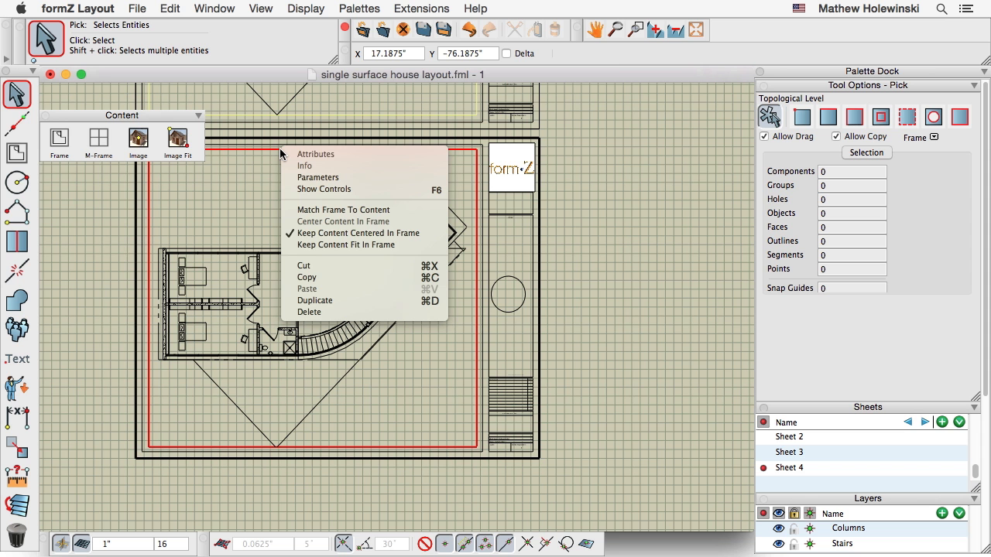
{"action": "left_click", "coordinate": [17, 91]}
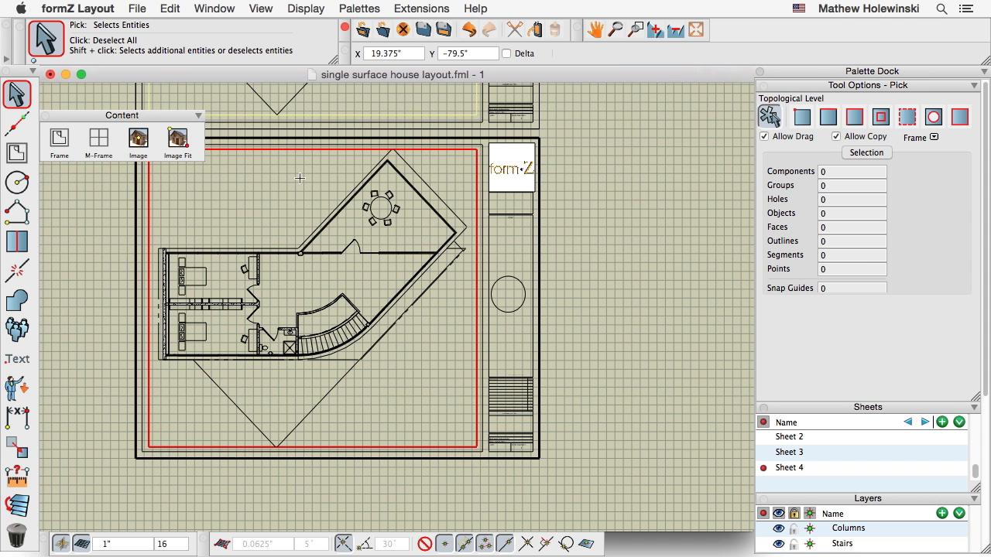
{"action": "left_click", "coordinate": [256, 193]}
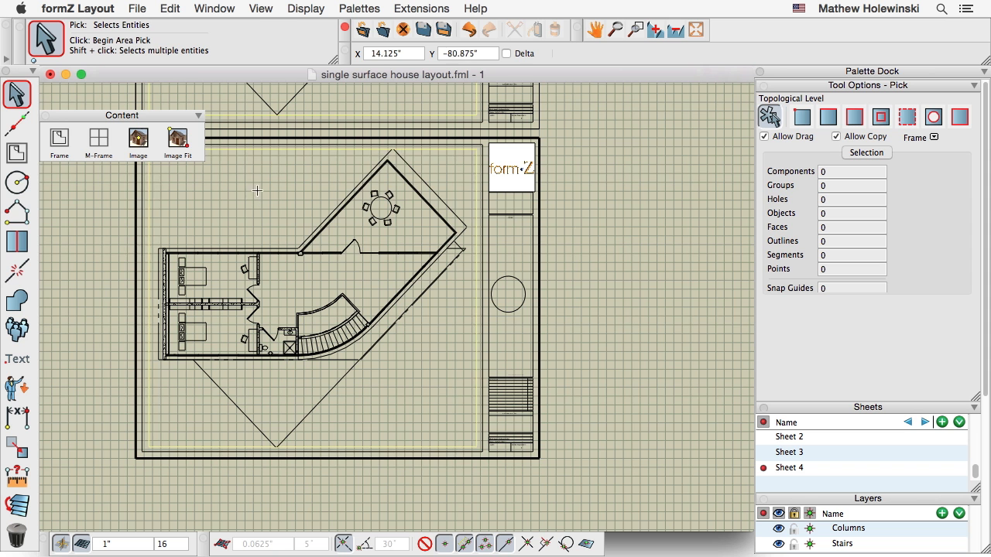
{"action": "right_click", "coordinate": [288, 150]}
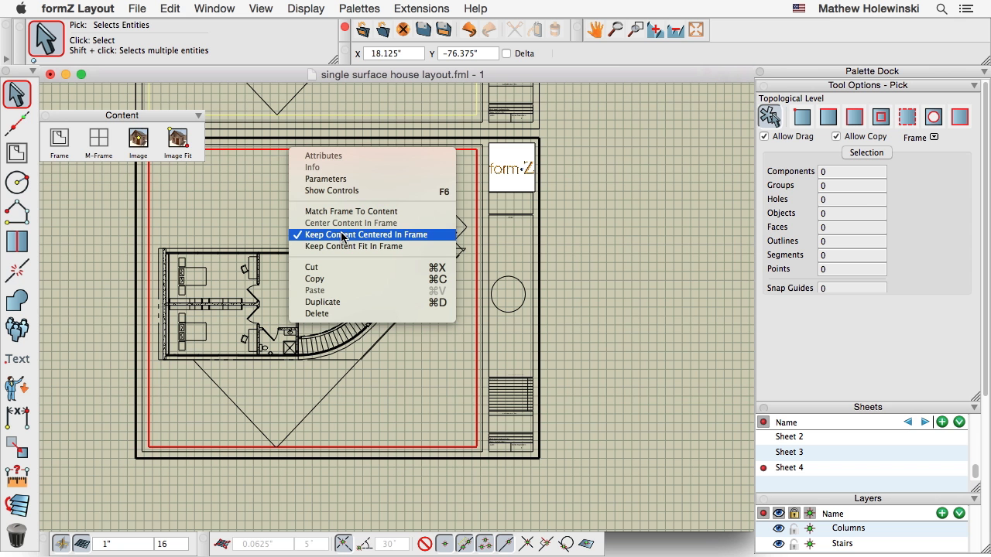
{"action": "left_click", "coordinate": [592, 238]}
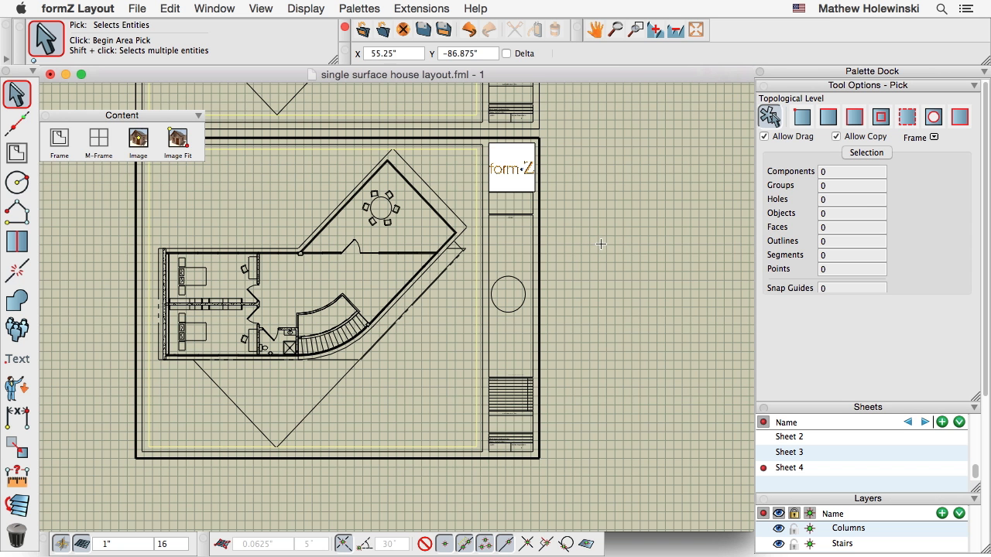
{"action": "scroll", "coordinate": [588, 254], "scroll_direction": "down", "scroll_amount": 2}
{"action": "middle_click_drag", "start_coordinate": [605, 234], "coordinate": [574, 282]}
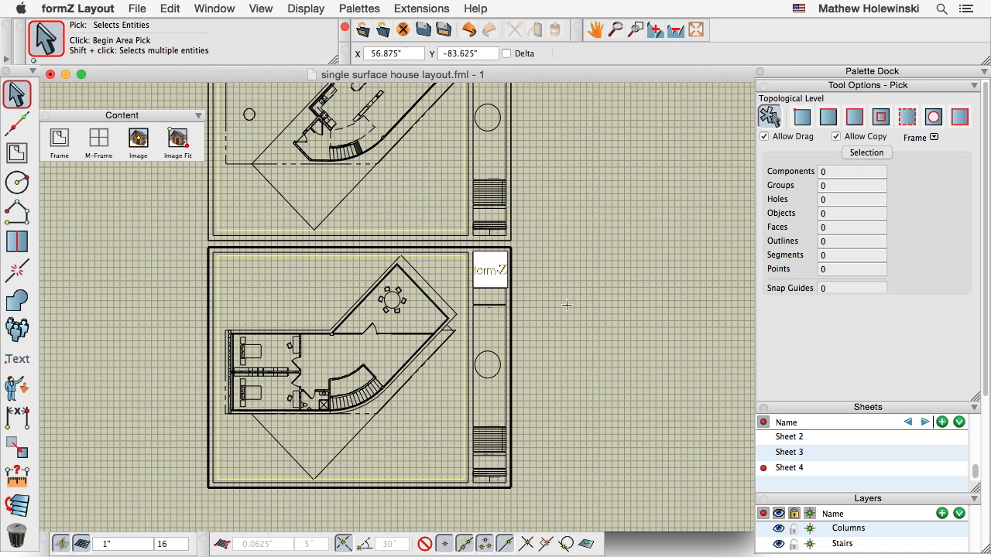
Switch to formZ pro with the house model and detach and expand the Clipping Planes palette over the modeling window
{"action": "middle_click", "coordinate": [569, 263]}
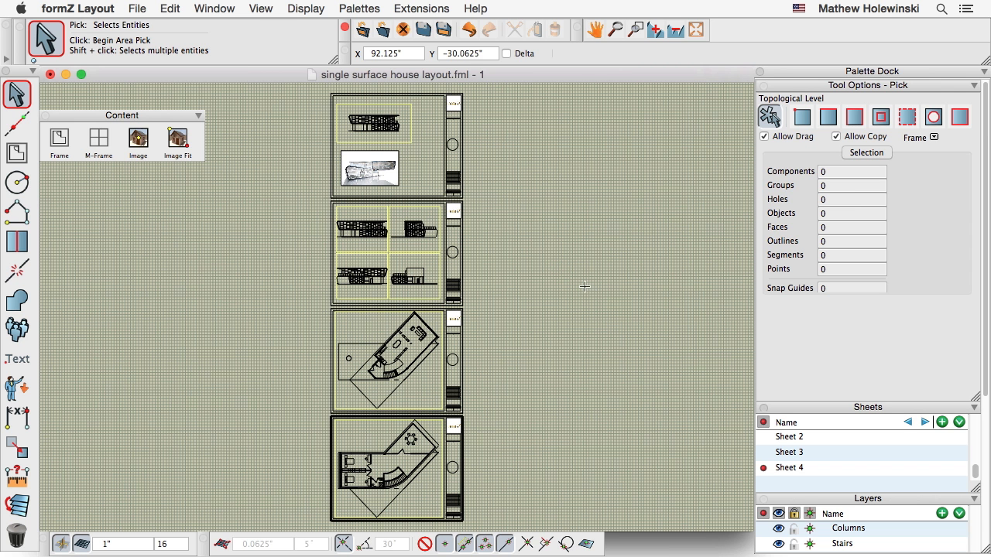
{"action": "key", "text": "super+Tab"}
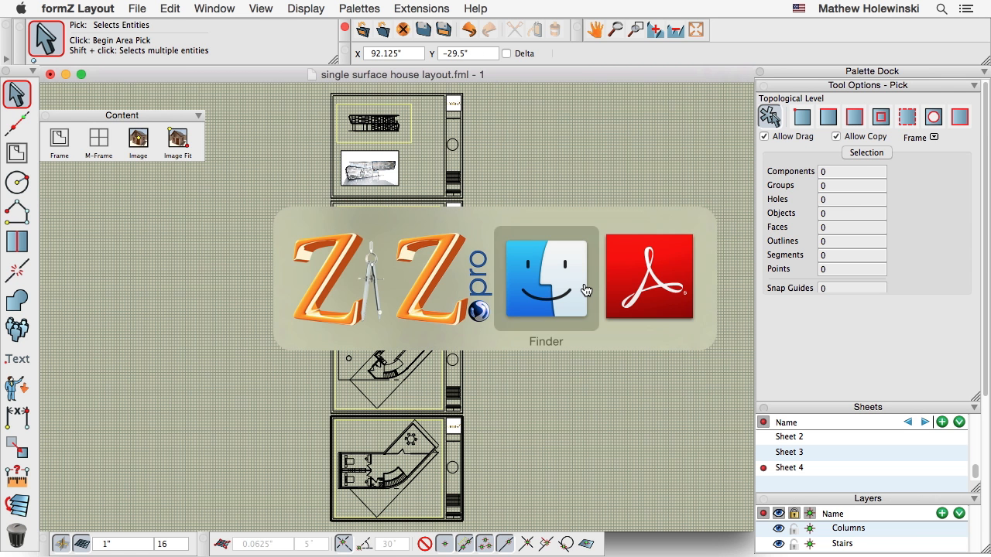
{"action": "key", "text": "super+Tab"}
{"action": "key", "text": "super+Tab"}
{"action": "key", "text": "super+Tab"}
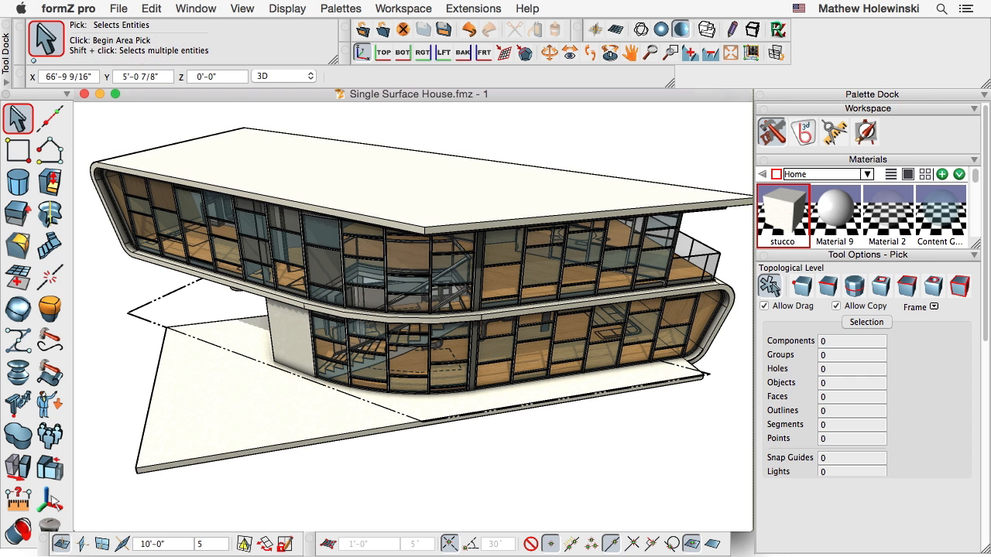
{"action": "left_click_drag", "start_coordinate": [988, 335], "coordinate": [988, 532]}
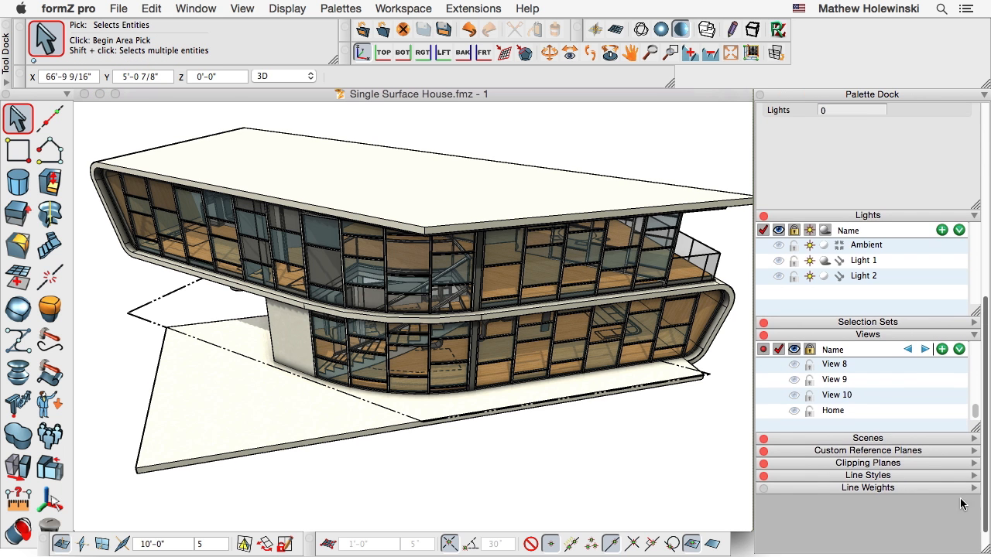
{"action": "left_click_drag", "start_coordinate": [852, 463], "coordinate": [679, 426]}
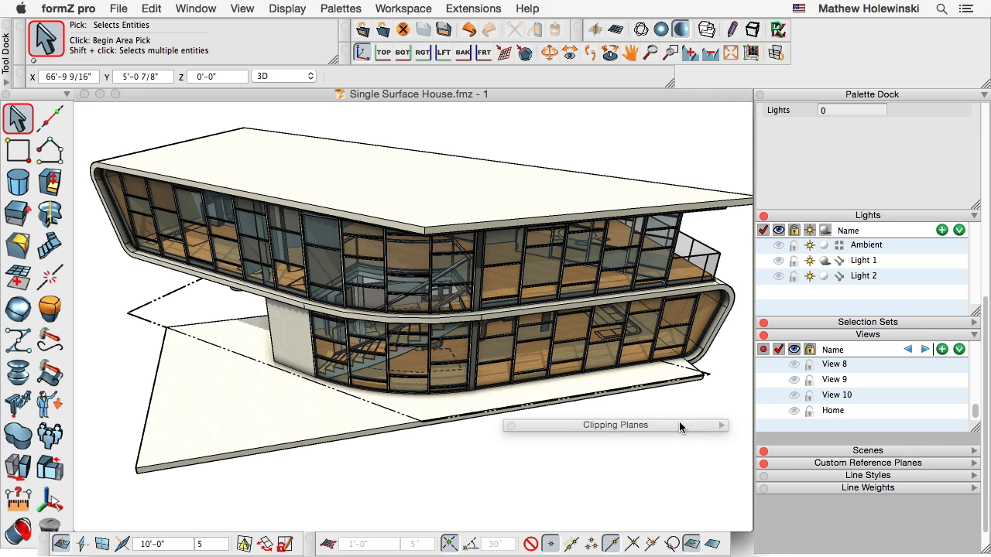
{"action": "left_click", "coordinate": [721, 425]}
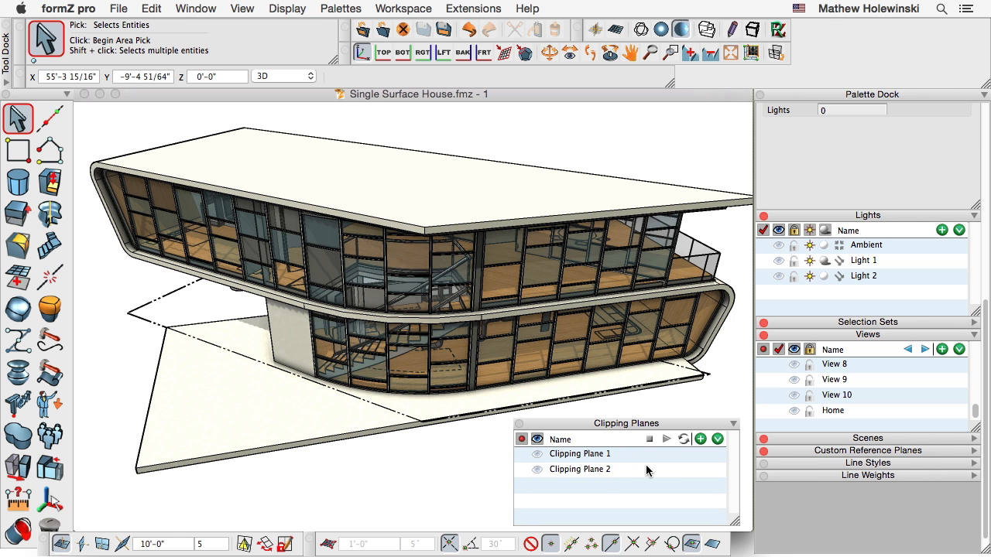
Activate Clipping Plane 1 and move it outward a short distance toward the front of the house
{"action": "left_click", "coordinate": [523, 456]}
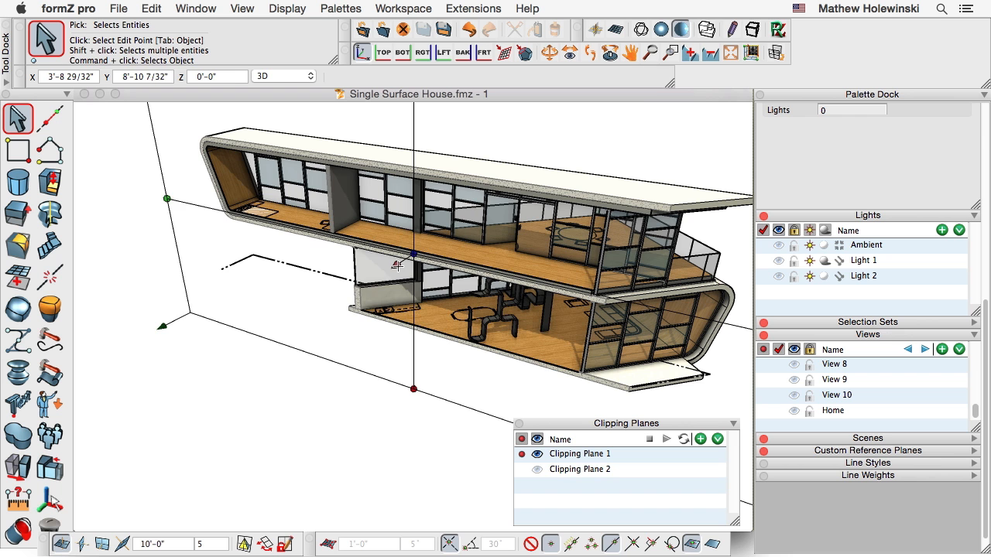
{"action": "left_click", "coordinate": [396, 265]}
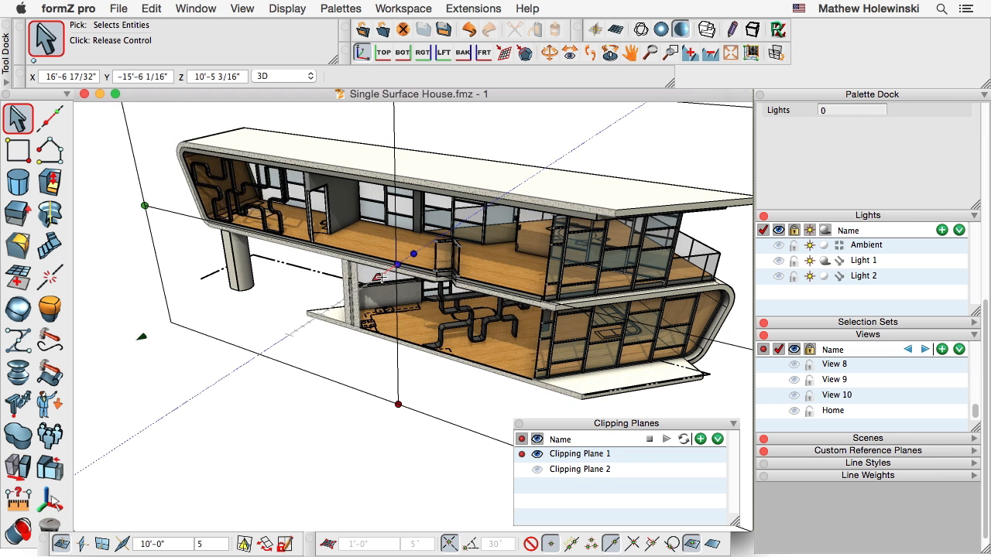
{"action": "left_click", "coordinate": [379, 275]}
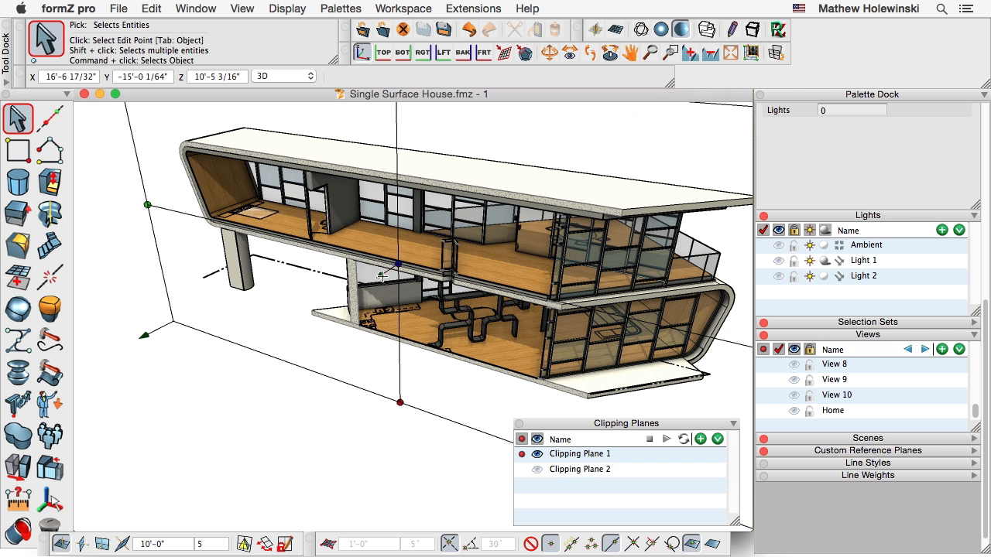
Preview the house cut by Clipping Plane 2, with and without Clipping Plane 1, and deactivate both planes
{"action": "left_click", "coordinate": [522, 469]}
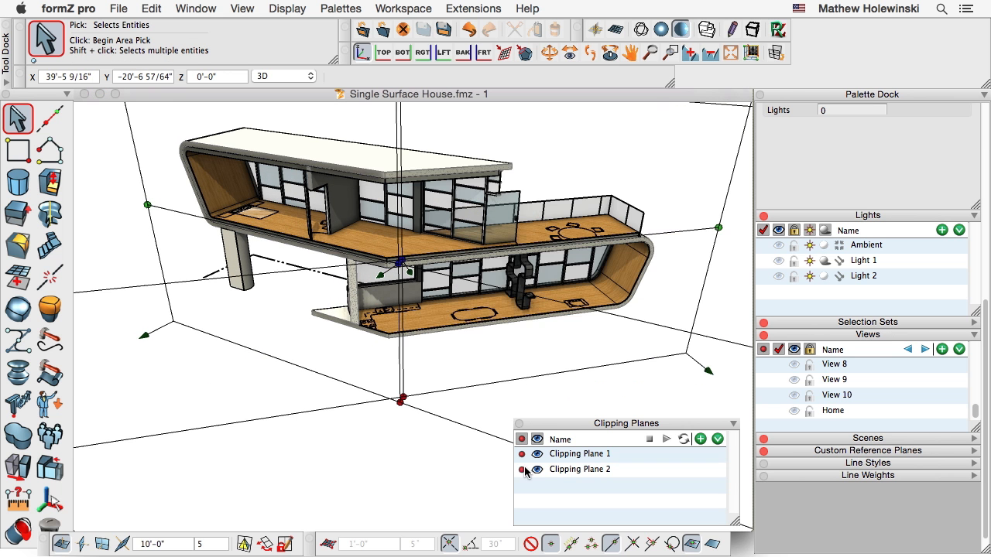
{"action": "left_click", "coordinate": [522, 455]}
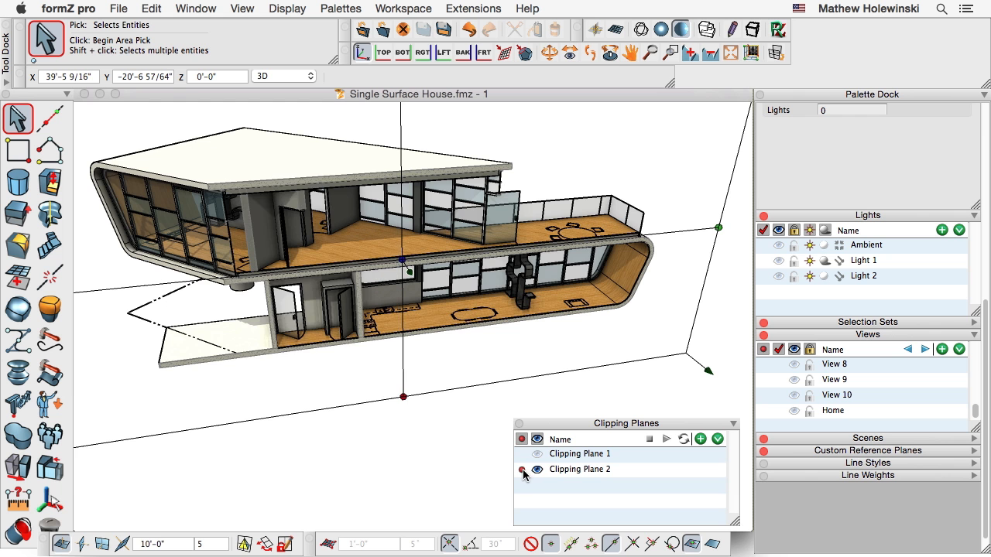
{"action": "left_click", "coordinate": [522, 469]}
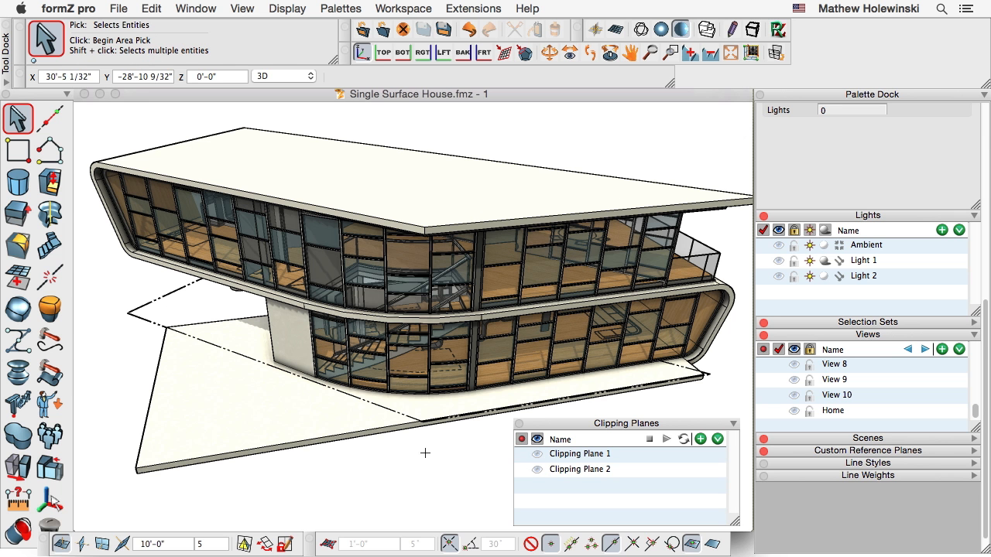
Switch back to formZ Layout and turn on Clipping Plane 1 in the first sheet's front elevation frame parameters, confirm and deselect the frame
{"action": "key", "text": "super+Tab"}
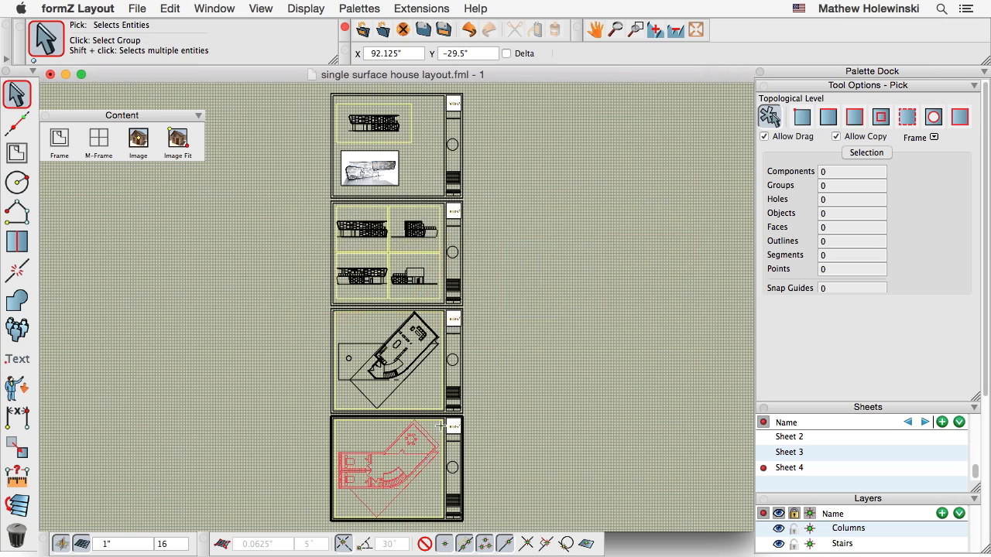
{"action": "scroll", "coordinate": [394, 145], "scroll_direction": "up", "scroll_amount": 3}
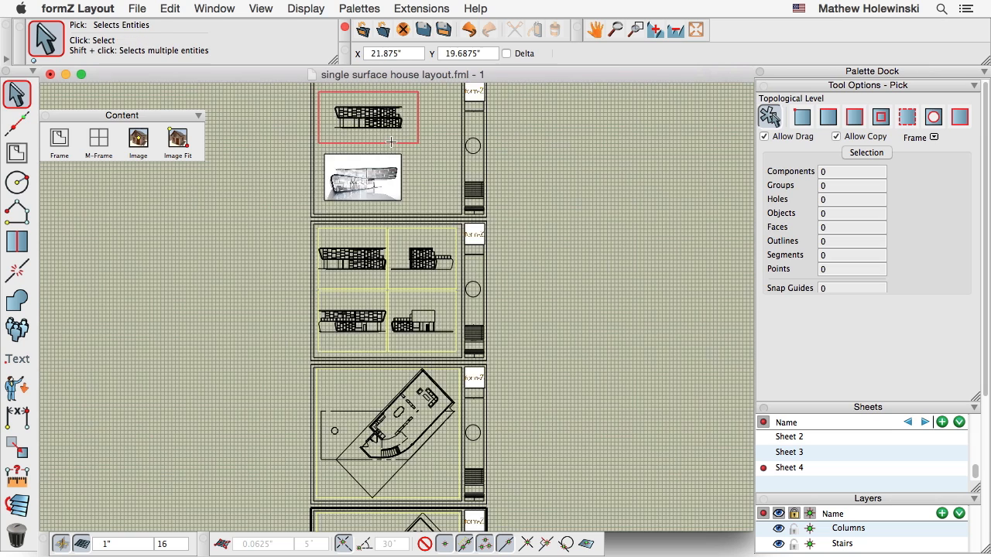
{"action": "middle_click_drag", "start_coordinate": [394, 145], "coordinate": [384, 227]}
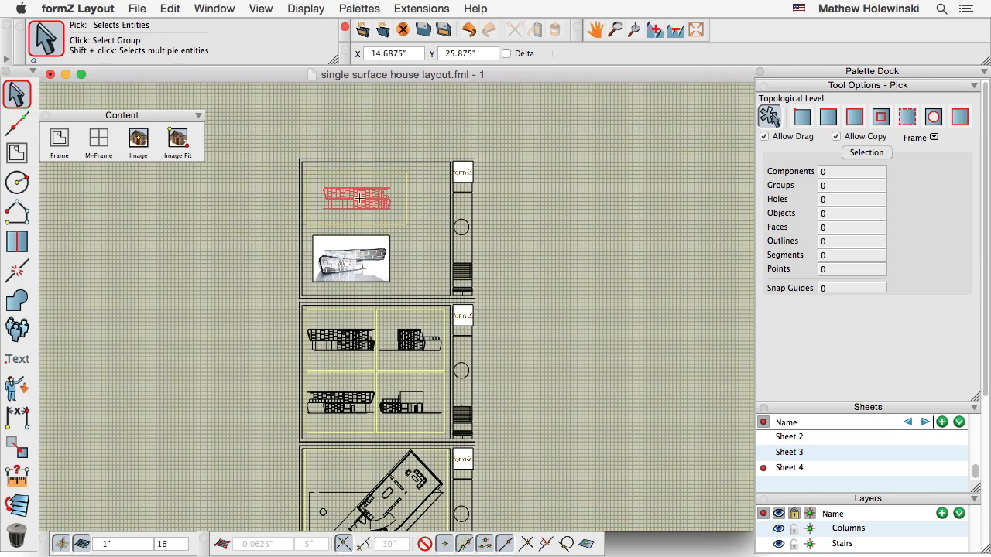
{"action": "scroll", "coordinate": [357, 202], "scroll_direction": "up", "scroll_amount": 3}
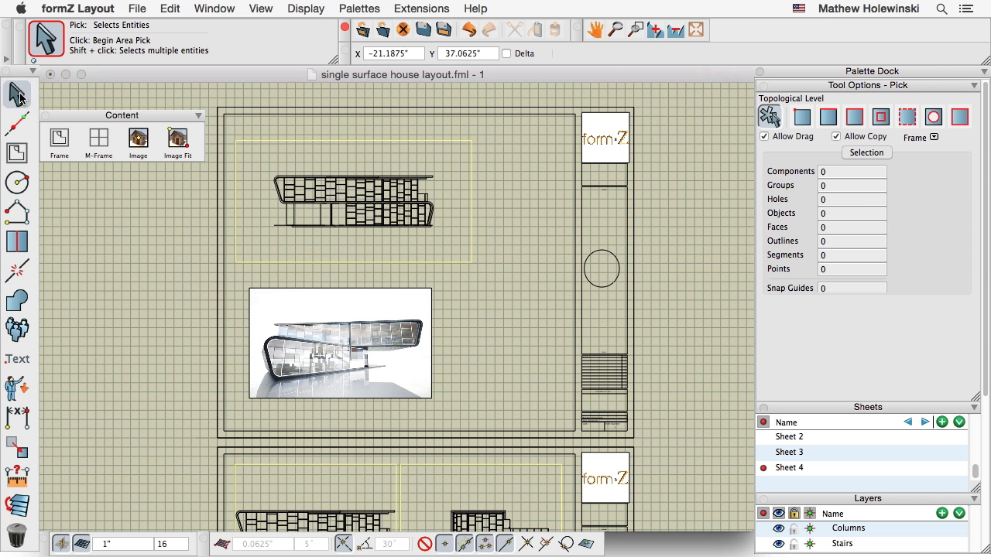
{"action": "scroll", "coordinate": [341, 154], "scroll_direction": "up", "scroll_amount": 3}
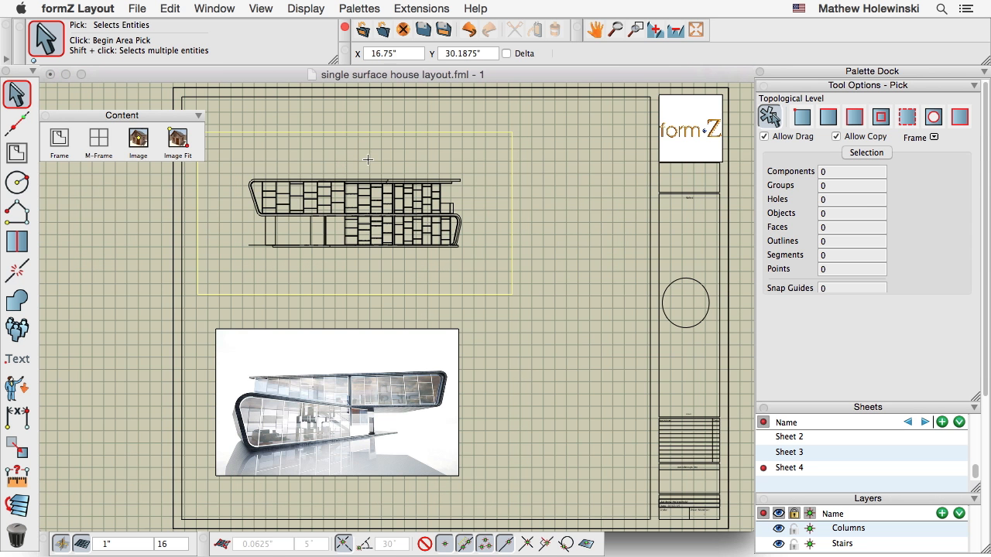
{"action": "scroll", "coordinate": [359, 159], "scroll_direction": "up", "scroll_amount": 2}
{"action": "scroll", "coordinate": [365, 172], "scroll_direction": "up", "scroll_amount": 2}
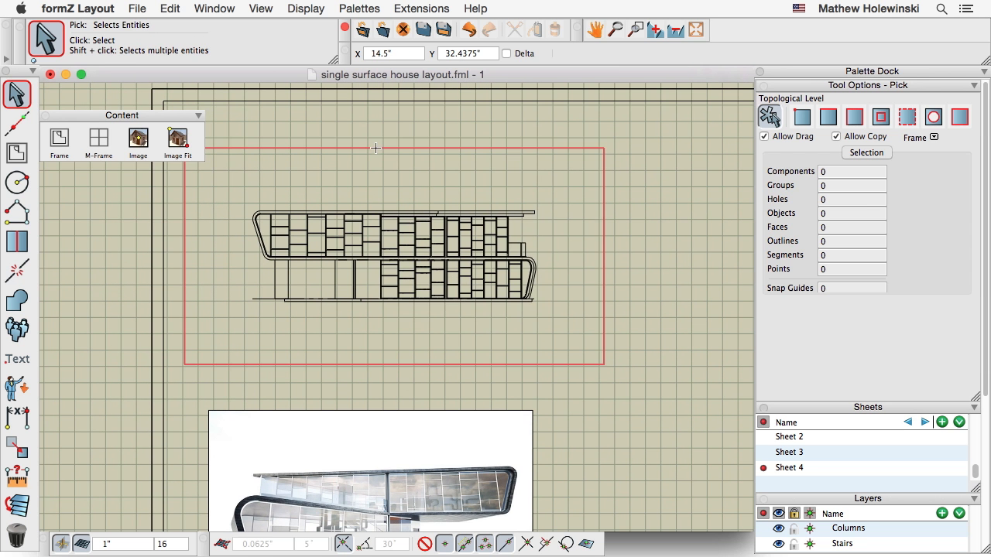
{"action": "right_click", "coordinate": [375, 146]}
{"action": "left_click", "coordinate": [414, 177]}
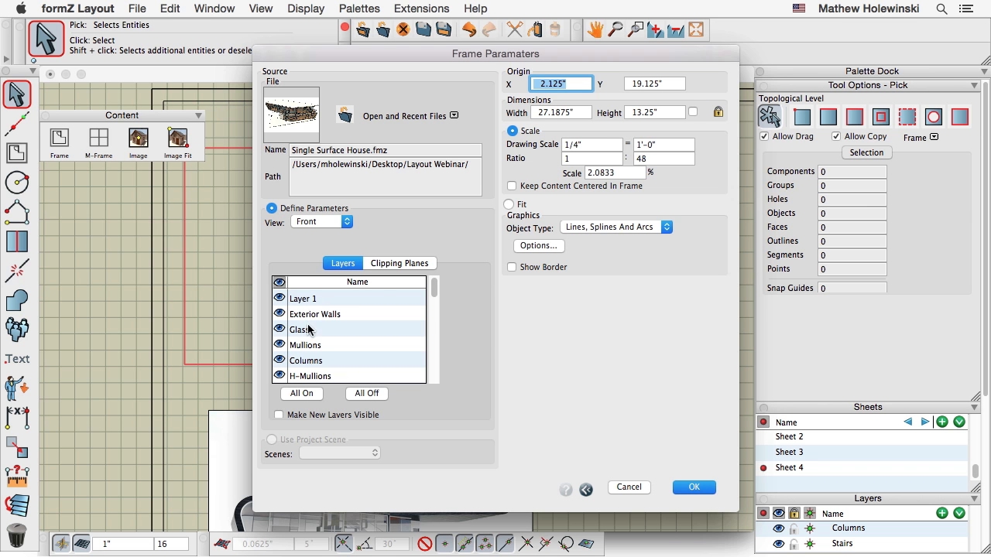
{"action": "left_click", "coordinate": [397, 264]}
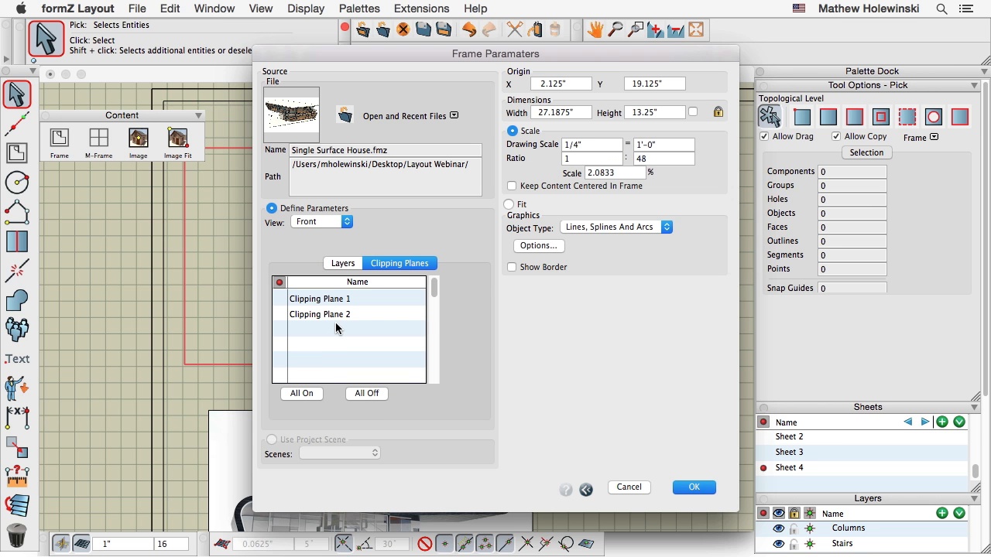
{"action": "left_click", "coordinate": [280, 298]}
{"action": "left_click", "coordinate": [693, 488]}
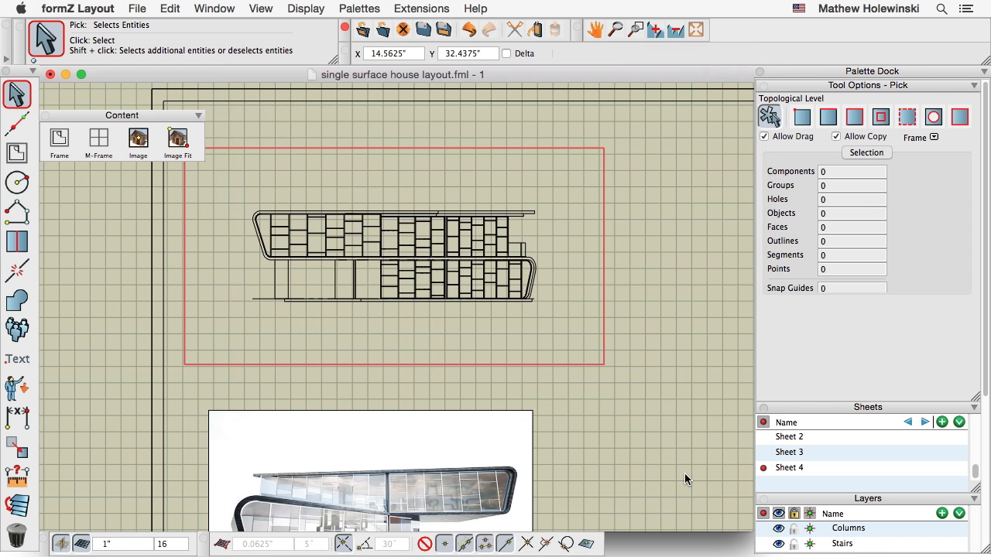
{"action": "left_click", "coordinate": [645, 234]}
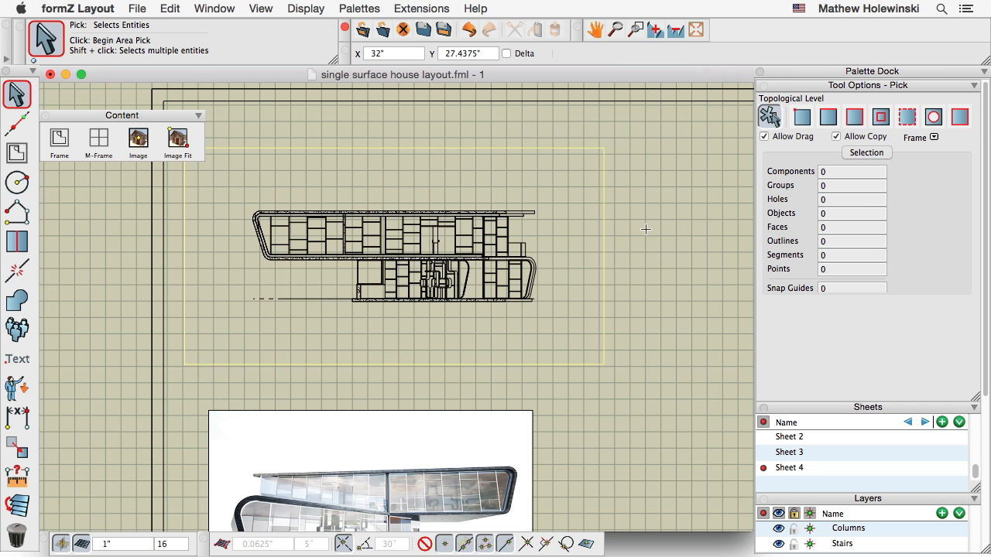
Draw a new frame about 20" wide by 9" high beside the rendered image on the first sheet
{"action": "scroll", "coordinate": [393, 248], "scroll_direction": "up", "scroll_amount": 2}
{"action": "scroll", "coordinate": [393, 248], "scroll_direction": "up", "scroll_amount": 2}
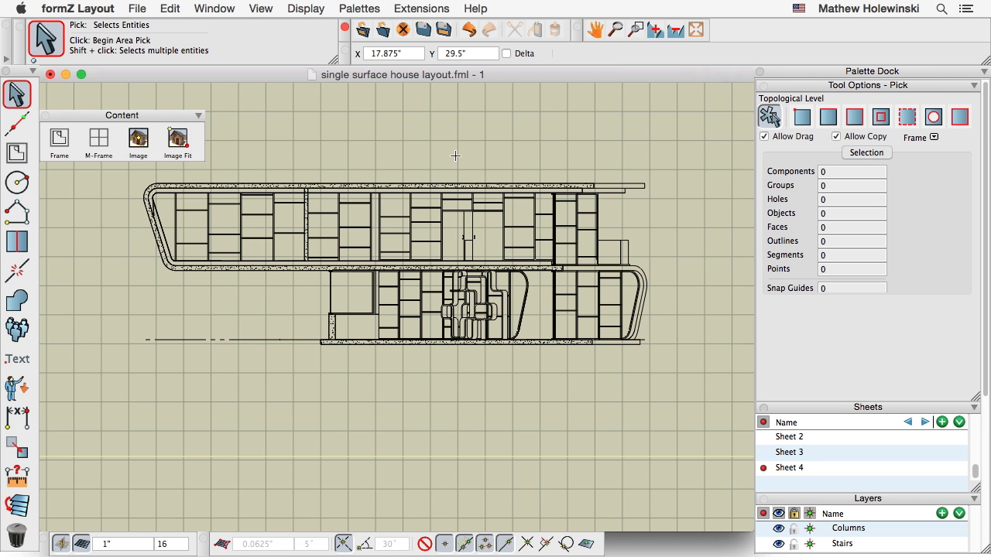
{"action": "scroll", "coordinate": [235, 299], "scroll_direction": "down", "scroll_amount": 3}
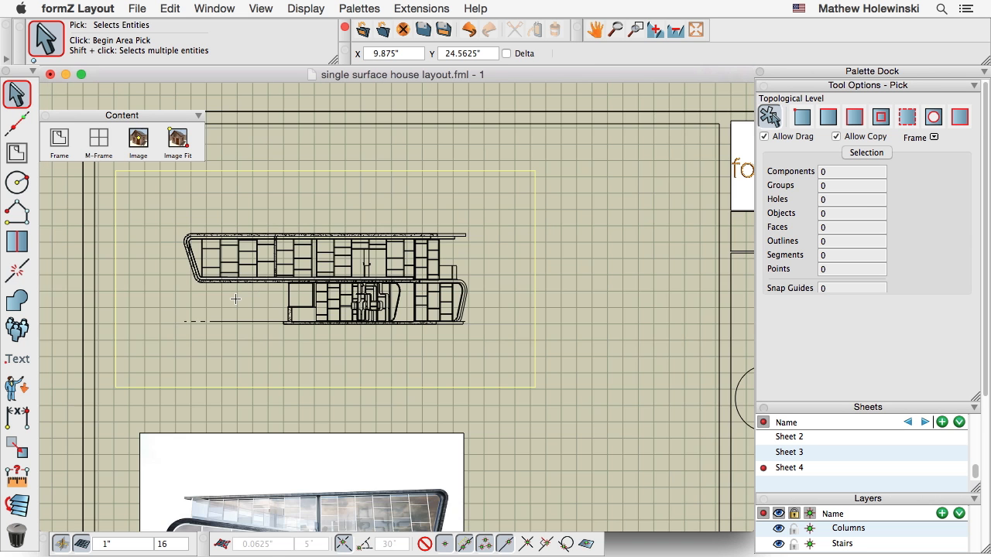
{"action": "scroll", "coordinate": [235, 299], "scroll_direction": "down", "scroll_amount": 2}
{"action": "middle_click_drag", "start_coordinate": [476, 386], "coordinate": [387, 286]}
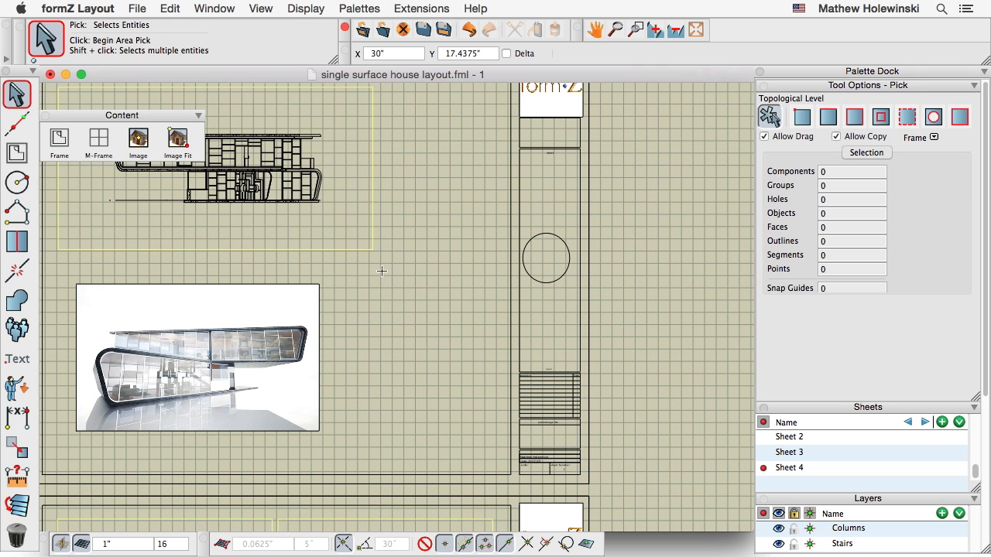
{"action": "left_click", "coordinate": [59, 140]}
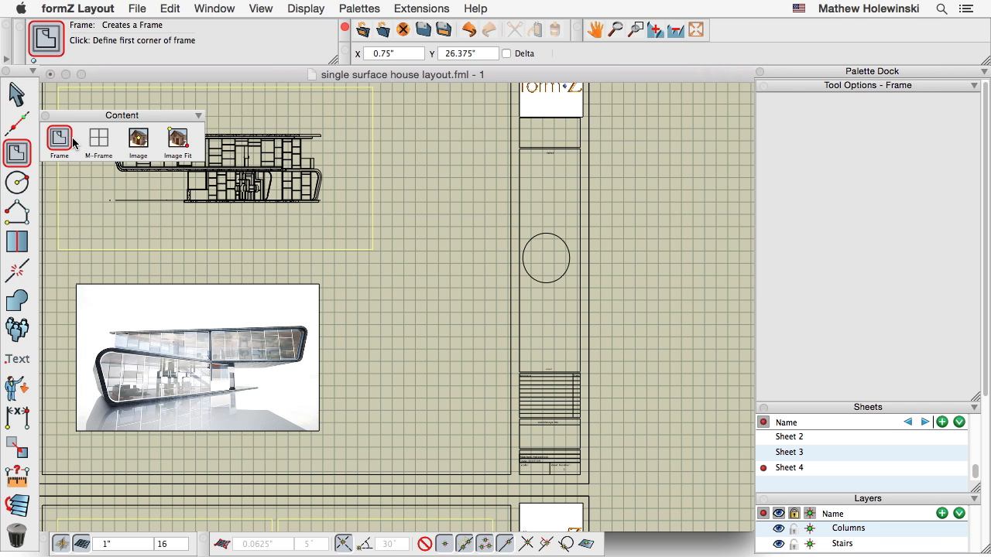
{"action": "left_click", "coordinate": [311, 261]}
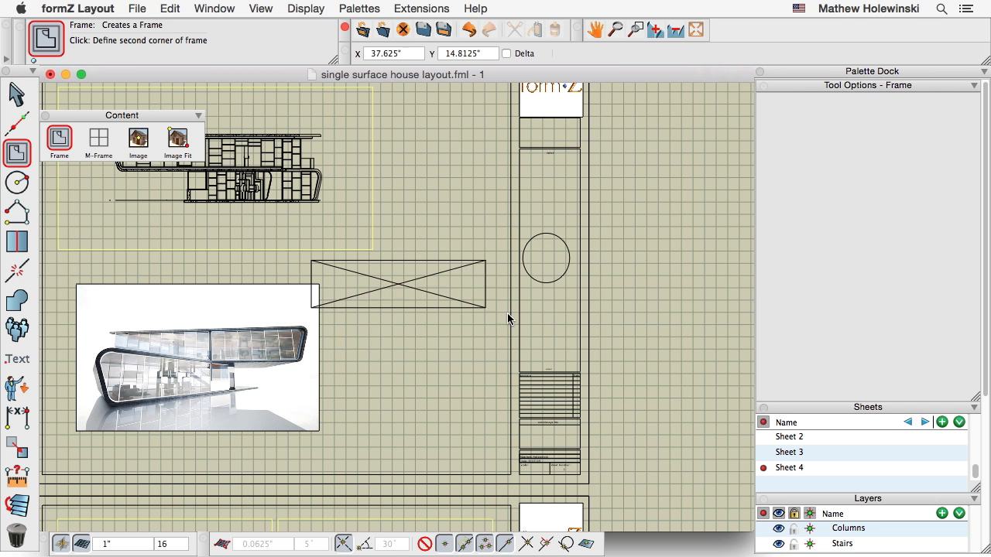
{"action": "left_click", "coordinate": [549, 373]}
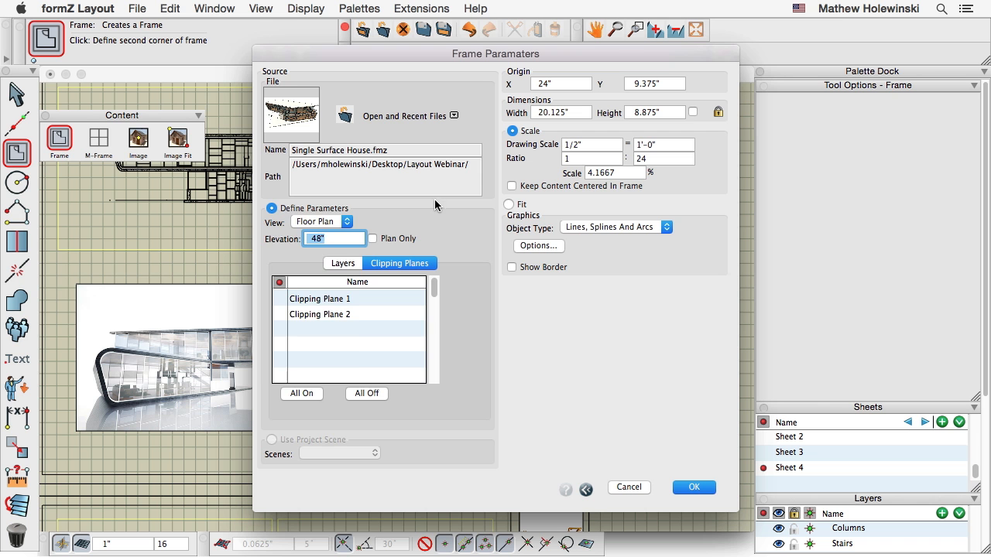
Set the new frame's view to Section with Clipping Plane 2 as its section plane
{"action": "left_click", "coordinate": [340, 222]}
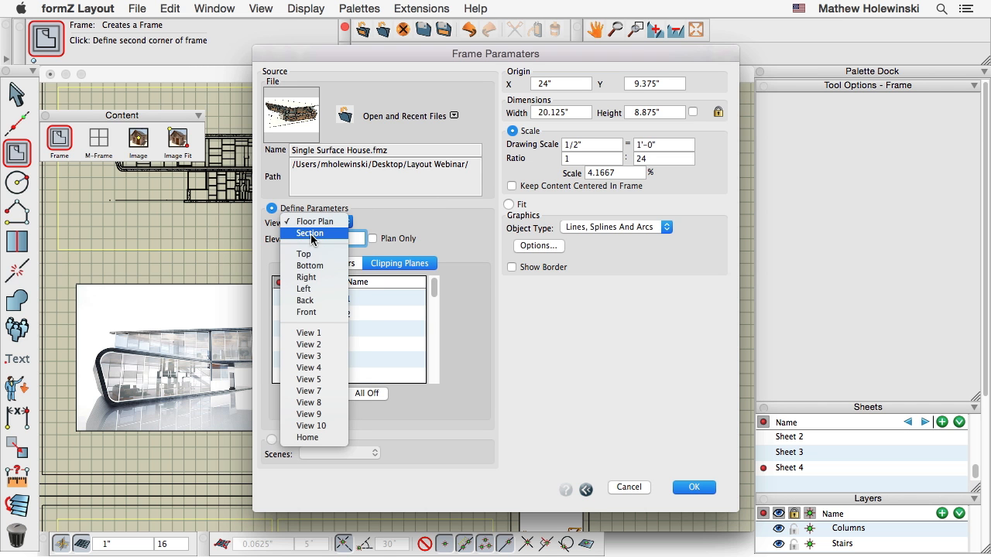
{"action": "left_click", "coordinate": [311, 235]}
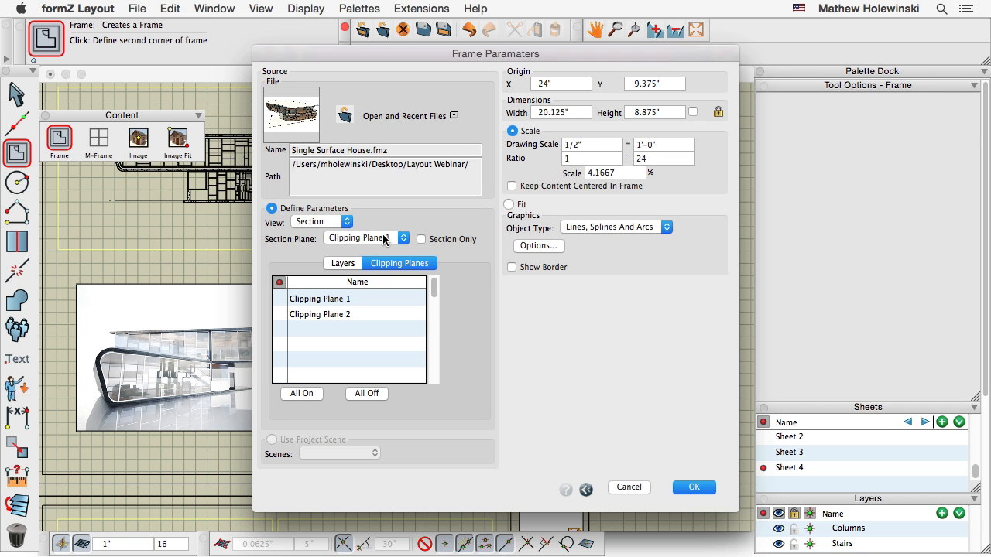
{"action": "left_click", "coordinate": [383, 239]}
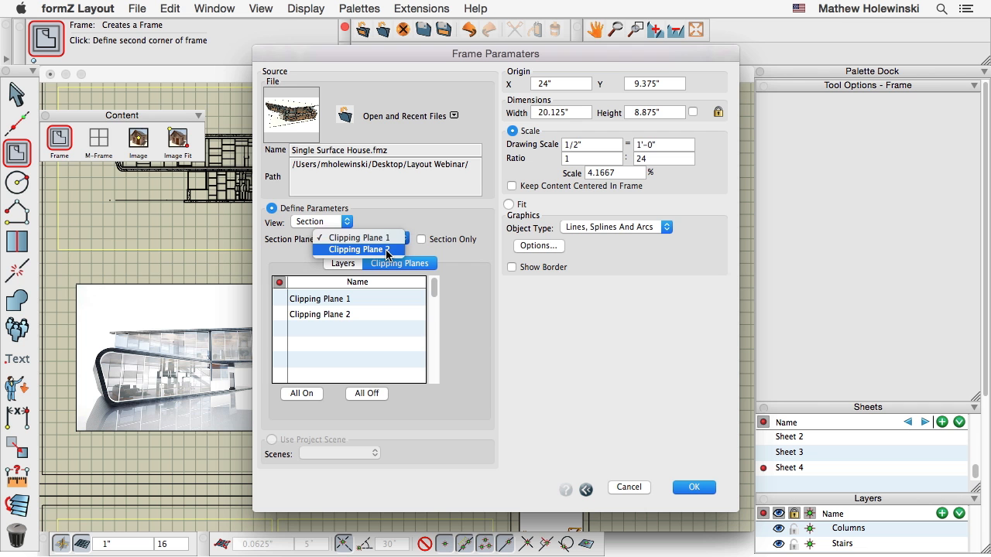
{"action": "left_click", "coordinate": [387, 250]}
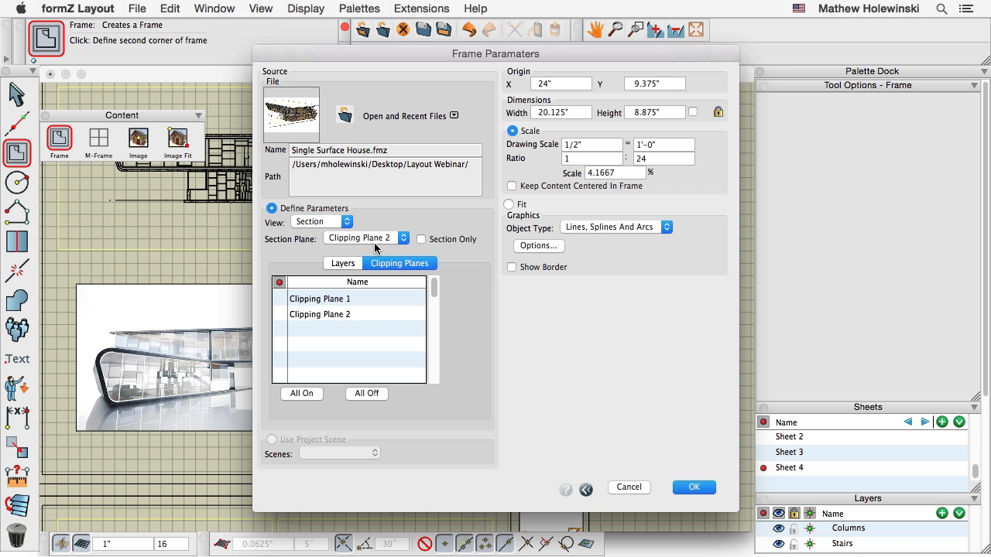
Set the new section frame's drawing scale to .25 = 1'-0" and confirm its parameters
{"action": "key", "text": "Tab"}
{"action": "type", "text": "."}
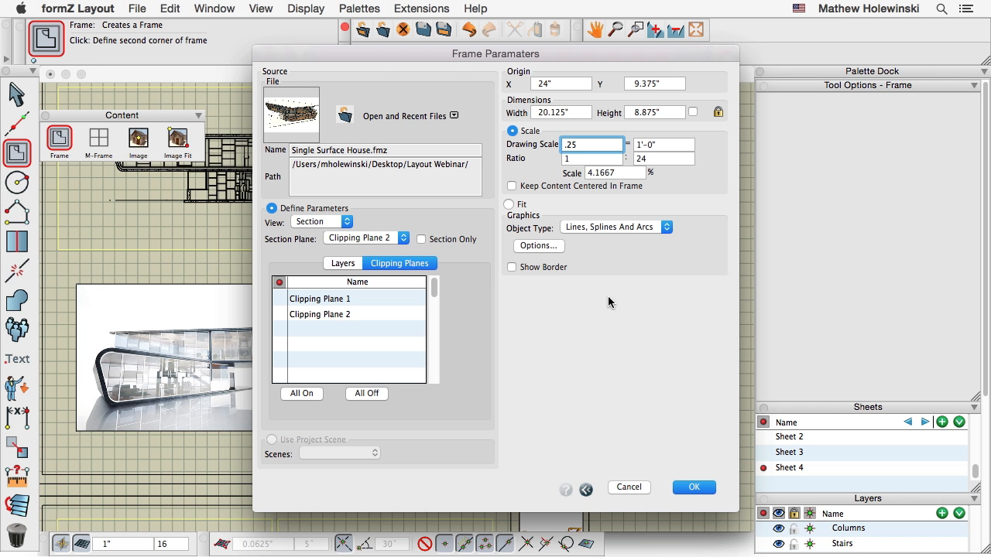
{"action": "left_click", "coordinate": [605, 319]}
{"action": "left_click", "coordinate": [693, 487]}
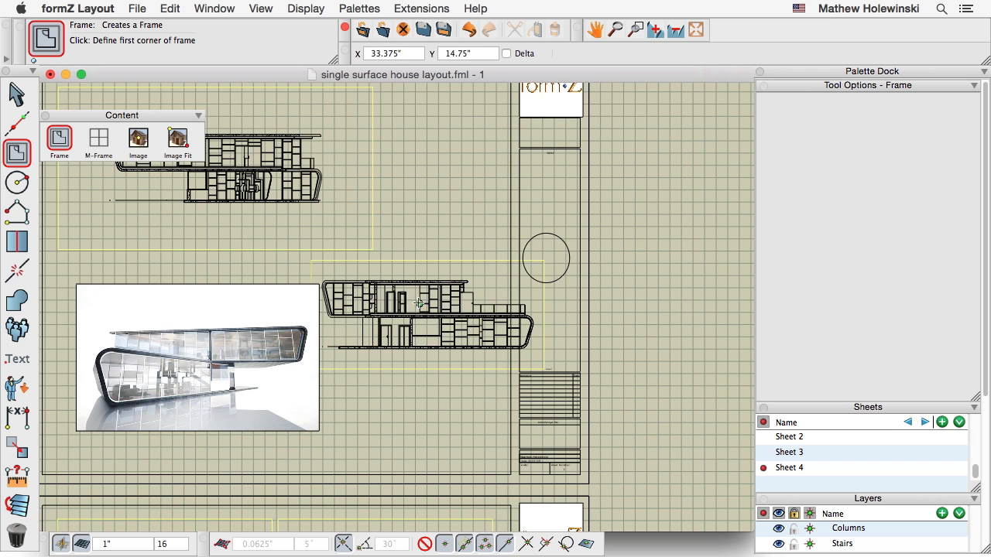
{"action": "scroll", "coordinate": [436, 306], "scroll_direction": "up", "scroll_amount": 3}
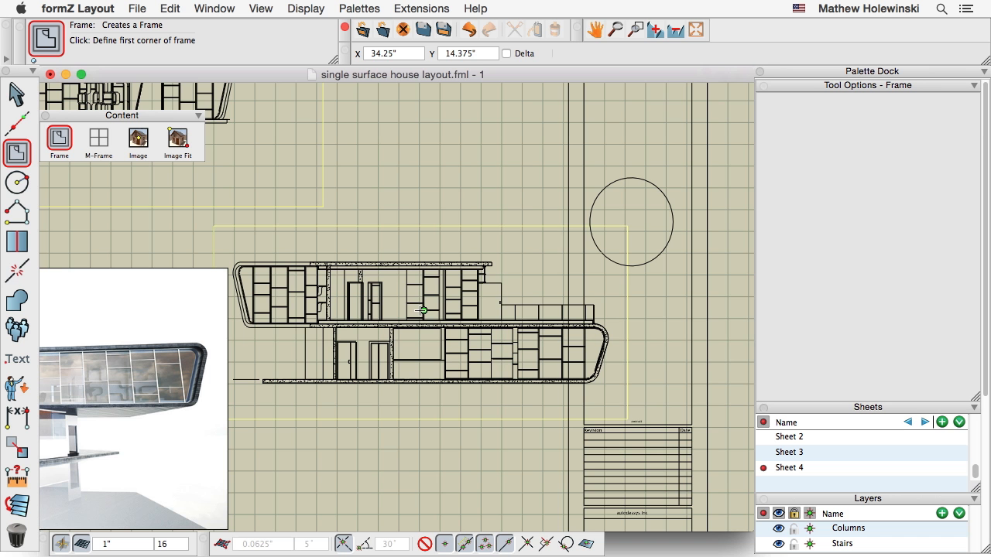
Turn on Plan Only in the parameters of the third sheet's floor plan frame and confirm
{"action": "scroll", "coordinate": [457, 321], "scroll_direction": "down", "scroll_amount": 3}
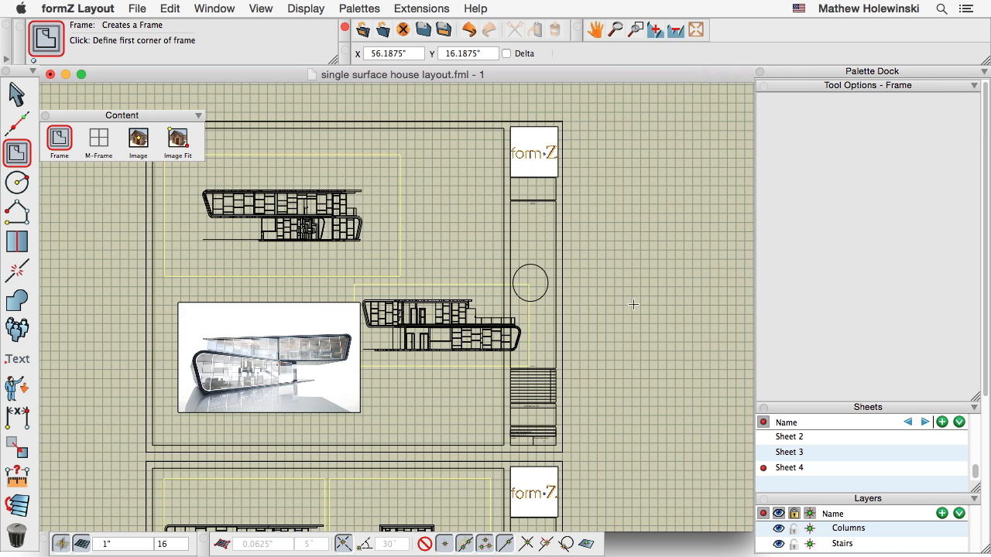
{"action": "scroll", "coordinate": [632, 304], "scroll_direction": "down", "scroll_amount": 5}
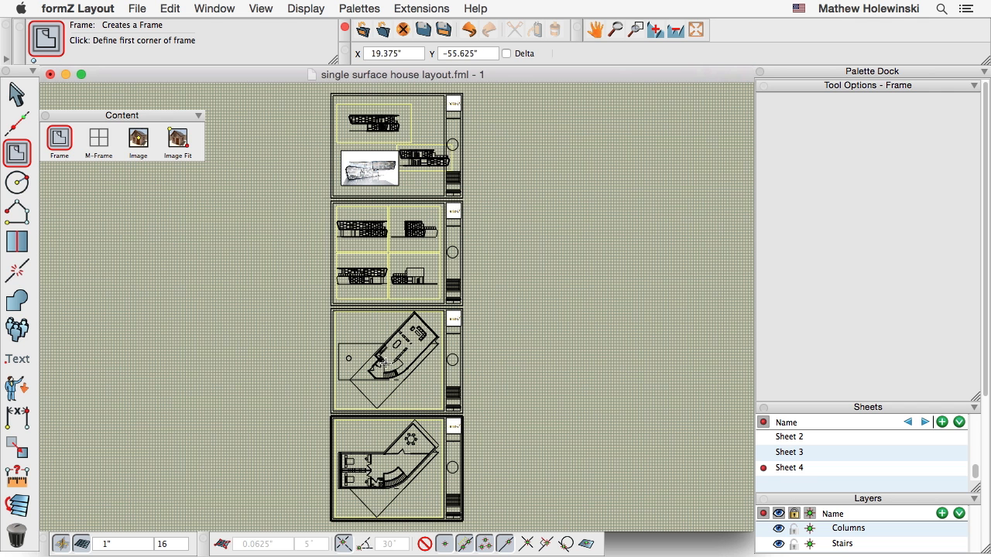
{"action": "scroll", "coordinate": [385, 359], "scroll_direction": "up", "scroll_amount": 4}
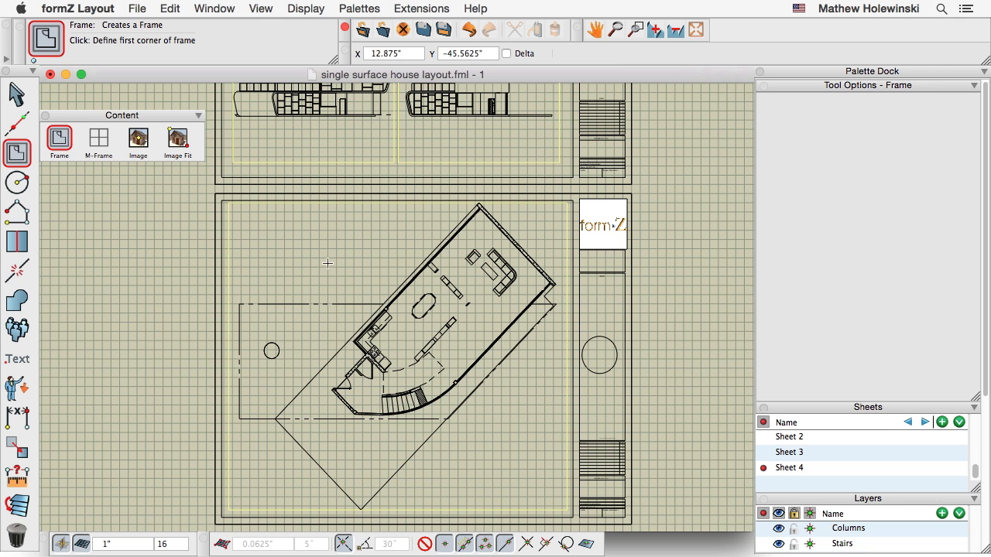
{"action": "left_click", "coordinate": [16, 93]}
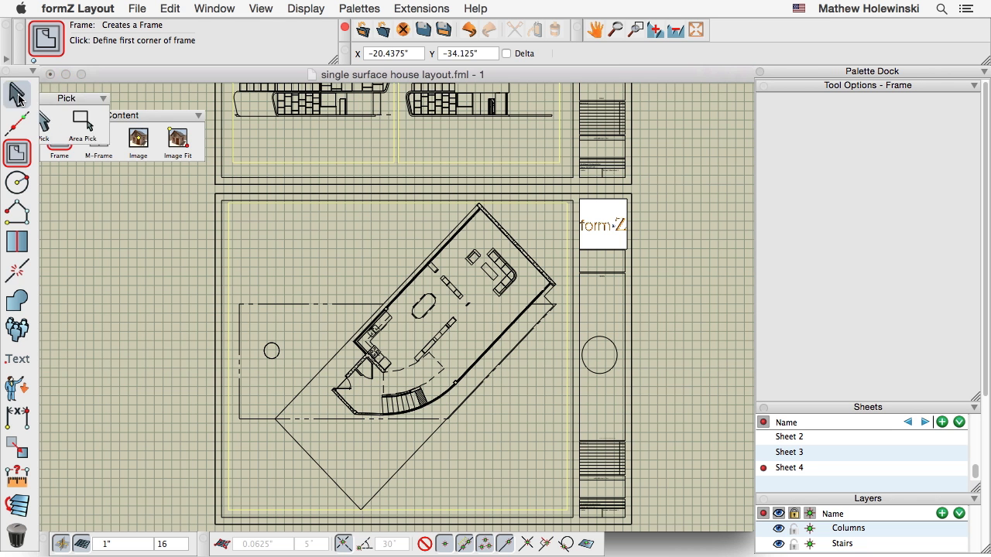
{"action": "left_click", "coordinate": [324, 206]}
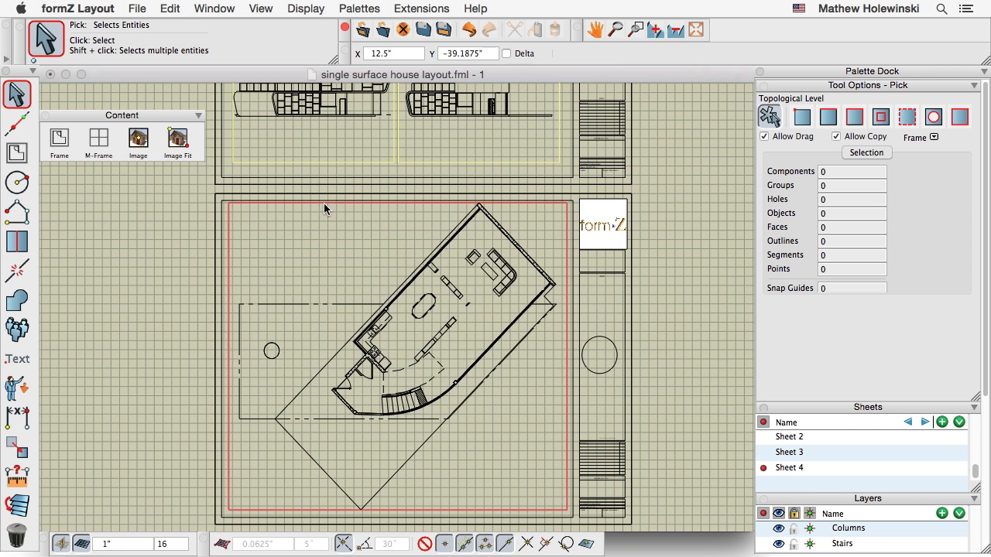
{"action": "right_click", "coordinate": [324, 203]}
{"action": "left_click", "coordinate": [364, 234]}
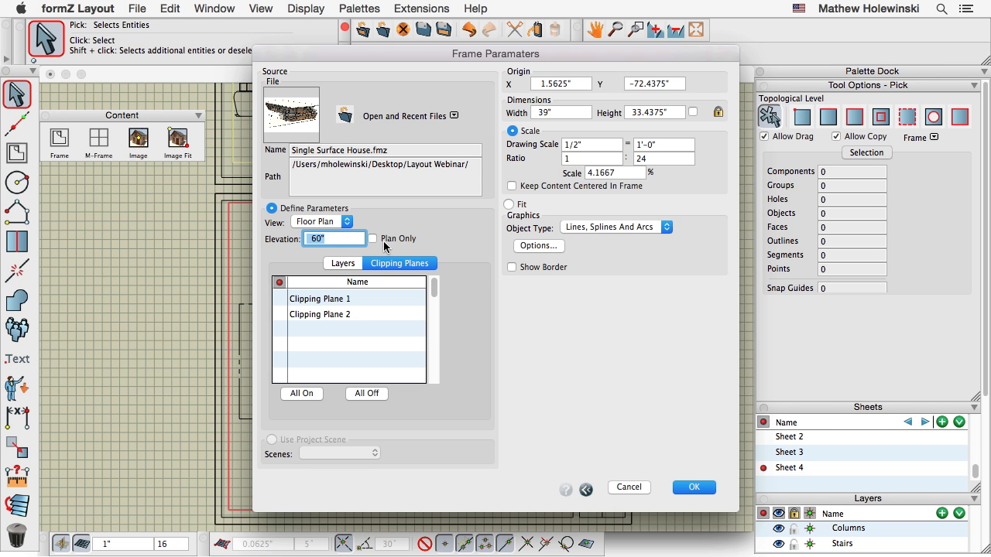
{"action": "left_click", "coordinate": [374, 242]}
{"action": "left_click", "coordinate": [694, 489]}
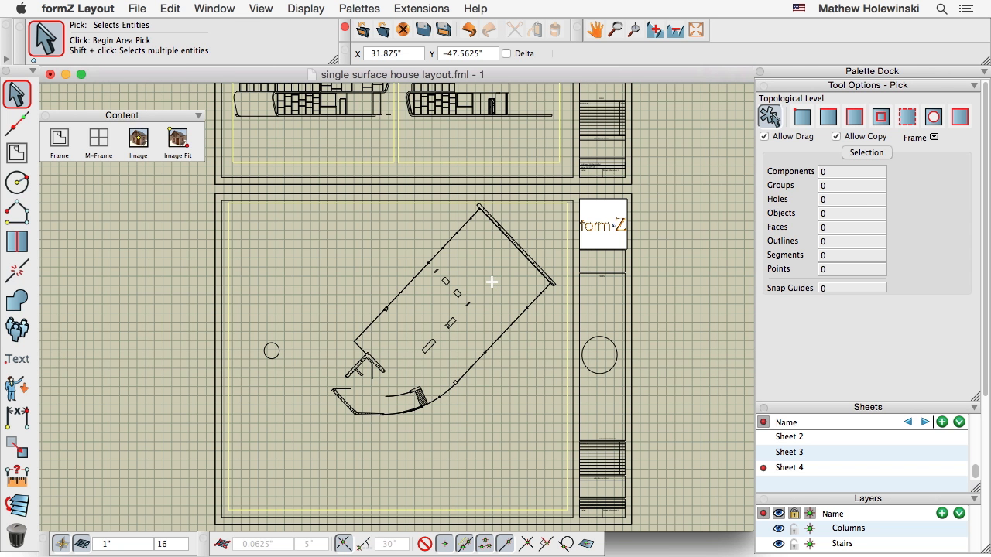
Turn Plan Only back off for the third sheet's floor plan frame and confirm its parameters
{"action": "right_click", "coordinate": [361, 199]}
{"action": "left_click", "coordinate": [411, 227]}
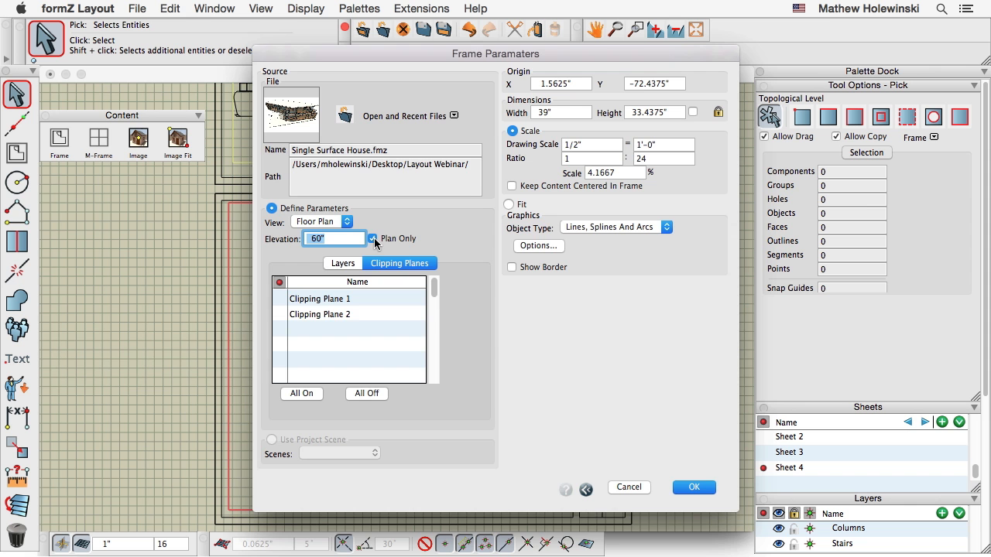
{"action": "left_click", "coordinate": [697, 488]}
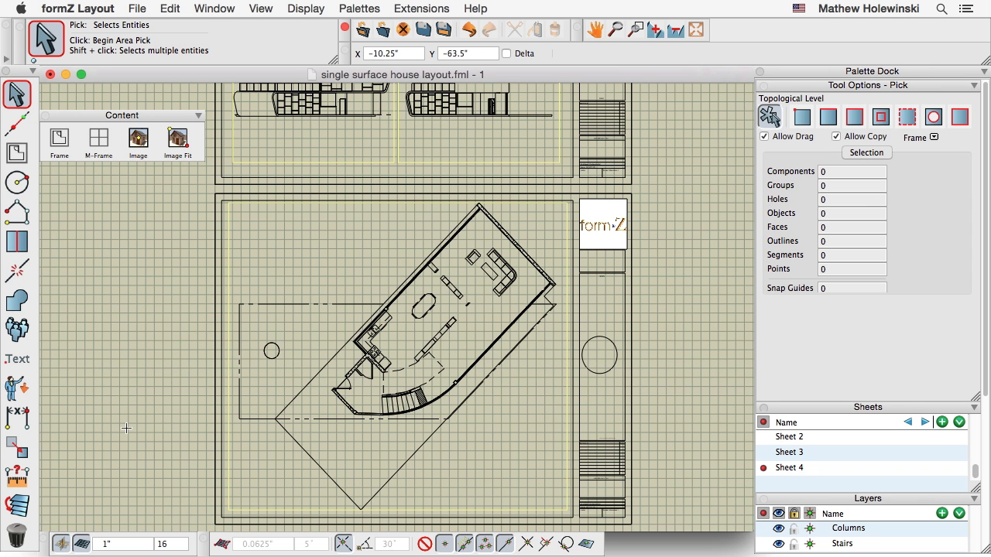
Move the front elevation frame on the first sheet with the Move tool
{"action": "middle_click", "coordinate": [656, 352]}
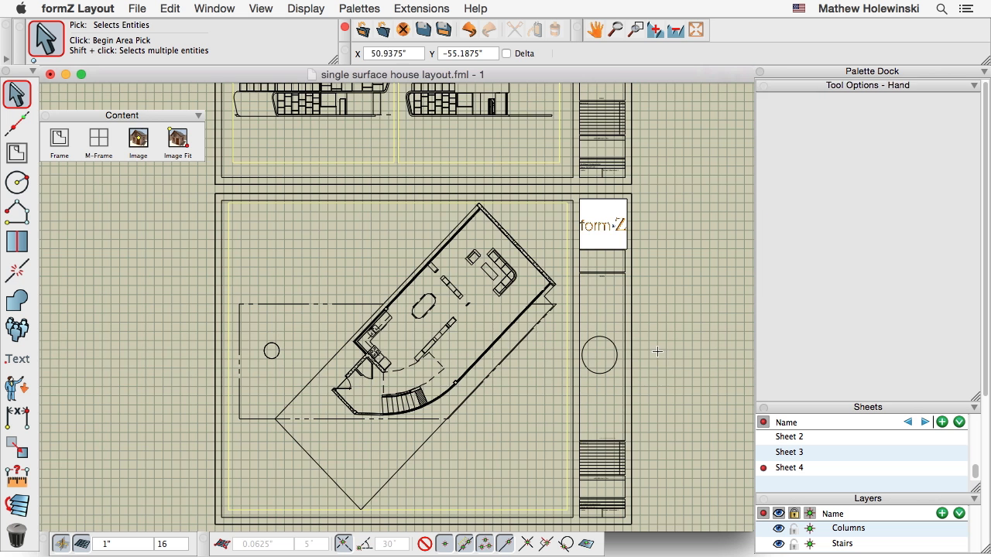
{"action": "middle_click", "coordinate": [656, 351]}
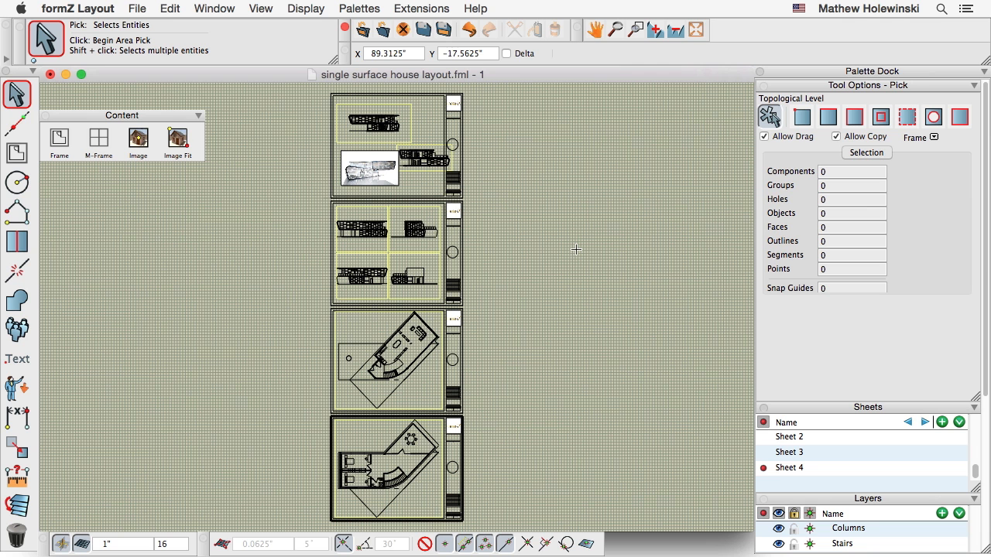
{"action": "middle_click_drag", "start_coordinate": [535, 181], "coordinate": [558, 247]}
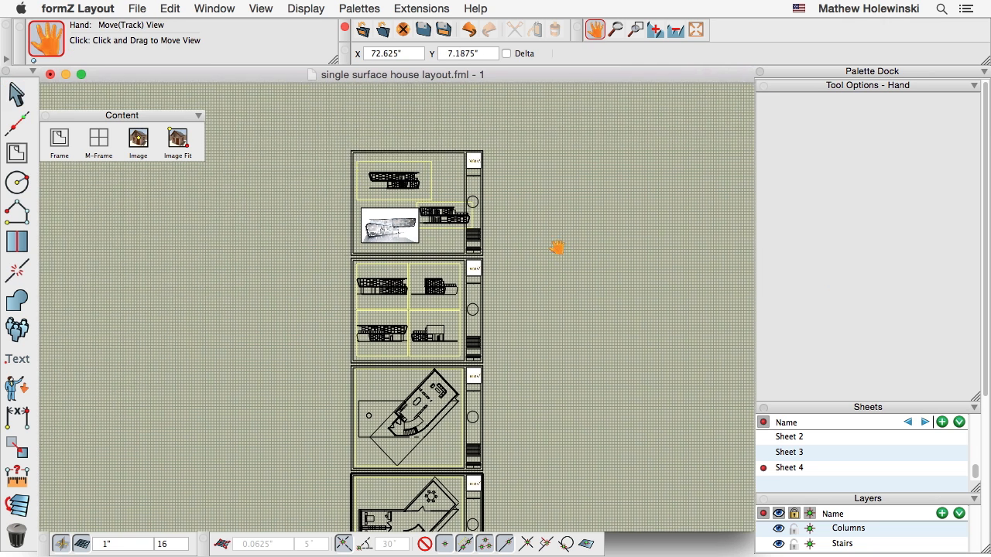
{"action": "left_click", "coordinate": [399, 176]}
{"action": "scroll", "coordinate": [400, 175], "scroll_direction": "up", "scroll_amount": 5}
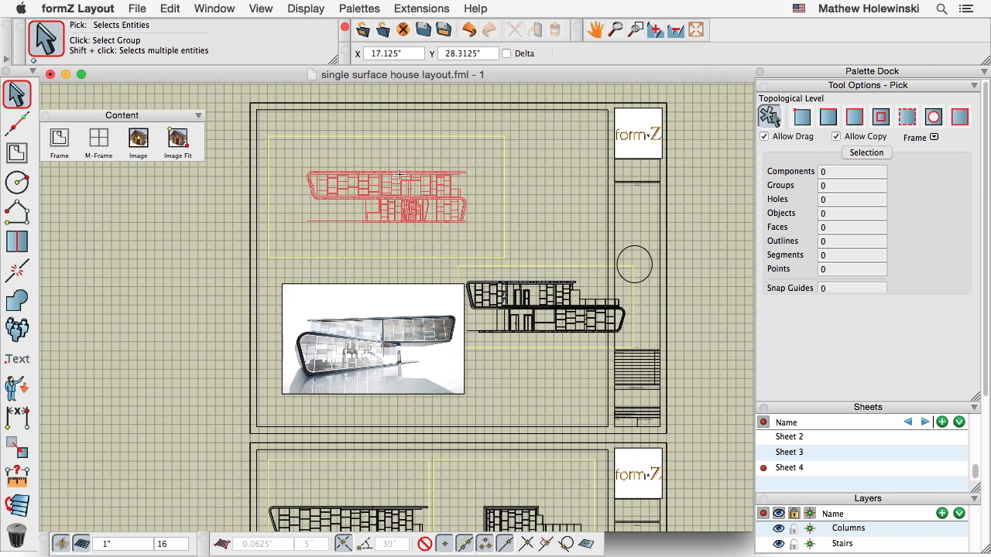
{"action": "scroll", "coordinate": [400, 175], "scroll_direction": "up", "scroll_amount": 4}
{"action": "middle_click_drag", "start_coordinate": [395, 166], "coordinate": [411, 179]}
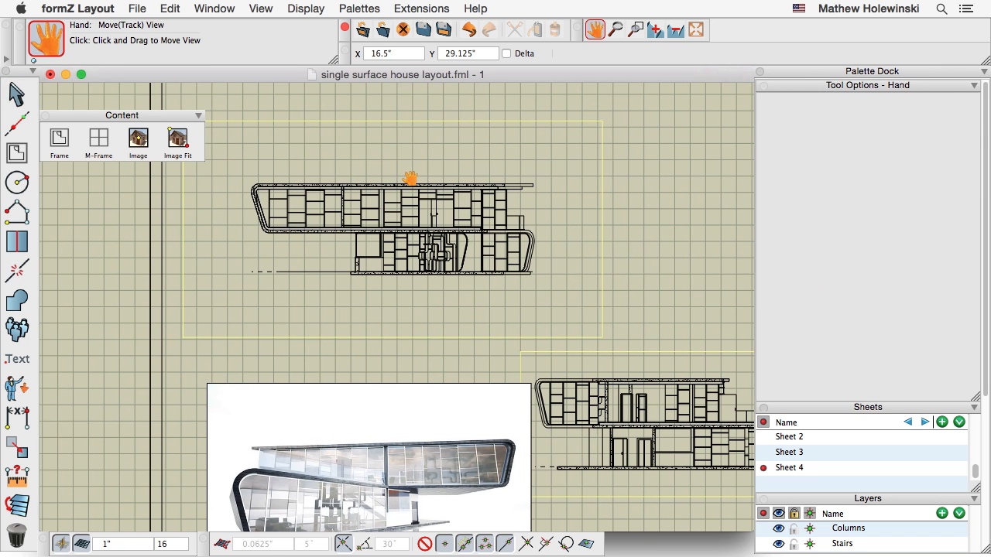
{"action": "left_click", "coordinate": [17, 448]}
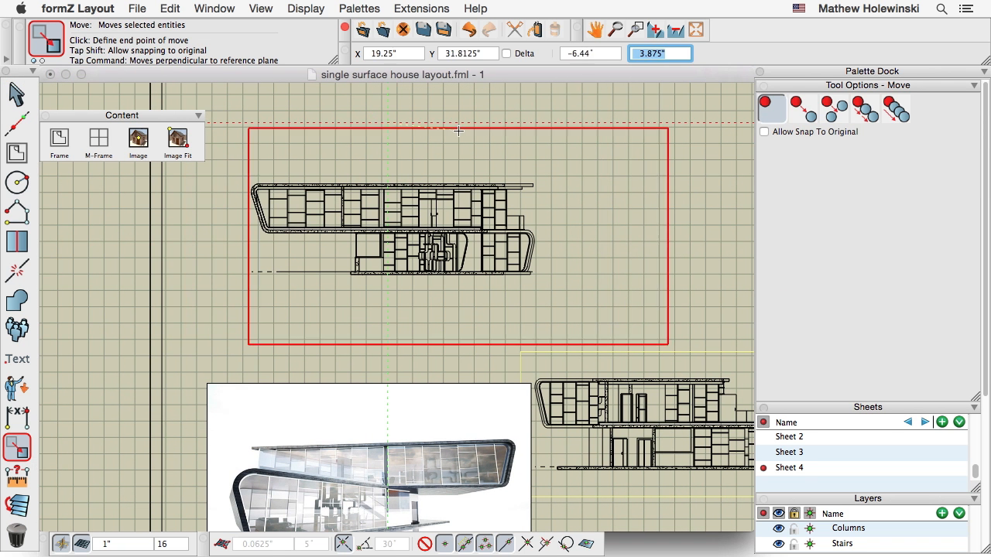
Place the section frame above the rendering, show its controls and select the control point midway along its right edge
{"action": "left_click", "coordinate": [416, 101]}
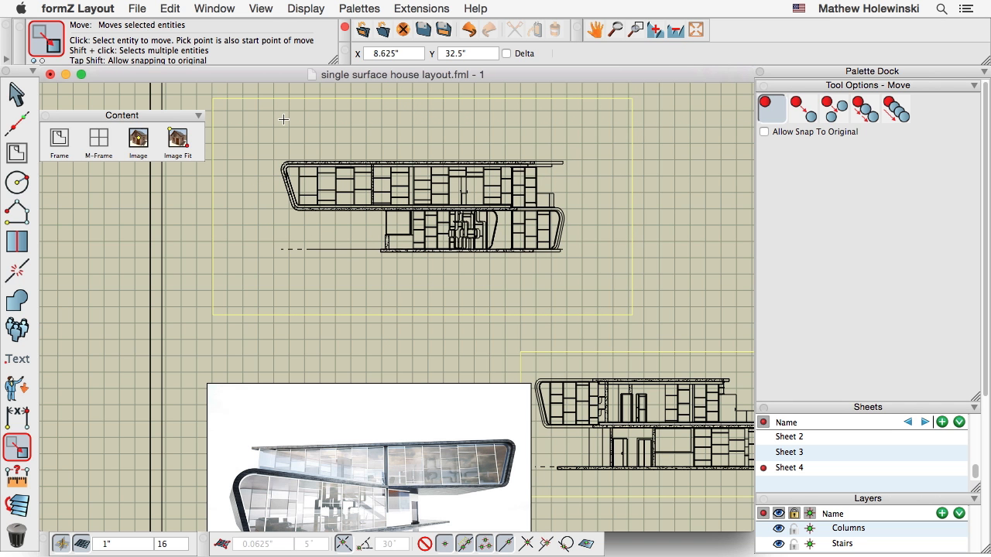
{"action": "left_click", "coordinate": [16, 92]}
{"action": "right_click", "coordinate": [406, 98]}
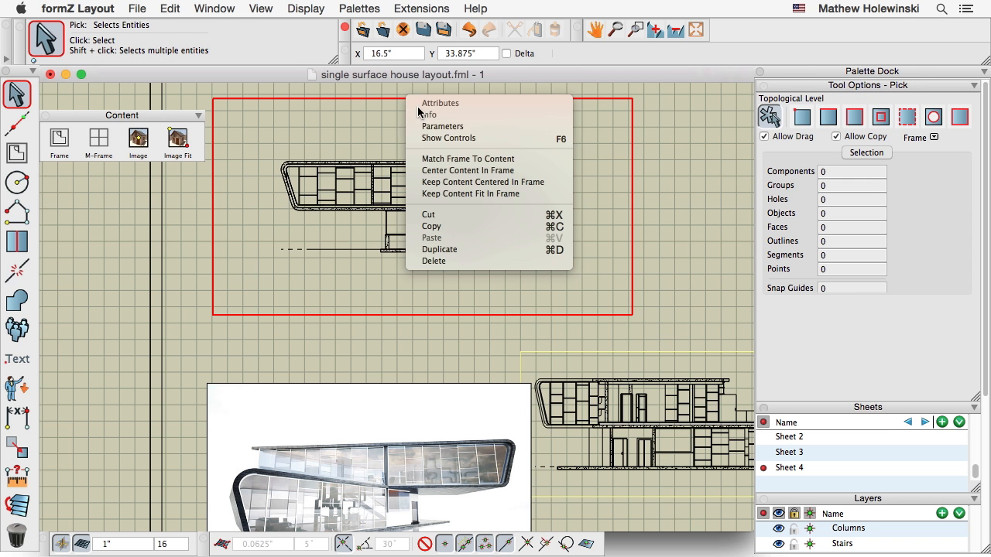
{"action": "left_click", "coordinate": [444, 139]}
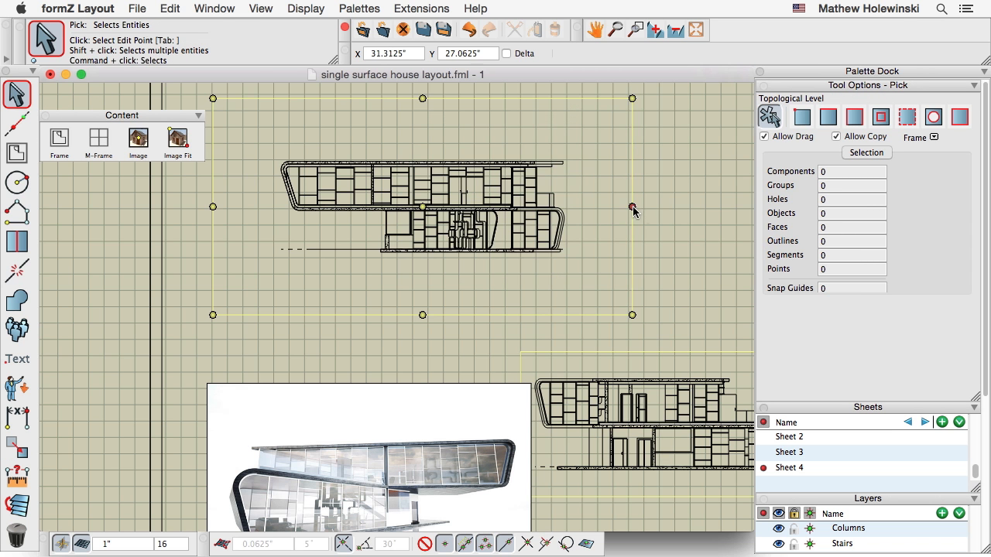
{"action": "mouse_move", "coordinate": [634, 207]}
{"action": "left_mouse_down"}
{"action": "mouse_move", "coordinate": [448, 206]}
{"action": "mouse_move", "coordinate": [638, 213]}
{"action": "left_mouse_up"}
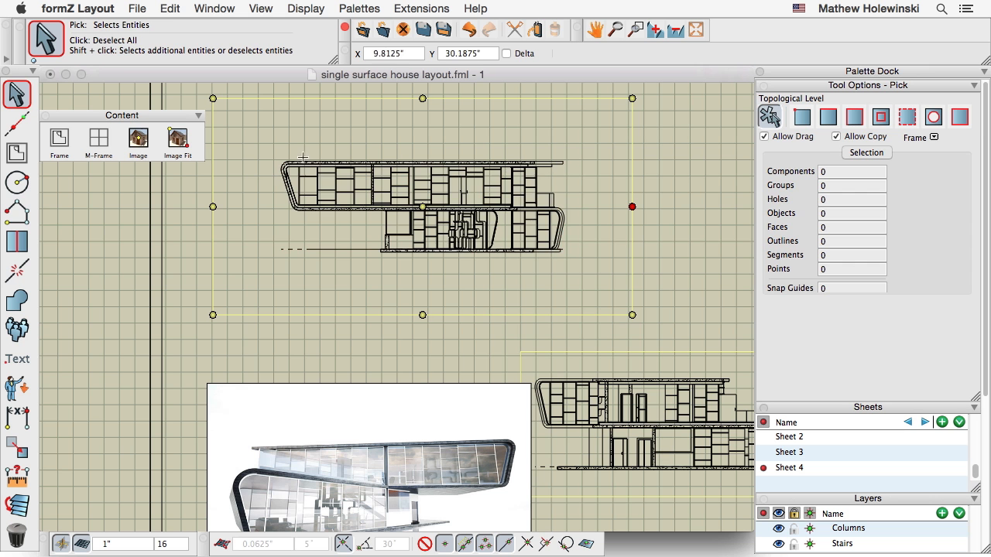
Move the section drawing itself slightly down and to the left within its frame, without making a copy
{"action": "left_click", "coordinate": [17, 448]}
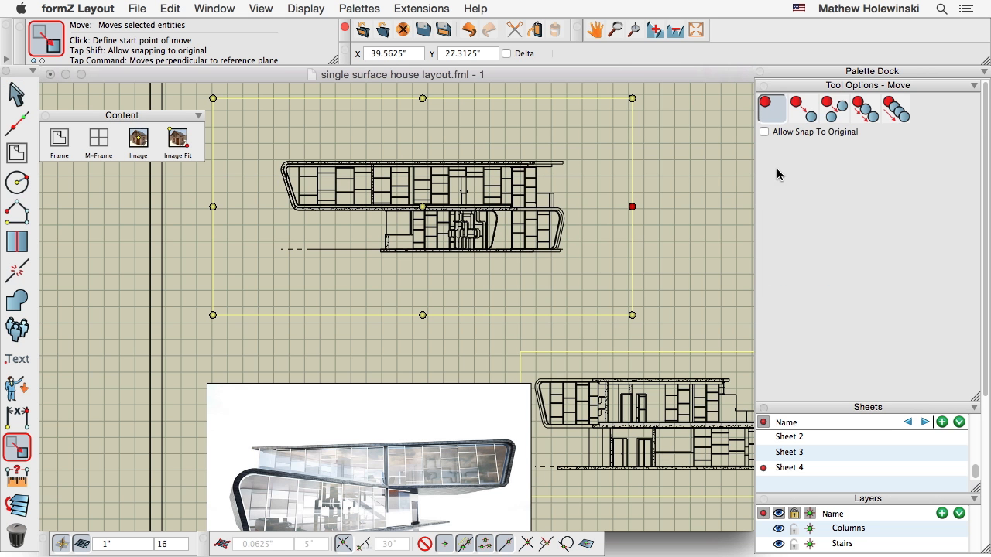
{"action": "scroll", "coordinate": [512, 222], "scroll_direction": "down", "scroll_amount": 2}
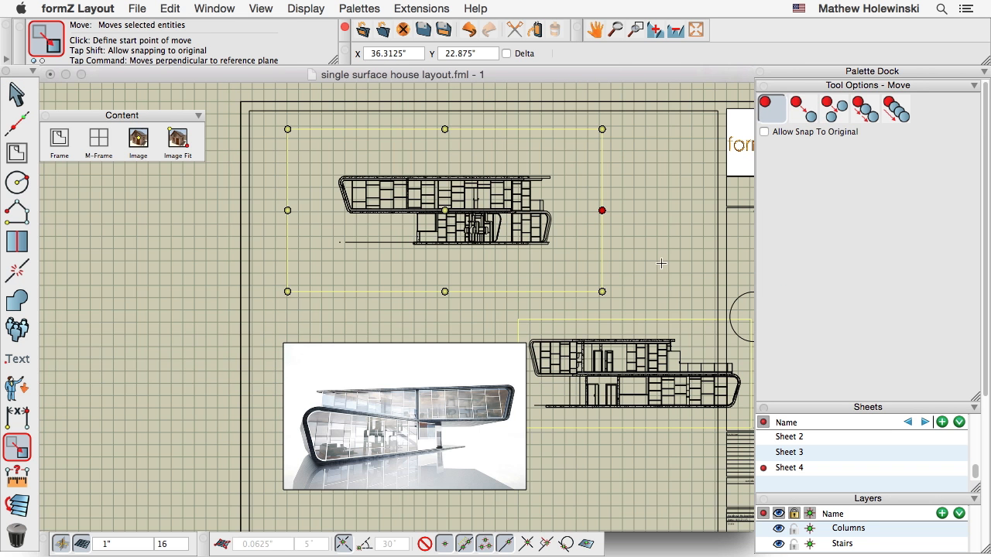
{"action": "left_click_drag", "start_coordinate": [660, 264], "coordinate": [637, 233]}
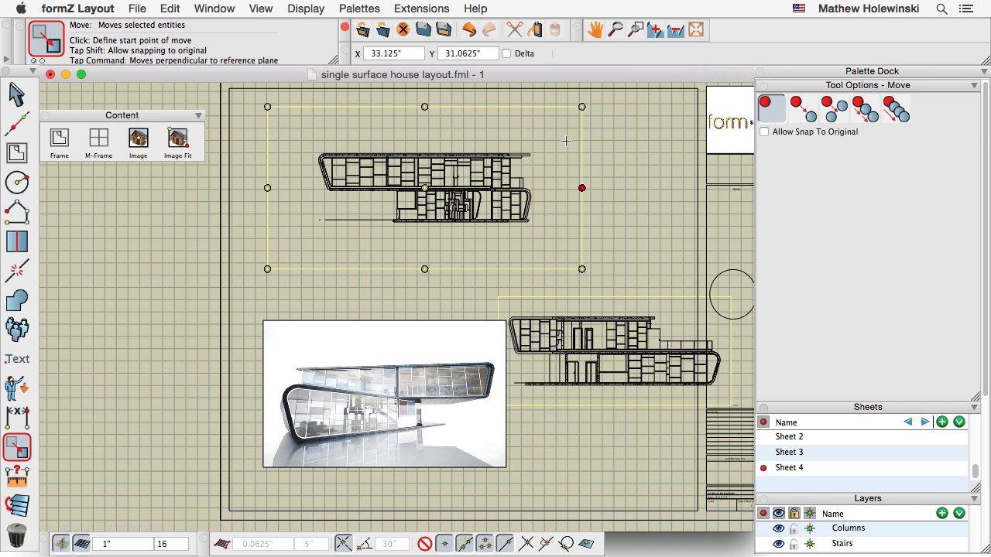
{"action": "left_click", "coordinate": [17, 92]}
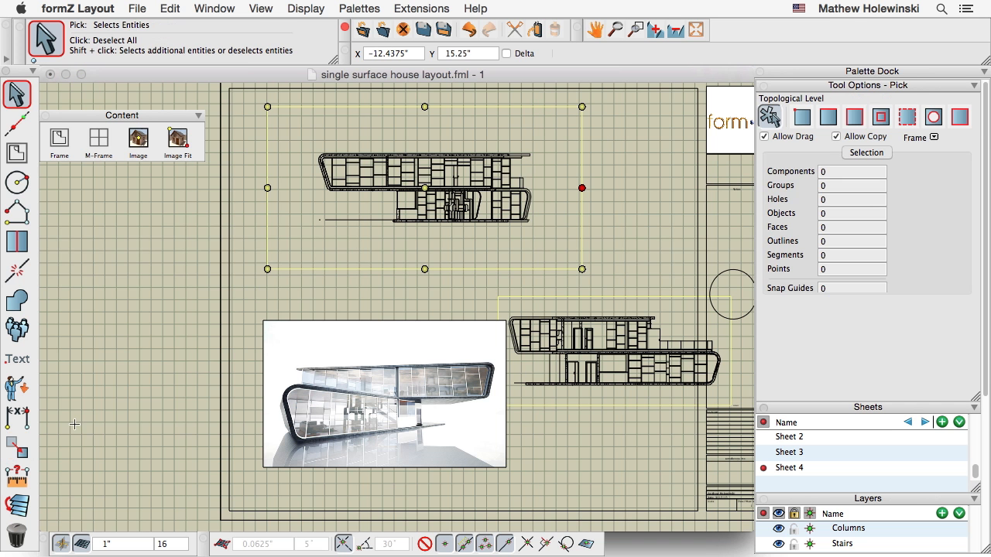
{"action": "left_click", "coordinate": [19, 448]}
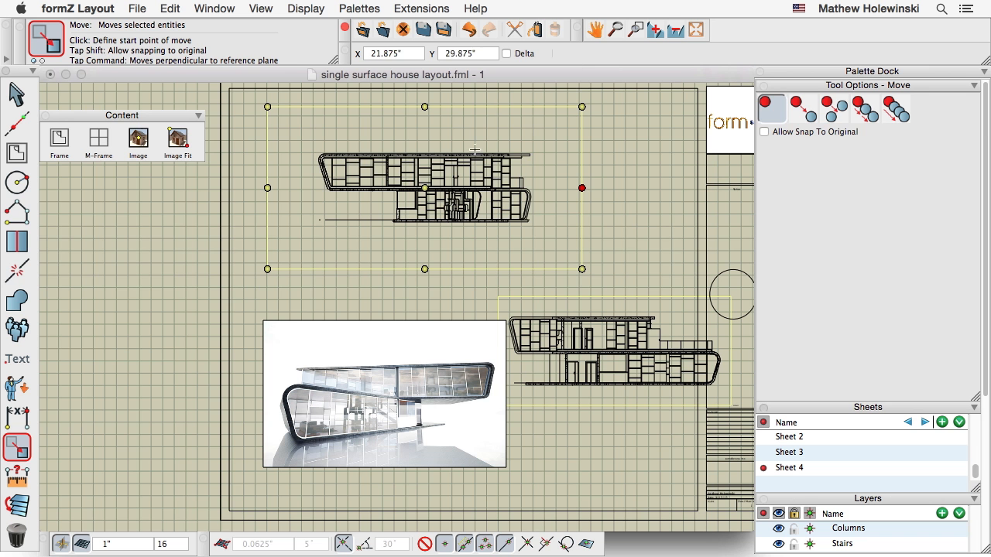
{"action": "key", "text": "alt"}
{"action": "key", "text": "Escape"}
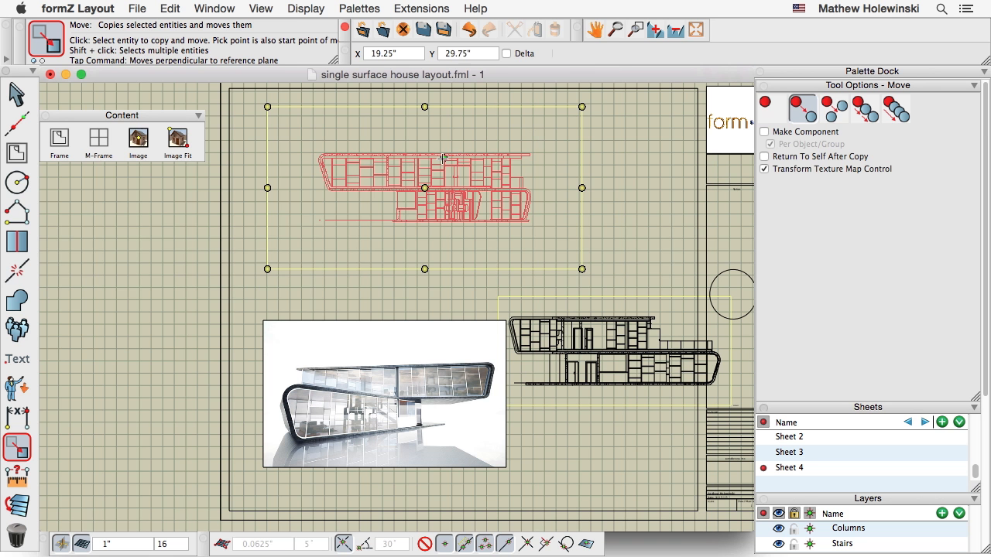
{"action": "left_click", "coordinate": [441, 158]}
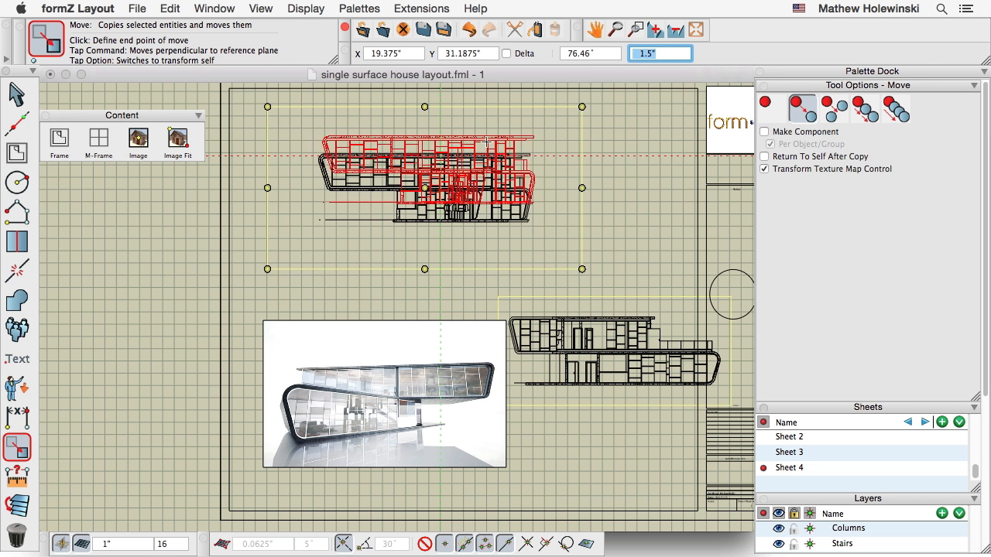
{"action": "key", "text": "alt"}
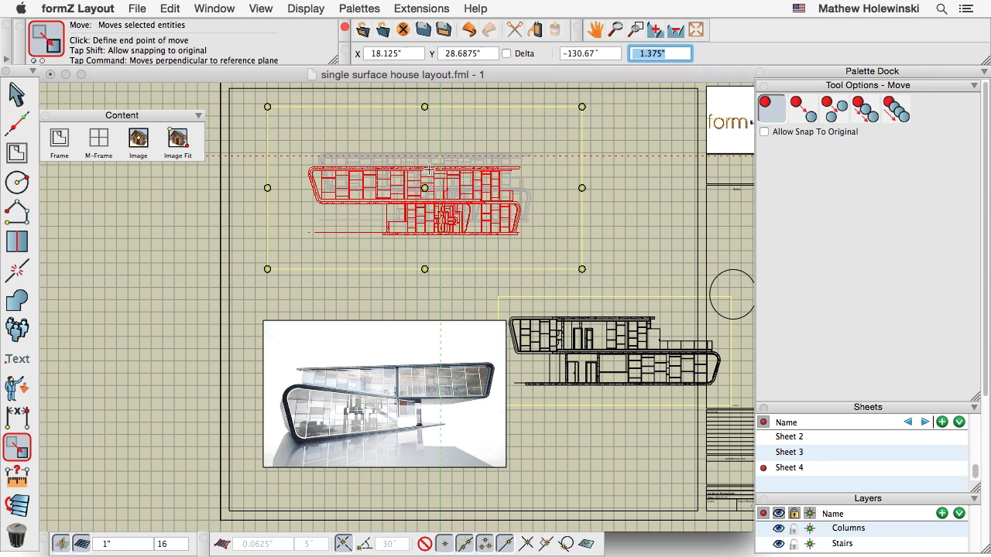
{"action": "left_click", "coordinate": [432, 171]}
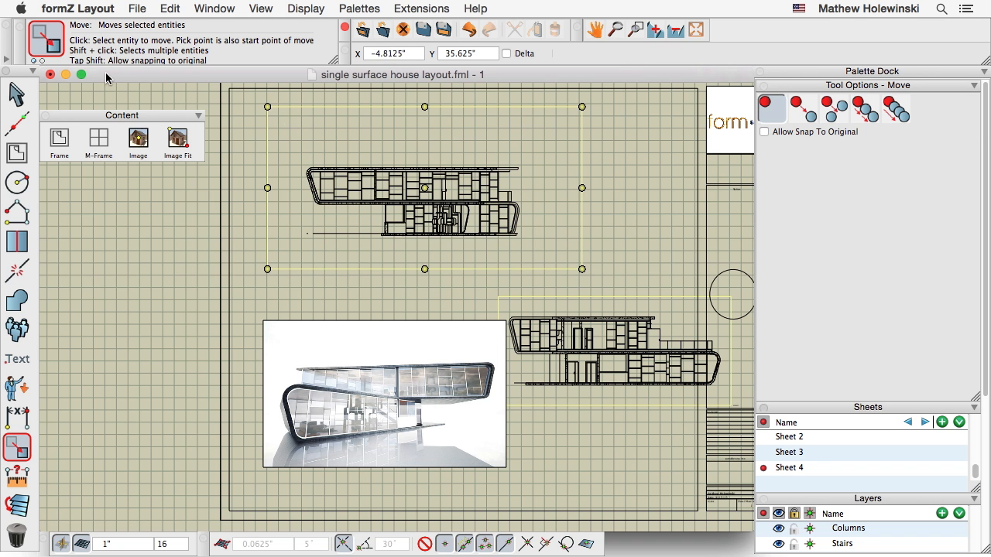
Review the section frame's parameters, including its source file, drawing scale and clipping plane settings
{"action": "left_click", "coordinate": [16, 94]}
{"action": "right_click", "coordinate": [316, 108]}
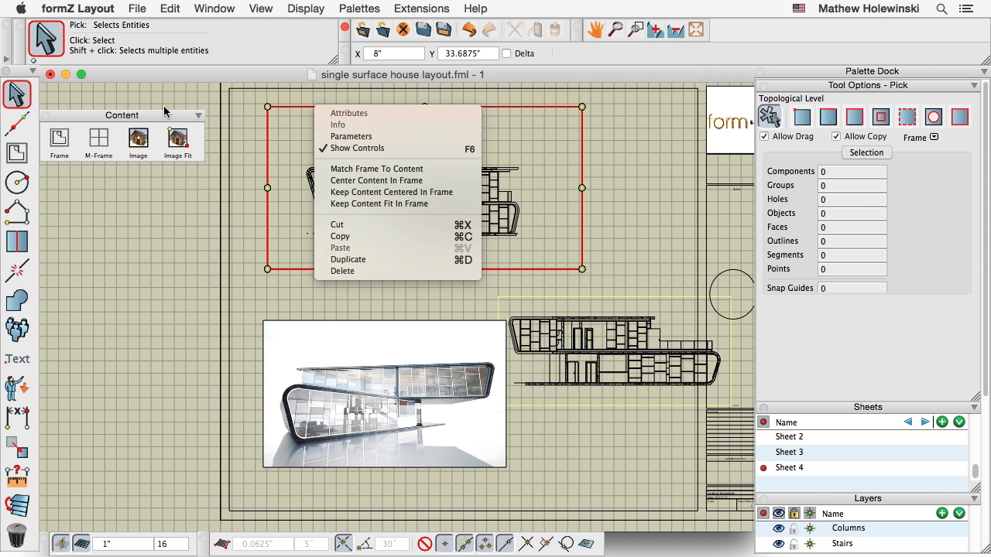
{"action": "left_click", "coordinate": [18, 91]}
{"action": "right_click", "coordinate": [321, 107]}
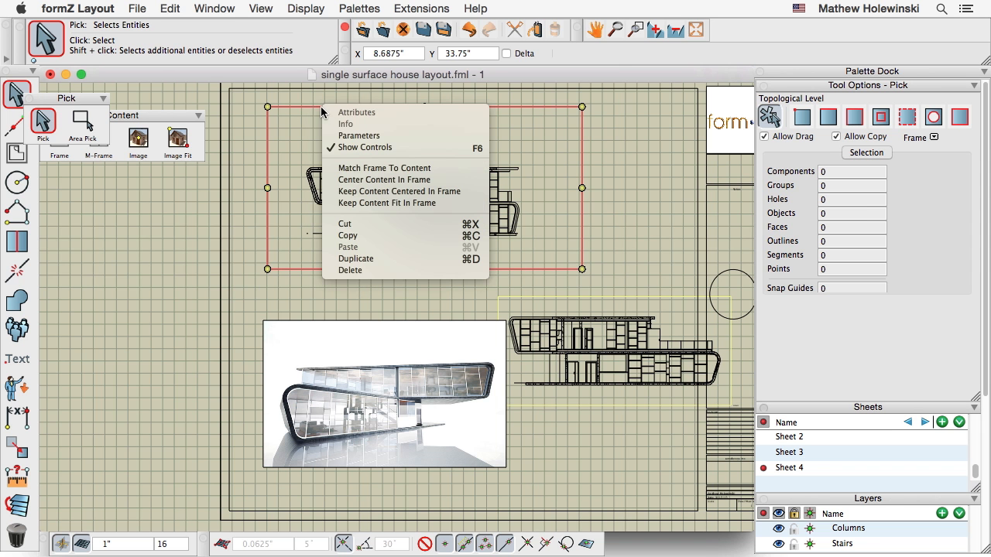
{"action": "left_click", "coordinate": [353, 135]}
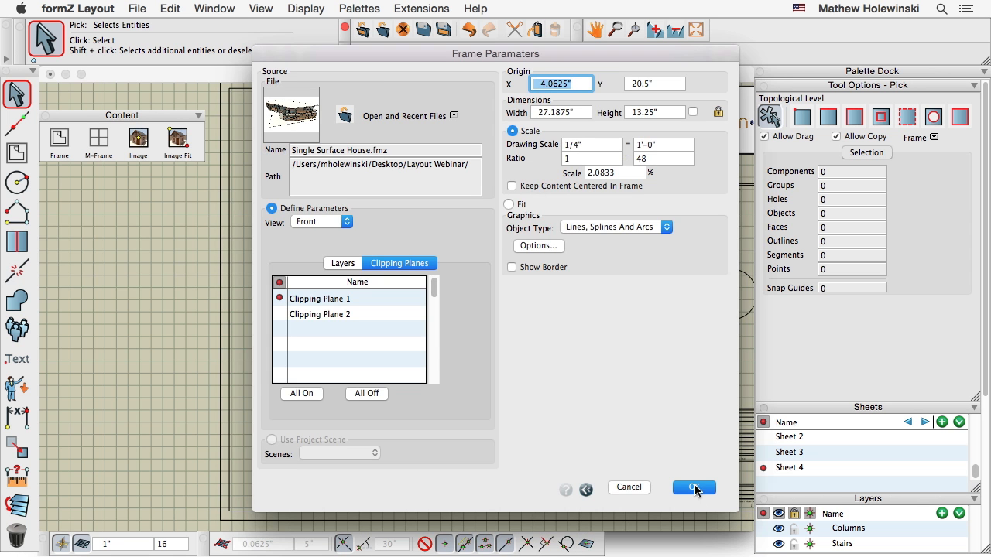
{"action": "left_click", "coordinate": [694, 487]}
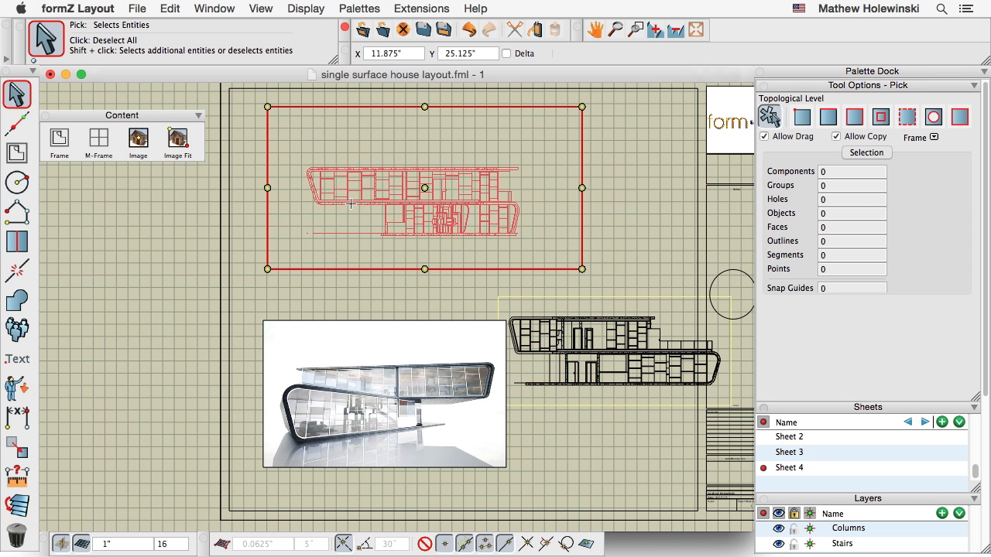
Ungroup the section drawing inside the upper frame
{"action": "left_click", "coordinate": [23, 93]}
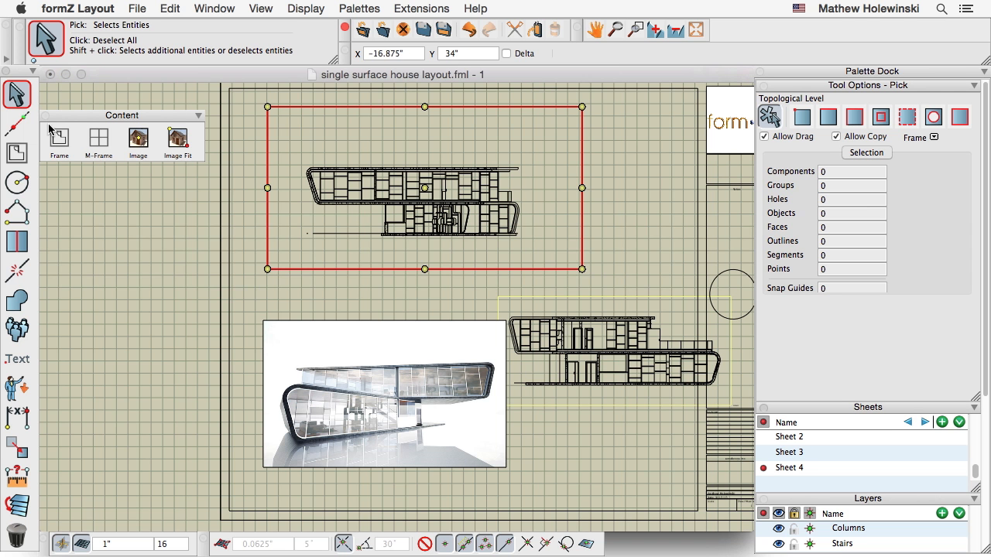
{"action": "left_click", "coordinate": [178, 246]}
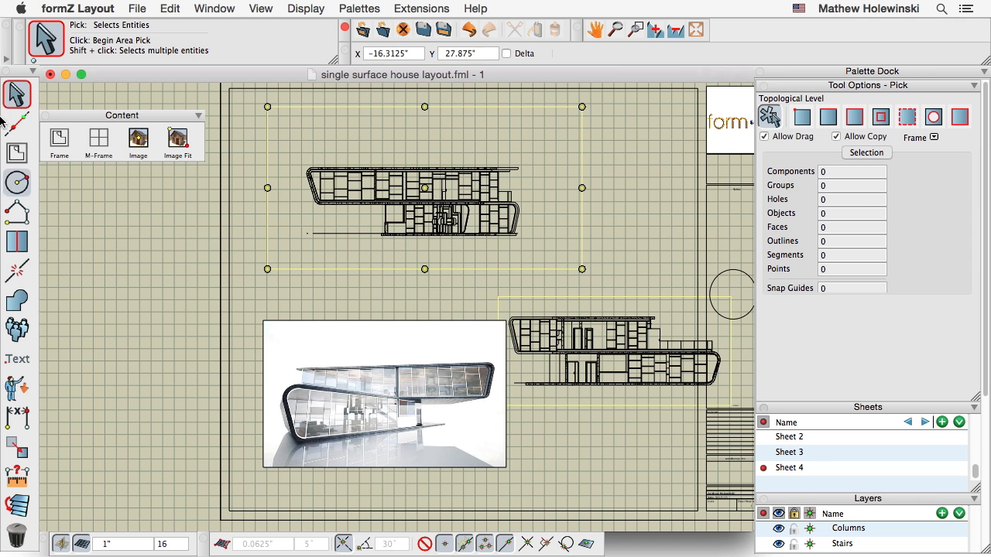
{"action": "left_click", "coordinate": [401, 172]}
{"action": "right_click", "coordinate": [402, 172]}
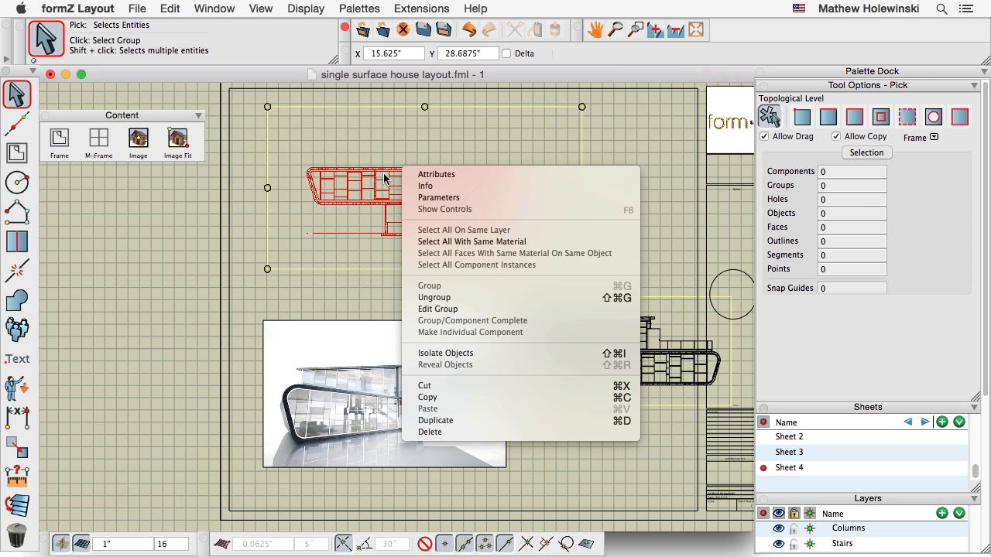
{"action": "left_click", "coordinate": [452, 298]}
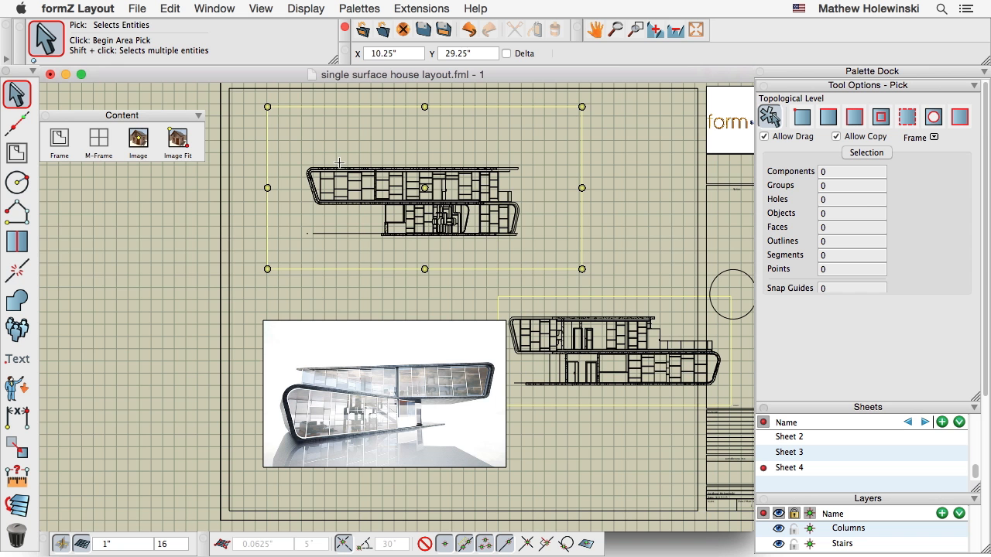
Move individual pieces of the section's roof linework upward, away from the rest of the drawing
{"action": "scroll", "coordinate": [378, 190], "scroll_direction": "up", "scroll_amount": 3}
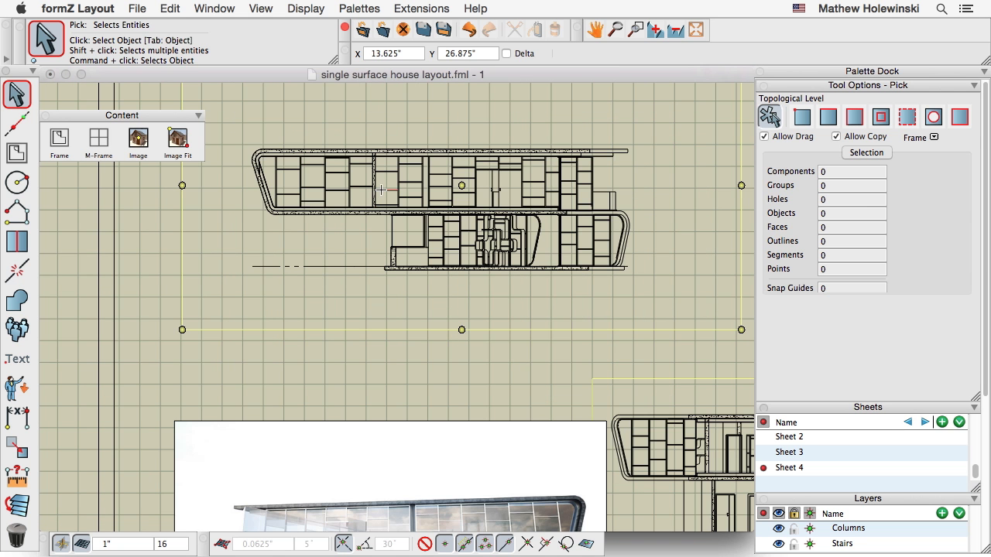
{"action": "scroll", "coordinate": [381, 190], "scroll_direction": "up", "scroll_amount": 2}
{"action": "scroll", "coordinate": [357, 257], "scroll_direction": "down", "scroll_amount": 1}
{"action": "middle_click_drag", "start_coordinate": [358, 259], "coordinate": [391, 314]}
{"action": "left_click", "coordinate": [17, 447]}
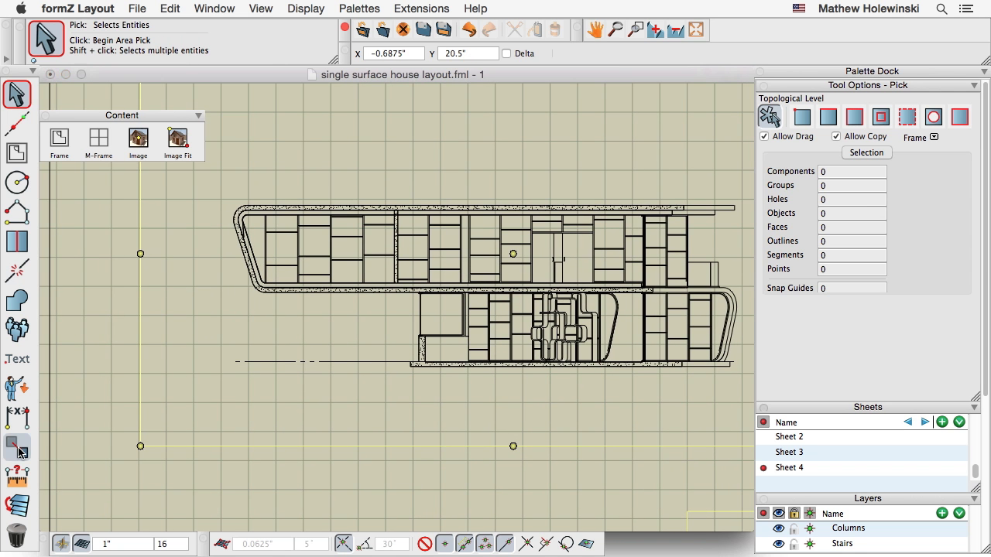
{"action": "left_click", "coordinate": [400, 209]}
{"action": "left_click", "coordinate": [400, 179]}
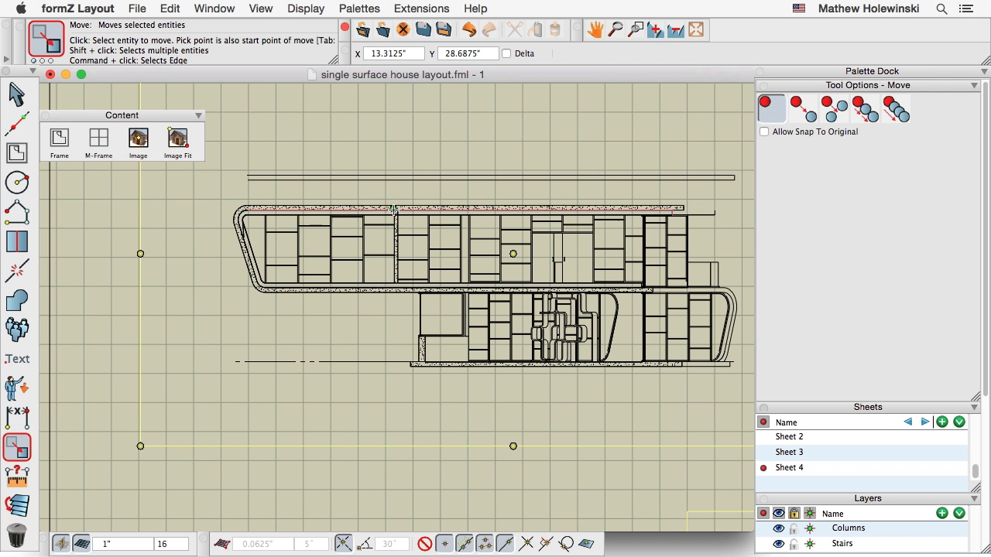
{"action": "left_click", "coordinate": [394, 209]}
{"action": "left_click", "coordinate": [393, 194]}
{"action": "left_click", "coordinate": [362, 207]}
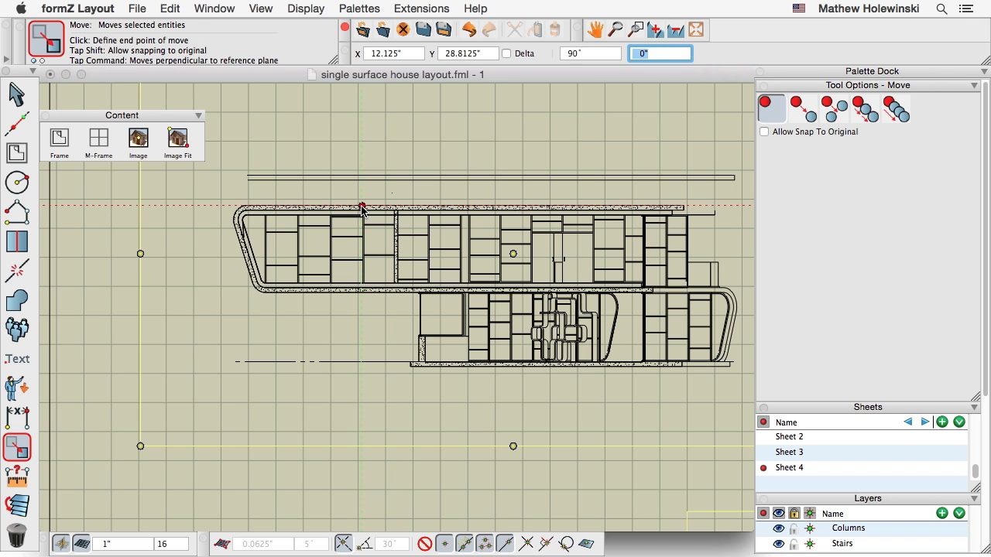
{"action": "left_click", "coordinate": [362, 189]}
{"action": "left_click", "coordinate": [238, 210]}
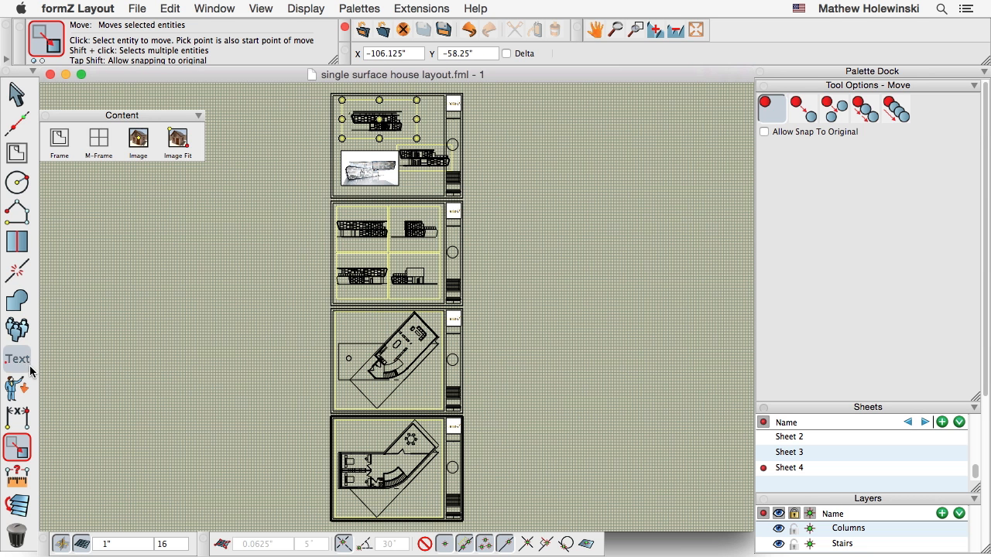
Float the dimension tools over the drawing area and make Sheet 3 the active sheet
{"action": "mouse_move", "coordinate": [31, 372]}
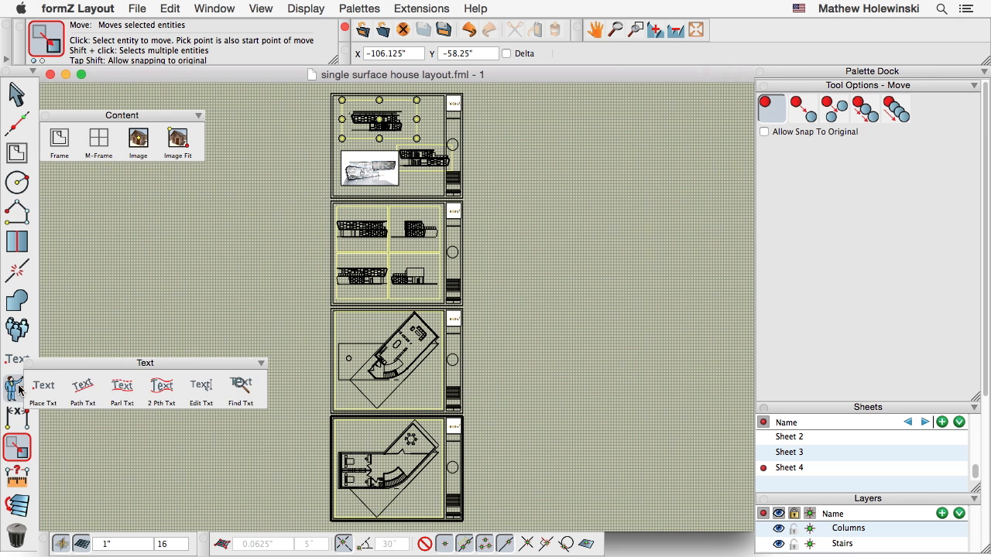
{"action": "mouse_move", "coordinate": [17, 418]}
{"action": "left_click_drag", "start_coordinate": [89, 422], "coordinate": [82, 474]}
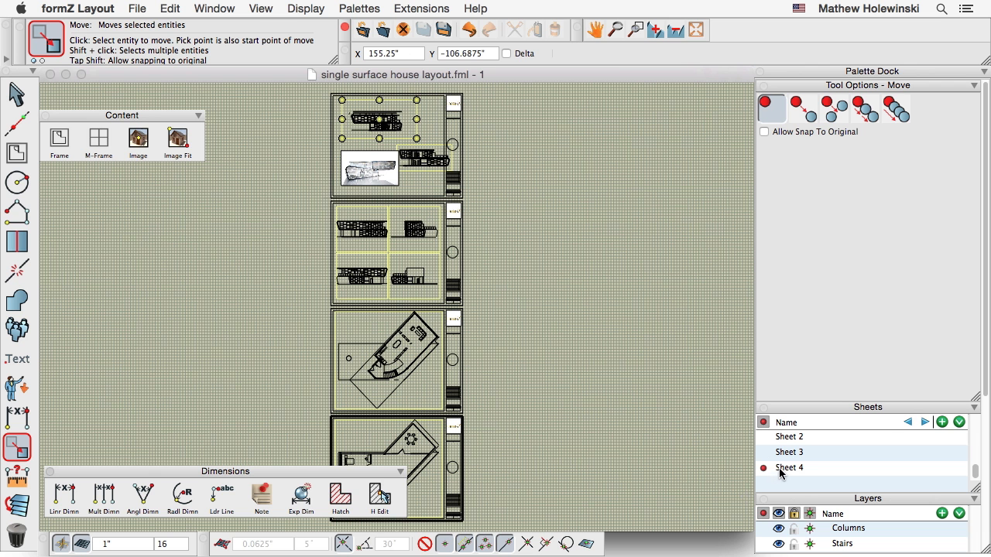
{"action": "left_click", "coordinate": [764, 453]}
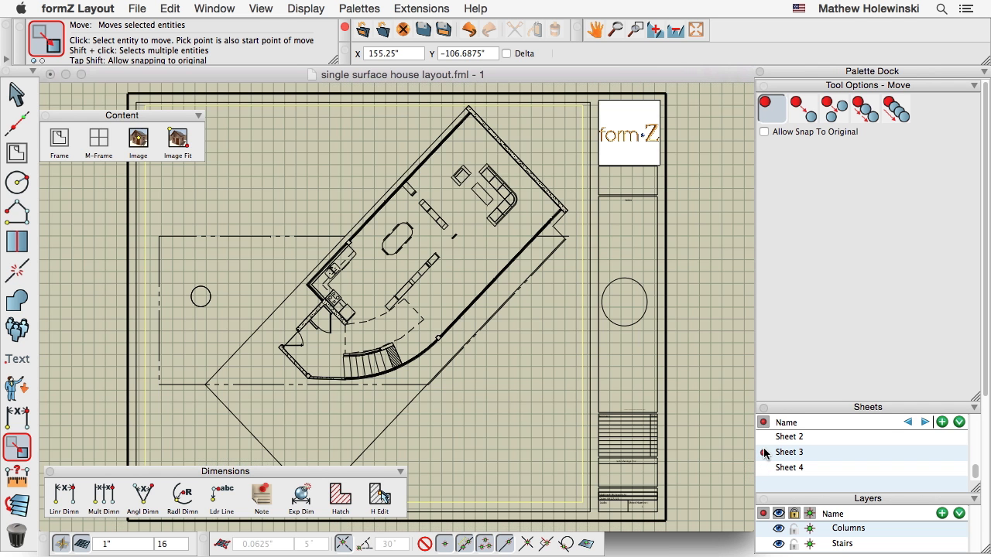
Add a linear dimension below the floor plan for the horizontal distance between the two ends of the outer diagonal edge
{"action": "left_click", "coordinate": [66, 497]}
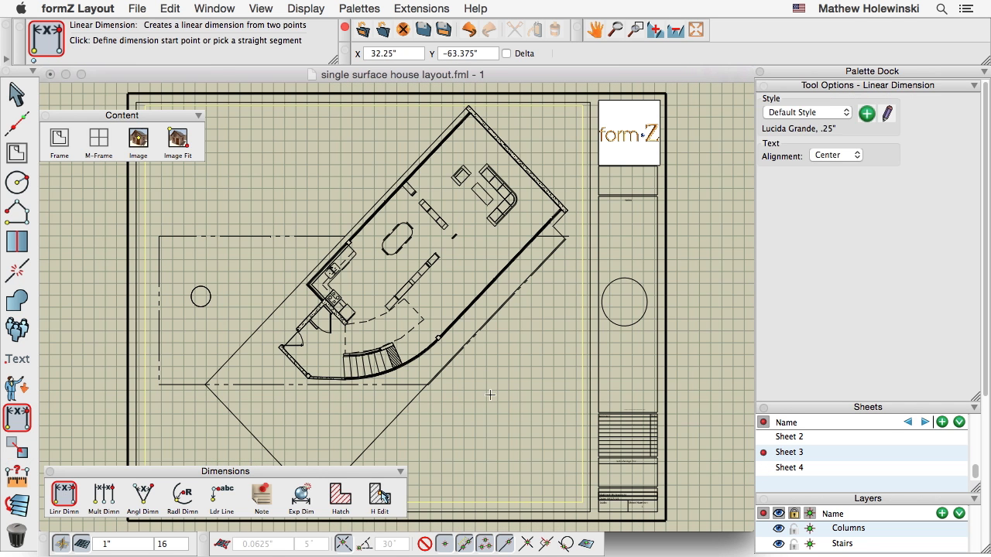
{"action": "scroll", "coordinate": [494, 392], "scroll_direction": "up", "scroll_amount": 2}
{"action": "middle_click_drag", "start_coordinate": [489, 391], "coordinate": [433, 389]}
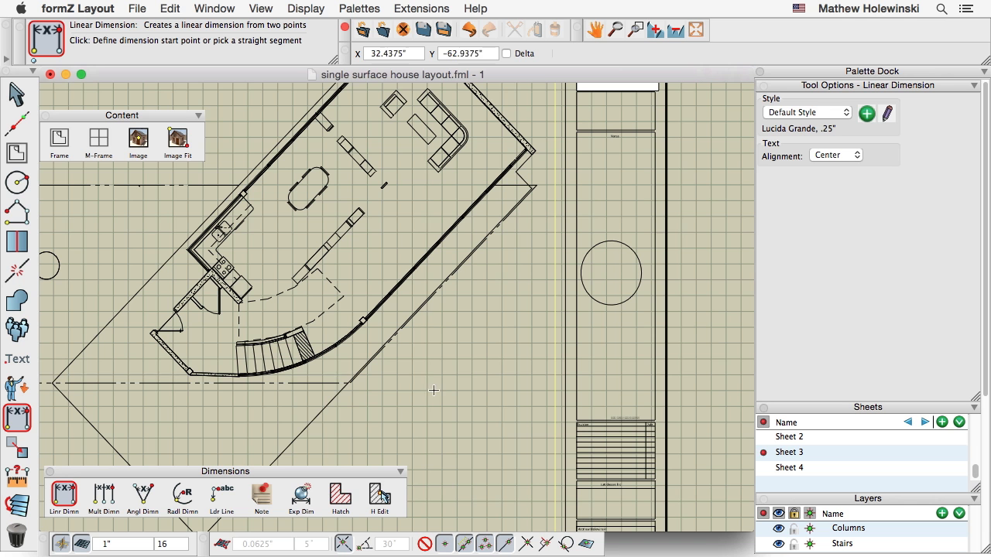
{"action": "left_click", "coordinate": [350, 383]}
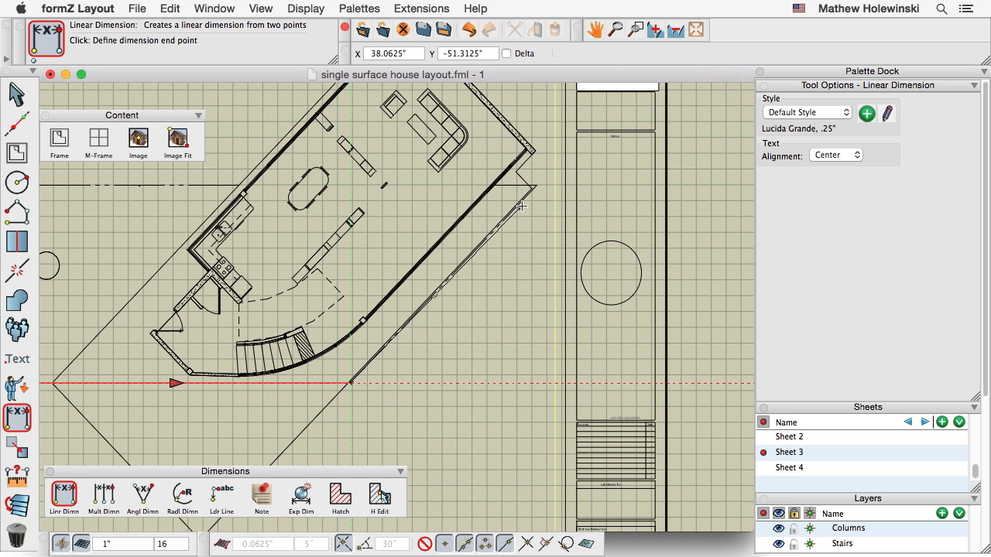
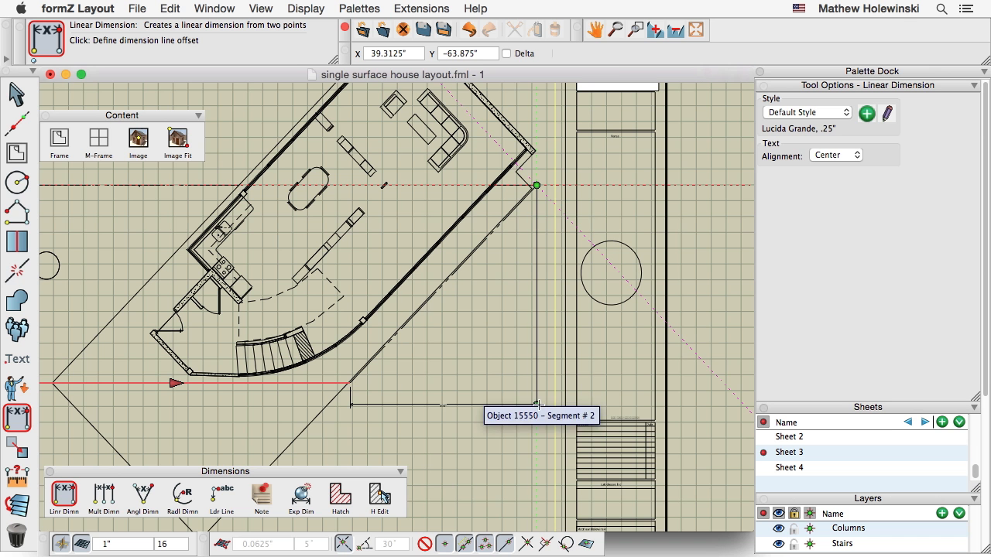
{"action": "left_click", "coordinate": [538, 404]}
Add a chain of three dimensions along the straight diagonal outer wall, with the dimension line offset beyond the outer diagonal edge
{"action": "left_click", "coordinate": [104, 496]}
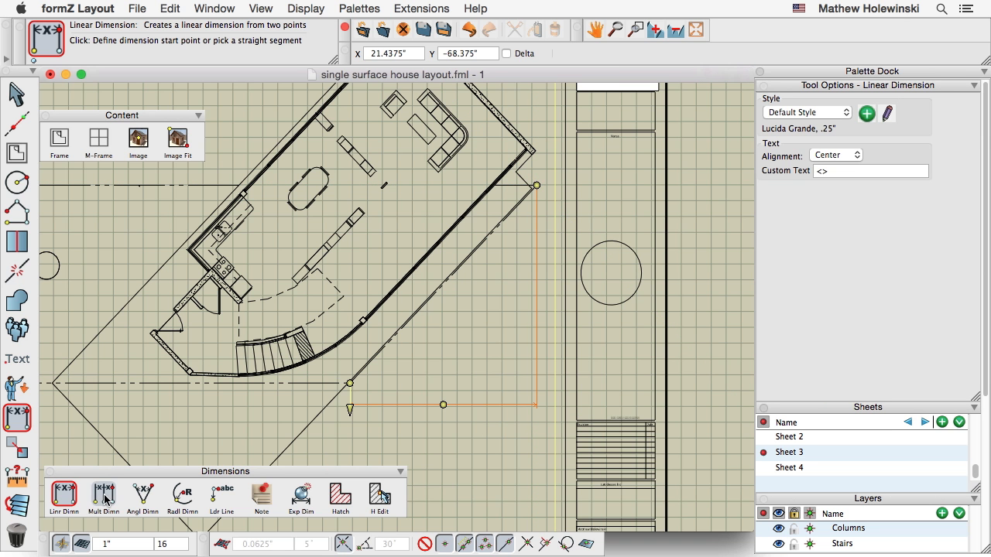
{"action": "scroll", "coordinate": [419, 293], "scroll_direction": "up", "scroll_amount": 3}
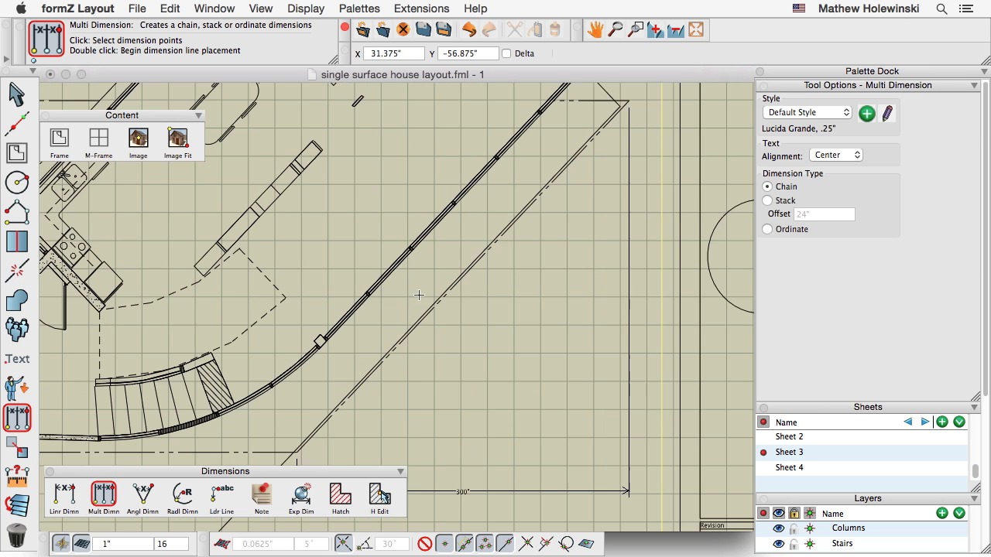
{"action": "middle_click_drag", "start_coordinate": [419, 295], "coordinate": [382, 312]}
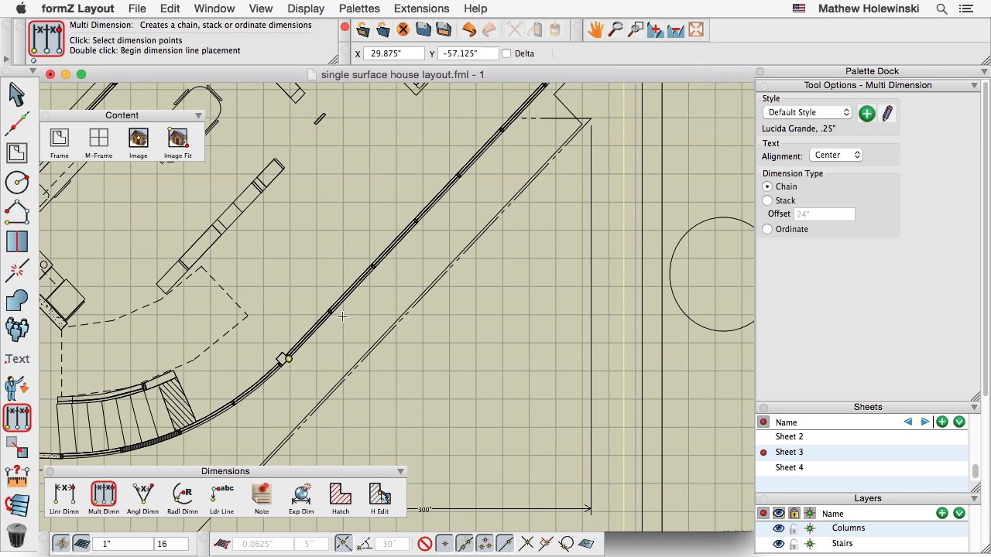
{"action": "left_click", "coordinate": [375, 268]}
{"action": "double_click", "coordinate": [579, 95]}
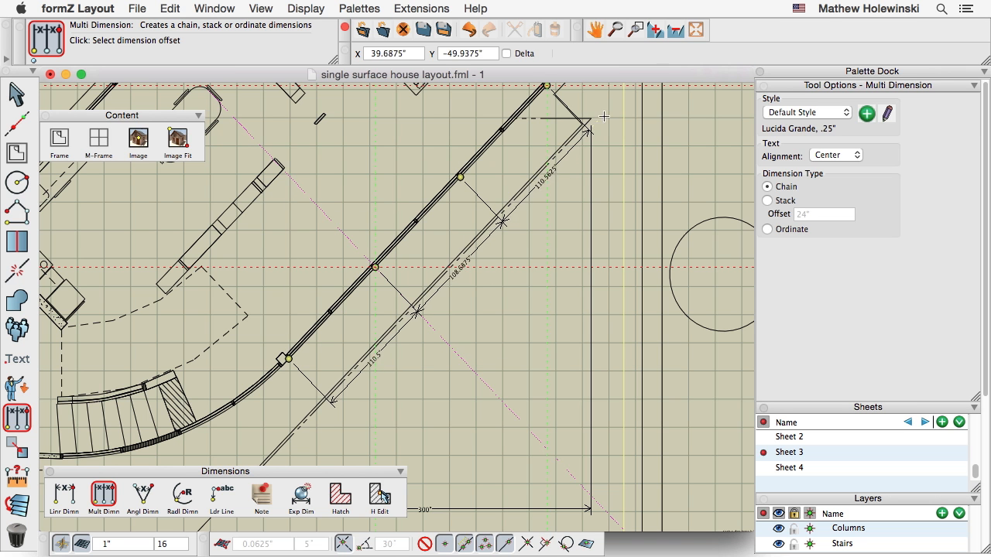
{"action": "left_click", "coordinate": [620, 141]}
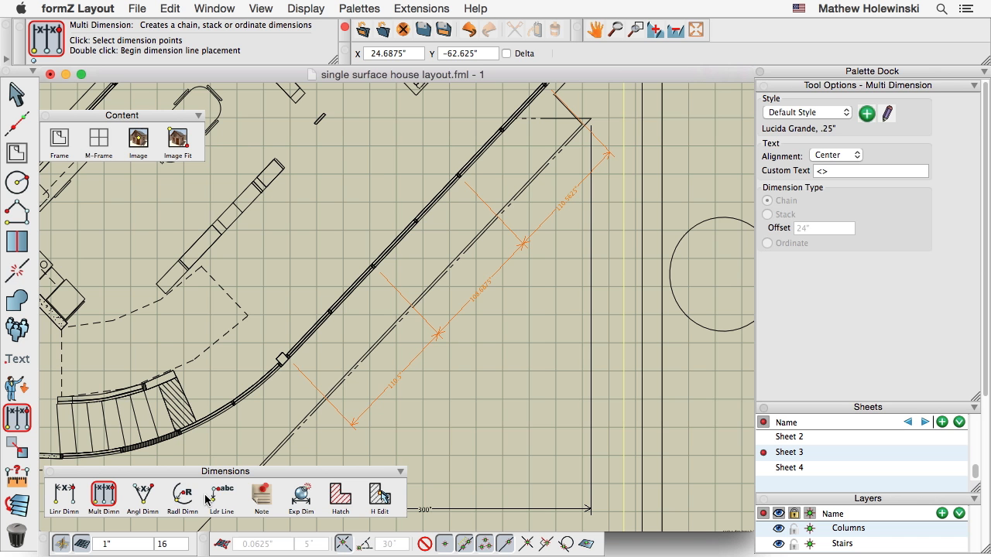
Add radial dimensions to the rounded end of the dining table and the curved corner of the sofa
{"action": "left_click", "coordinate": [182, 498]}
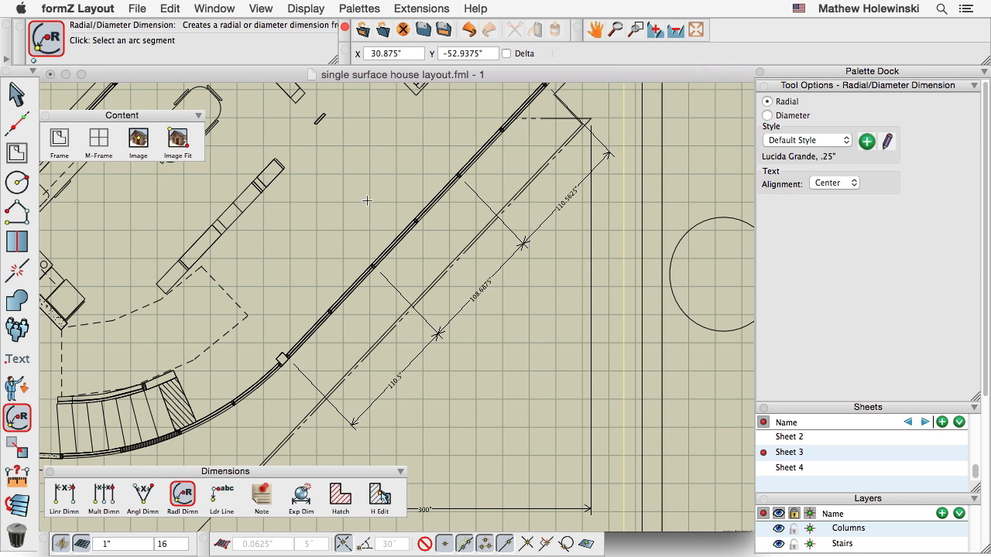
{"action": "scroll", "coordinate": [356, 201], "scroll_direction": "down", "scroll_amount": 2}
{"action": "middle_click_drag", "start_coordinate": [353, 197], "coordinate": [352, 249]}
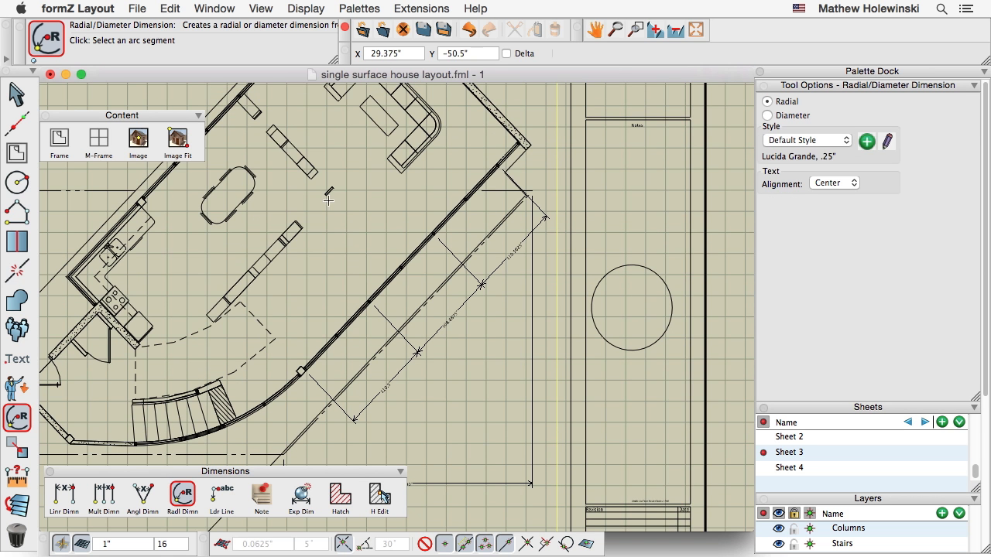
{"action": "scroll", "coordinate": [282, 206], "scroll_direction": "up", "scroll_amount": 1}
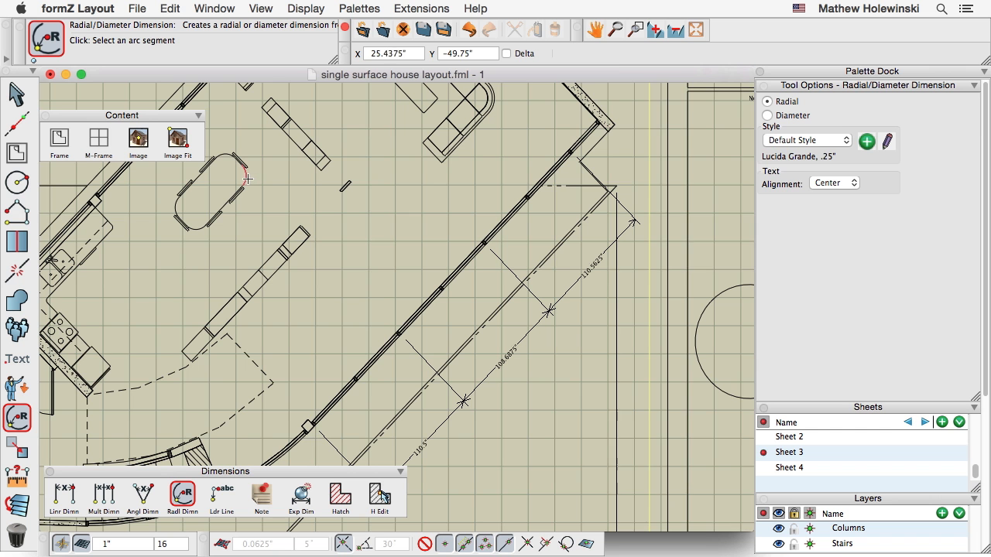
{"action": "left_click", "coordinate": [247, 179]}
{"action": "left_click", "coordinate": [338, 206]}
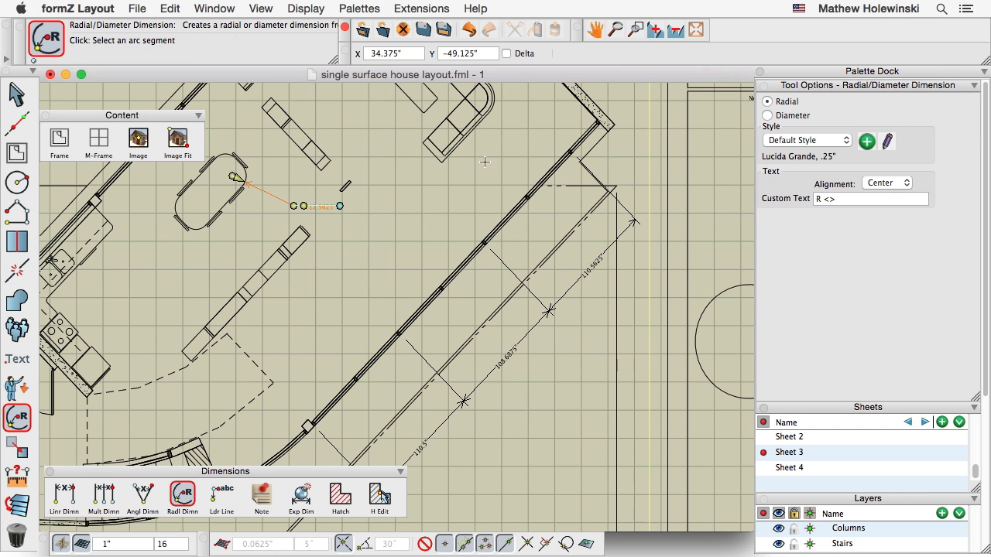
{"action": "left_click", "coordinate": [494, 96]}
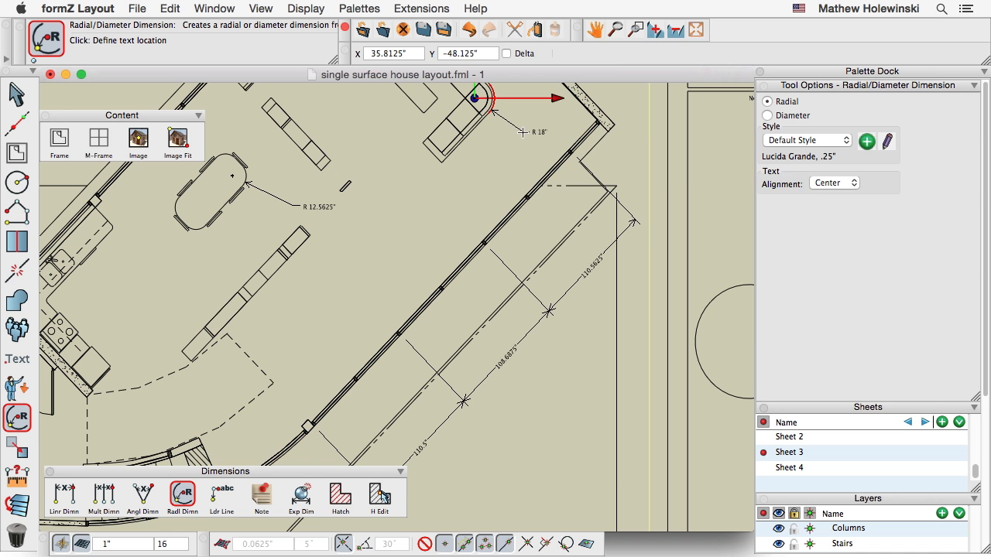
{"action": "left_click", "coordinate": [523, 132]}
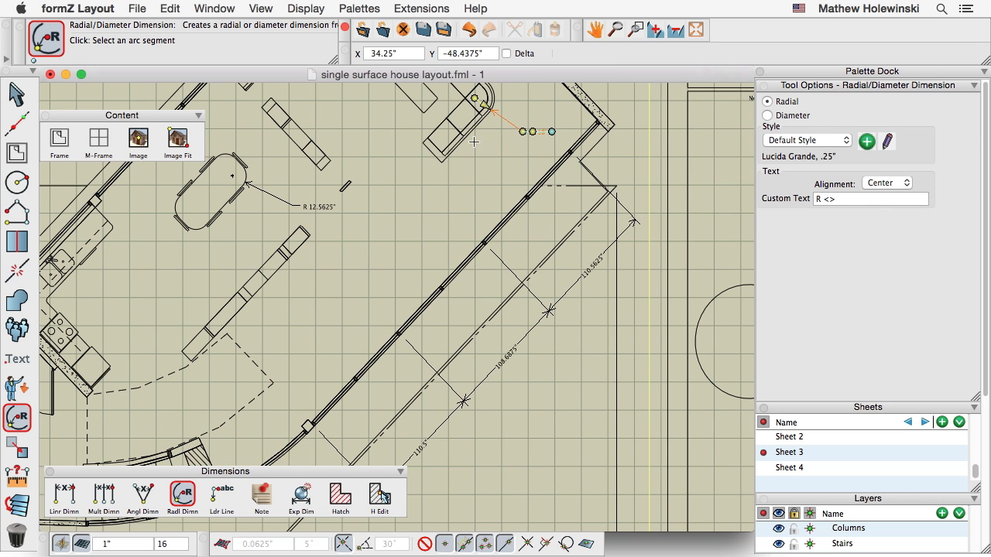
Select the lowest dimension of the diagonal chain and open the dimension styles for editing
{"action": "scroll", "coordinate": [365, 161], "scroll_direction": "down", "scroll_amount": 5}
{"action": "middle_click_drag", "start_coordinate": [429, 234], "coordinate": [425, 205]}
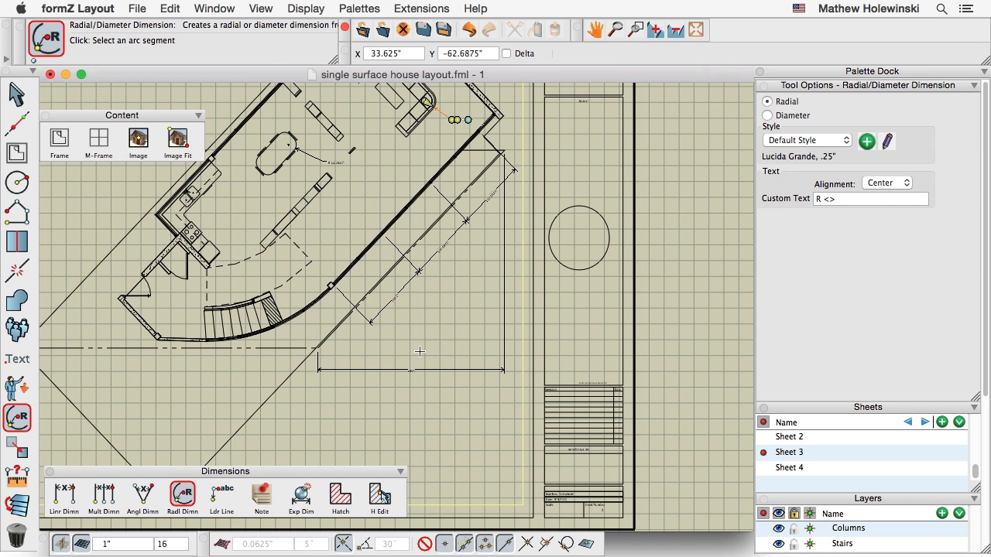
{"action": "scroll", "coordinate": [430, 314], "scroll_direction": "up", "scroll_amount": 2}
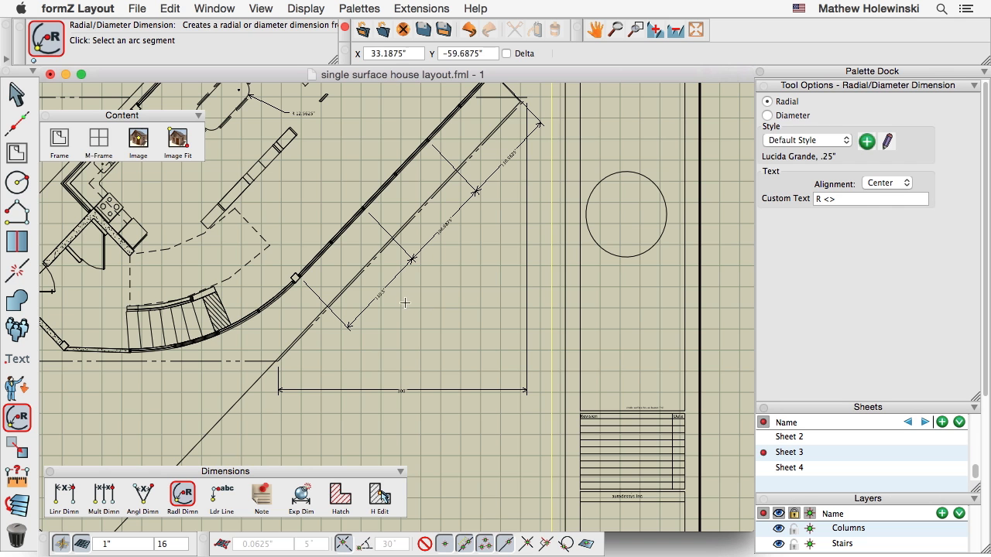
{"action": "left_click", "coordinate": [16, 94]}
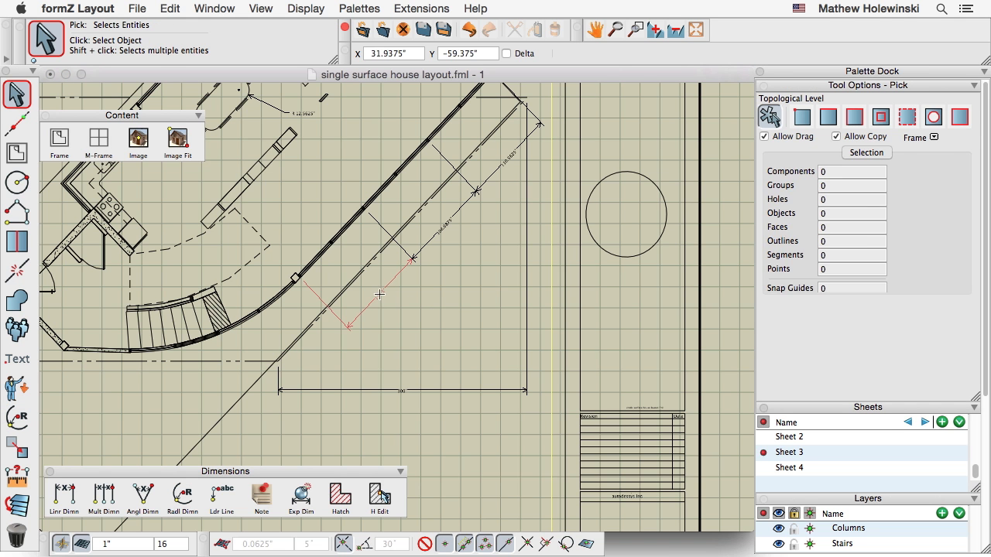
{"action": "left_click", "coordinate": [380, 294]}
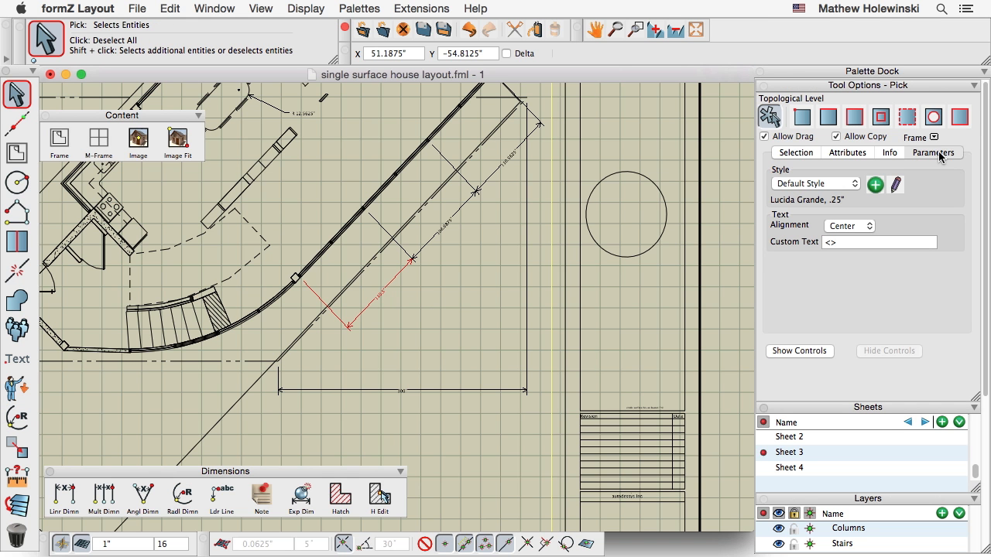
{"action": "left_click", "coordinate": [811, 183]}
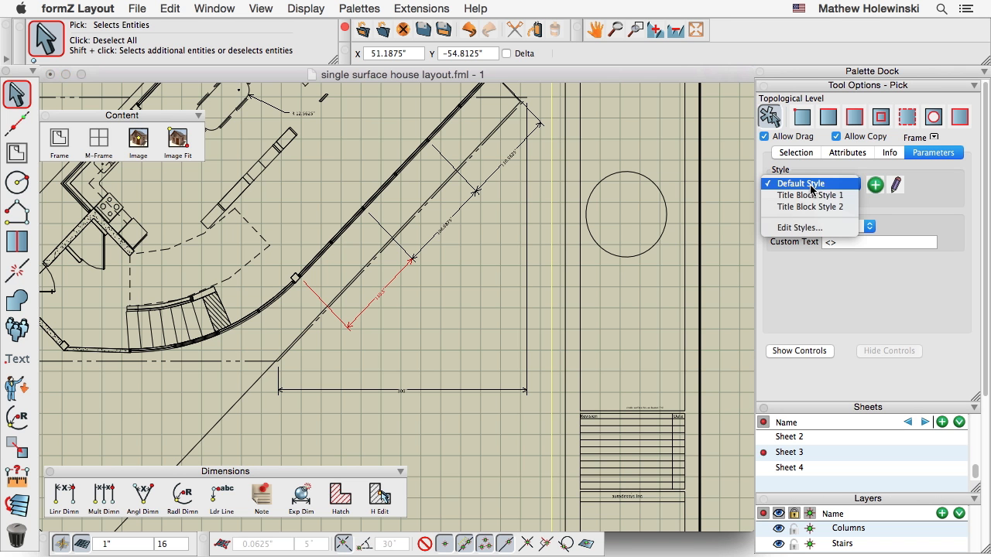
{"action": "left_click", "coordinate": [811, 228]}
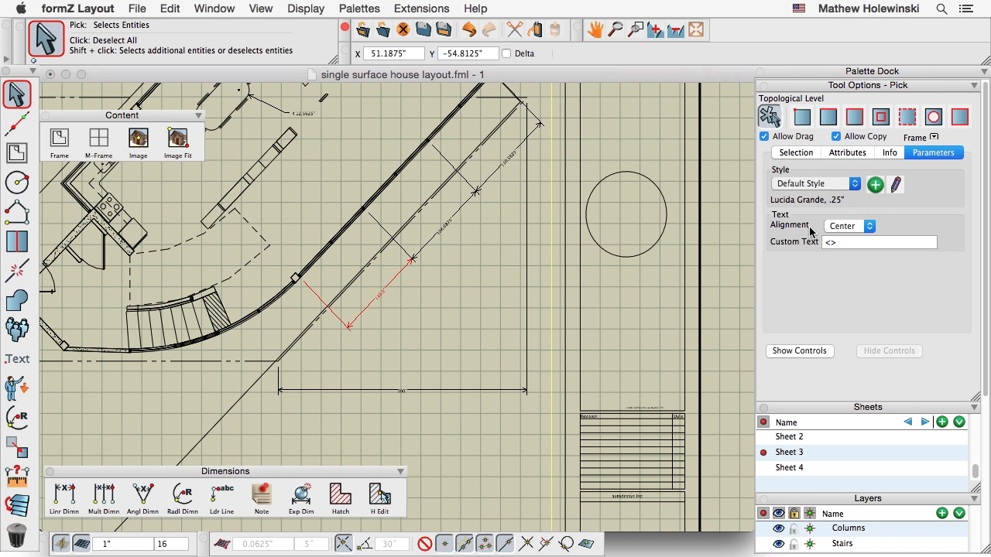
{"action": "left_click_drag", "start_coordinate": [537, 57], "coordinate": [463, 65]}
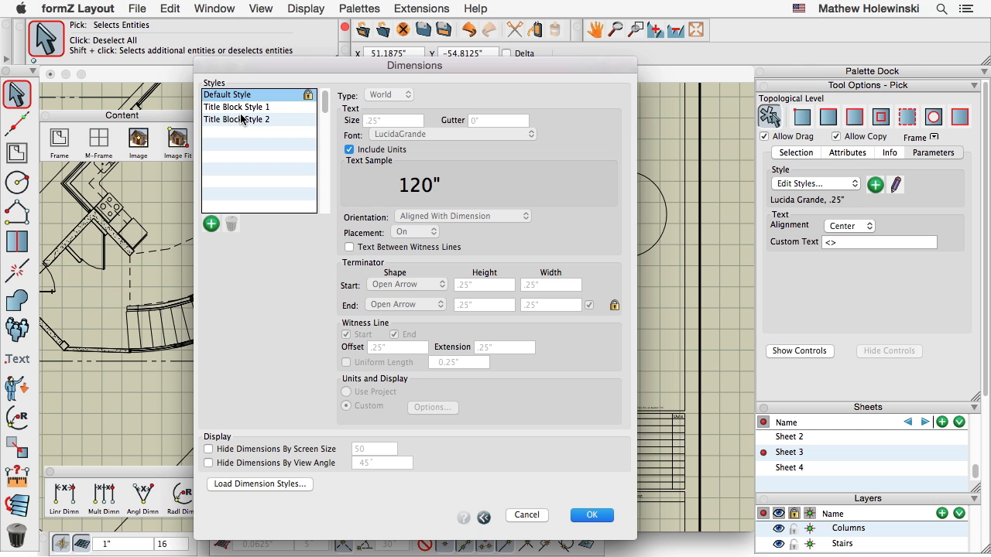
Create a new dimension style and name it with the author's first name followed by "style 1"
{"action": "left_click", "coordinate": [210, 225]}
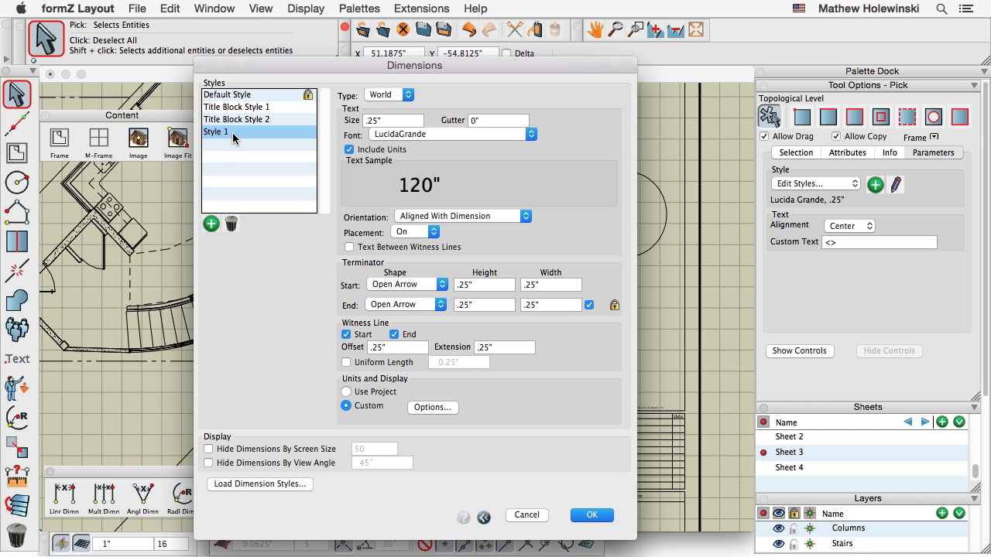
{"action": "double_click", "coordinate": [234, 132]}
{"action": "type", "text": "Matts s"}
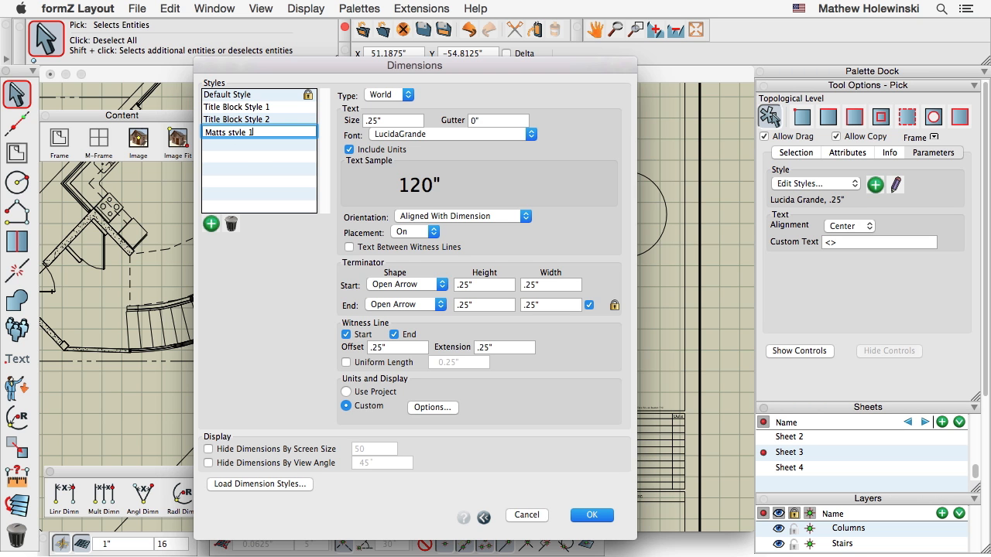
{"action": "key", "text": "Return"}
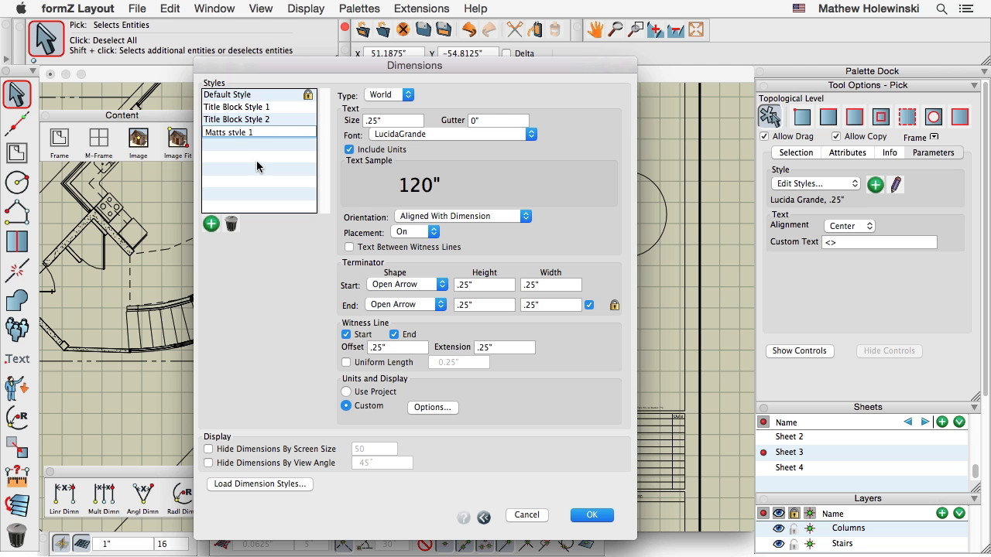
{"action": "left_click", "coordinate": [242, 133]}
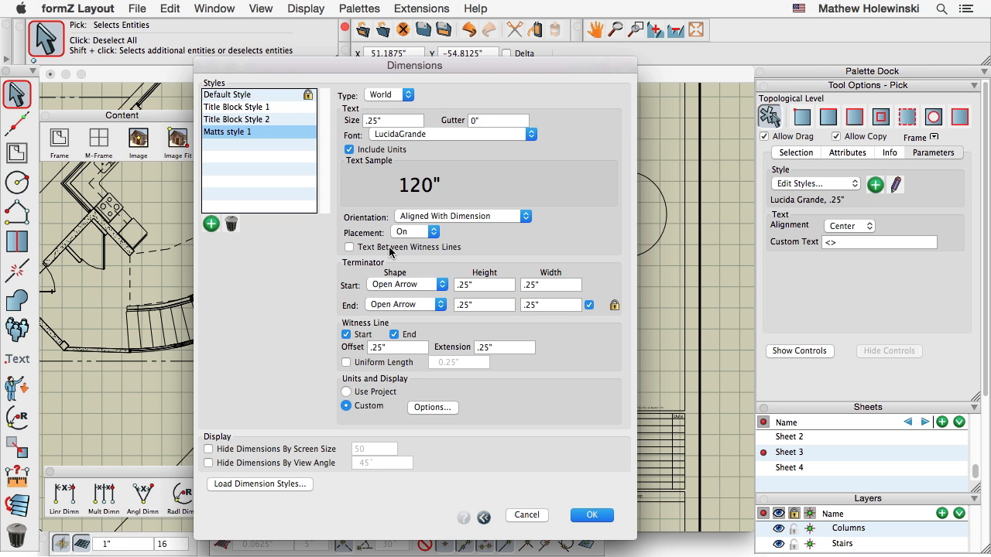
Give the new dimension style Filled Arrow terminators and Custom units and display
{"action": "left_click", "coordinate": [397, 285]}
{"action": "left_click", "coordinate": [396, 273]}
{"action": "left_click", "coordinate": [374, 392]}
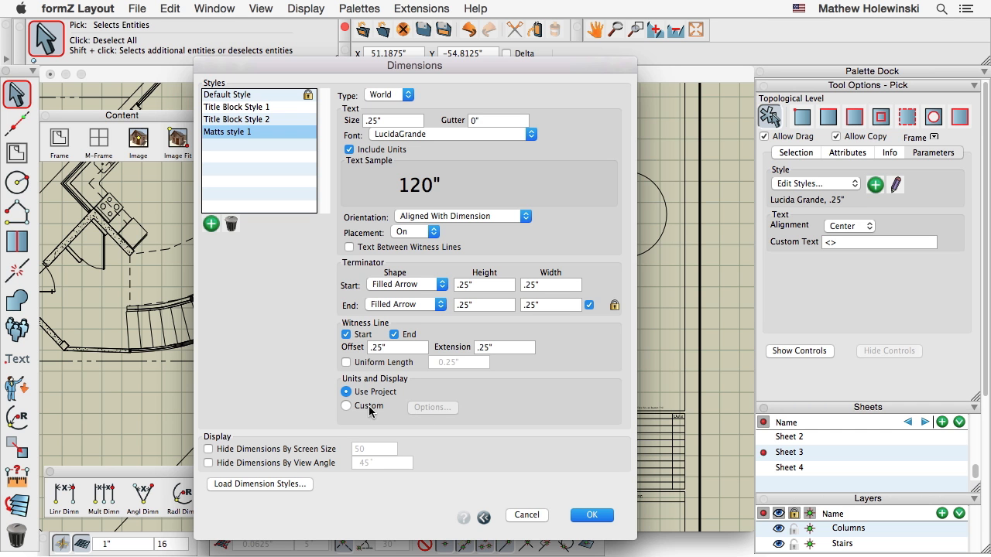
{"action": "left_click", "coordinate": [360, 407]}
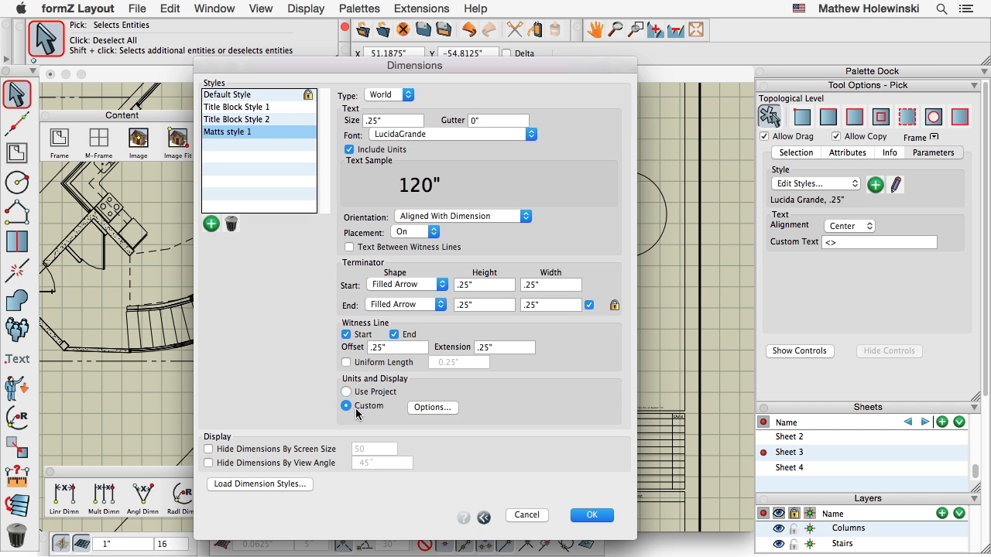
Set the style's numeric display to Architectural and apply the new style to the selected dimension
{"action": "left_click", "coordinate": [433, 407]}
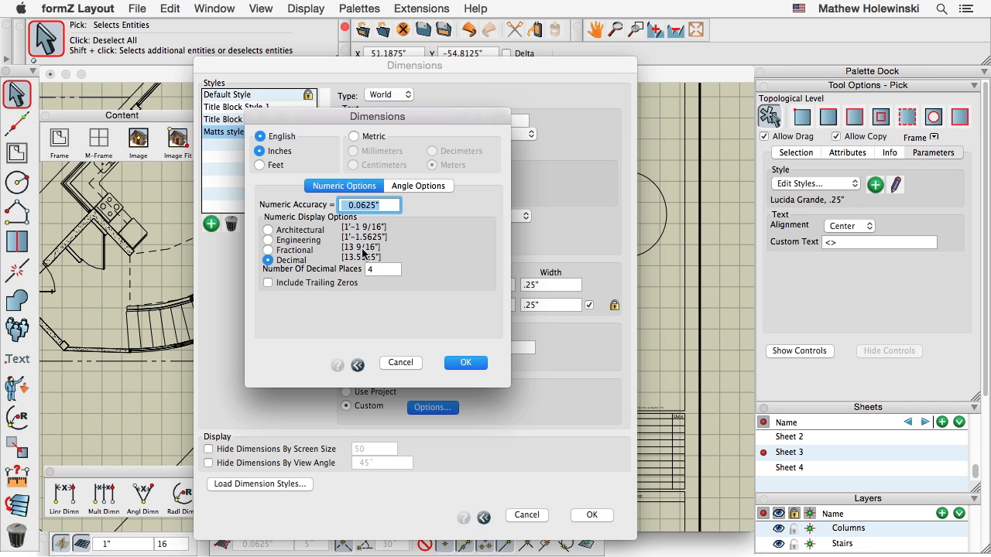
{"action": "left_click", "coordinate": [299, 231]}
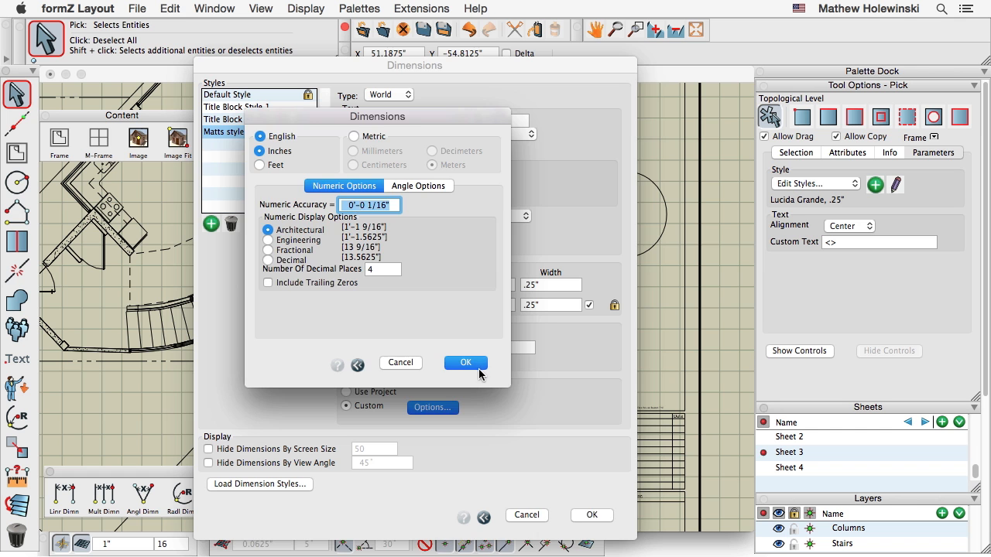
{"action": "left_click", "coordinate": [466, 363]}
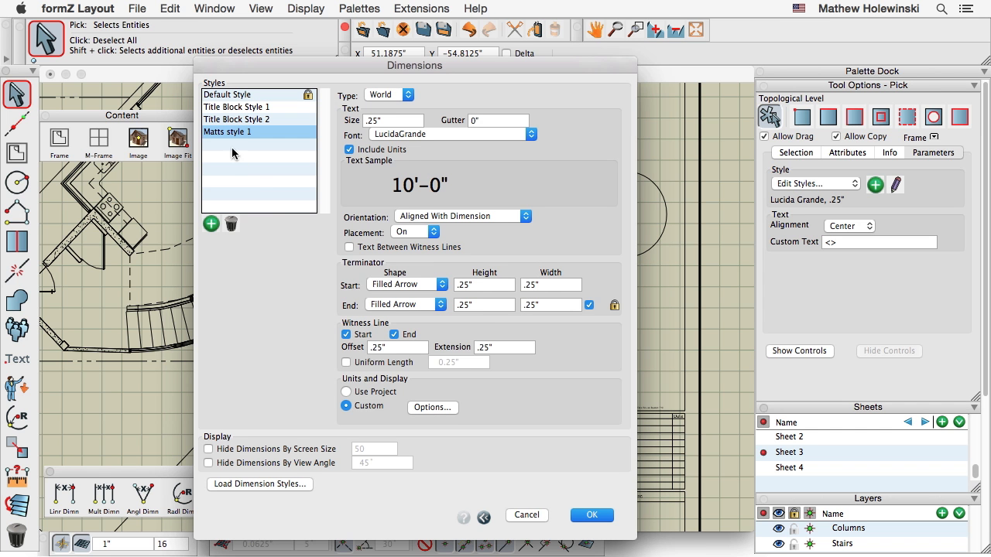
{"action": "left_click", "coordinate": [593, 516]}
{"action": "scroll", "coordinate": [375, 305], "scroll_direction": "up", "scroll_amount": 3}
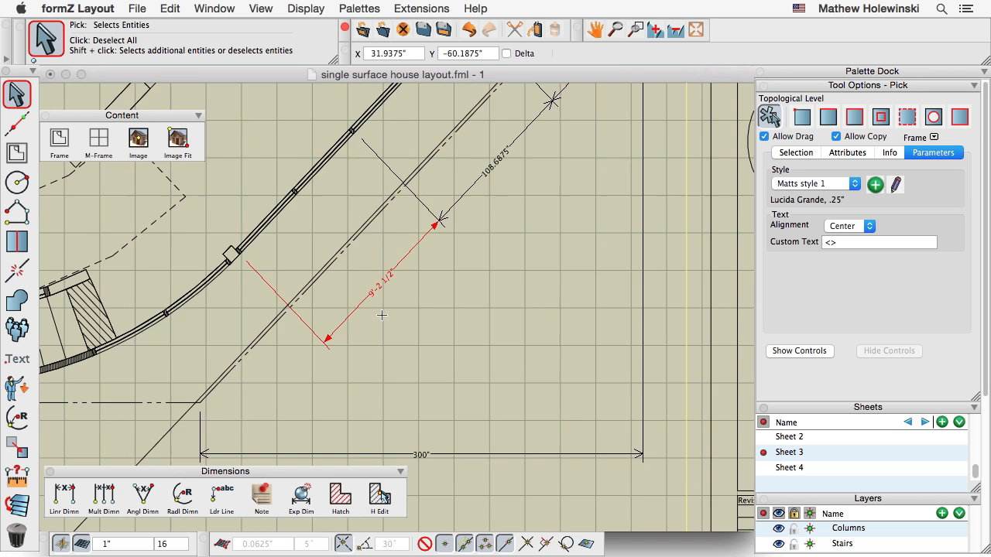
Apply the new dimension style to the other two dimensions of the diagonal chain and clear the selection
{"action": "scroll", "coordinate": [374, 304], "scroll_direction": "down", "scroll_amount": 3}
{"action": "scroll", "coordinate": [405, 330], "scroll_direction": "down", "scroll_amount": 2}
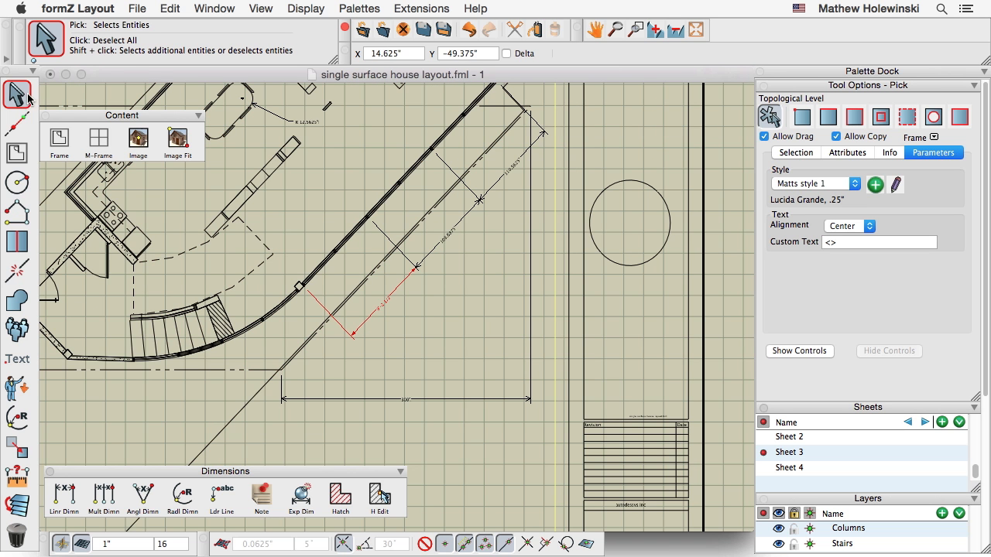
{"action": "left_click", "coordinate": [447, 236]}
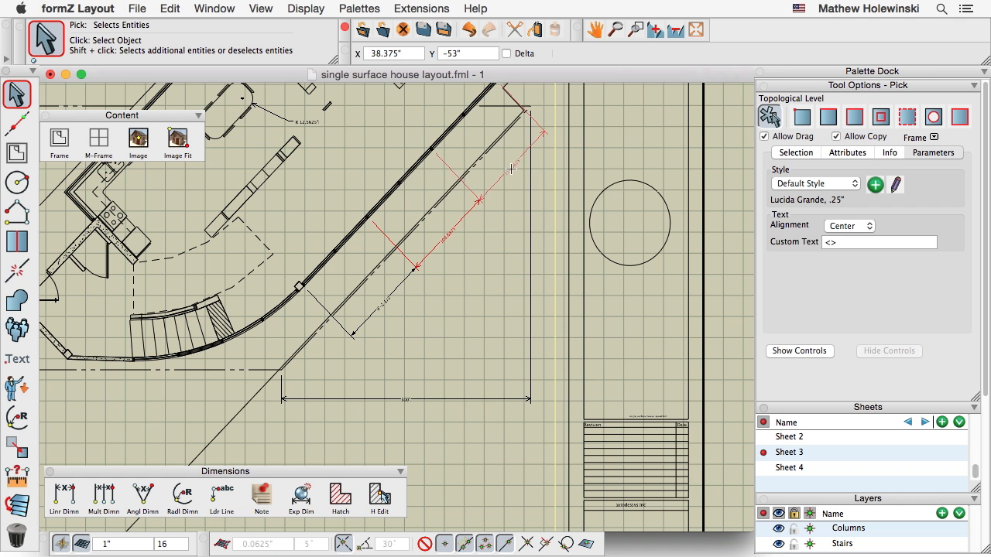
{"action": "left_click", "coordinate": [511, 168], "text": "shift"}
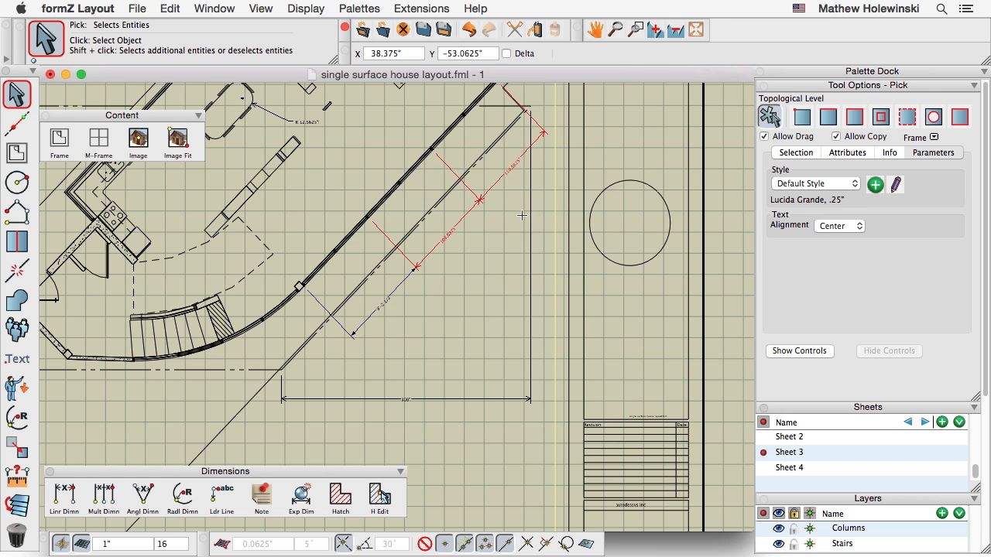
{"action": "left_click", "coordinate": [816, 185]}
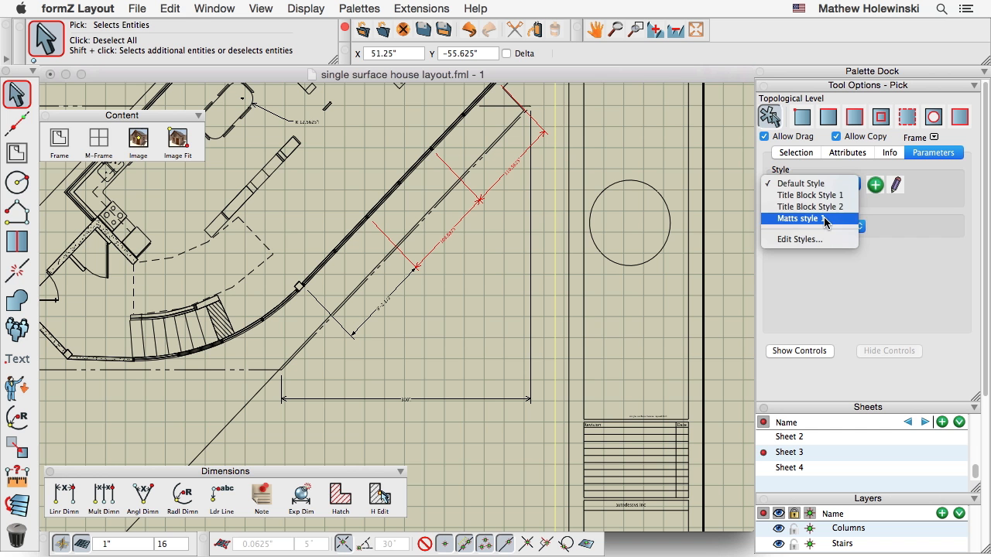
{"action": "left_click", "coordinate": [825, 219]}
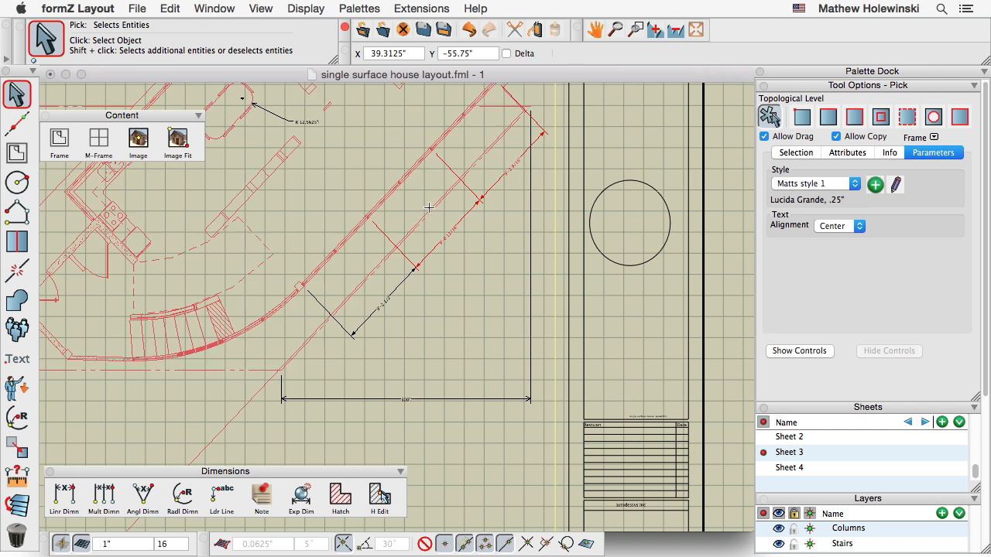
{"action": "left_click", "coordinate": [16, 93]}
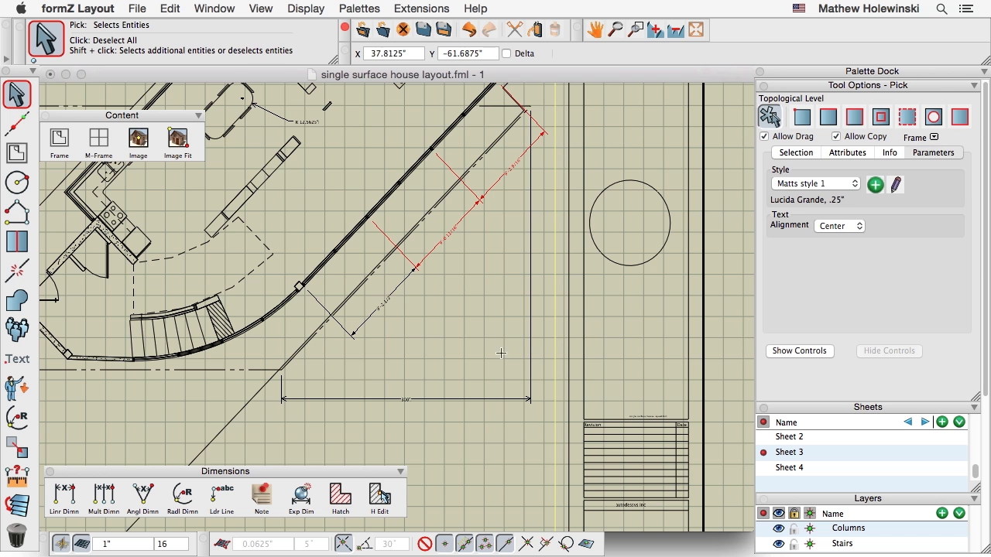
{"action": "left_click", "coordinate": [487, 340]}
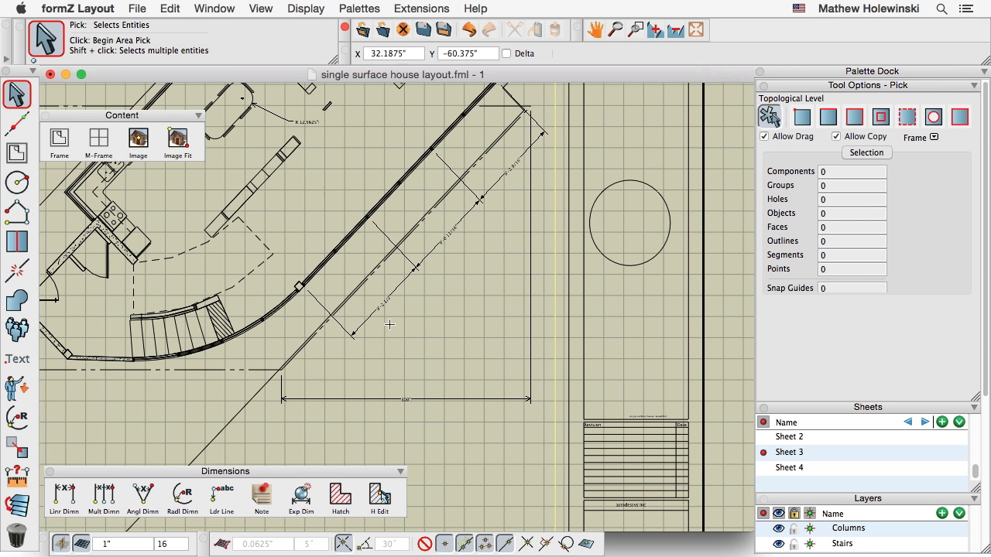
Place a horizontal linear dimension about 14'-9 3/4" long inside the plan frame, just above the 300" dimension
{"action": "scroll", "coordinate": [388, 328], "scroll_direction": "up", "scroll_amount": 3}
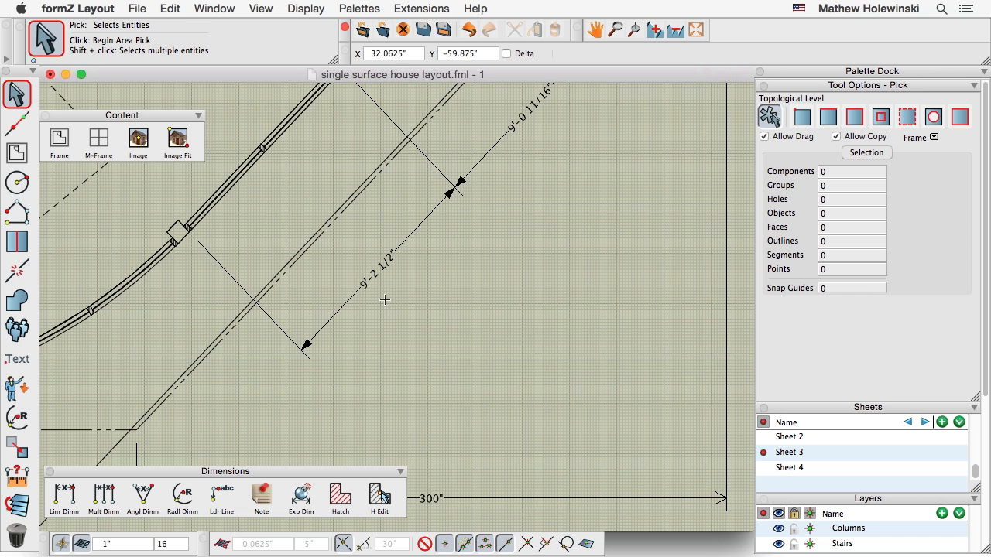
{"action": "scroll", "coordinate": [381, 299], "scroll_direction": "down", "scroll_amount": 3}
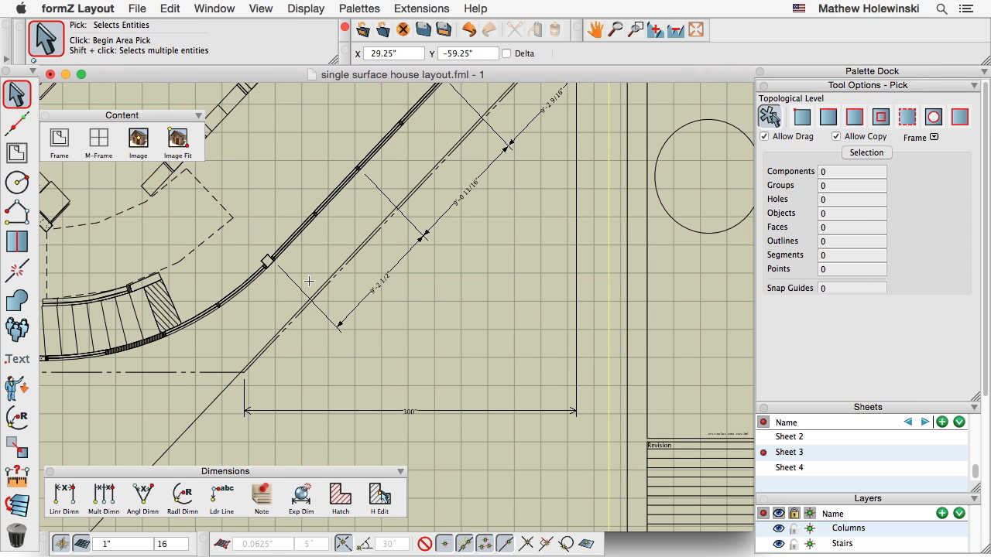
{"action": "scroll", "coordinate": [310, 280], "scroll_direction": "down", "scroll_amount": 3}
{"action": "middle_click_drag", "start_coordinate": [424, 334], "coordinate": [419, 298]}
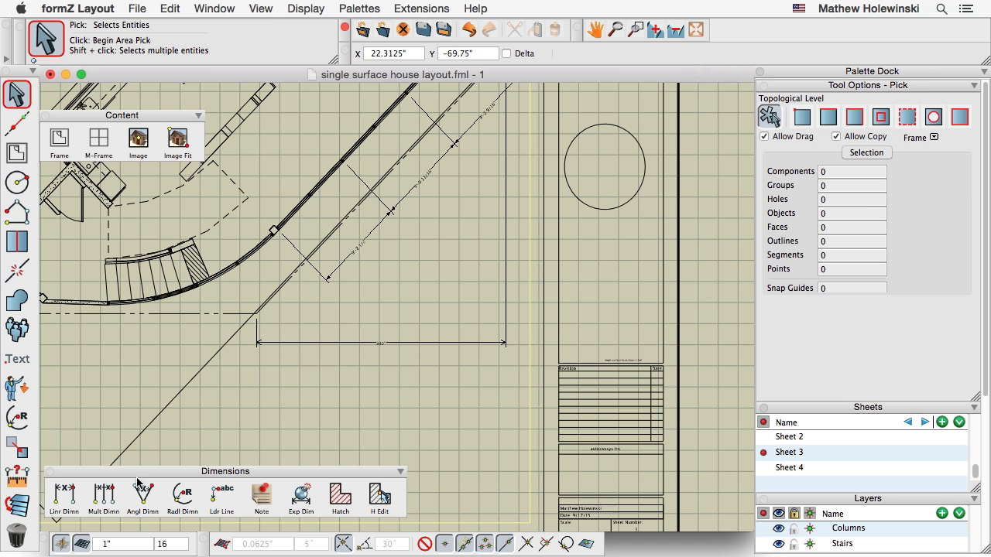
{"action": "left_click", "coordinate": [65, 497]}
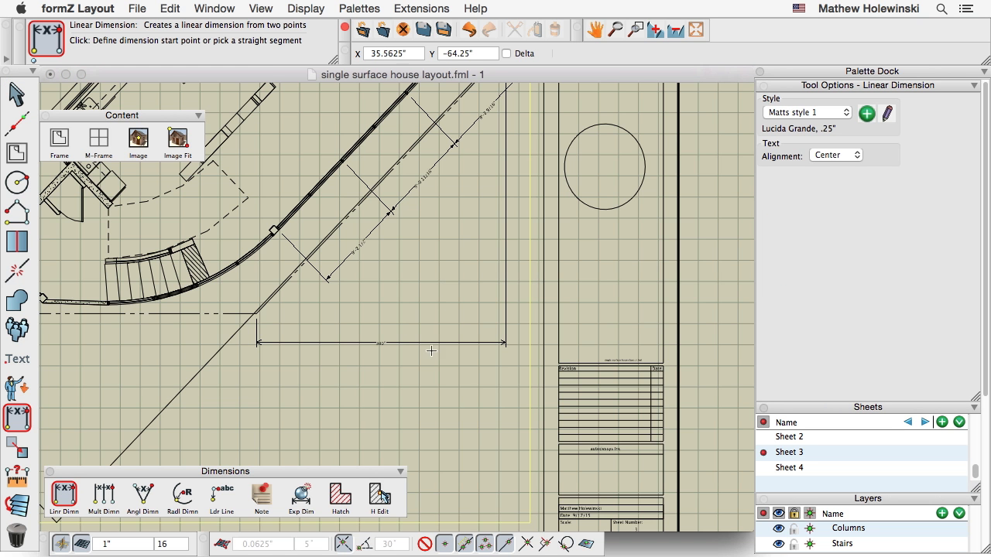
{"action": "scroll", "coordinate": [521, 382], "scroll_direction": "down", "scroll_amount": 1}
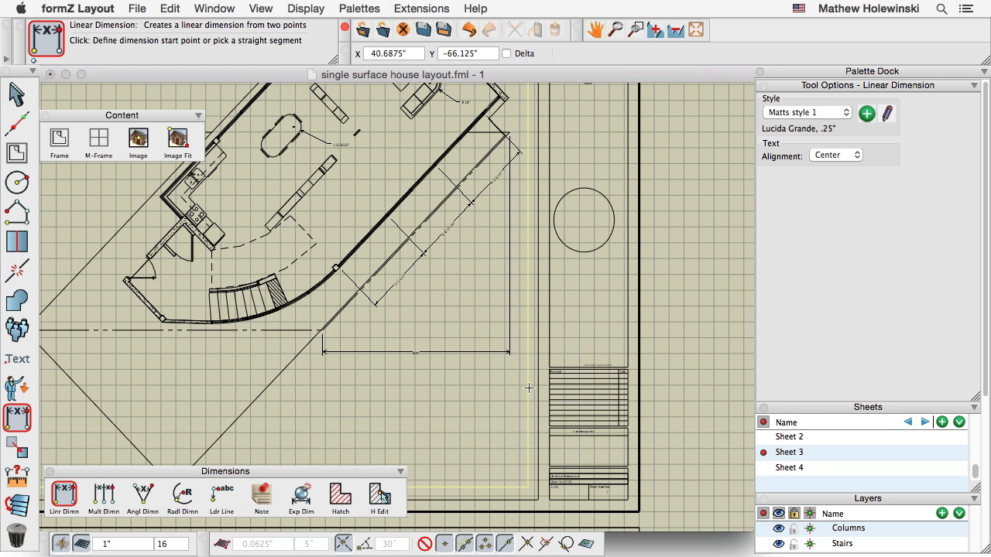
{"action": "scroll", "coordinate": [406, 380], "scroll_direction": "up", "scroll_amount": 1}
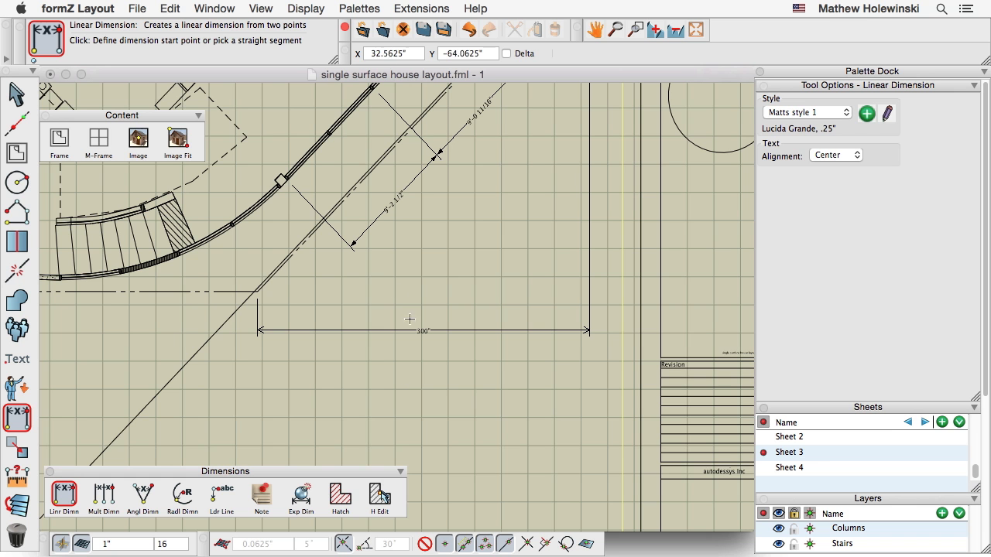
{"action": "left_click", "coordinate": [367, 297]}
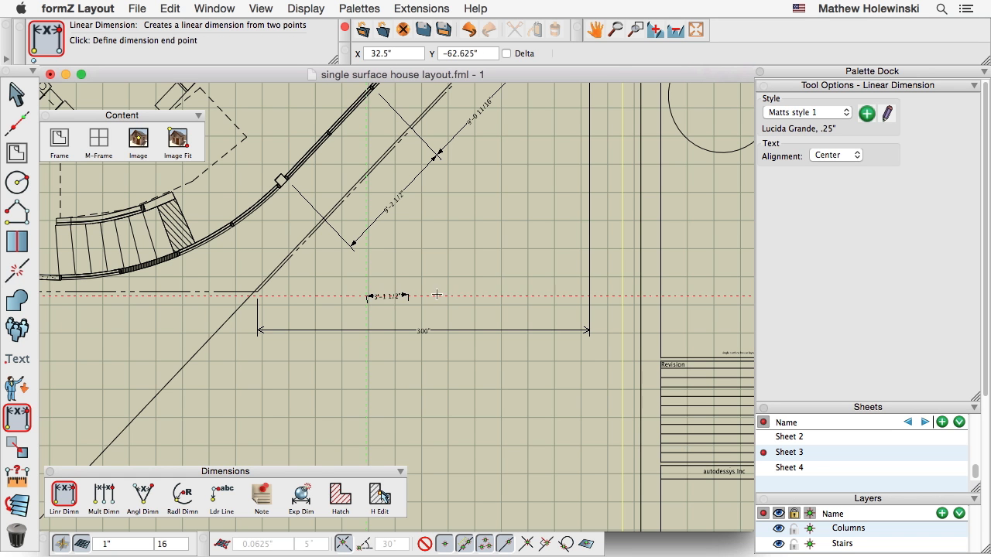
{"action": "left_click", "coordinate": [563, 297]}
{"action": "left_click", "coordinate": [564, 264]}
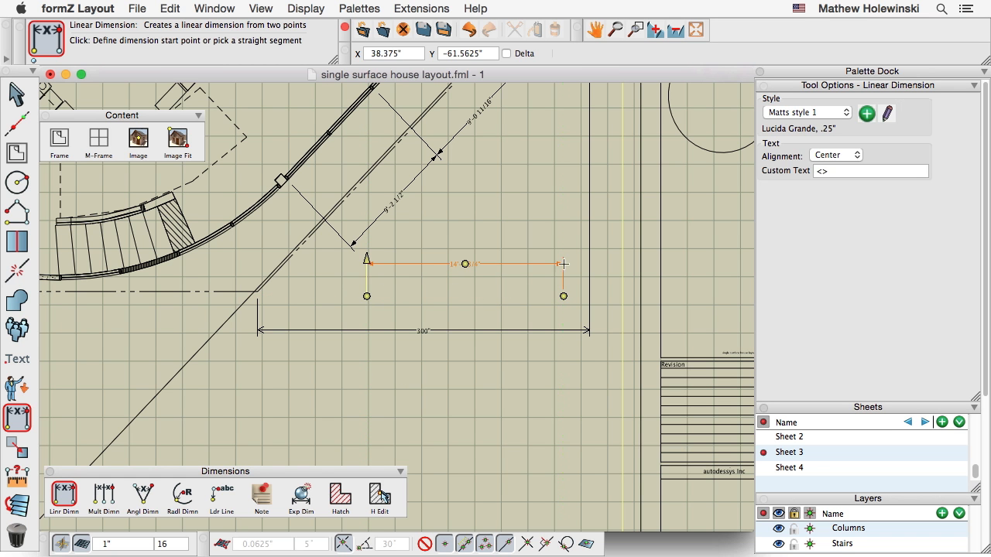
{"action": "left_click", "coordinate": [17, 94]}
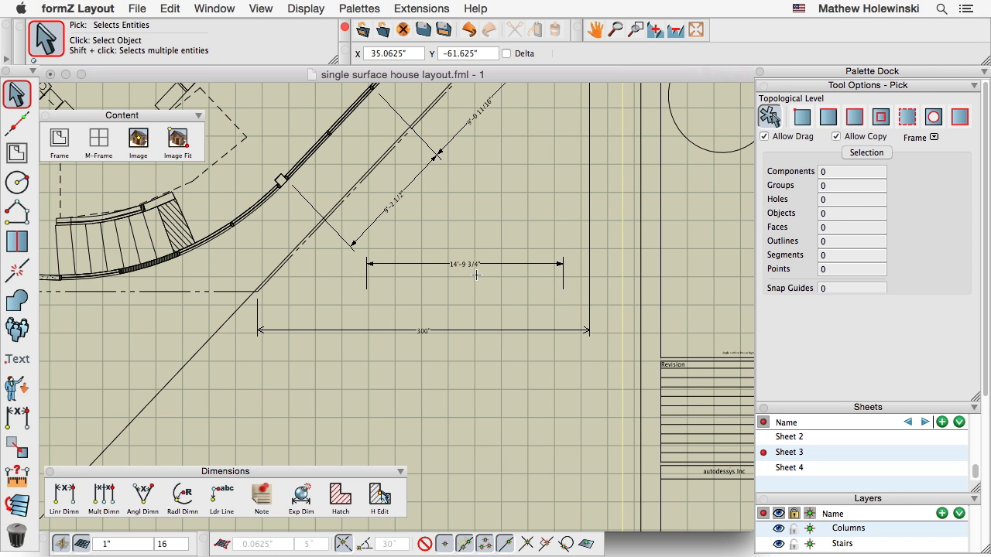
Place a horizontal linear dimension about 7 7/8" long outside the plan frame, starting in the title block and crossing the sheet border
{"action": "scroll", "coordinate": [447, 294], "scroll_direction": "down", "scroll_amount": 2}
{"action": "middle_click_drag", "start_coordinate": [492, 297], "coordinate": [248, 279]}
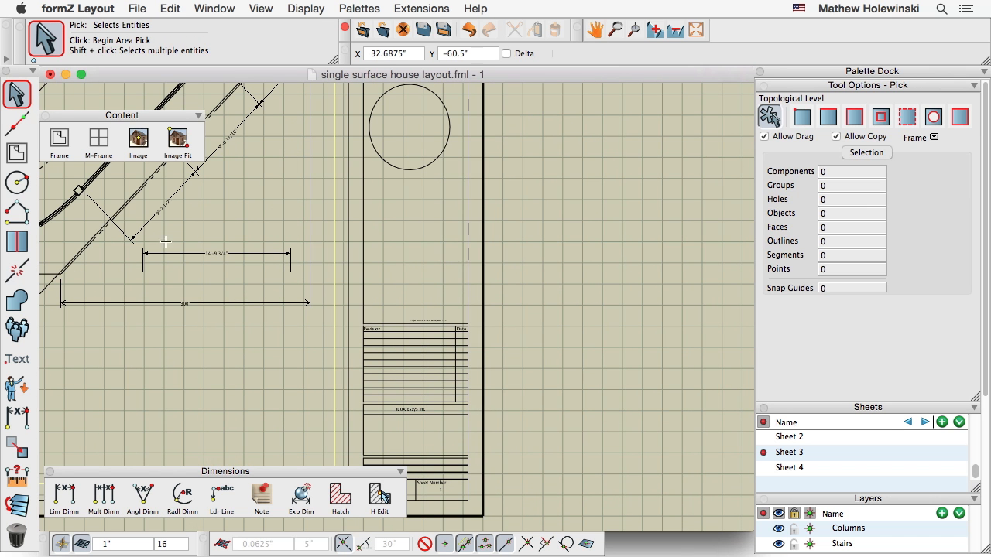
{"action": "left_click", "coordinate": [23, 415]}
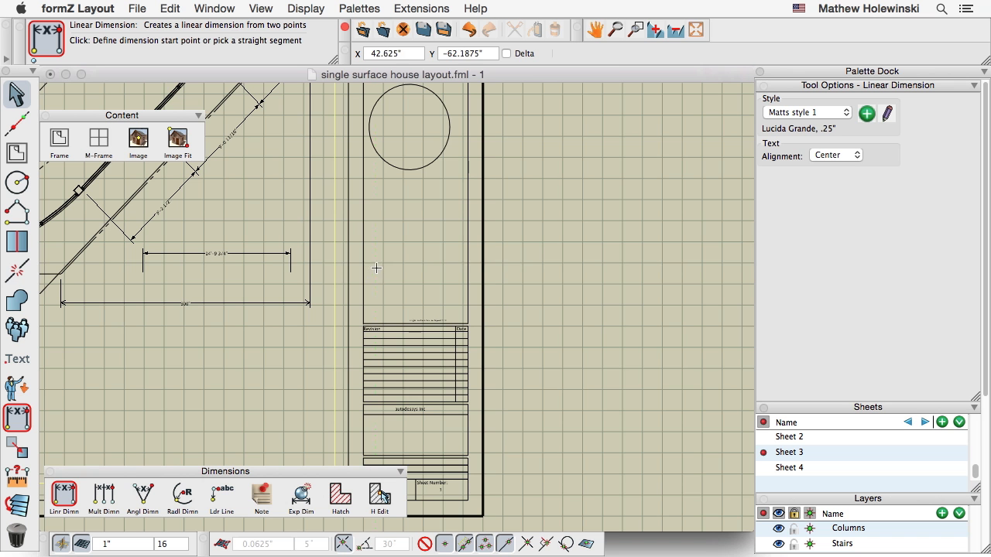
{"action": "left_click", "coordinate": [375, 267]}
{"action": "left_click", "coordinate": [533, 267]}
{"action": "left_click", "coordinate": [480, 242]}
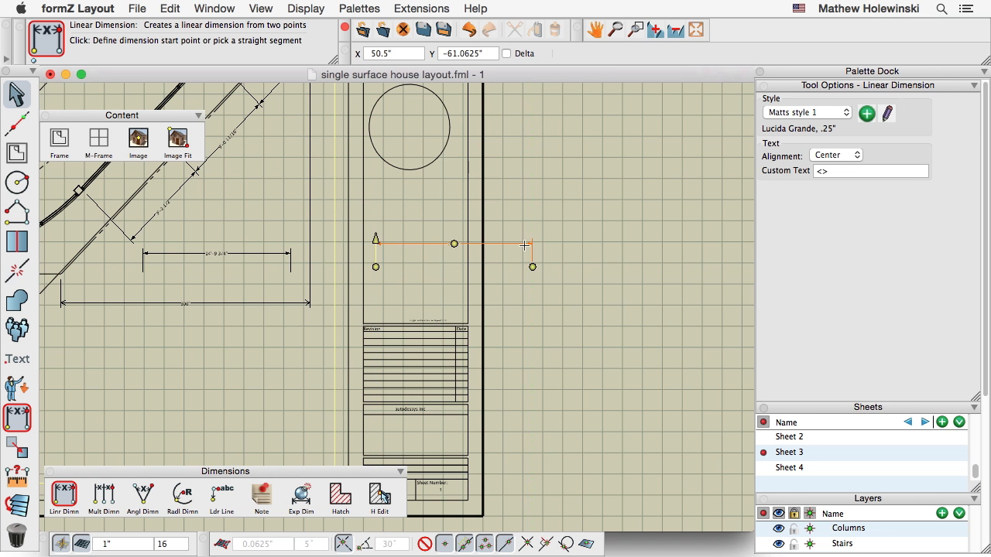
{"action": "scroll", "coordinate": [456, 264], "scroll_direction": "up", "scroll_amount": 3}
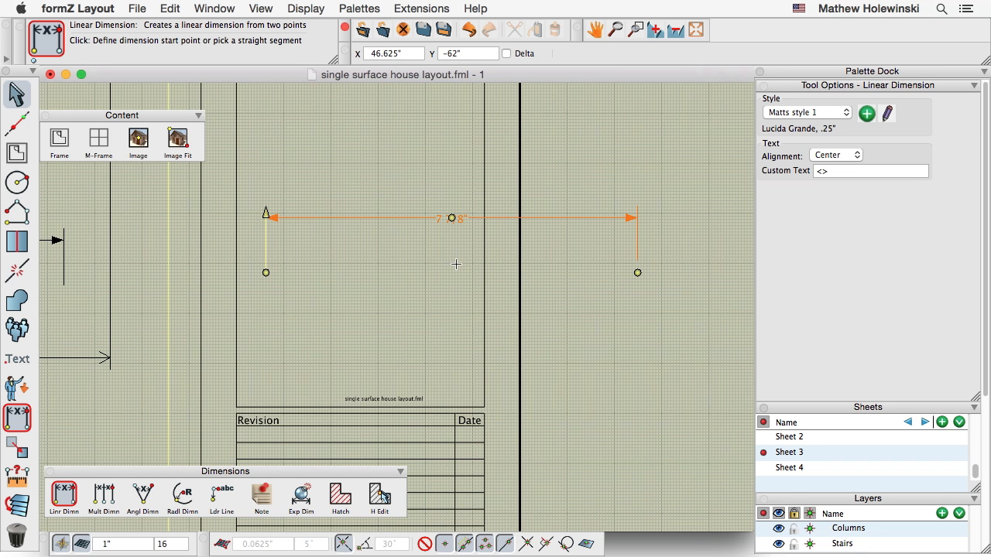
{"action": "scroll", "coordinate": [478, 274], "scroll_direction": "down", "scroll_amount": 3}
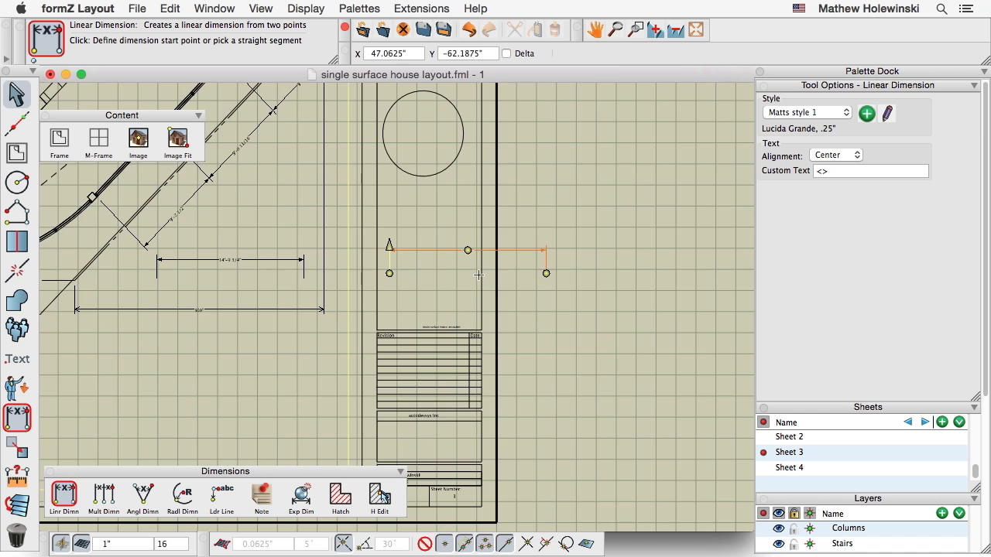
Show the edit controls of the horizontal dimension just above the 300" dimension
{"action": "scroll", "coordinate": [477, 277], "scroll_direction": "down", "scroll_amount": 3}
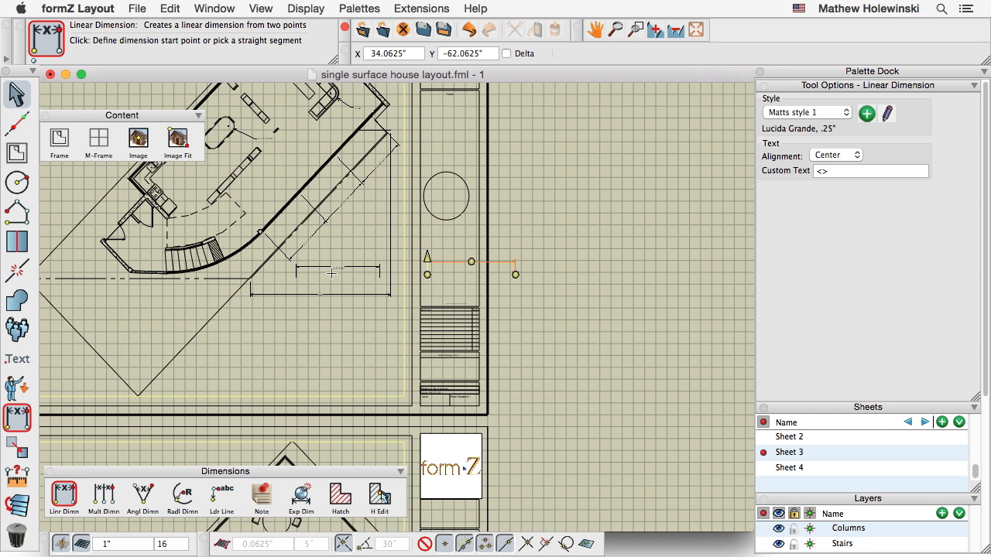
{"action": "scroll", "coordinate": [503, 280], "scroll_direction": "down", "scroll_amount": 1}
{"action": "middle_click_drag", "start_coordinate": [411, 327], "coordinate": [472, 399]}
{"action": "middle_click_drag", "start_coordinate": [294, 186], "coordinate": [277, 169]}
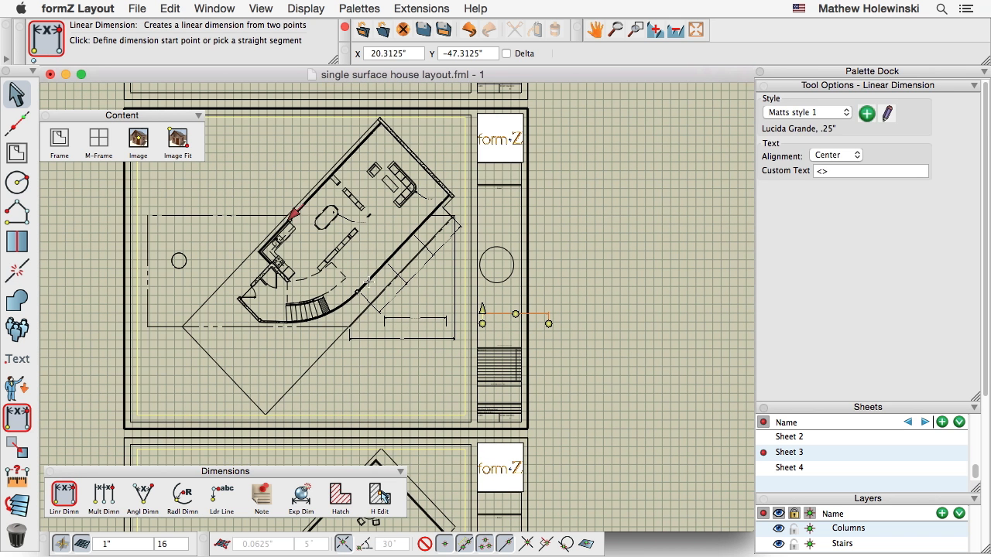
{"action": "scroll", "coordinate": [373, 326], "scroll_direction": "up", "scroll_amount": 4}
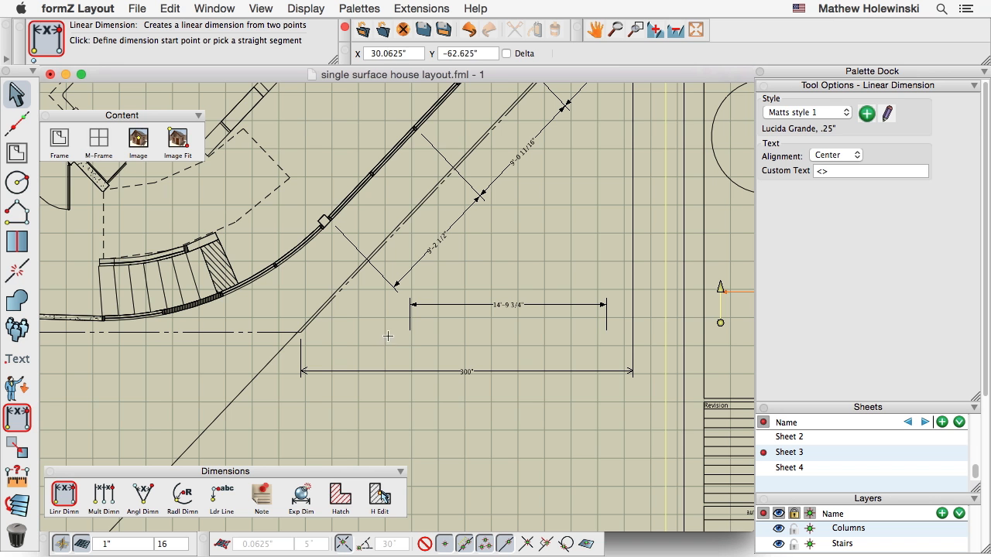
{"action": "left_click", "coordinate": [16, 94]}
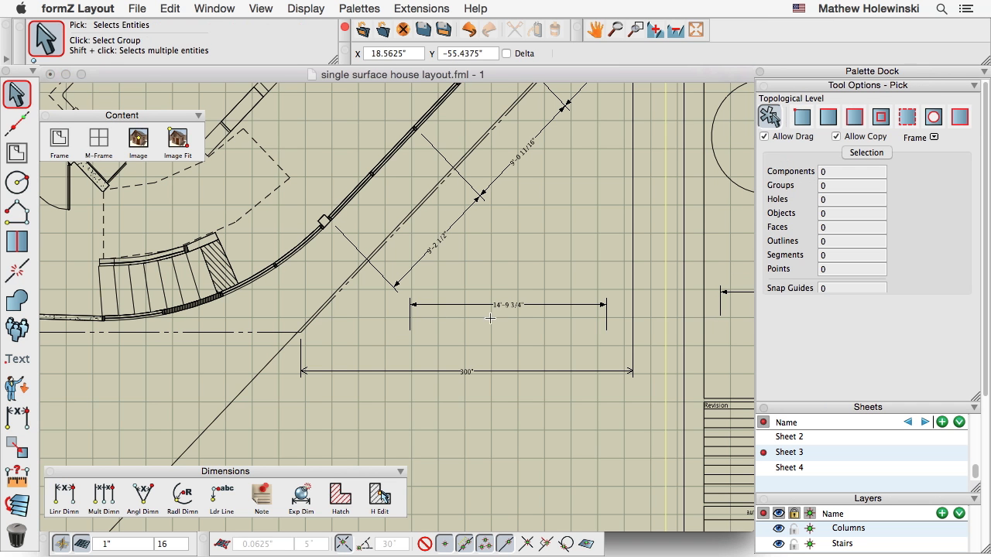
{"action": "right_click", "coordinate": [486, 304]}
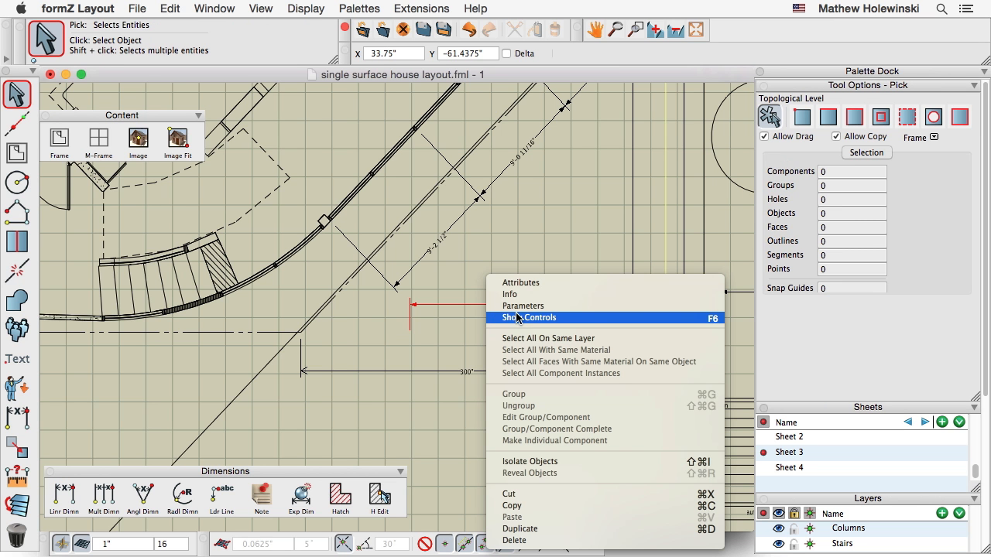
{"action": "left_click", "coordinate": [525, 318]}
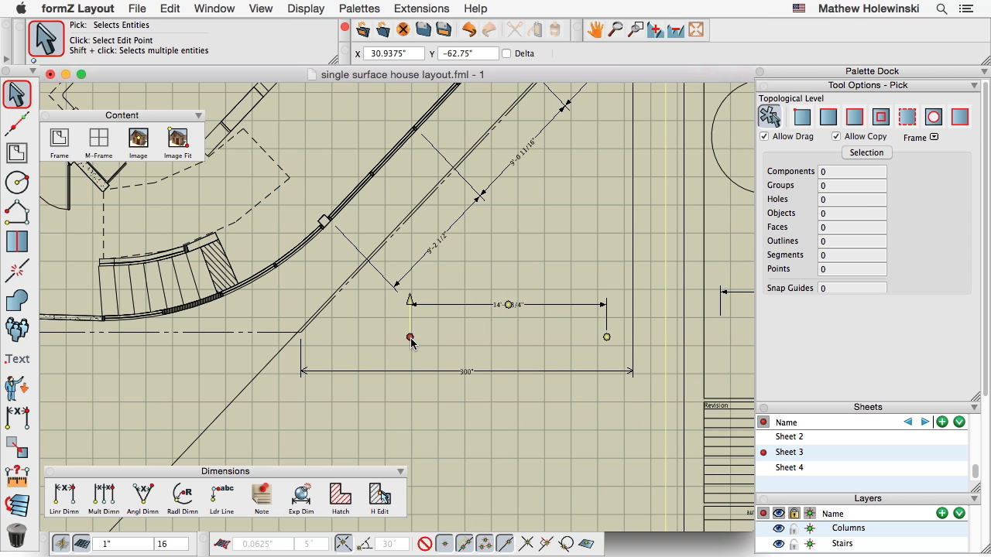
Snap the dimension's start point to the stair's lower-left corner, try its end point on the right stair corner, and leave it in open space
{"action": "left_click_drag", "start_coordinate": [410, 338], "coordinate": [102, 318]}
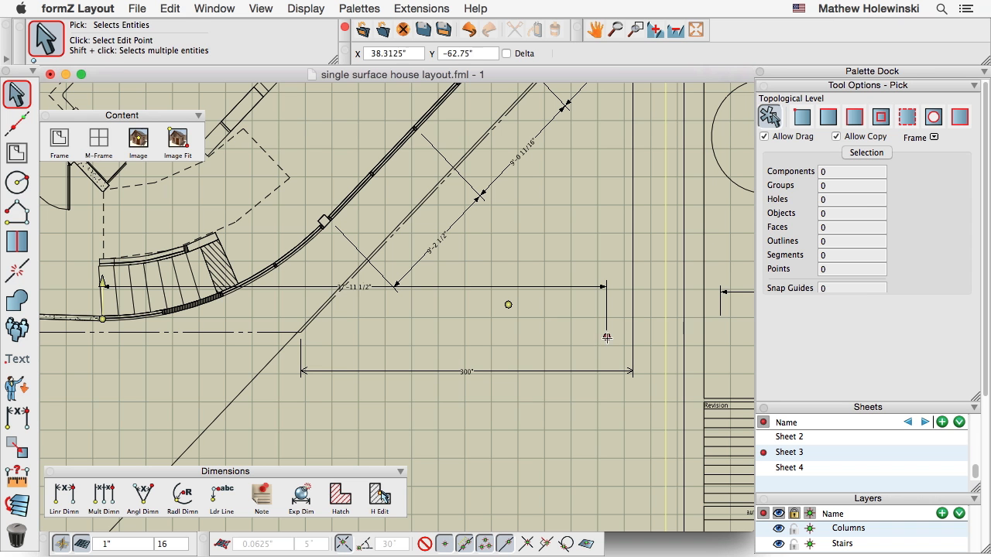
{"action": "left_click_drag", "start_coordinate": [607, 337], "coordinate": [222, 295]}
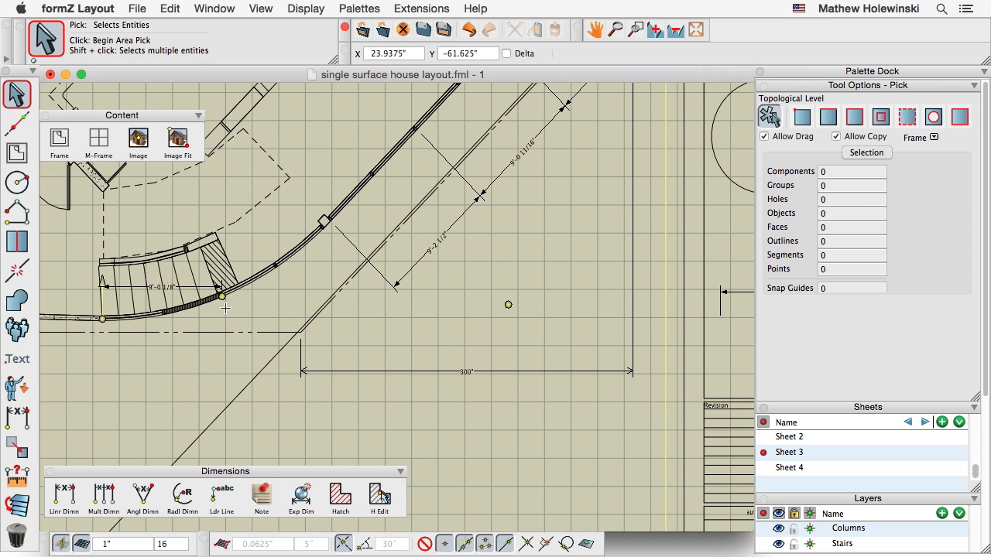
{"action": "left_click_drag", "start_coordinate": [222, 296], "coordinate": [375, 338]}
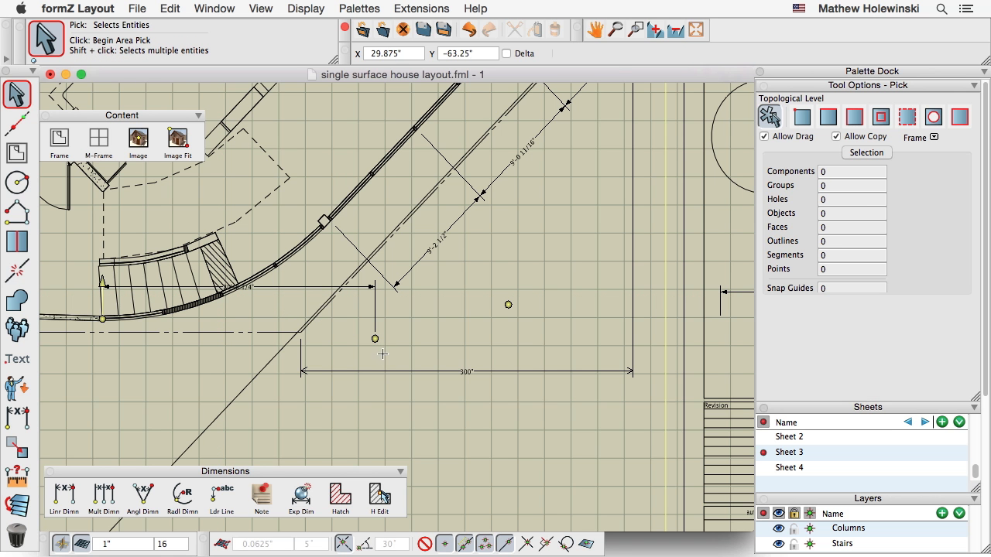
Add "Ref." after the measured value of the lowest diagonal dimension by setting its custom text to "<> Ref."
{"action": "scroll", "coordinate": [417, 357], "scroll_direction": "down", "scroll_amount": 5}
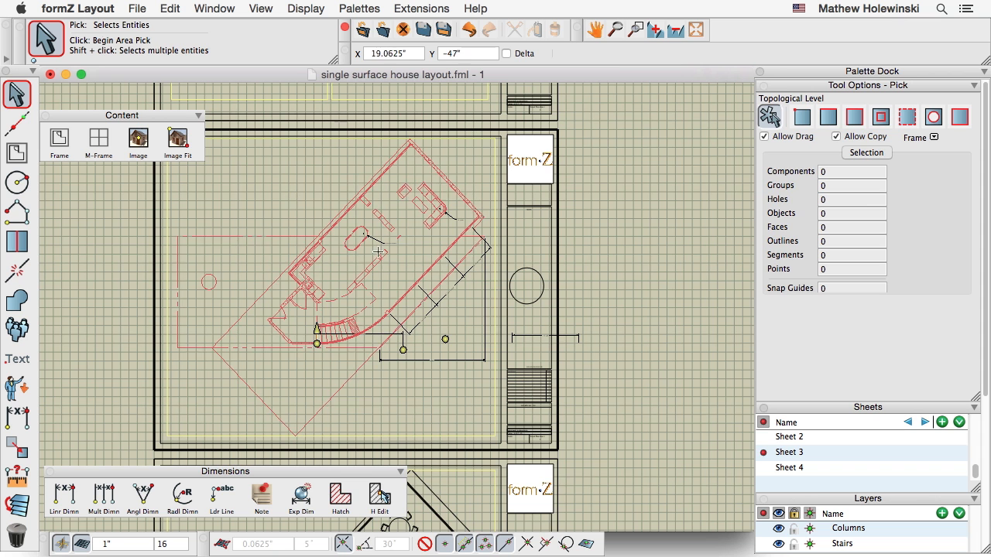
{"action": "middle_click_drag", "start_coordinate": [314, 170], "coordinate": [333, 343]}
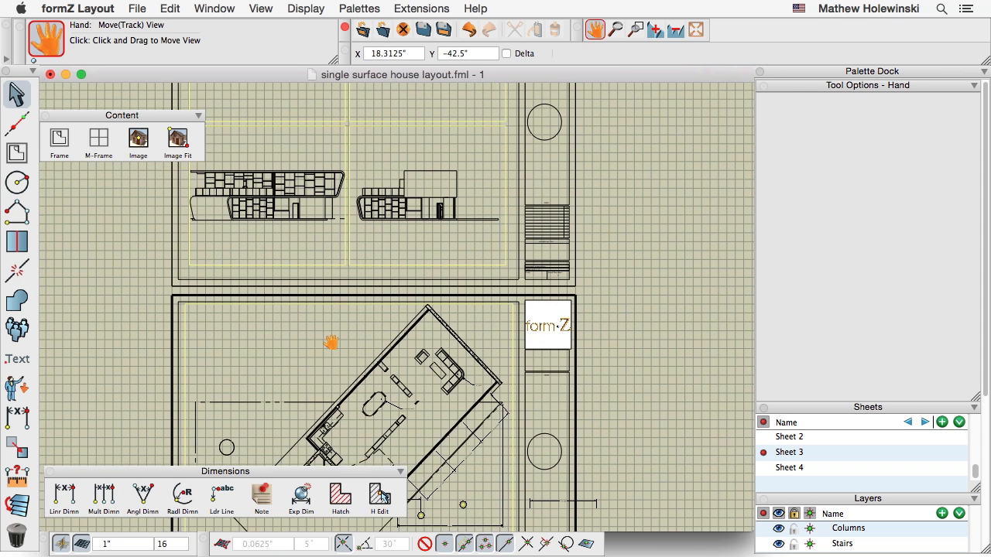
{"action": "middle_click_drag", "start_coordinate": [329, 306], "coordinate": [316, 189]}
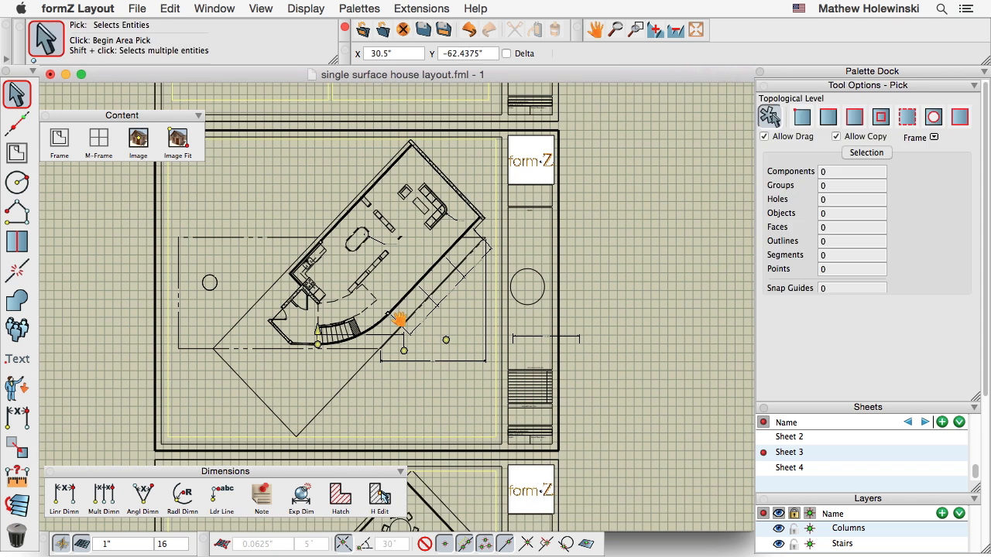
{"action": "middle_click_drag", "start_coordinate": [400, 320], "coordinate": [426, 261]}
{"action": "scroll", "coordinate": [426, 261], "scroll_direction": "up", "scroll_amount": 5}
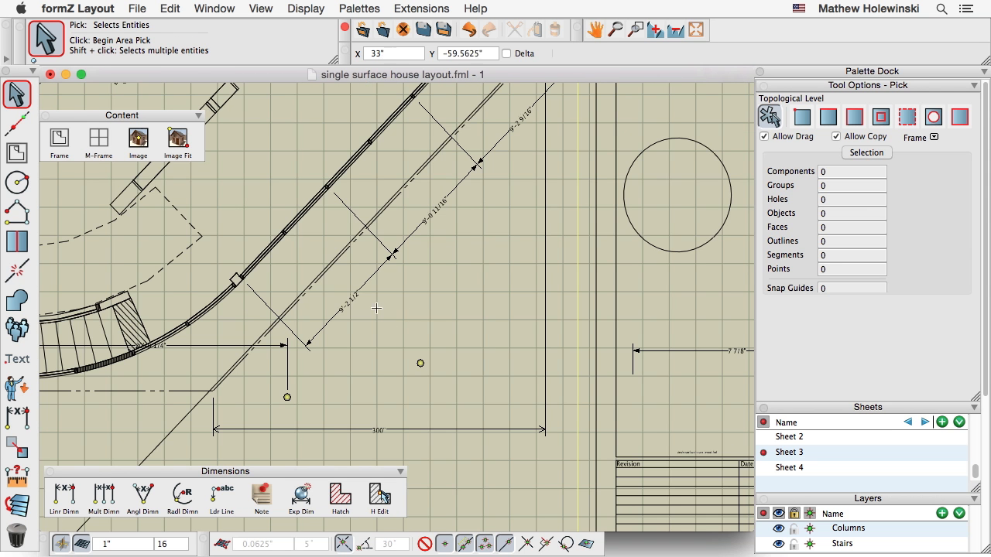
{"action": "scroll", "coordinate": [375, 310], "scroll_direction": "up", "scroll_amount": 3}
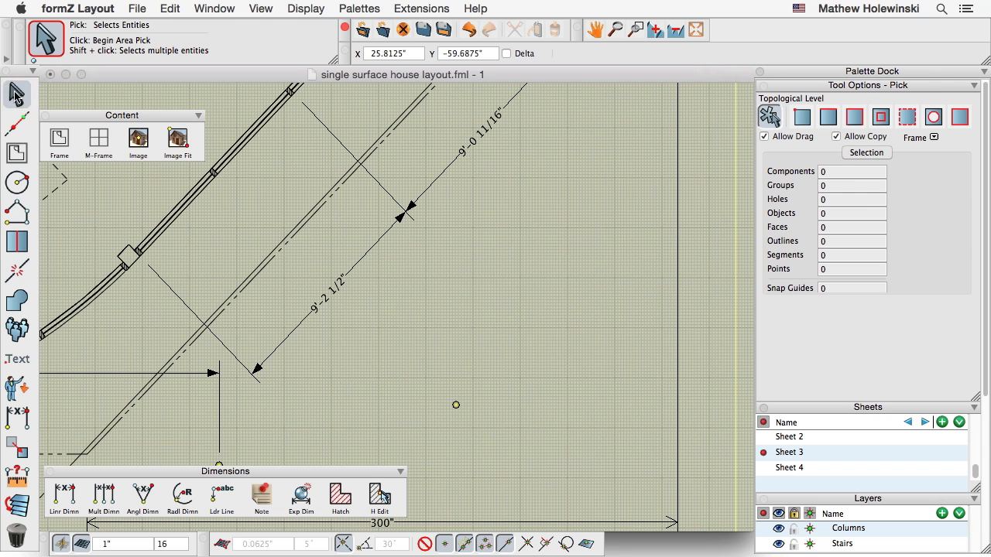
{"action": "left_click", "coordinate": [333, 290]}
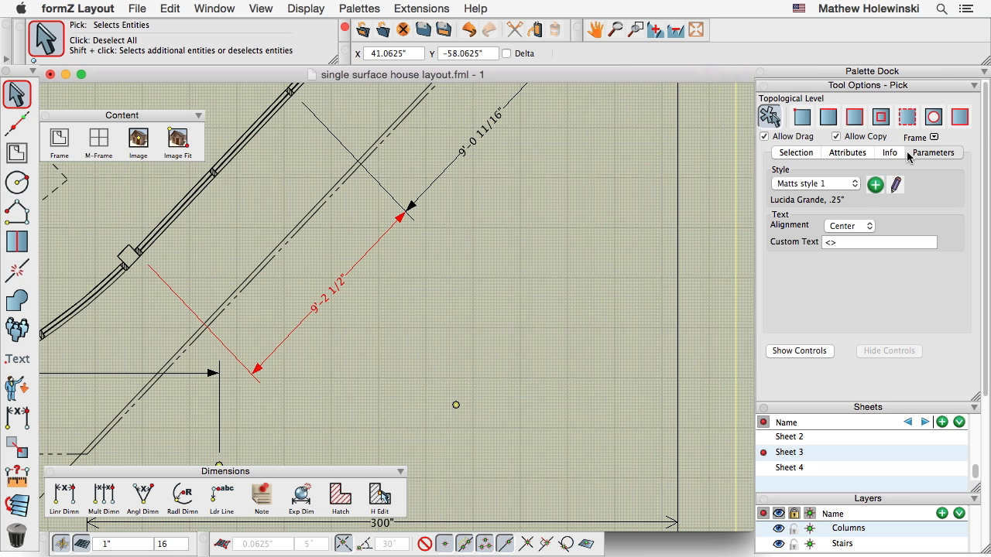
{"action": "left_click", "coordinate": [839, 244]}
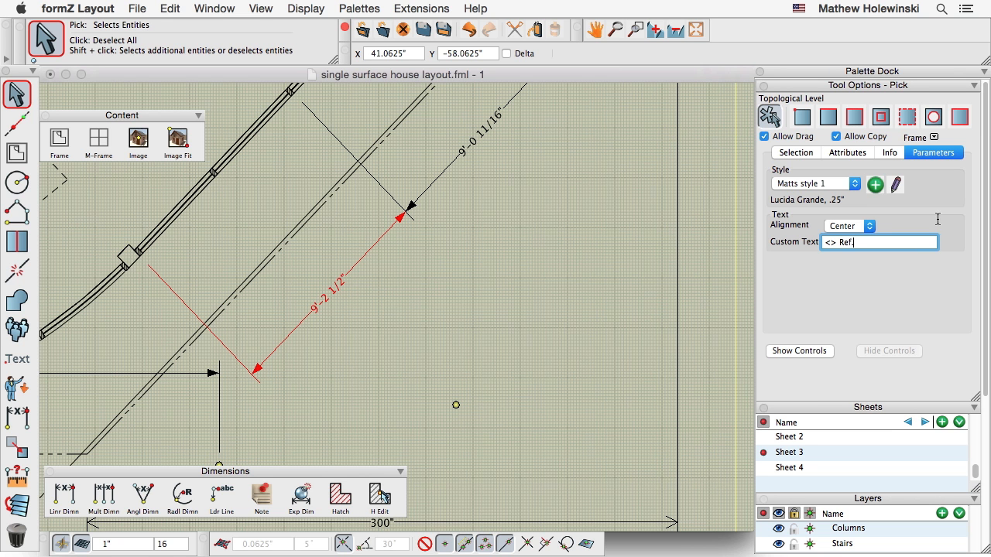
{"action": "key", "text": "Return"}
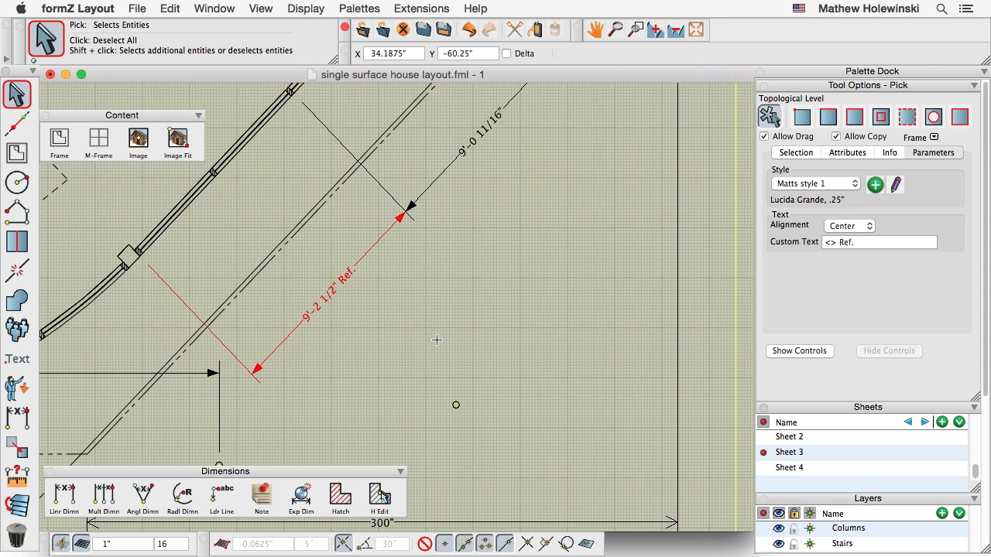
Override the measured value in the selected dimension's custom text so that it reads "20' Ref."
{"action": "left_click", "coordinate": [846, 243]}
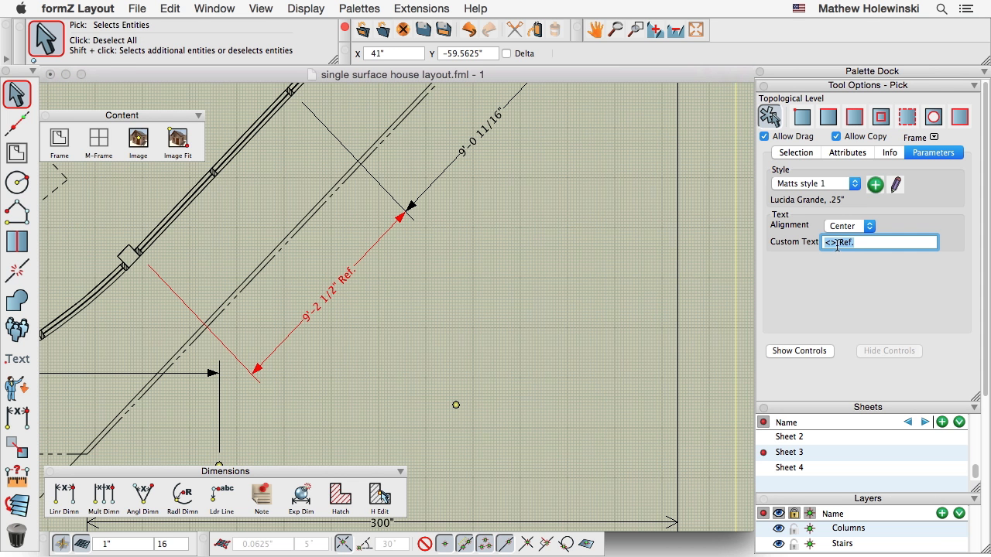
{"action": "left_click", "coordinate": [837, 244]}
{"action": "key", "text": "BackSpace"}
{"action": "key", "text": "BackSpace"}
{"action": "type", "text": "20"}
{"action": "key", "text": "Return"}
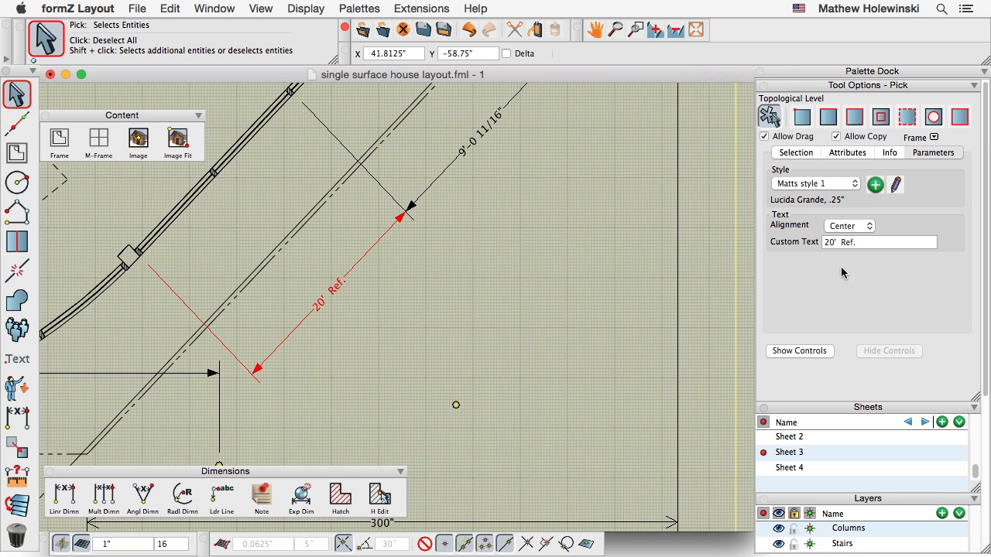
{"action": "scroll", "coordinate": [646, 295], "scroll_direction": "down", "scroll_amount": 10}
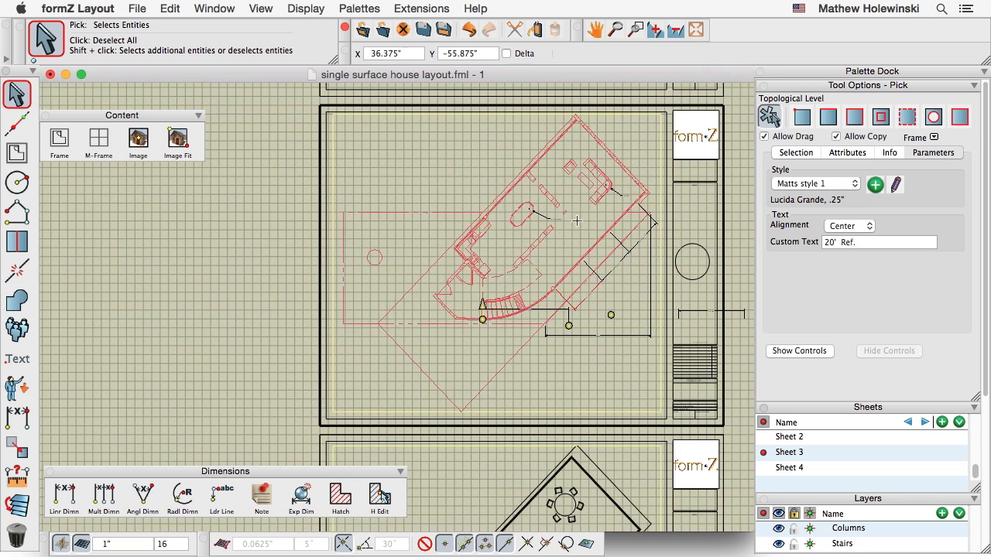
{"action": "middle_click_drag", "start_coordinate": [565, 267], "coordinate": [497, 385]}
{"action": "scroll", "coordinate": [449, 242], "scroll_direction": "down", "scroll_amount": 3}
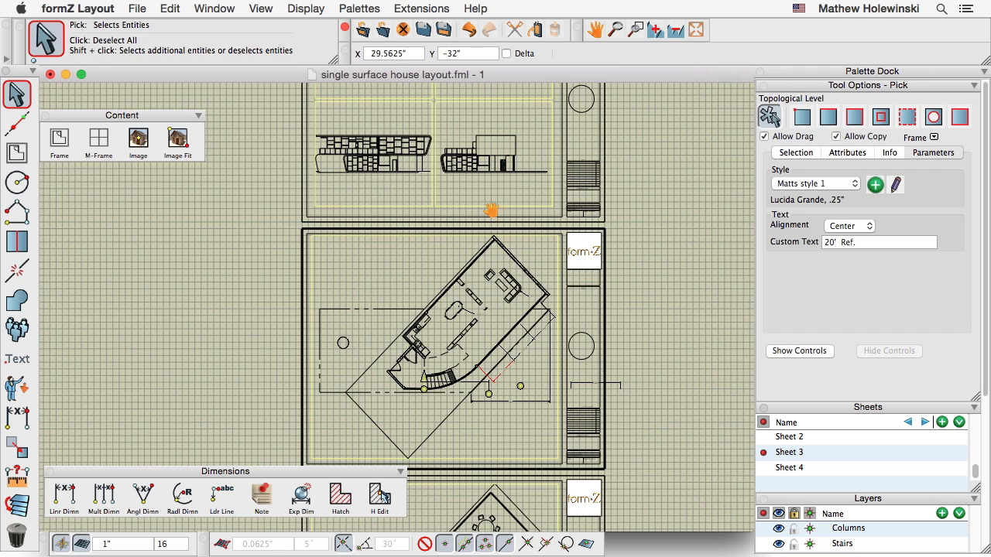
Place a linear dimension along the upper roof edge of the house in the rendered image on the first sheet
{"action": "middle_click_drag", "start_coordinate": [489, 213], "coordinate": [469, 332]}
{"action": "middle_click_drag", "start_coordinate": [437, 209], "coordinate": [422, 359]}
{"action": "scroll", "coordinate": [372, 145], "scroll_direction": "up", "scroll_amount": 5}
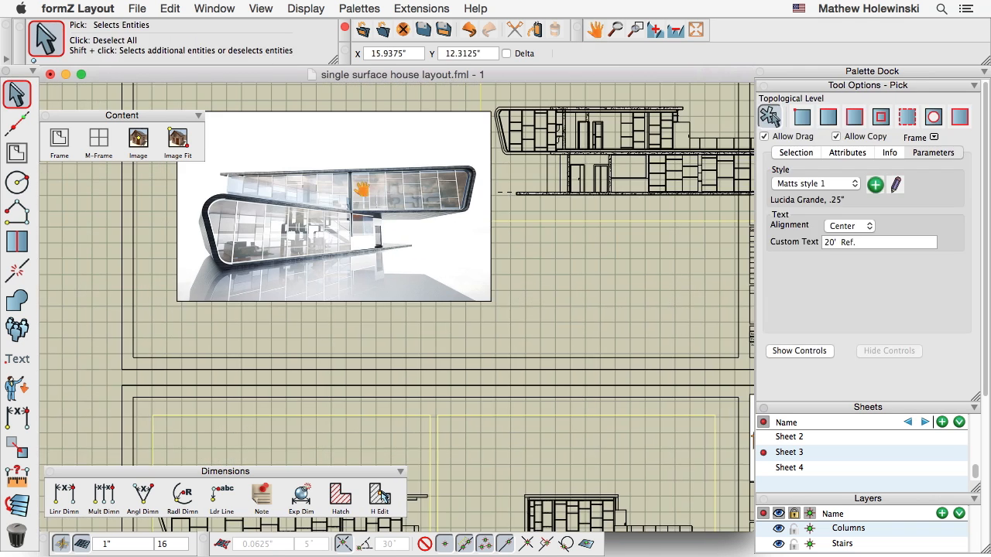
{"action": "middle_click_drag", "start_coordinate": [363, 189], "coordinate": [354, 238]}
{"action": "left_click", "coordinate": [17, 418]}
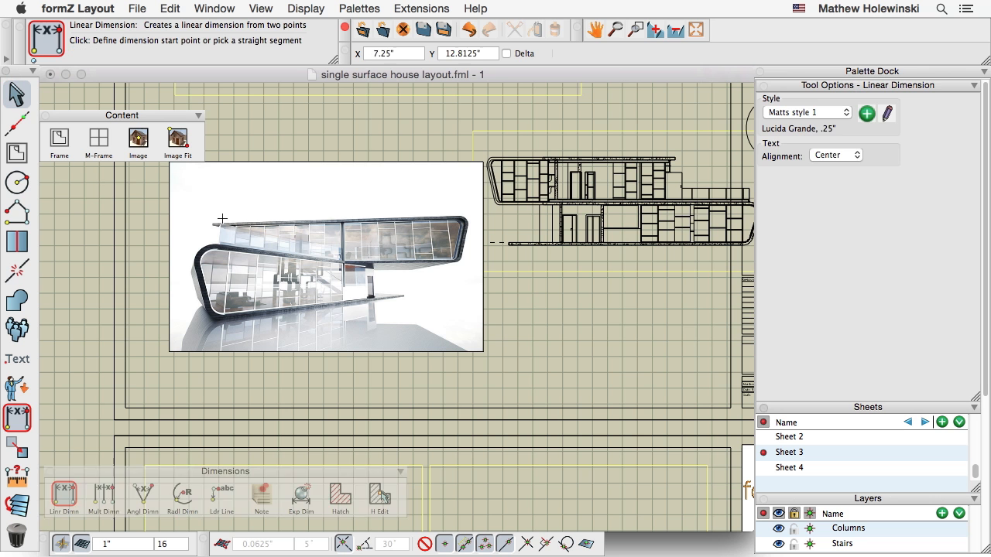
{"action": "left_click", "coordinate": [214, 224]}
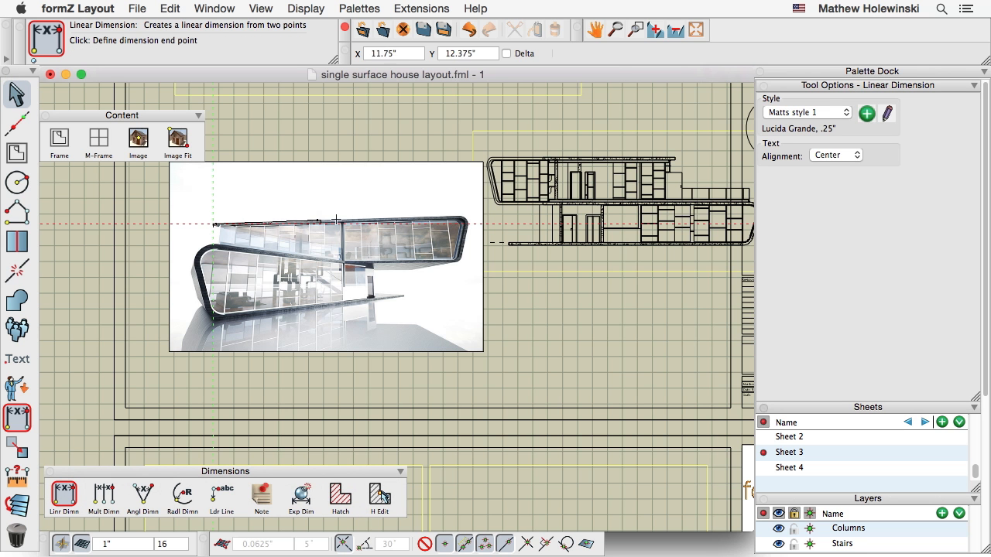
{"action": "left_click", "coordinate": [462, 216]}
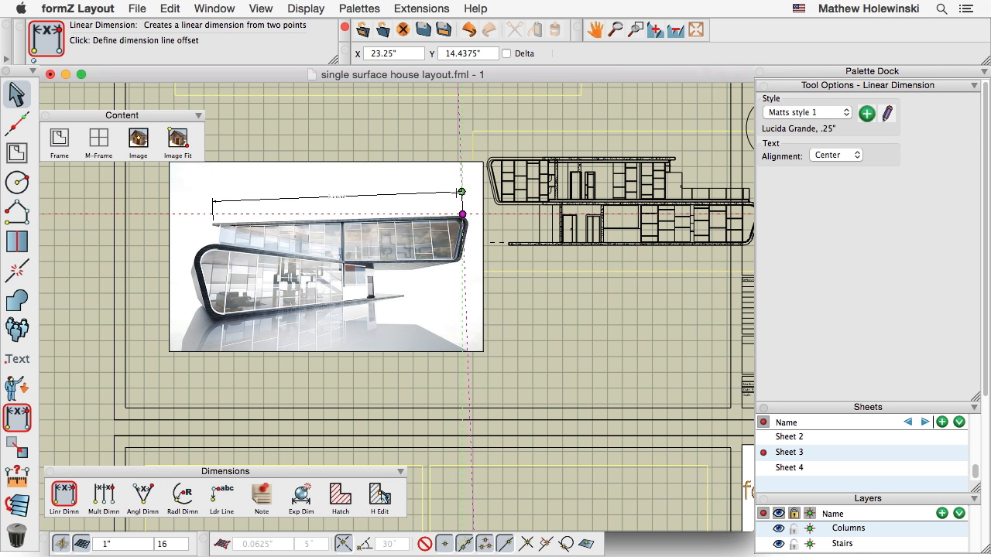
{"action": "left_click", "coordinate": [402, 195]}
{"action": "scroll", "coordinate": [331, 207], "scroll_direction": "up", "scroll_amount": 4}
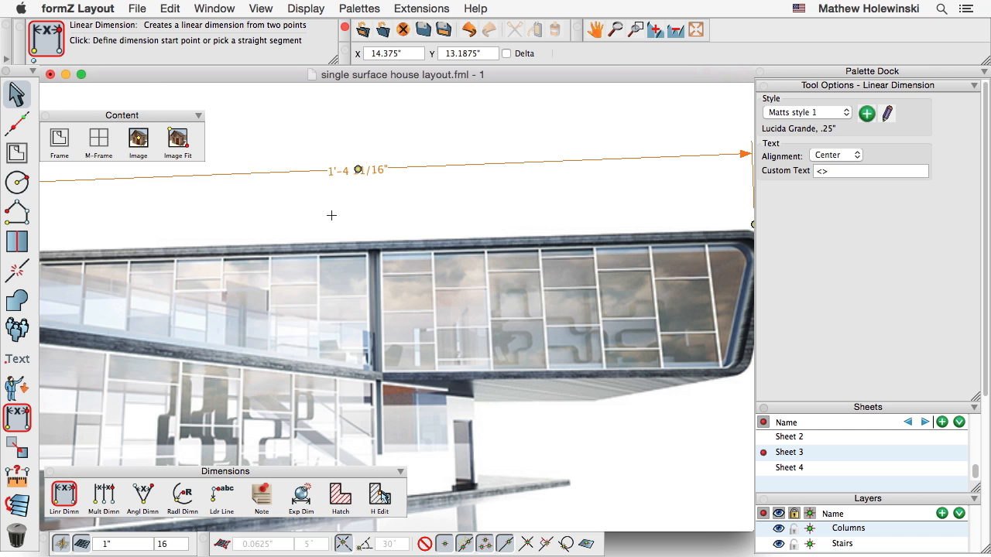
{"action": "scroll", "coordinate": [368, 225], "scroll_direction": "down", "scroll_amount": 3}
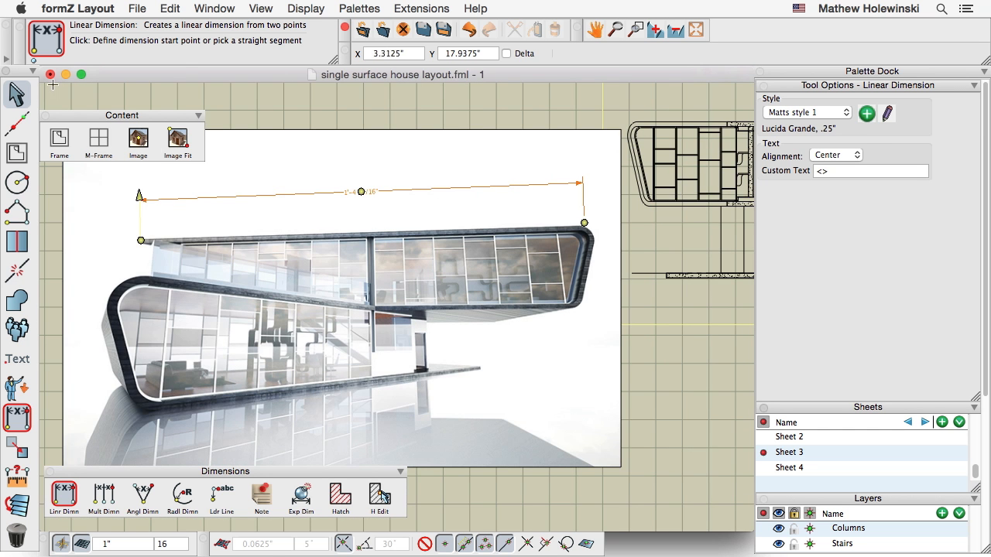
Override the rendered image's roof dimension with the custom text 40'-0" and deselect it
{"action": "left_click", "coordinate": [20, 97]}
{"action": "left_click", "coordinate": [374, 191]}
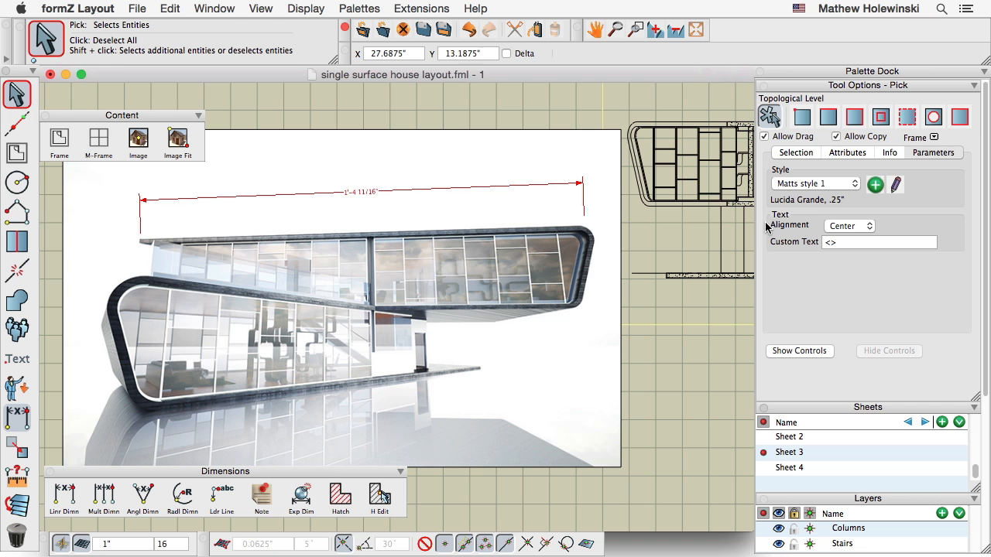
{"action": "left_click", "coordinate": [847, 242]}
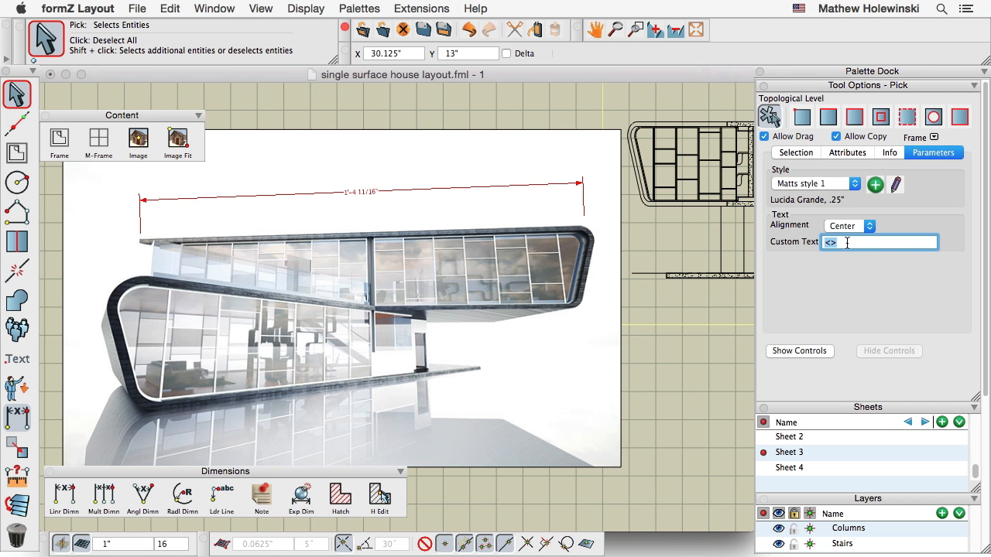
{"action": "type", "text": "40'-0\""}
{"action": "key", "text": "Return"}
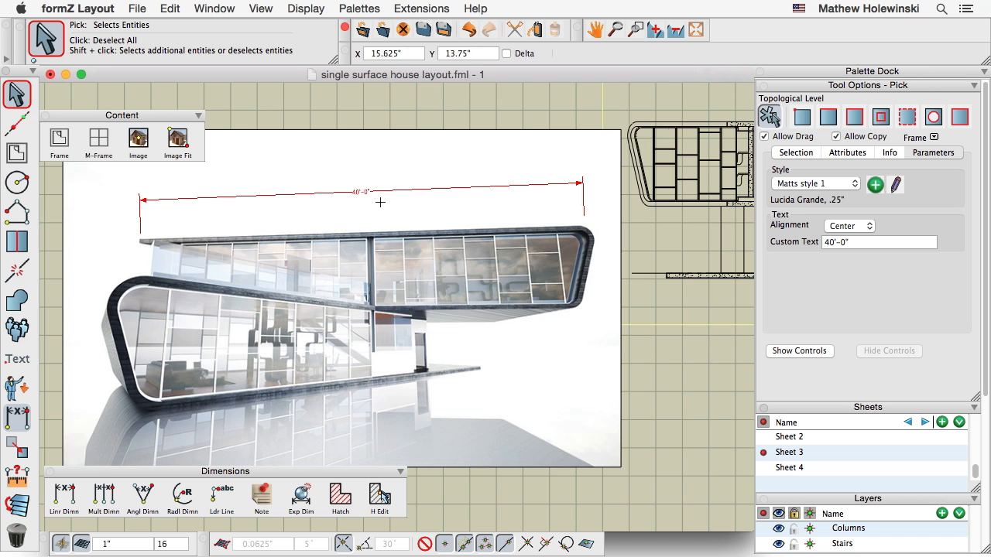
{"action": "scroll", "coordinate": [364, 200], "scroll_direction": "down", "scroll_amount": 2}
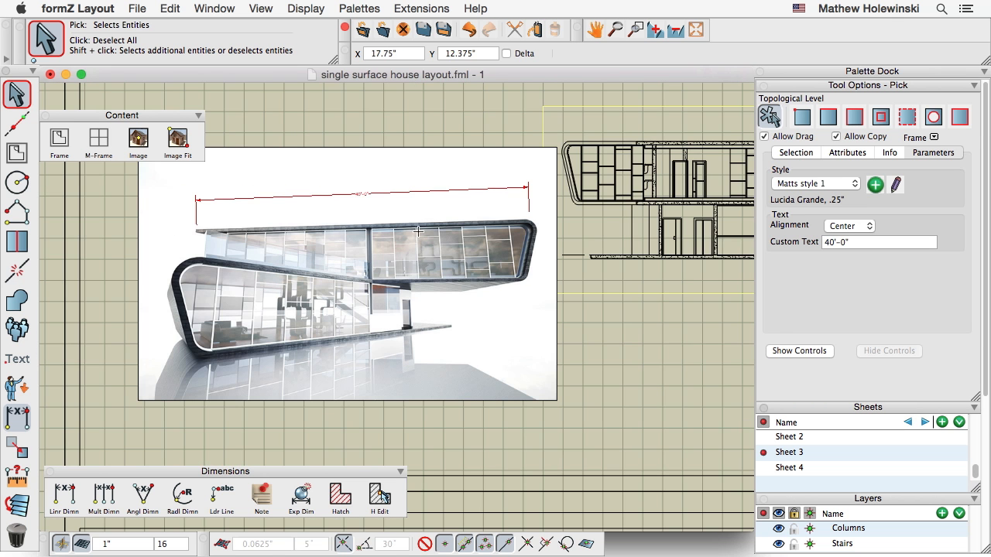
{"action": "scroll", "coordinate": [415, 230], "scroll_direction": "down", "scroll_amount": 2}
{"action": "left_click", "coordinate": [513, 334]}
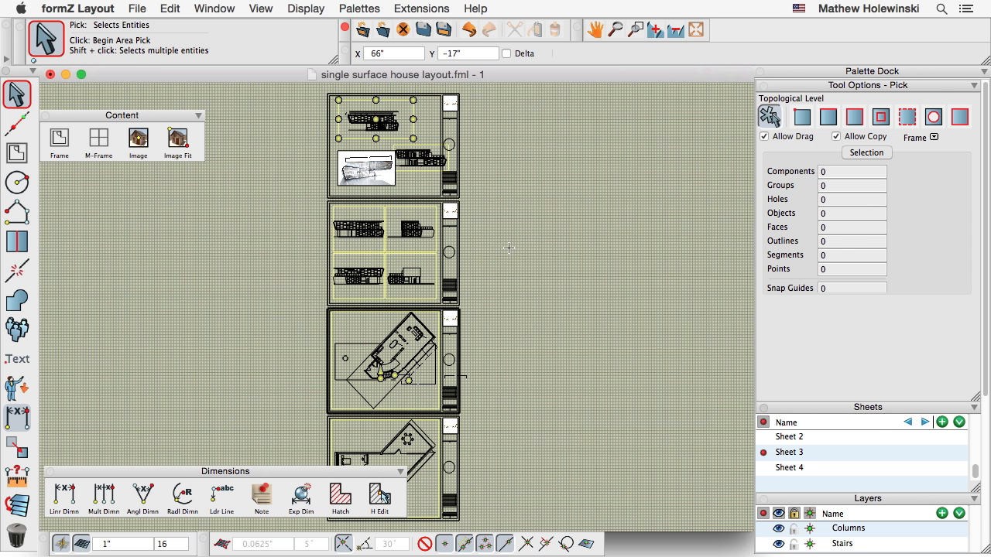
Switch to formZ pro and display the house model in Hidden Line mode from a different angle
{"action": "key", "text": "super+Tab"}
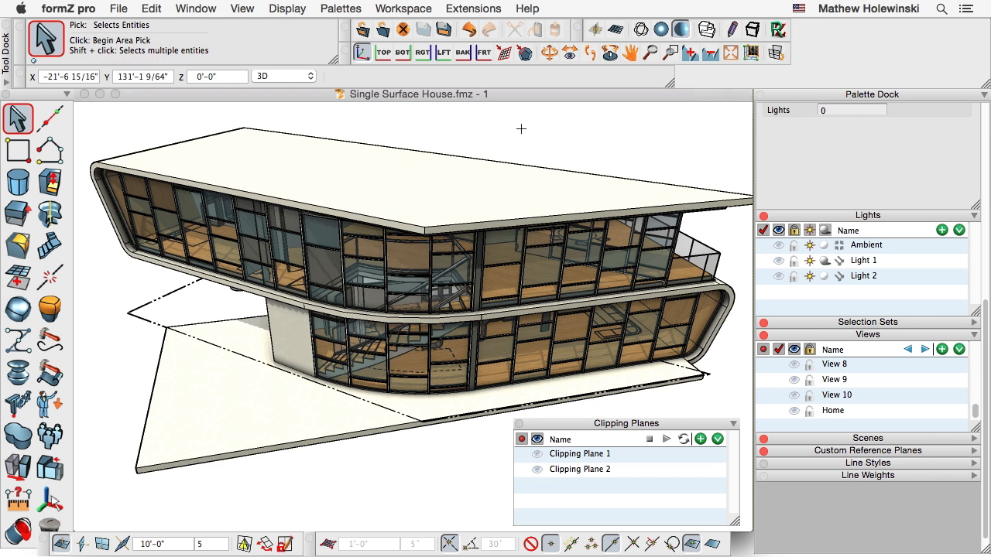
{"action": "left_click", "coordinate": [708, 29]}
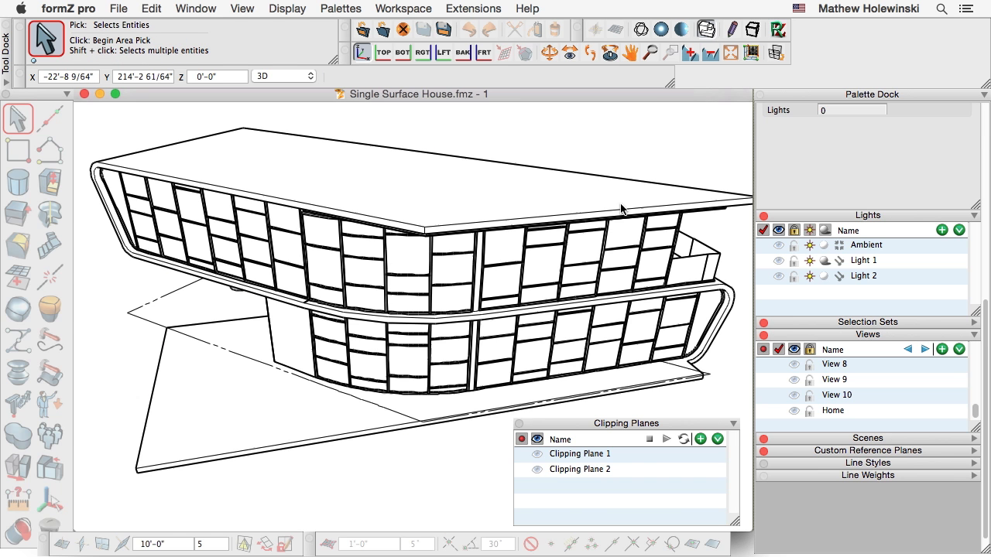
{"action": "middle_click_drag", "start_coordinate": [453, 468], "coordinate": [378, 463]}
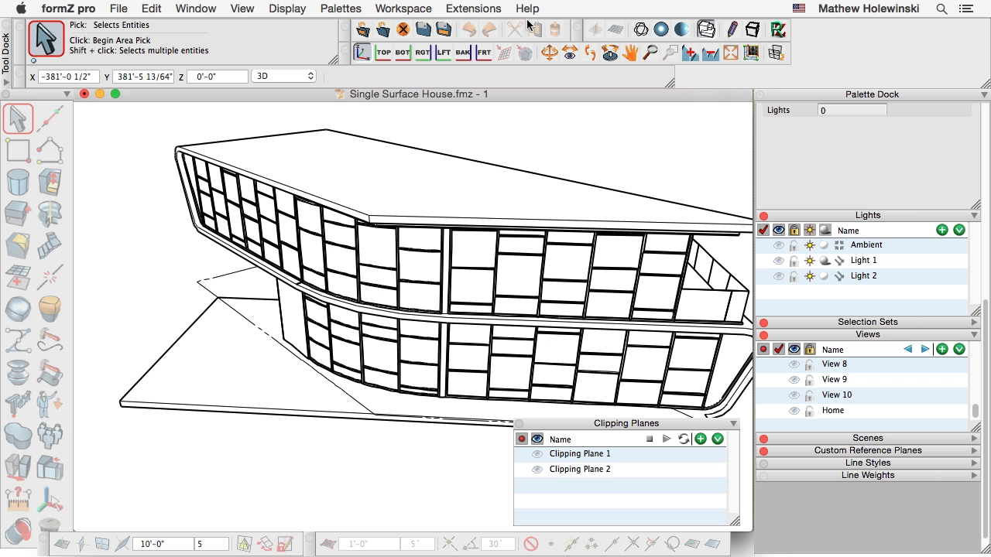
Set the Hidden Line display options to show transparent objects As Wire Frame and update the model view
{"action": "left_click", "coordinate": [283, 8]}
{"action": "left_click", "coordinate": [337, 329]}
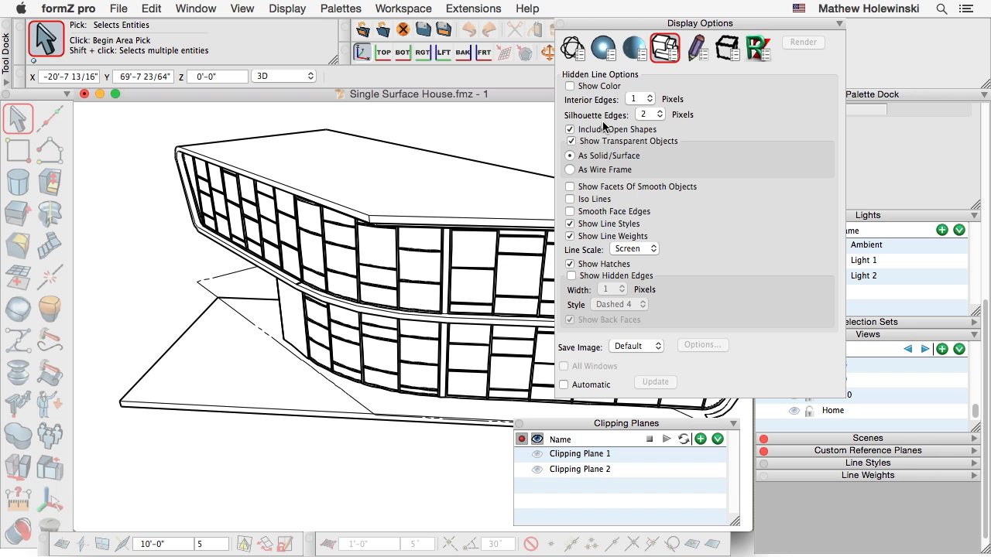
{"action": "left_click", "coordinate": [577, 171]}
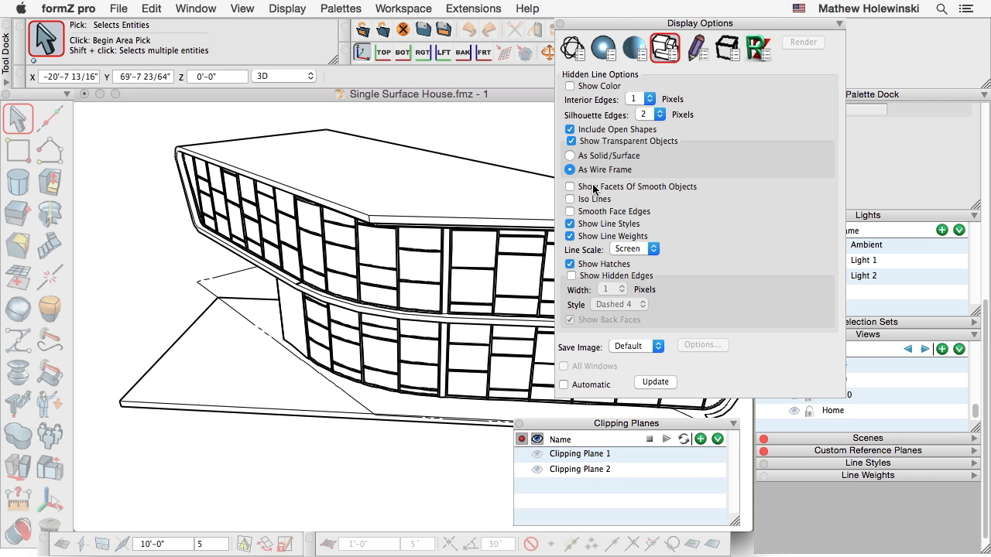
{"action": "left_click", "coordinate": [660, 383]}
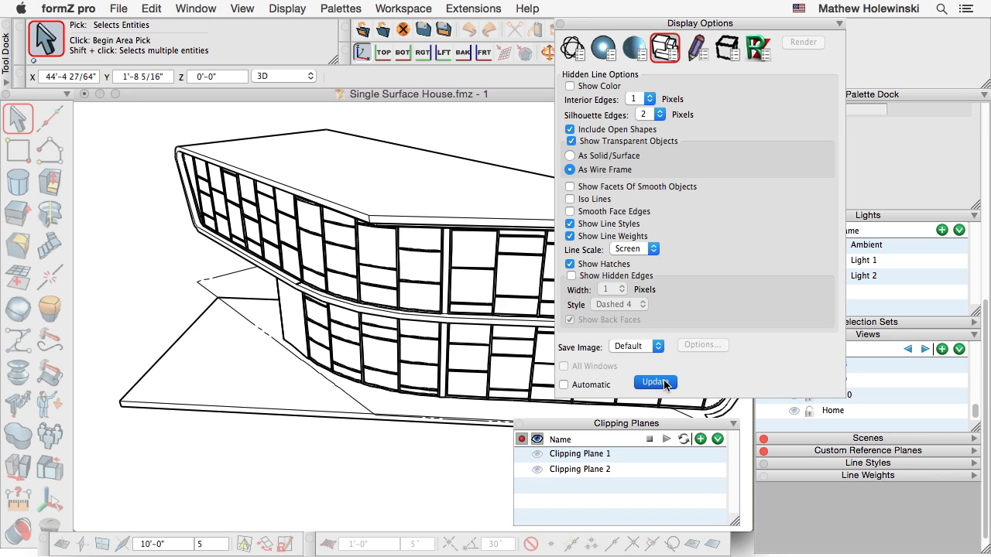
{"action": "left_click", "coordinate": [667, 381]}
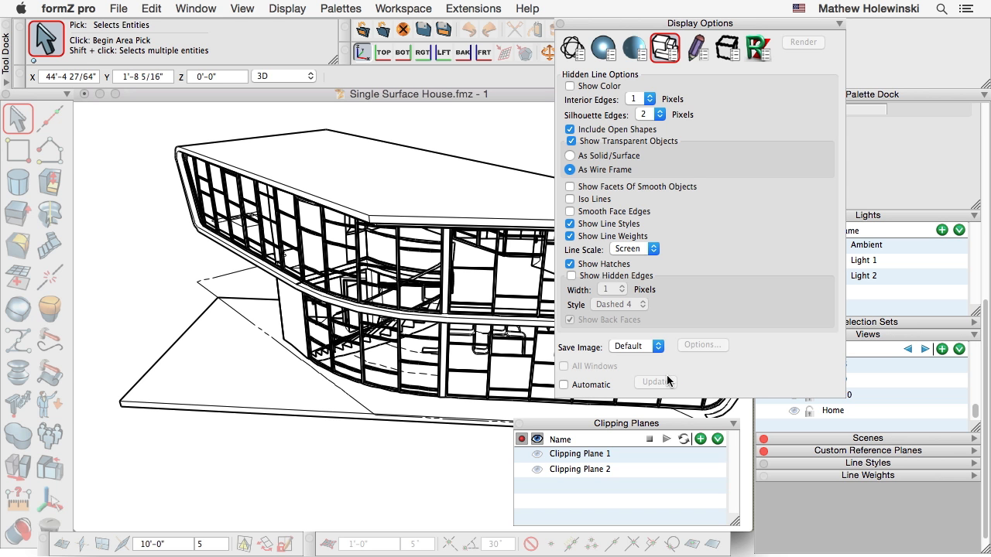
{"action": "middle_click_drag", "start_coordinate": [345, 452], "coordinate": [274, 281]}
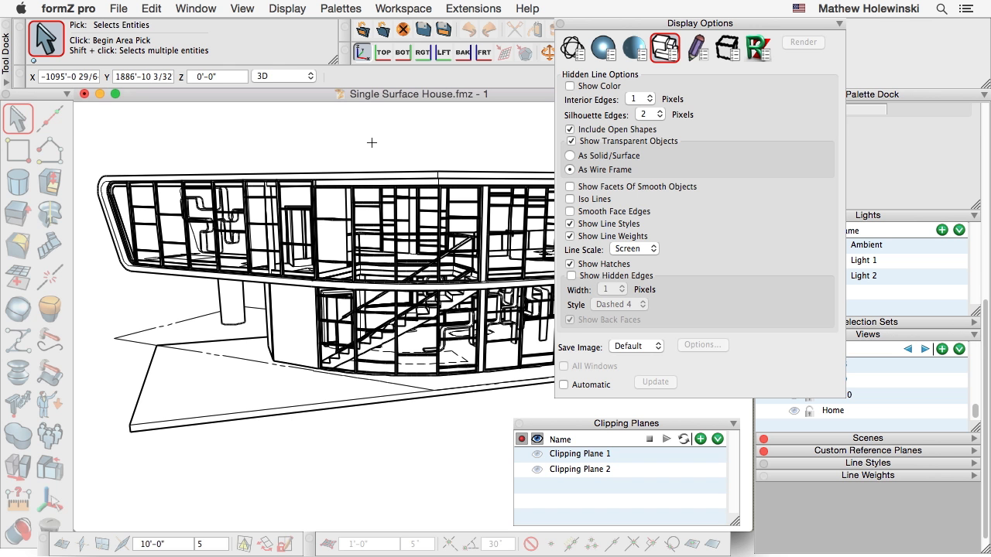
Switch back to the formZ Layout document
{"action": "key", "text": "super+Tab"}
{"action": "key", "text": "super+Tab"}
{"action": "key", "text": "super+Tab"}
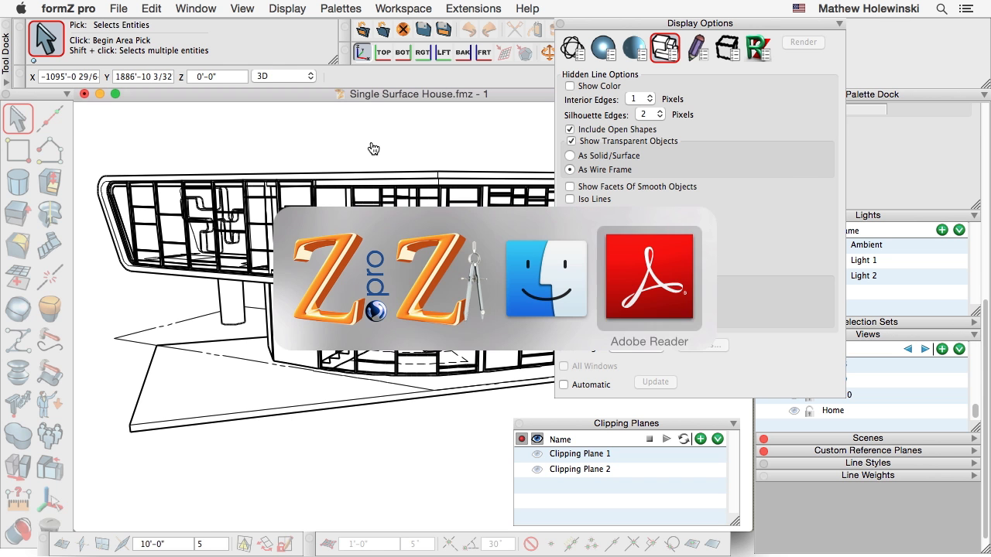
{"action": "key", "text": "super+Tab"}
{"action": "key", "text": "super+Tab"}
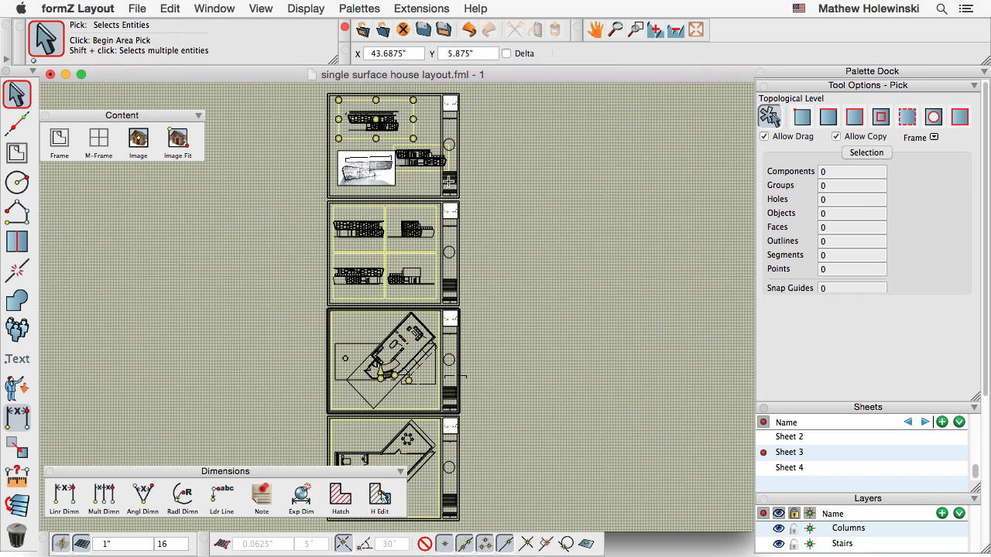
Change the upper-right elevation frame on Sheet 2 to the Home view and set its content to Fit
{"action": "scroll", "coordinate": [414, 233], "scroll_direction": "up", "scroll_amount": 1}
{"action": "scroll", "coordinate": [414, 233], "scroll_direction": "up", "scroll_amount": 5}
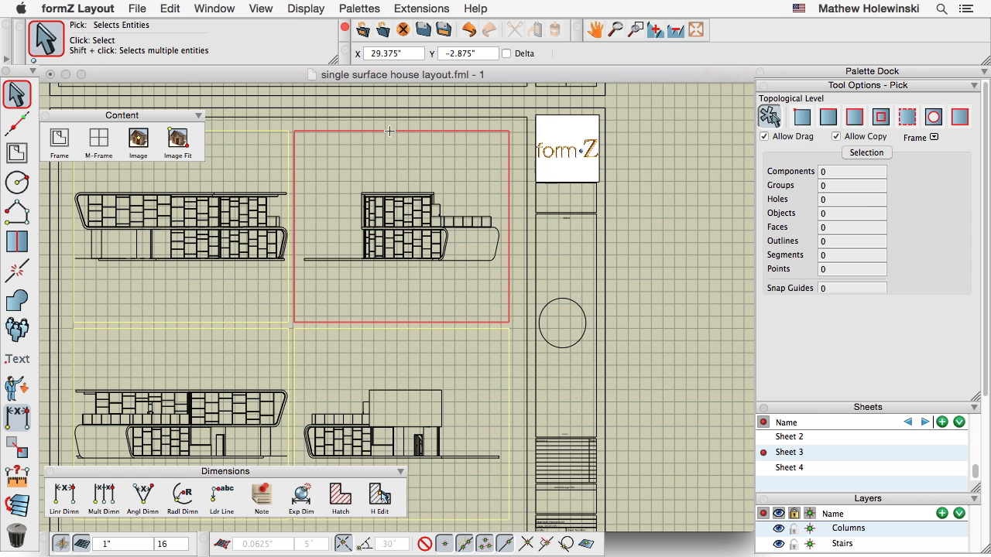
{"action": "right_click", "coordinate": [390, 132]}
{"action": "left_click", "coordinate": [431, 167]}
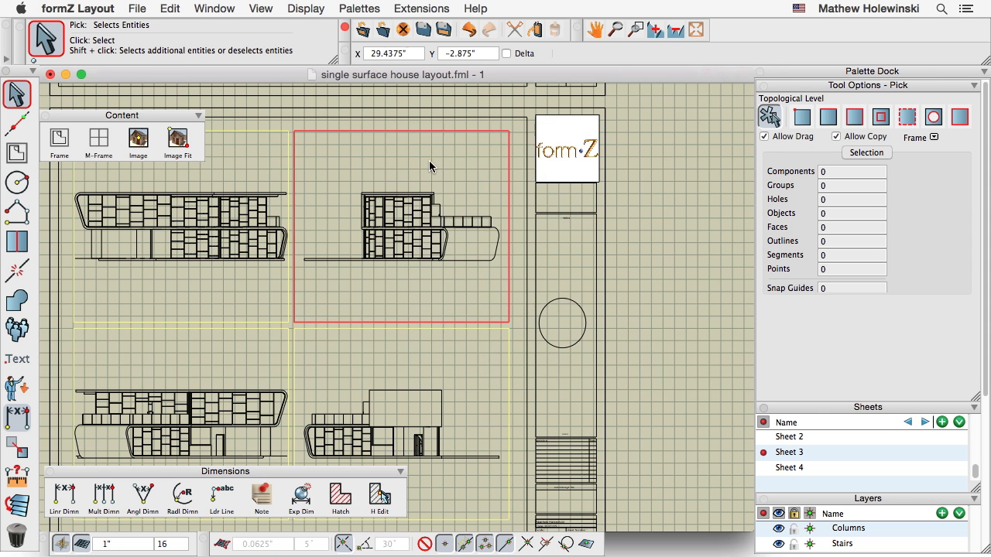
{"action": "left_click", "coordinate": [324, 224]}
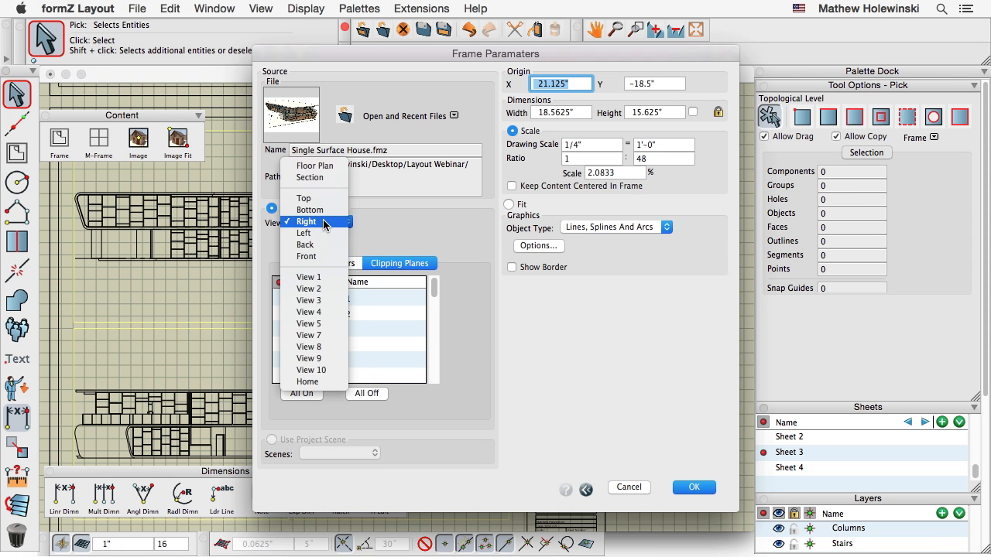
{"action": "left_click", "coordinate": [333, 381]}
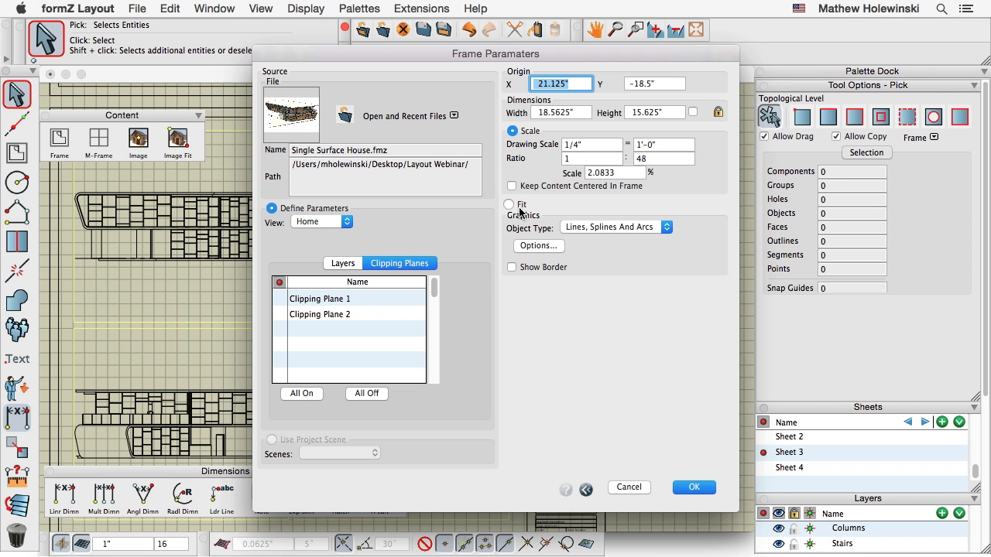
{"action": "left_click", "coordinate": [511, 205]}
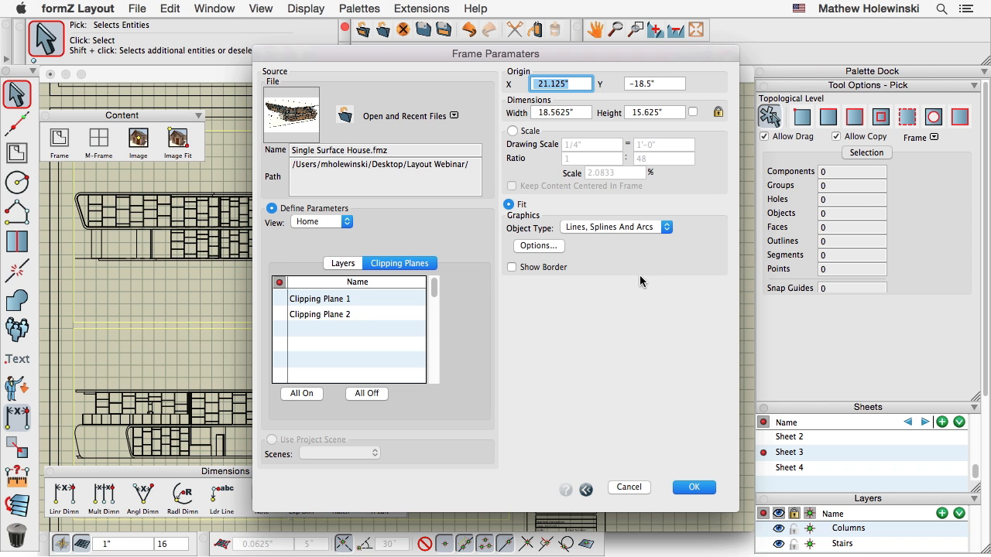
{"action": "left_click", "coordinate": [709, 490]}
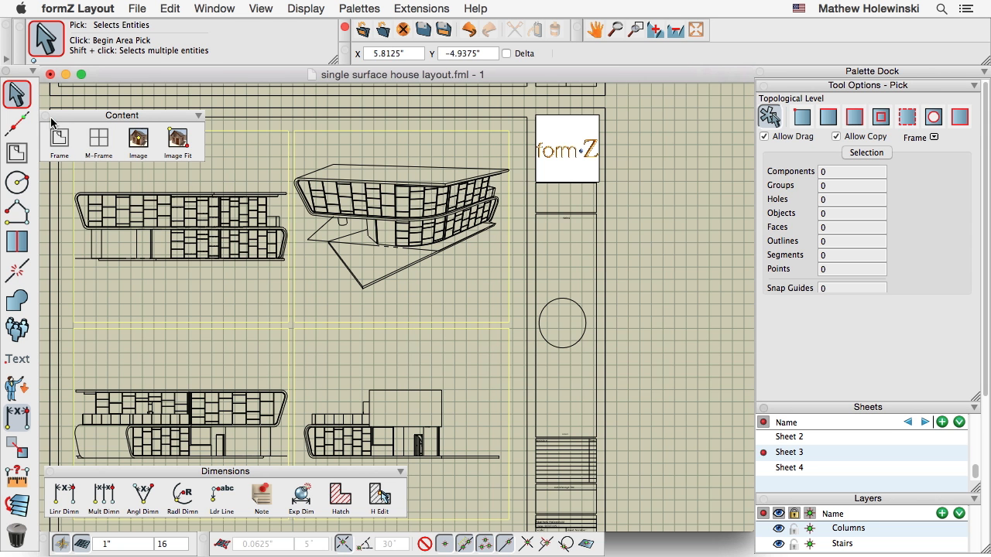
Keep the Home view frame's object type as Lines, Splines And Arcs and show its transparent objects As Wire Frame in the hidden line options
{"action": "left_click", "coordinate": [21, 98]}
{"action": "right_click", "coordinate": [481, 133]}
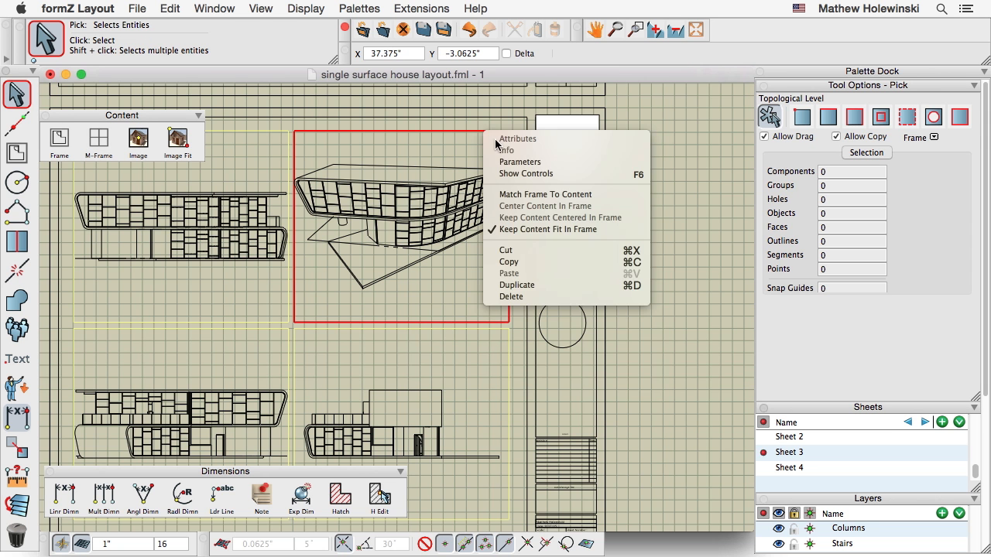
{"action": "left_click", "coordinate": [514, 163]}
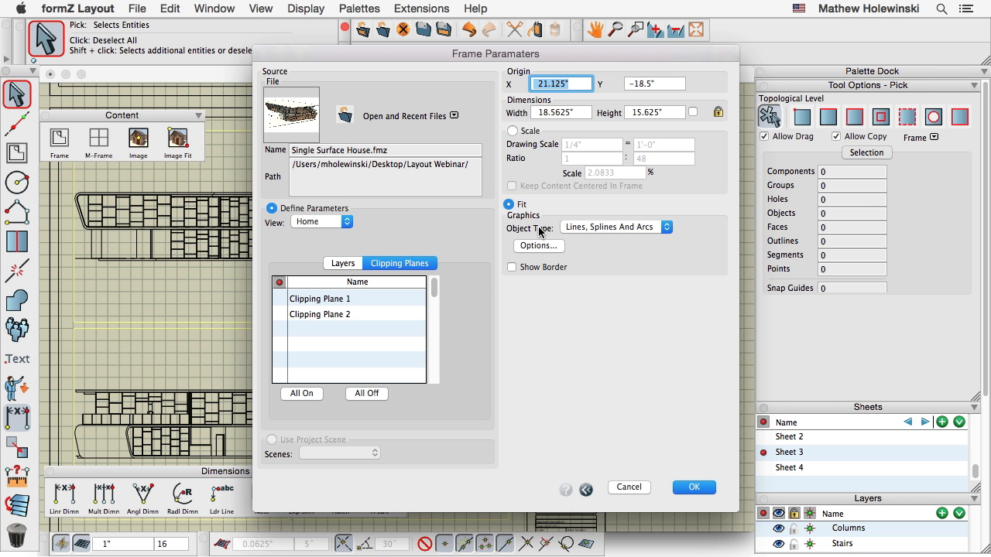
{"action": "left_click", "coordinate": [650, 230]}
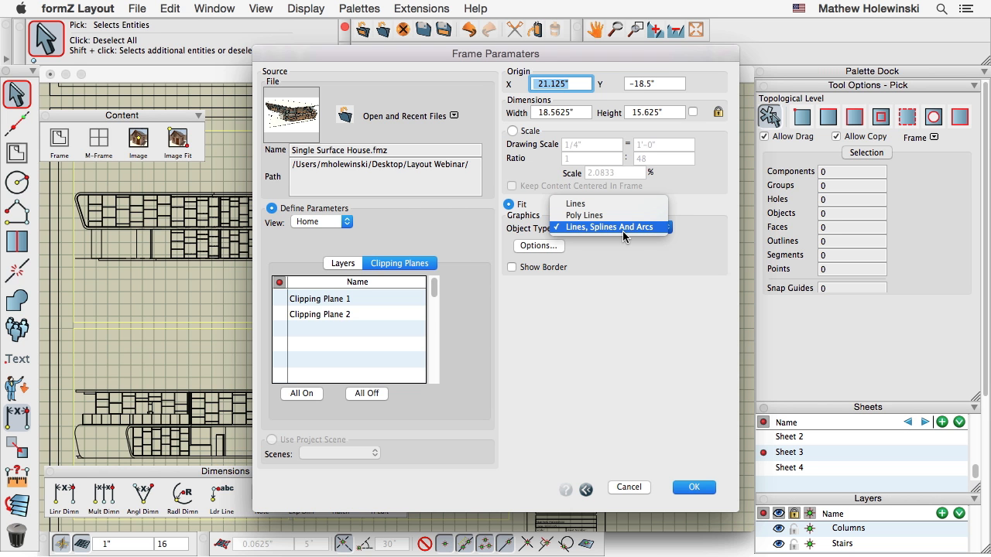
{"action": "left_click", "coordinate": [626, 229]}
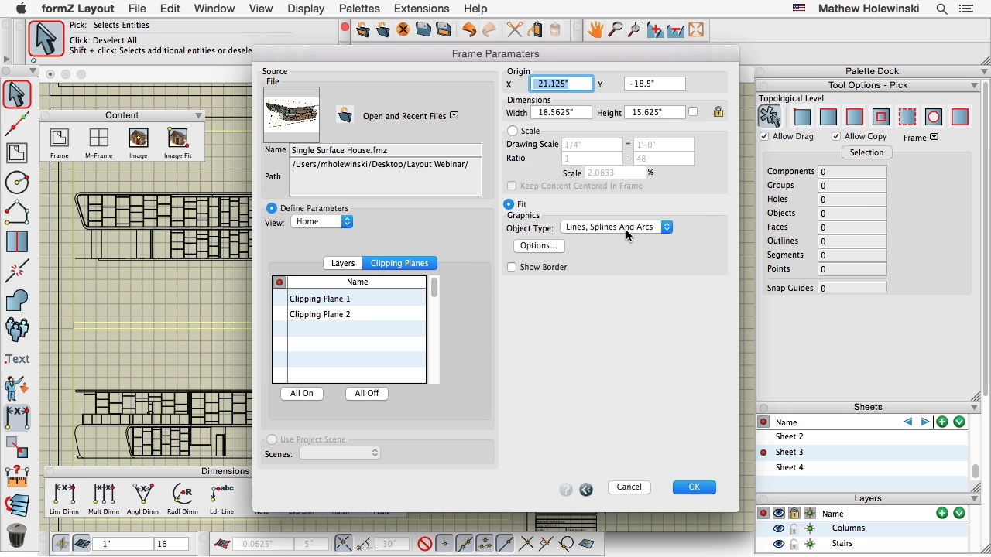
{"action": "left_click", "coordinate": [542, 248]}
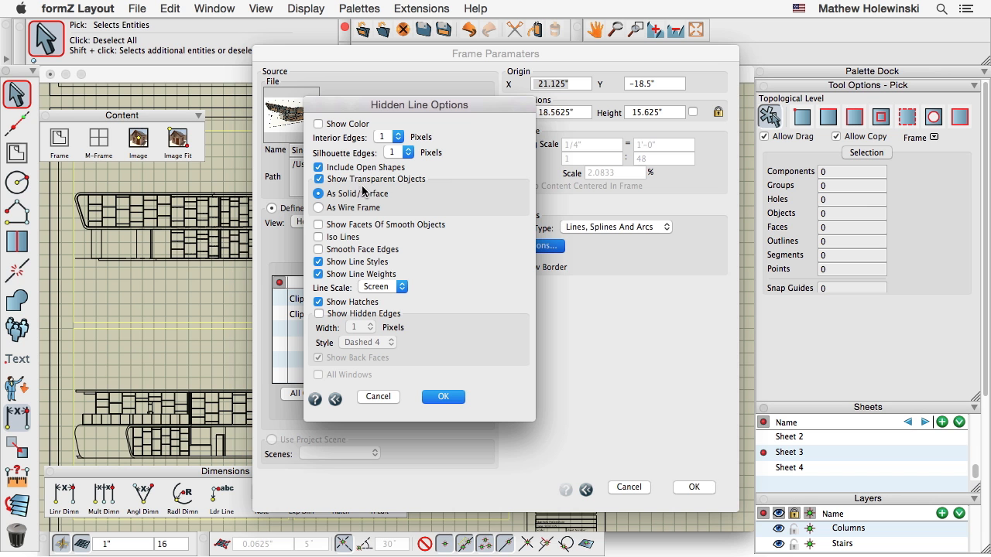
{"action": "left_click", "coordinate": [319, 208]}
{"action": "left_click", "coordinate": [443, 396]}
{"action": "left_click", "coordinate": [695, 487]}
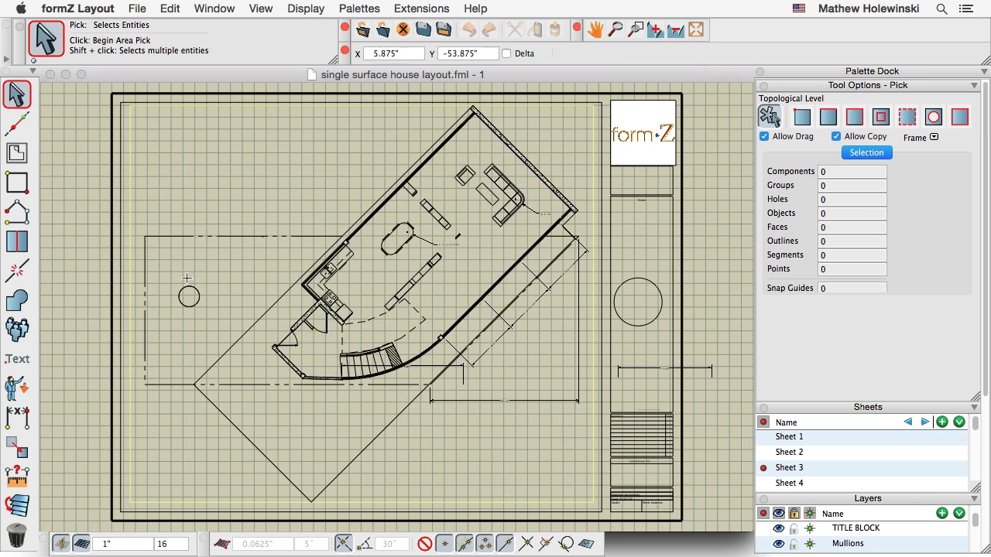
Examine the Sheet 3 floor plan up close around the entrance walls, kitchen, curved stair and dimensions, followed by all four sheets together
{"action": "scroll", "coordinate": [254, 277], "scroll_direction": "up", "scroll_amount": 3}
{"action": "middle_click_drag", "start_coordinate": [371, 350], "coordinate": [358, 292]}
{"action": "scroll", "coordinate": [342, 331], "scroll_direction": "up", "scroll_amount": 3}
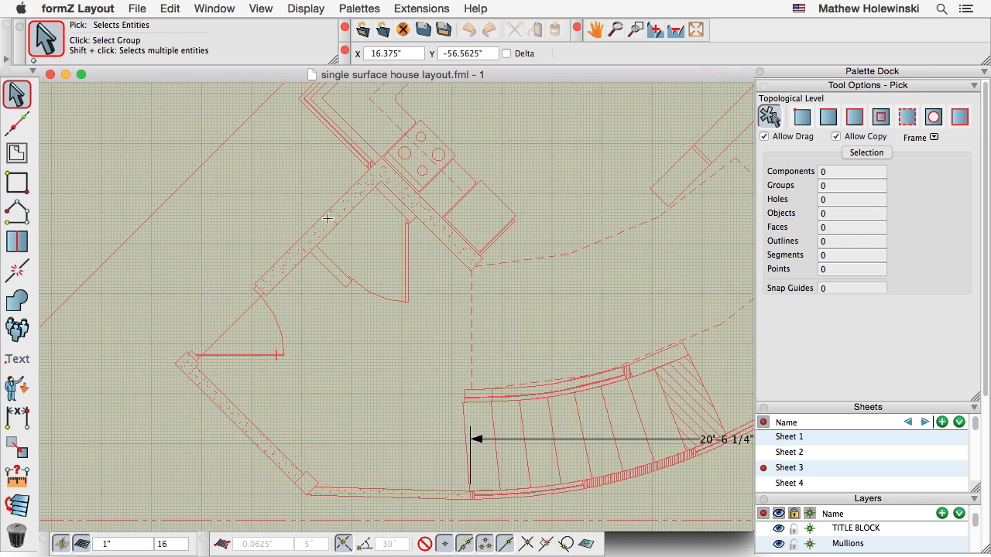
{"action": "scroll", "coordinate": [439, 218], "scroll_direction": "down", "scroll_amount": 2}
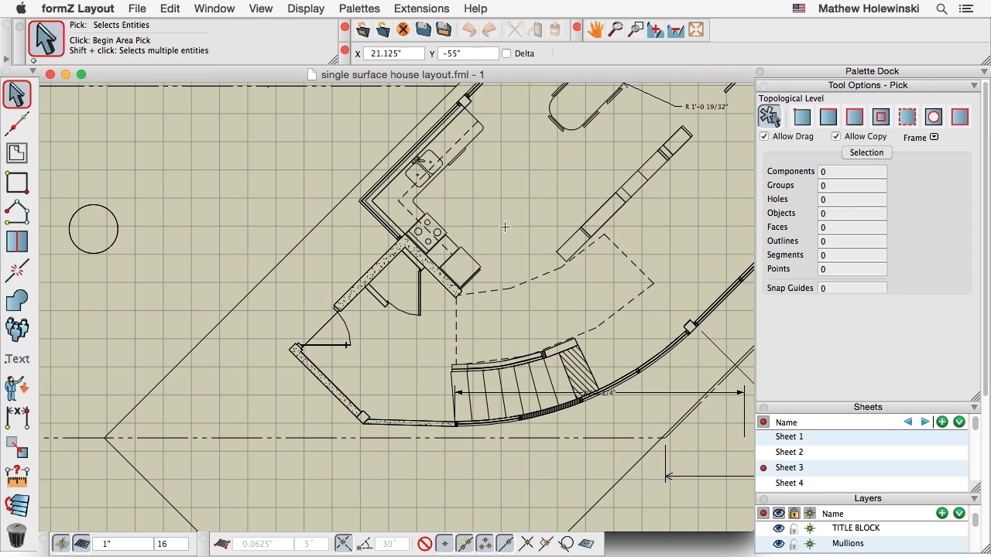
{"action": "middle_click_drag", "start_coordinate": [511, 231], "coordinate": [452, 224]}
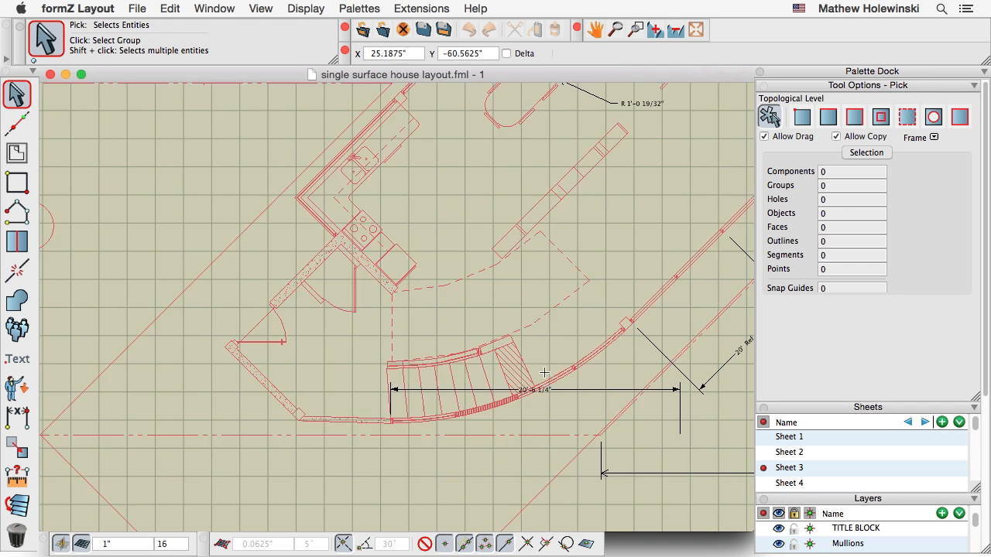
{"action": "scroll", "coordinate": [539, 368], "scroll_direction": "up", "scroll_amount": 2}
{"action": "scroll", "coordinate": [540, 367], "scroll_direction": "down", "scroll_amount": 2}
{"action": "scroll", "coordinate": [491, 321], "scroll_direction": "down", "scroll_amount": 4}
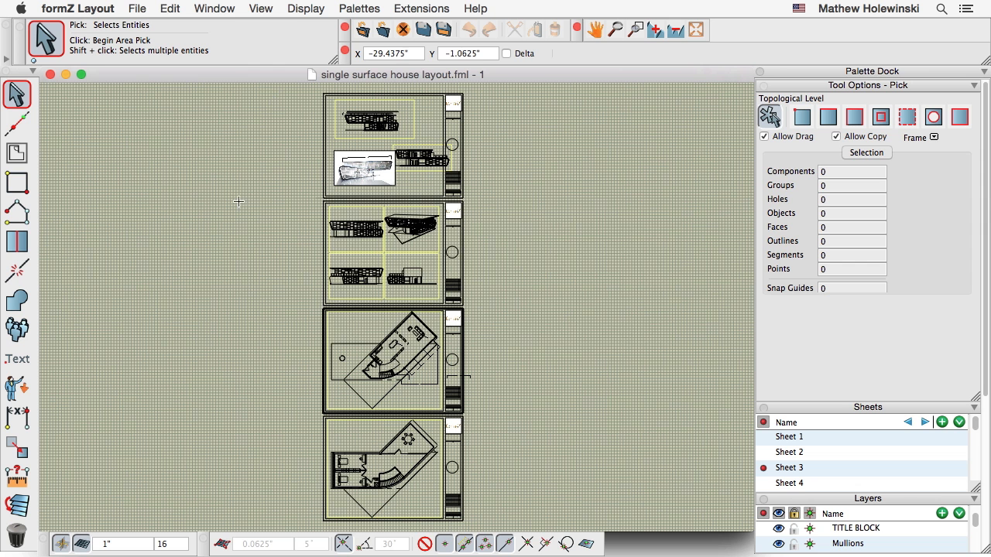
Switch to formZ pro and bring up the Villa.fmz project
{"action": "key", "text": "super+Tab"}
{"action": "key", "text": "super+Tab"}
{"action": "key", "text": "super+Tab"}
{"action": "key", "text": "super+Tab"}
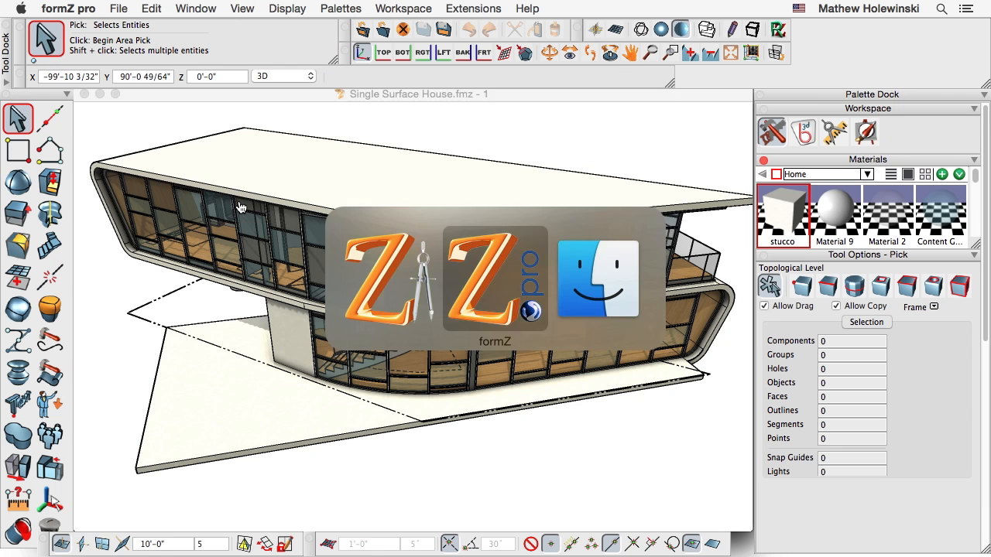
{"action": "left_click", "coordinate": [196, 8]}
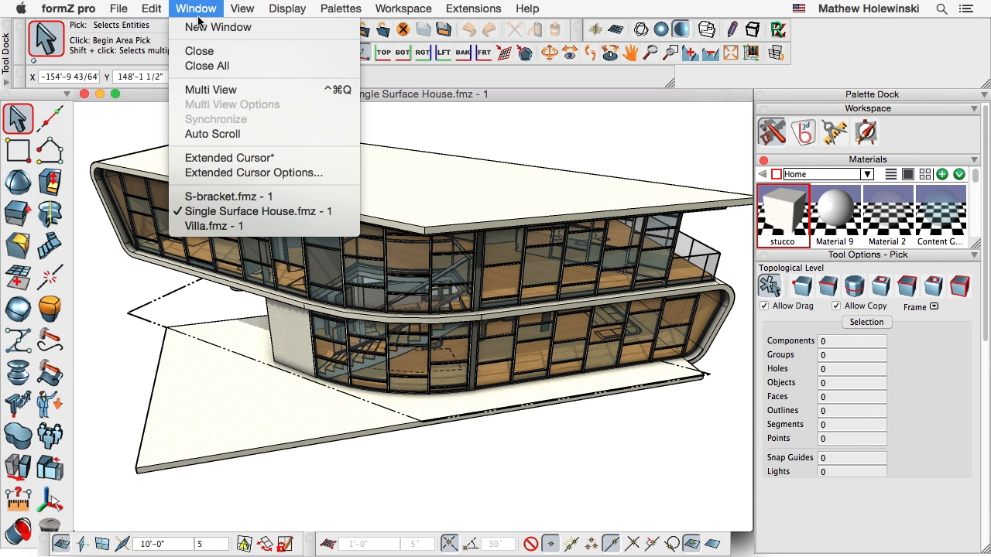
{"action": "left_click", "coordinate": [247, 226]}
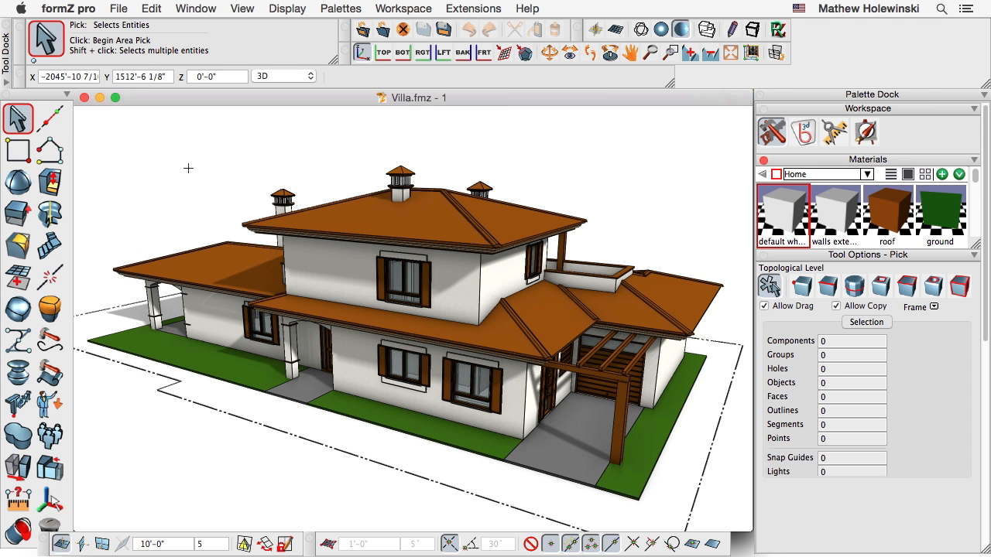
Activate the Hatch tool, with the text tool set and the hatch pattern library floating clear of most of the villa
{"action": "left_click", "coordinate": [20, 501]}
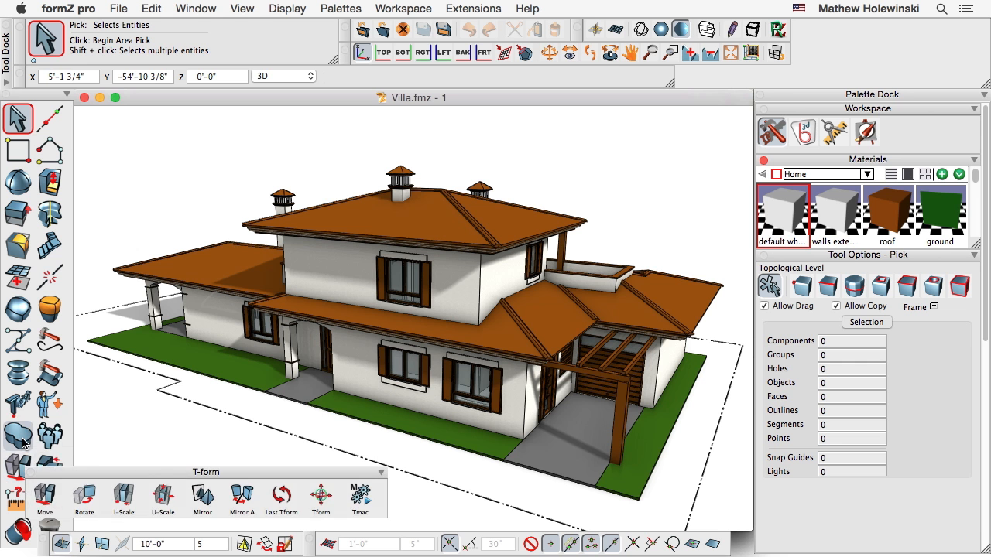
{"action": "mouse_move", "coordinate": [22, 441]}
{"action": "mouse_move", "coordinate": [19, 405]}
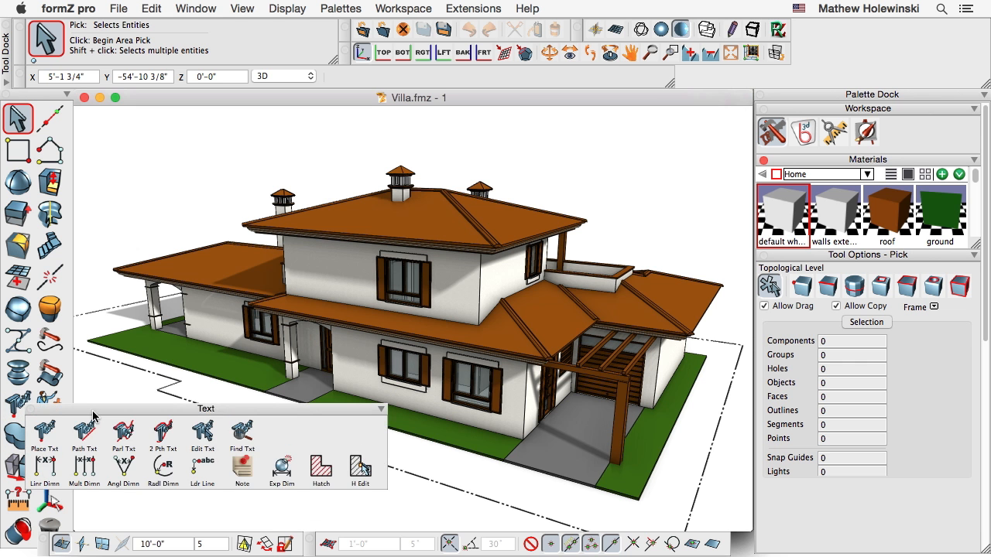
{"action": "left_click_drag", "start_coordinate": [95, 410], "coordinate": [145, 446]}
{"action": "left_click", "coordinate": [370, 501]}
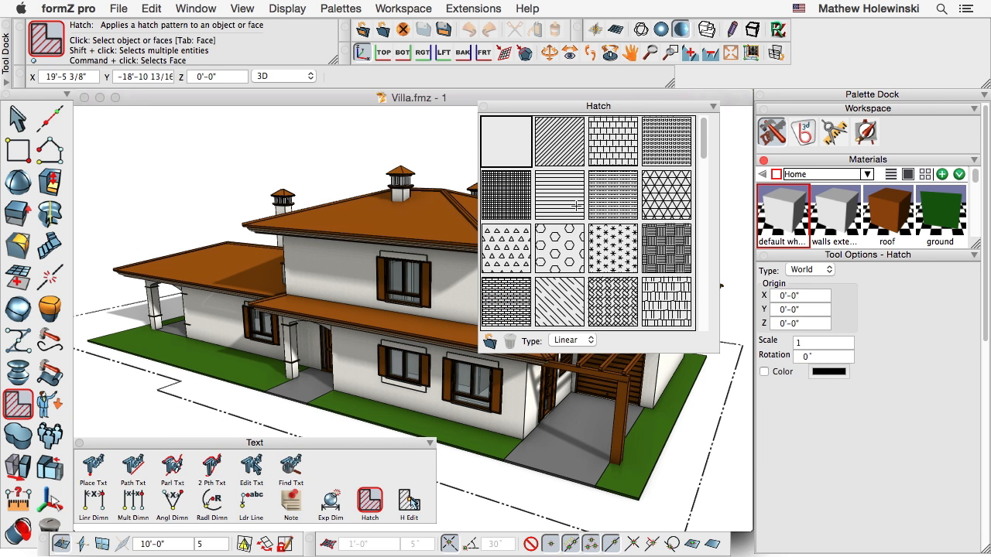
{"action": "left_click_drag", "start_coordinate": [645, 111], "coordinate": [679, 99]}
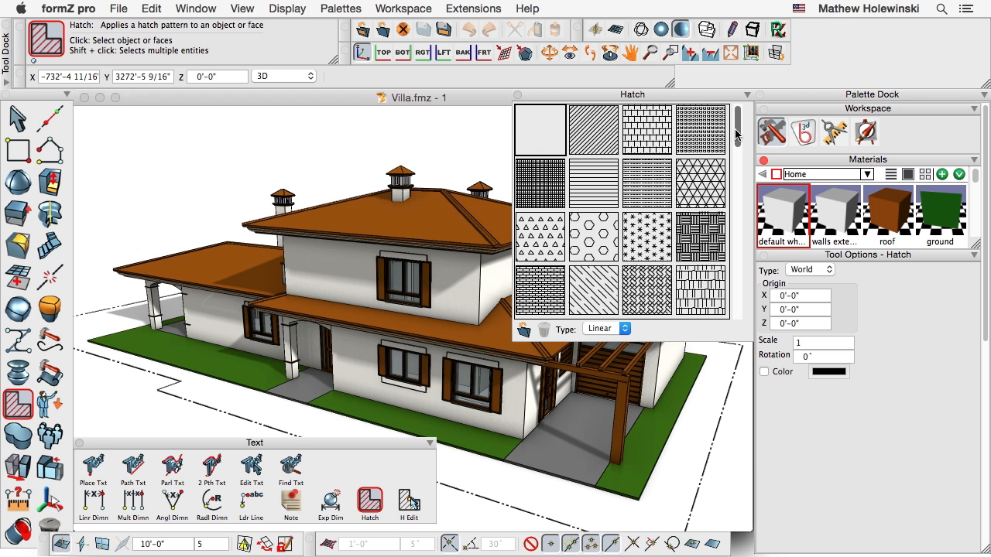
{"action": "mouse_move", "coordinate": [739, 140]}
{"action": "left_mouse_down"}
{"action": "mouse_move", "coordinate": [740, 208]}
{"action": "mouse_move", "coordinate": [741, 138]}
{"action": "left_mouse_up"}
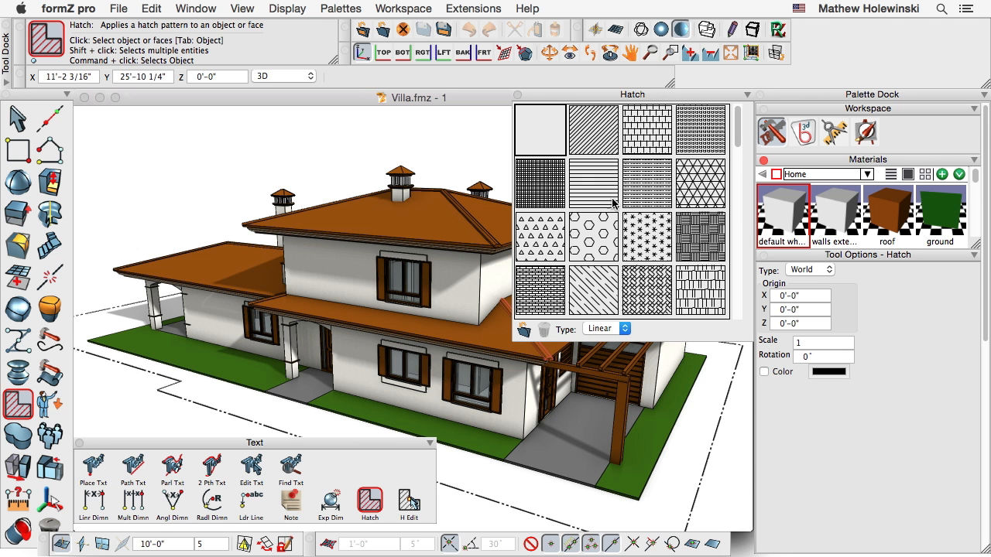
Apply the staggered shingle-like hatch pattern to the villa's upper main roof and the lower roofs
{"action": "left_click", "coordinate": [710, 300]}
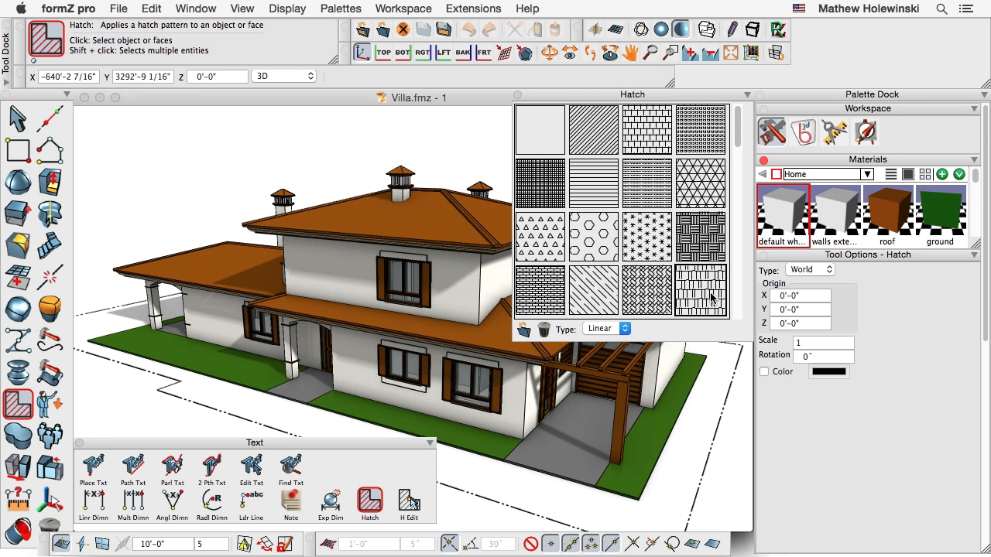
{"action": "left_click", "coordinate": [422, 215]}
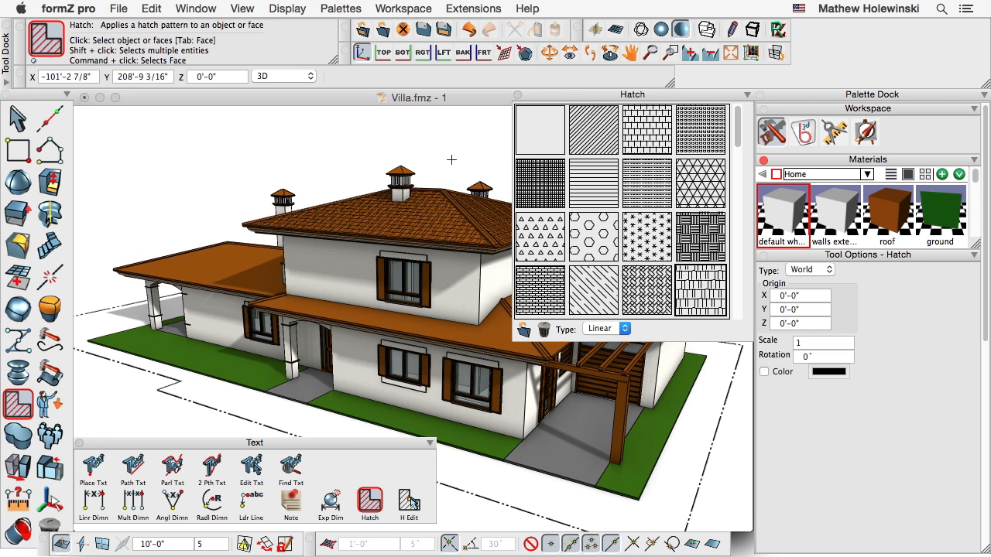
{"action": "middle_click_drag", "start_coordinate": [457, 160], "coordinate": [459, 172]}
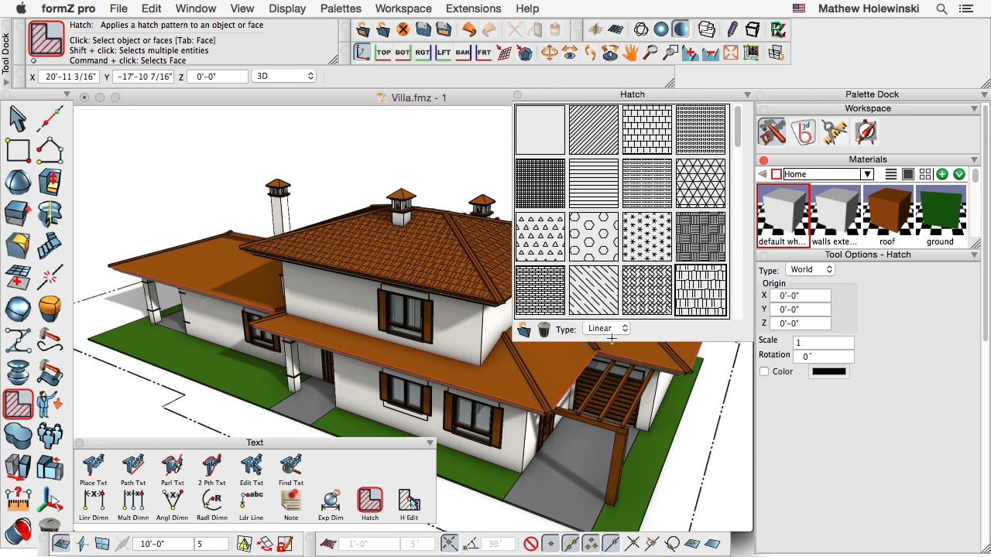
{"action": "left_click", "coordinate": [700, 288]}
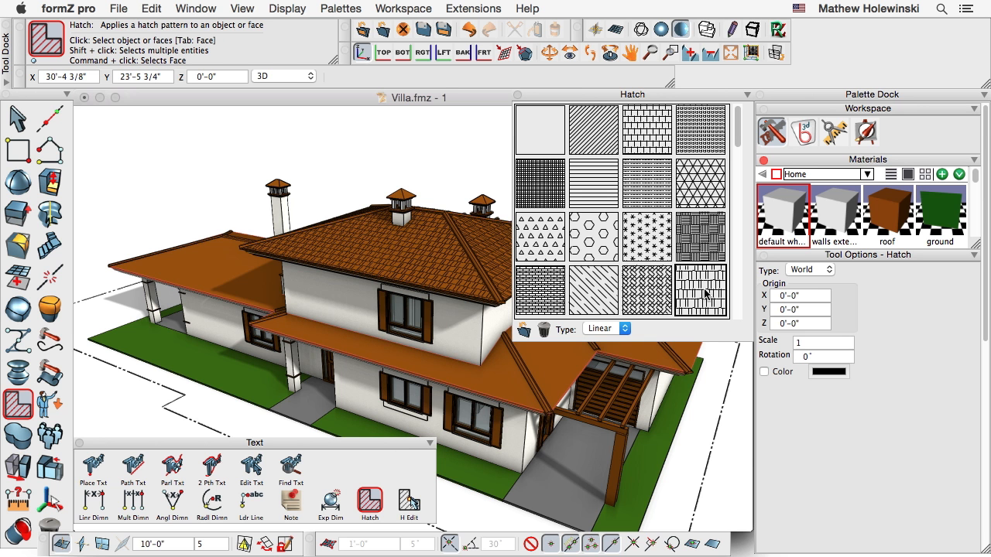
{"action": "left_click", "coordinate": [222, 270]}
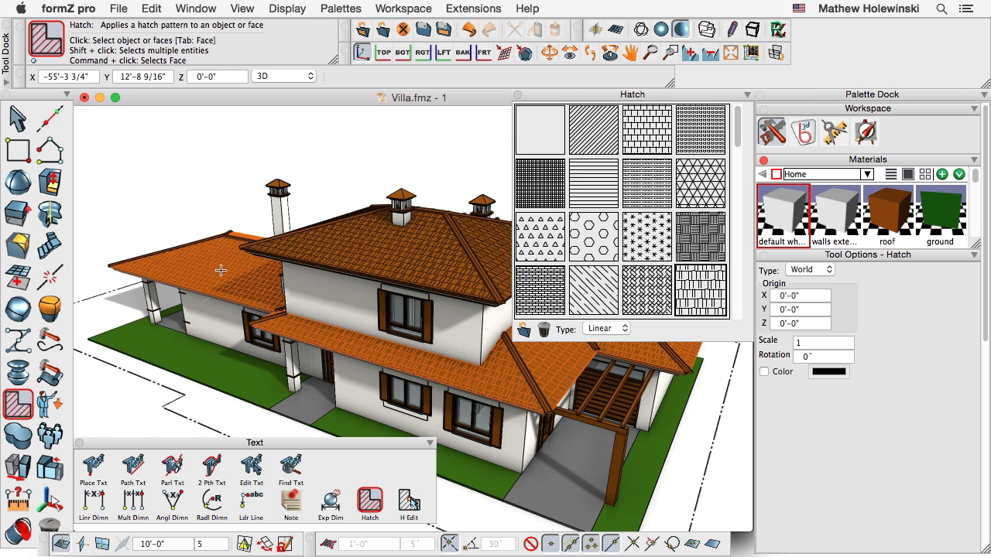
{"action": "left_click", "coordinate": [17, 117]}
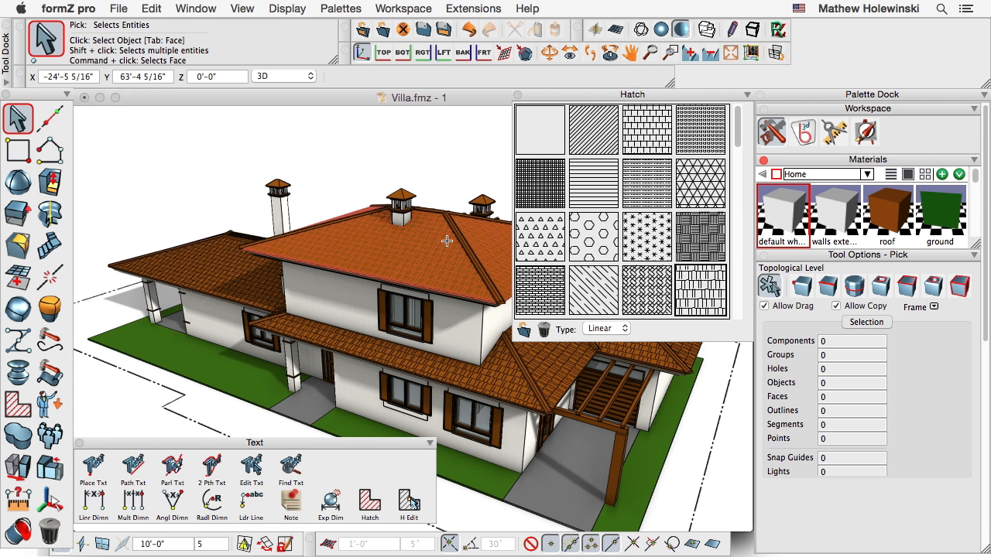
Apply the running-bond block hatch pattern to the front ground-floor wall with the two shuttered windows
{"action": "left_click", "coordinate": [651, 132]}
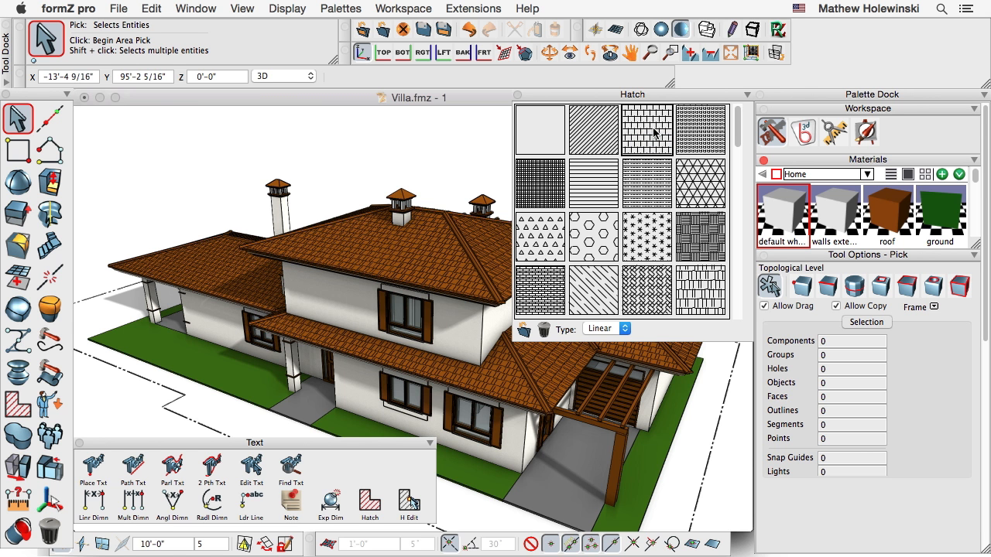
{"action": "mouse_move", "coordinate": [654, 130]}
{"action": "left_mouse_down"}
{"action": "mouse_move", "coordinate": [631, 133]}
{"action": "mouse_move", "coordinate": [522, 228]}
{"action": "mouse_move", "coordinate": [451, 355]}
{"action": "mouse_move", "coordinate": [354, 395]}
{"action": "left_mouse_up"}
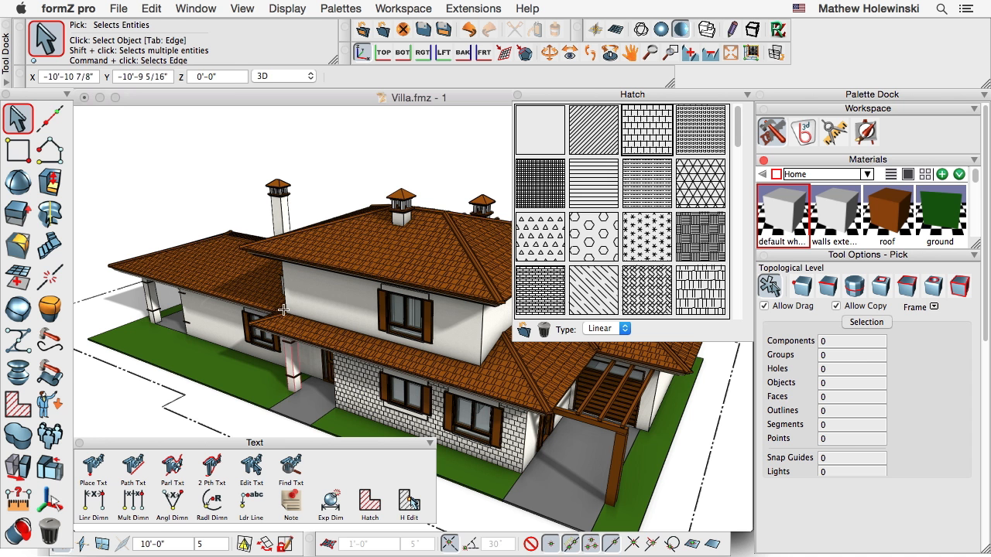
{"action": "left_click", "coordinate": [26, 123]}
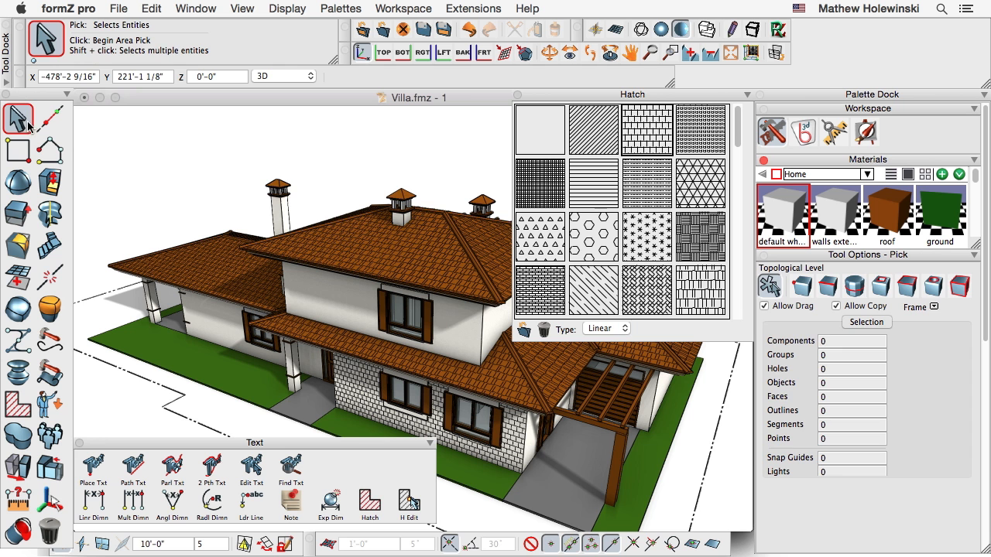
Hatch the recessed ground-floor wall of the left wing with the horizontal line pattern
{"action": "left_click", "coordinate": [371, 505]}
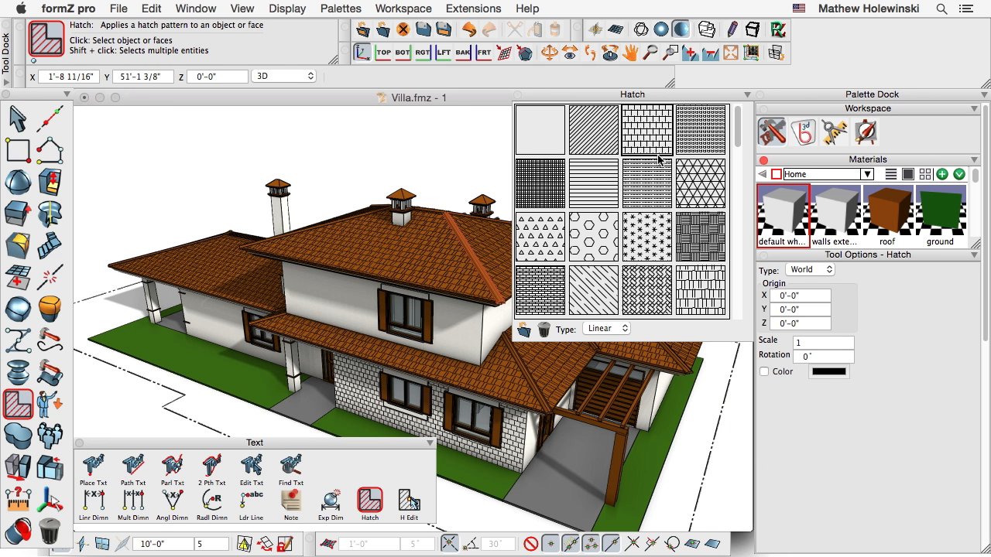
{"action": "left_click", "coordinate": [595, 186]}
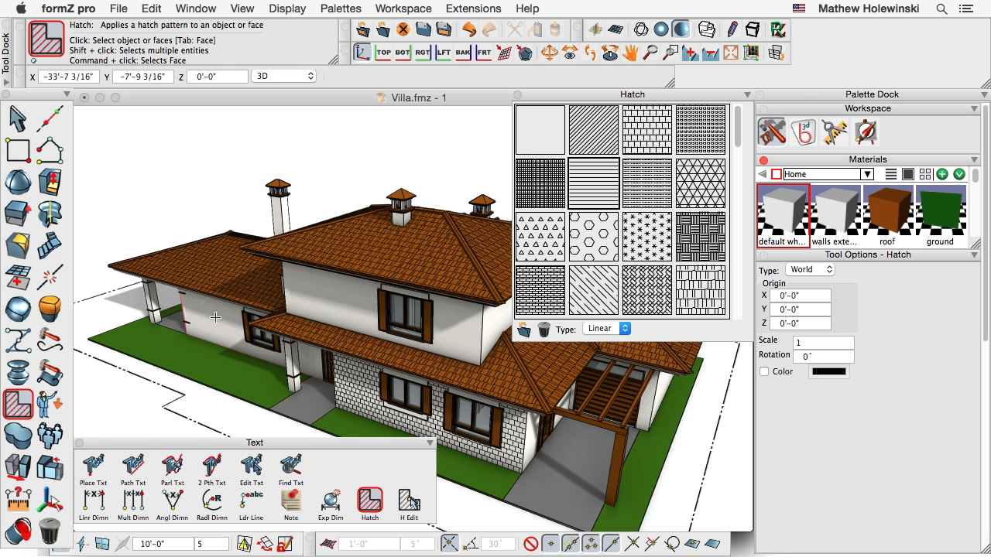
{"action": "left_click", "coordinate": [215, 317]}
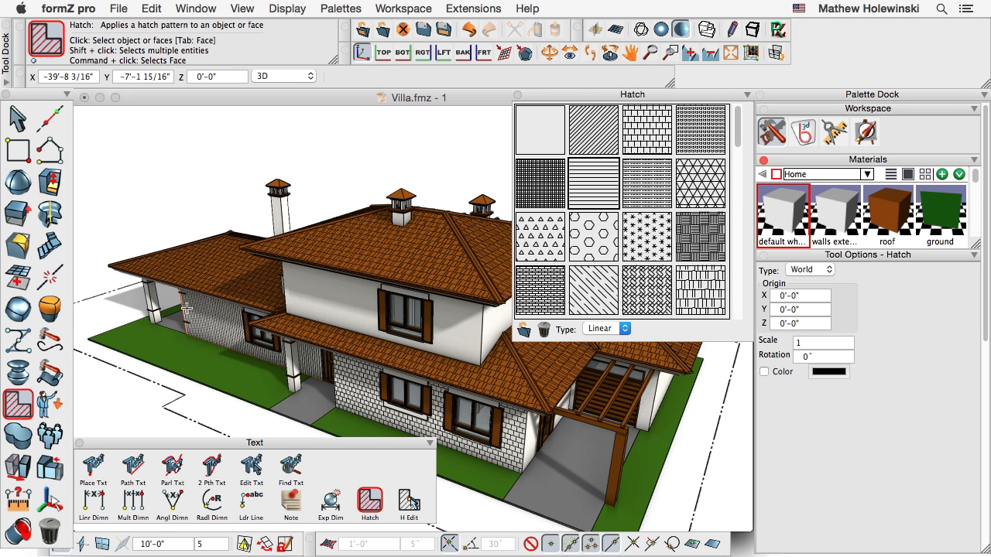
{"action": "left_click", "coordinate": [17, 118]}
{"action": "mouse_move", "coordinate": [48, 122]}
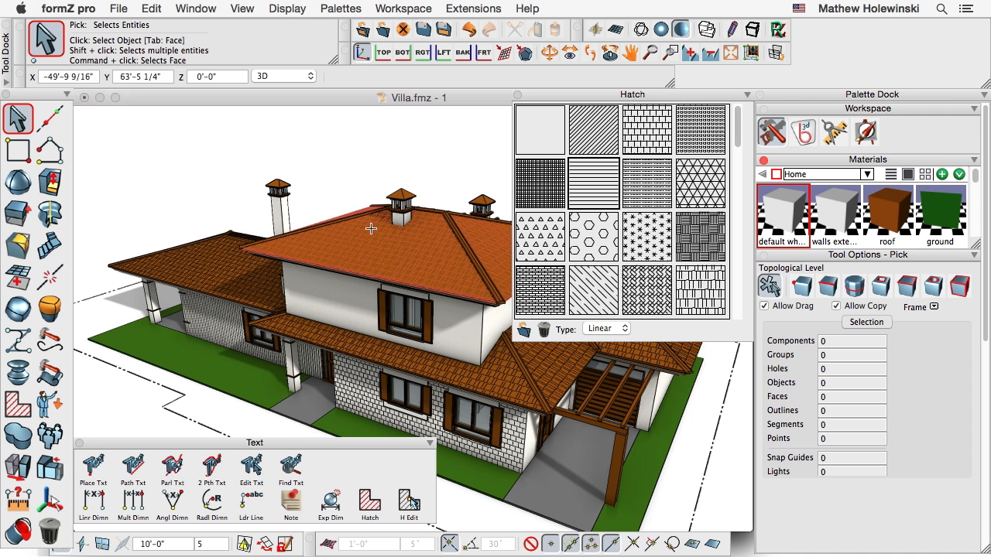
Edit the left wing wall's line hatch and rotate it to -90°
{"action": "scroll", "coordinate": [245, 160], "scroll_direction": "down", "scroll_amount": 2}
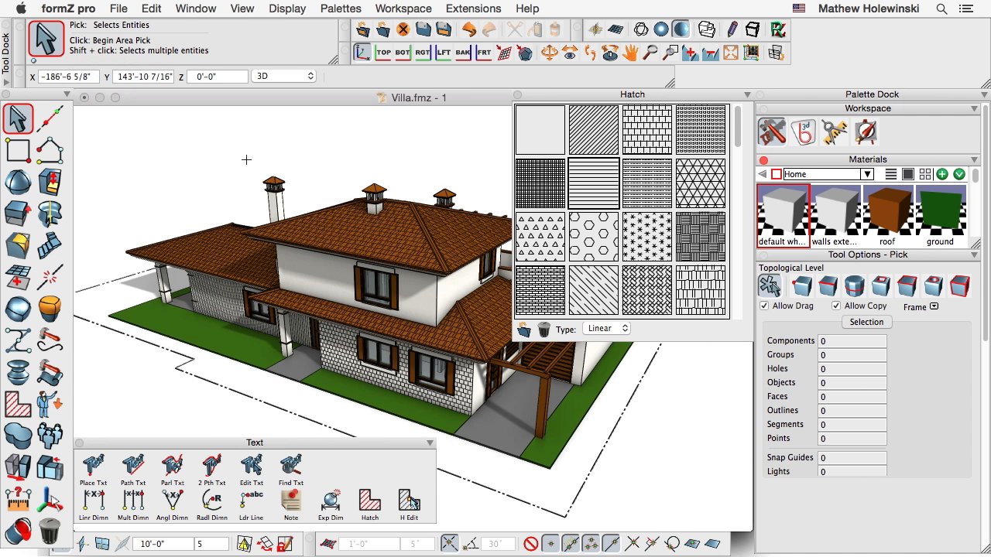
{"action": "left_click", "coordinate": [411, 504]}
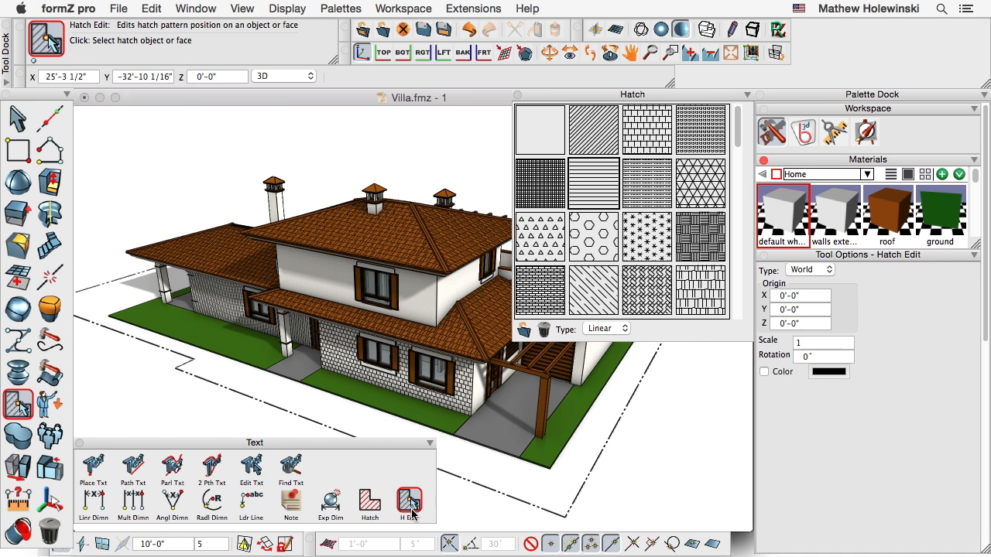
{"action": "left_click", "coordinate": [230, 314]}
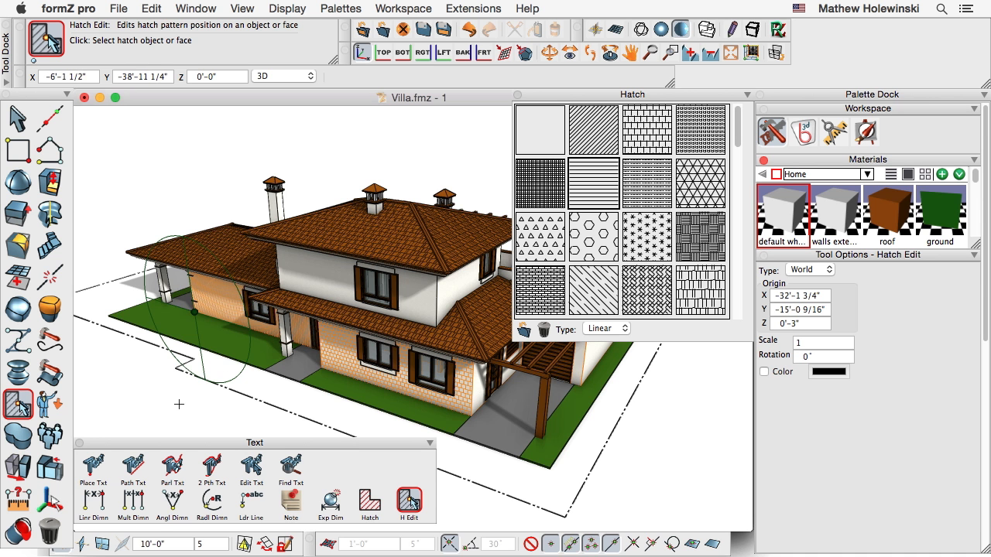
{"action": "middle_click_drag", "start_coordinate": [179, 404], "coordinate": [236, 402]}
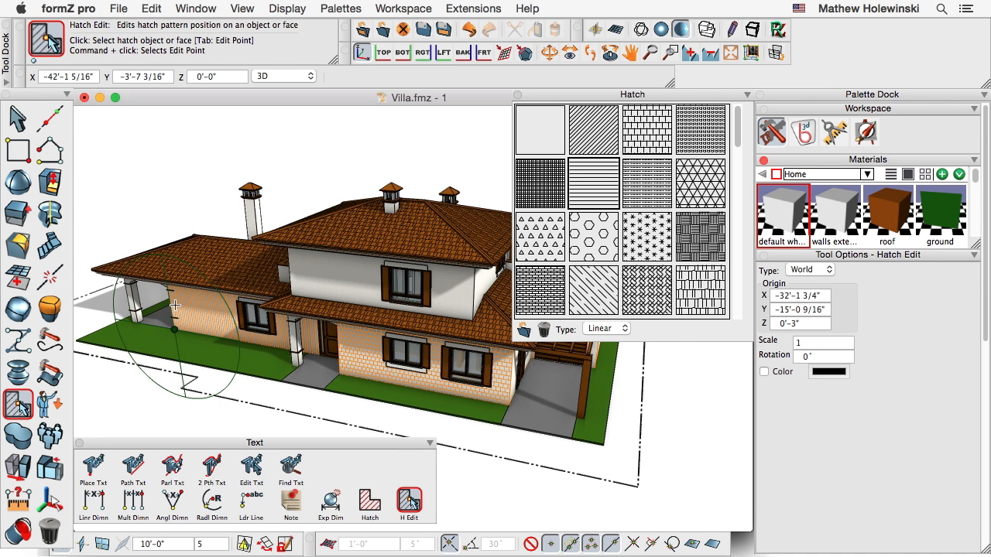
{"action": "scroll", "coordinate": [175, 305], "scroll_direction": "up", "scroll_amount": 3}
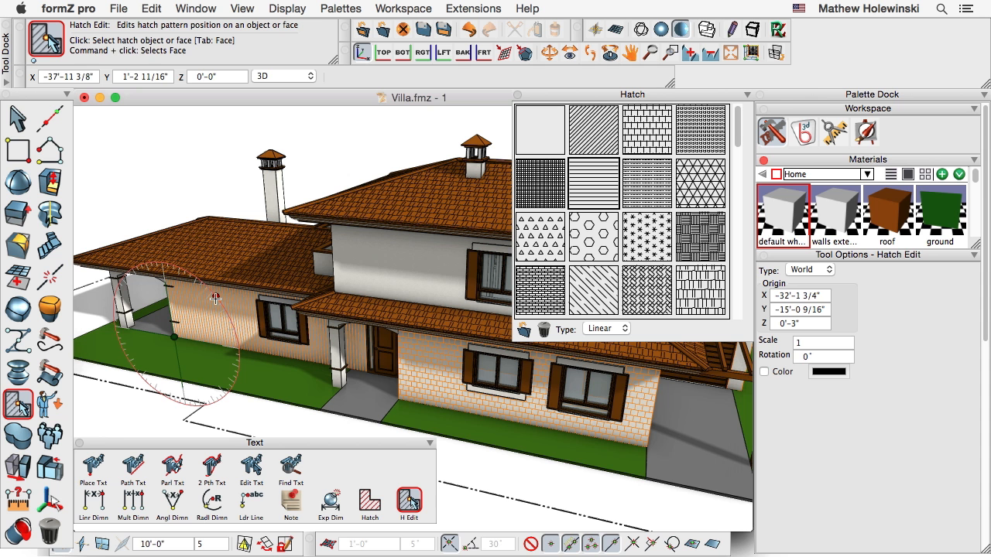
{"action": "left_click", "coordinate": [215, 298]}
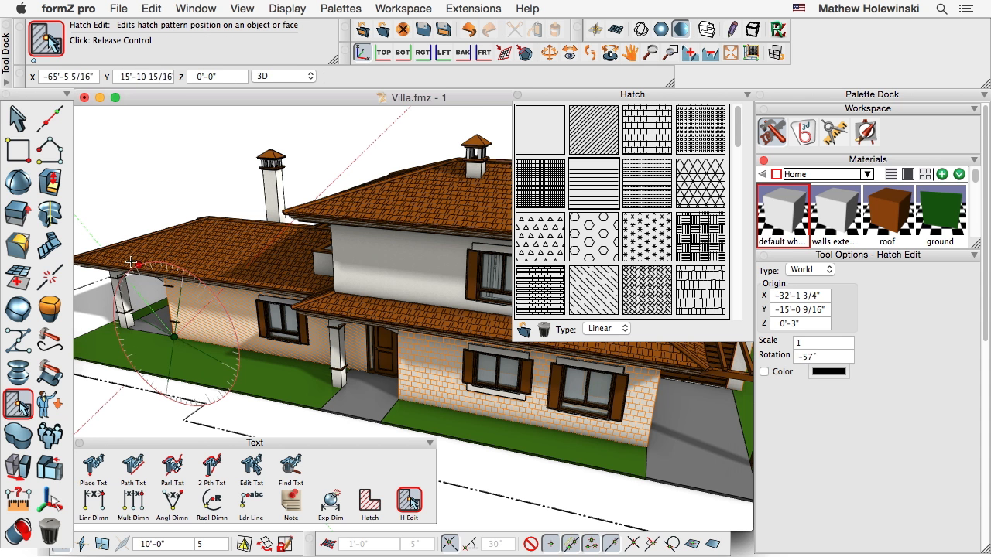
{"action": "left_click", "coordinate": [92, 234]}
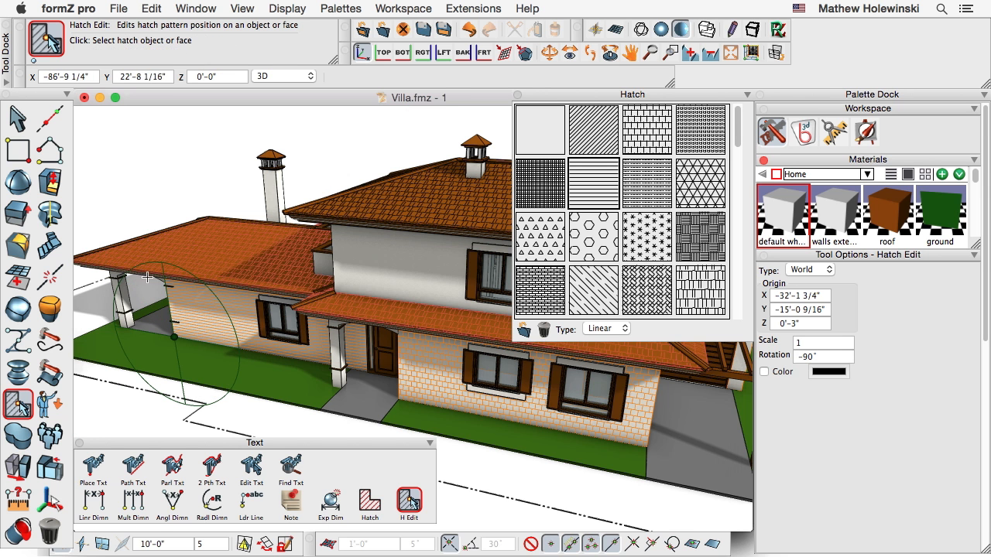
Shift the left wing wall's hatch origin vertically to Z 1'-9 1/8" and finish the hatch edit
{"action": "left_click", "coordinate": [179, 370]}
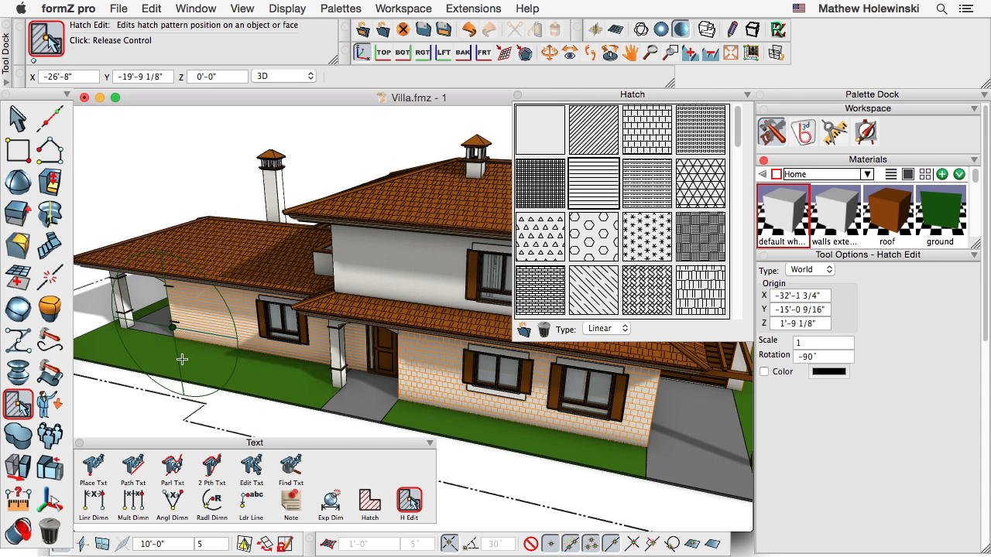
{"action": "left_click", "coordinate": [199, 335]}
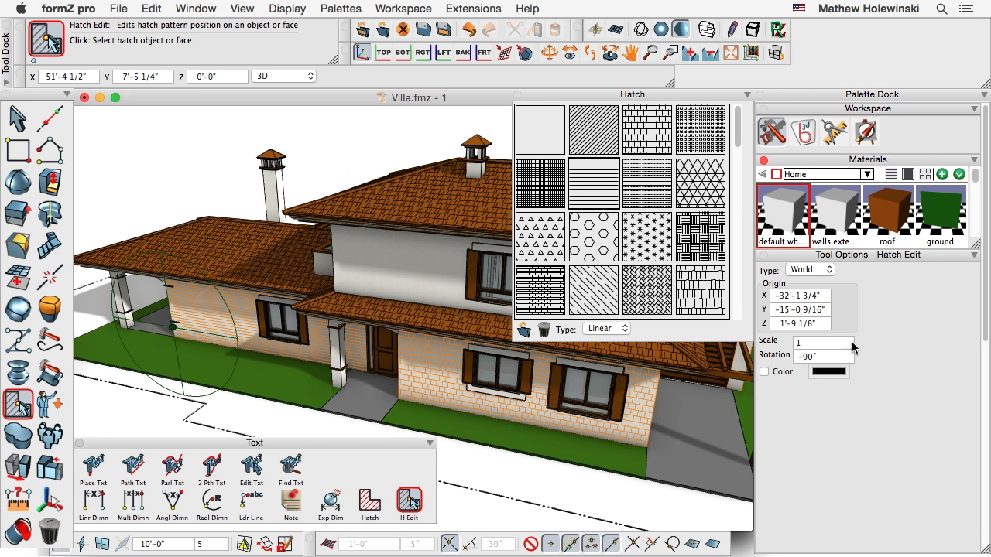
{"action": "left_click", "coordinate": [17, 117]}
{"action": "scroll", "coordinate": [191, 163], "scroll_direction": "down", "scroll_amount": 2}
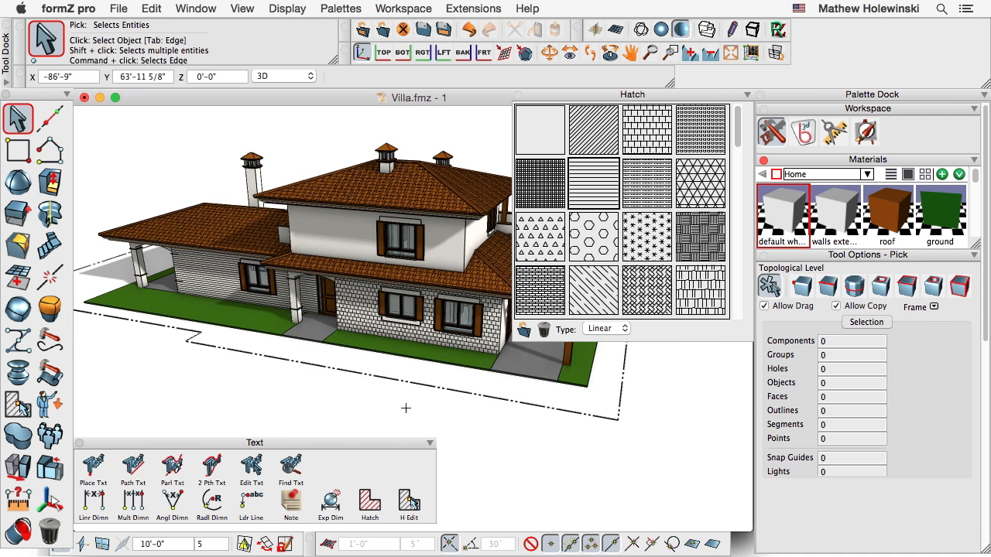
Select the ground-floor walls, inspect their Cross Section attributes including the hatch settings, and clear the selection
{"action": "middle_click_drag", "start_coordinate": [485, 428], "coordinate": [392, 385]}
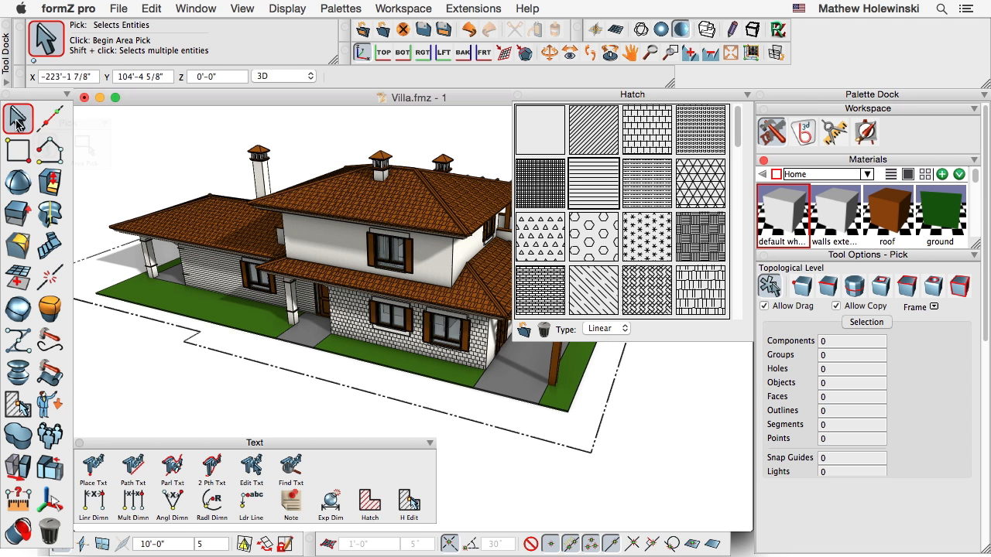
{"action": "mouse_move", "coordinate": [17, 121]}
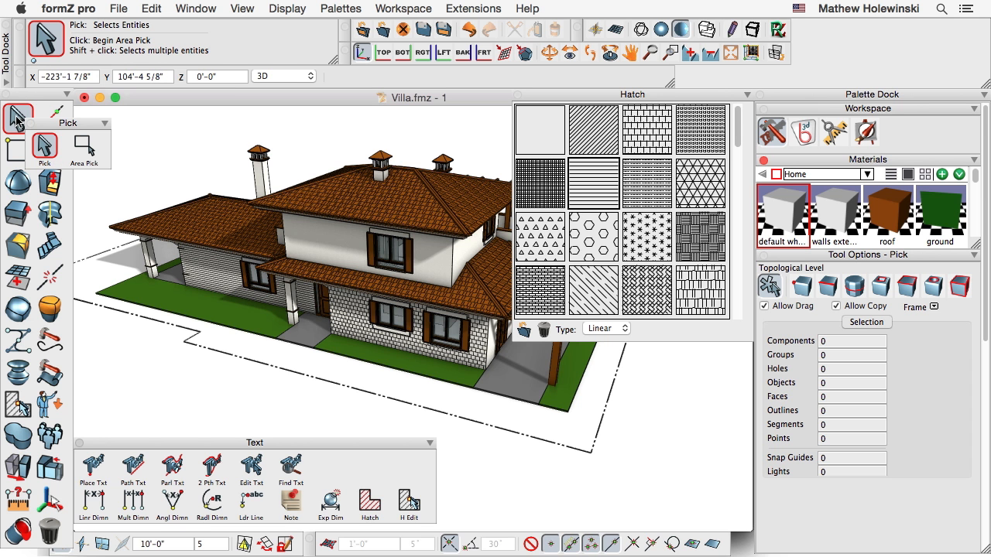
{"action": "left_click", "coordinate": [18, 122]}
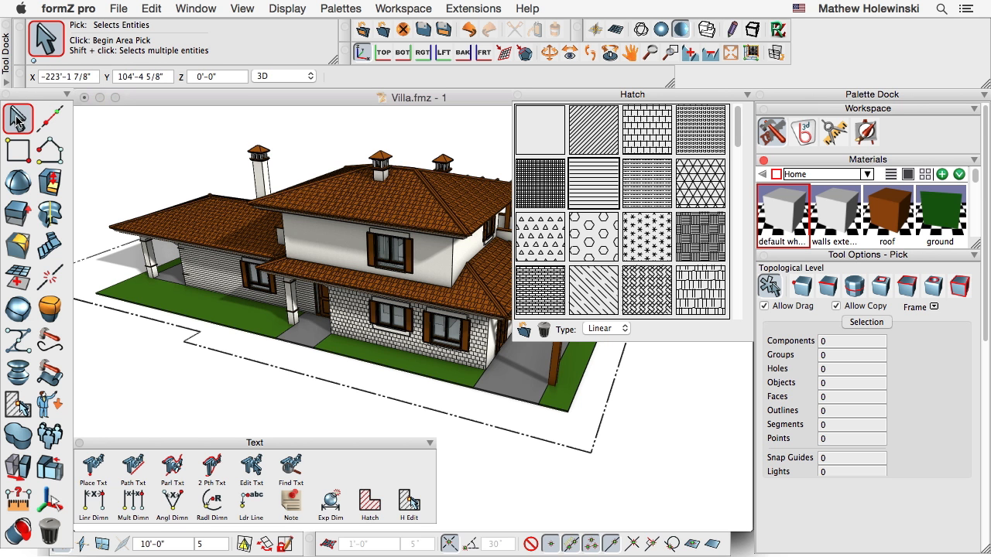
{"action": "left_click", "coordinate": [337, 238]}
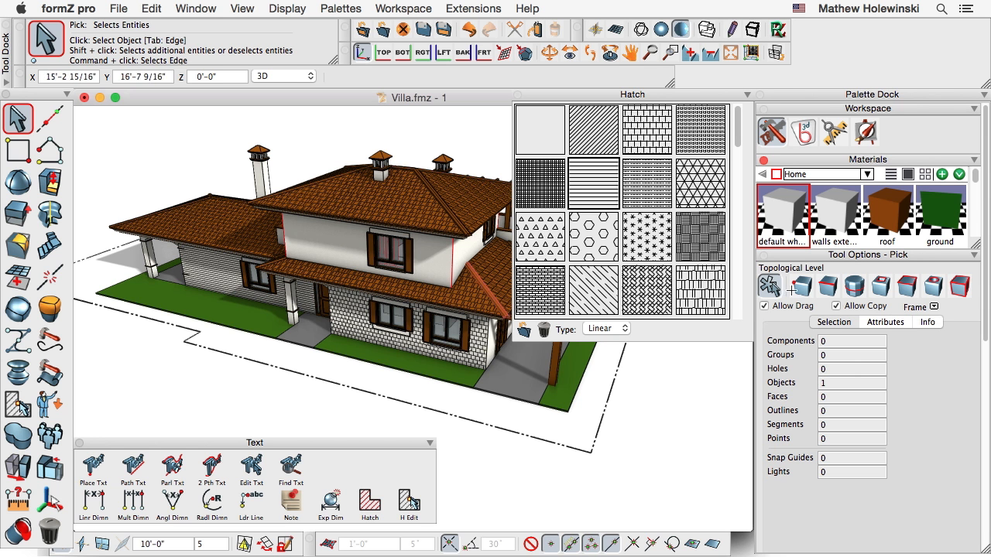
{"action": "left_click", "coordinate": [886, 322]}
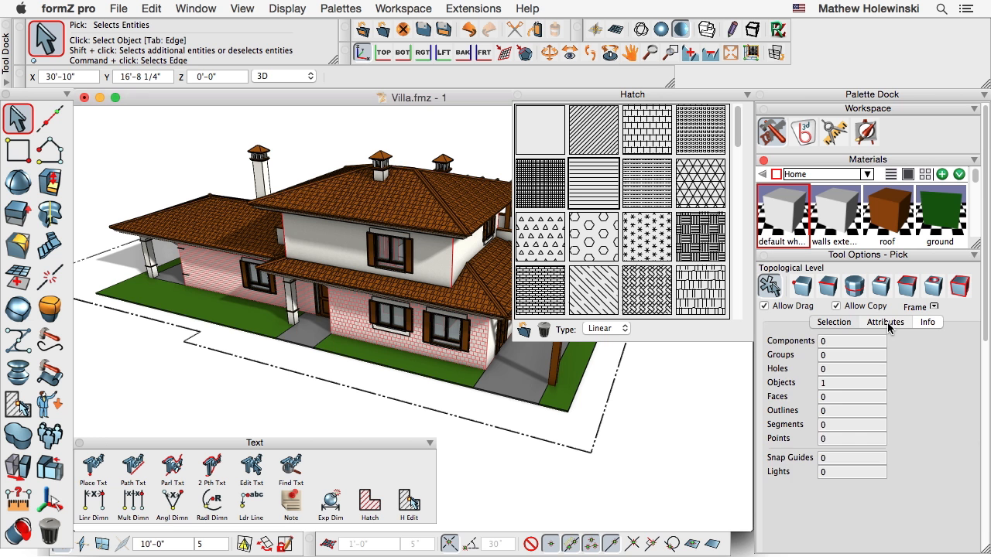
{"action": "left_click", "coordinate": [832, 343]}
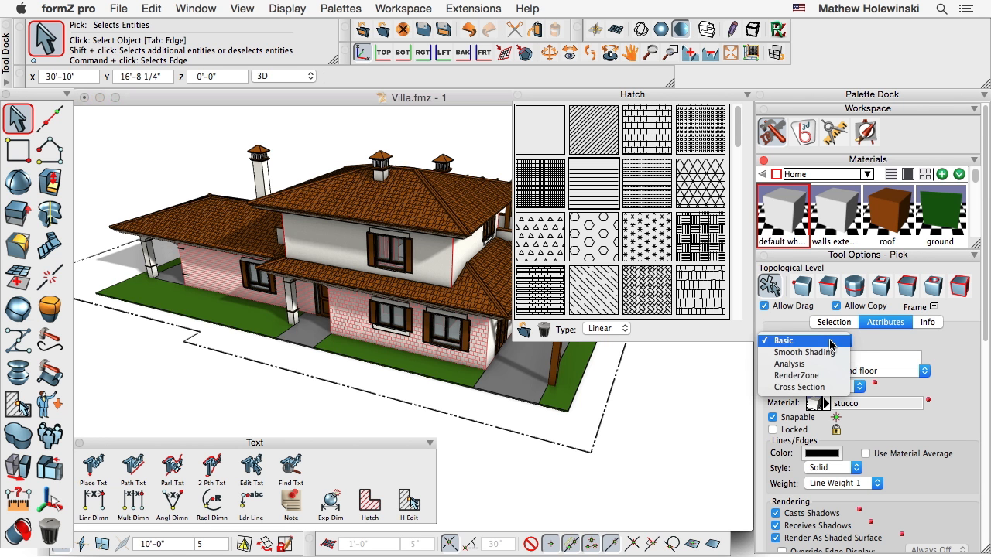
{"action": "left_click", "coordinate": [823, 388]}
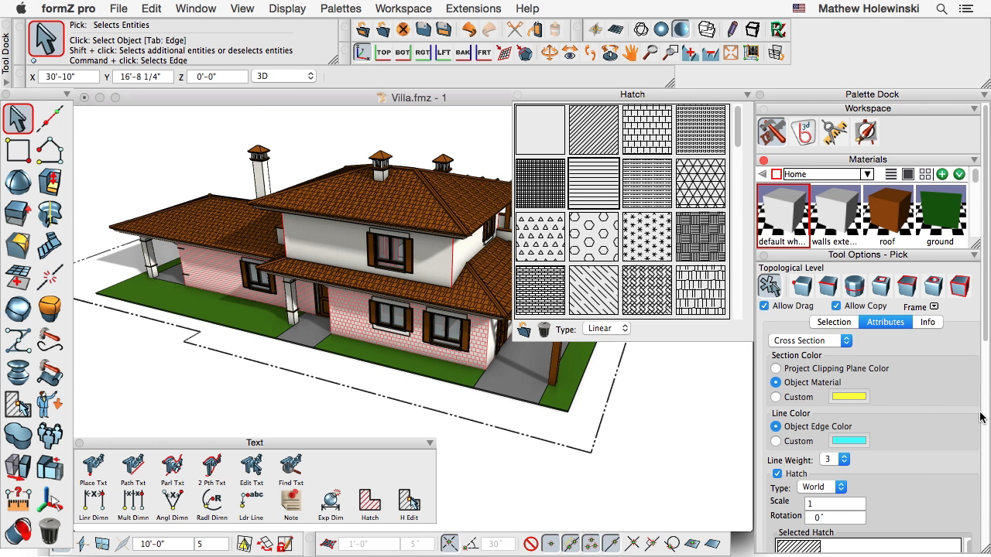
{"action": "scroll", "coordinate": [980, 418], "scroll_direction": "down", "scroll_amount": 5}
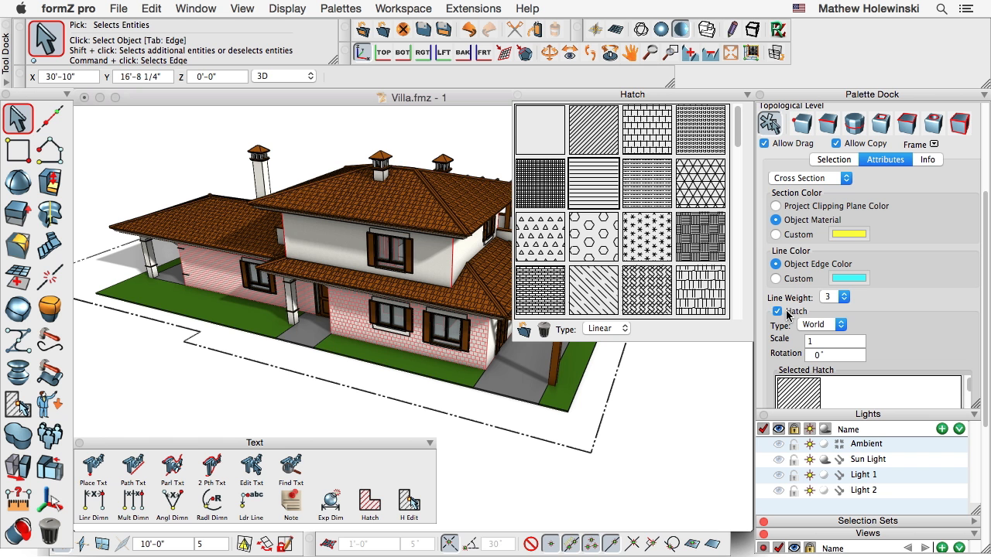
{"action": "left_click", "coordinate": [708, 349]}
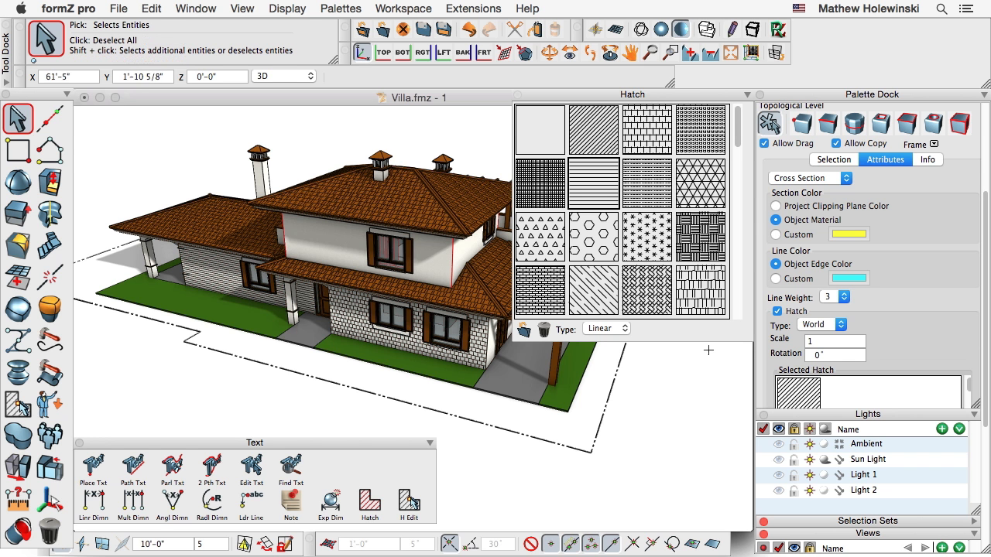
{"action": "left_click", "coordinate": [16, 118]}
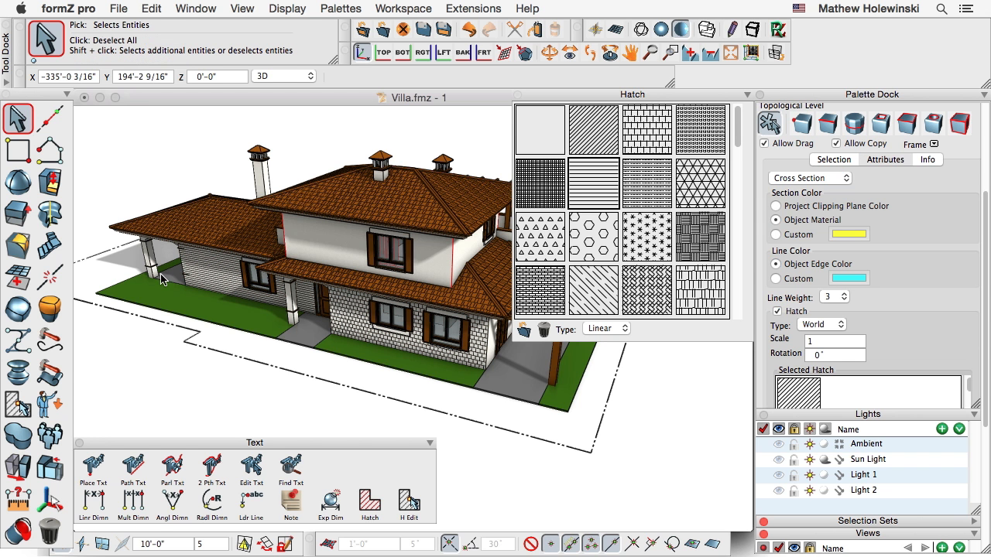
{"action": "left_click", "coordinate": [663, 395]}
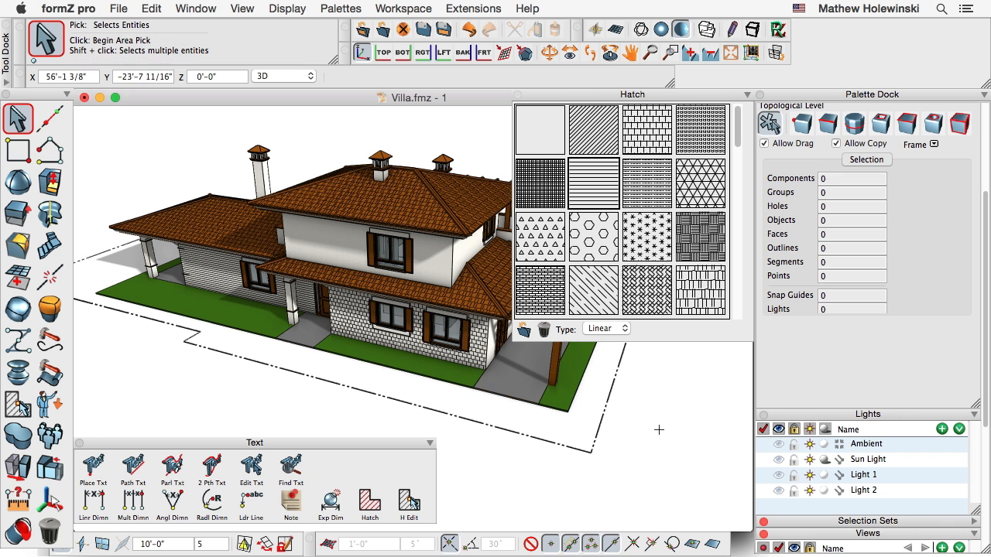
Undock the Clipping Planes palette, activate Clipping Plane Top and examine the hatched wall cuts up close
{"action": "scroll", "coordinate": [960, 441], "scroll_direction": "down", "scroll_amount": 5}
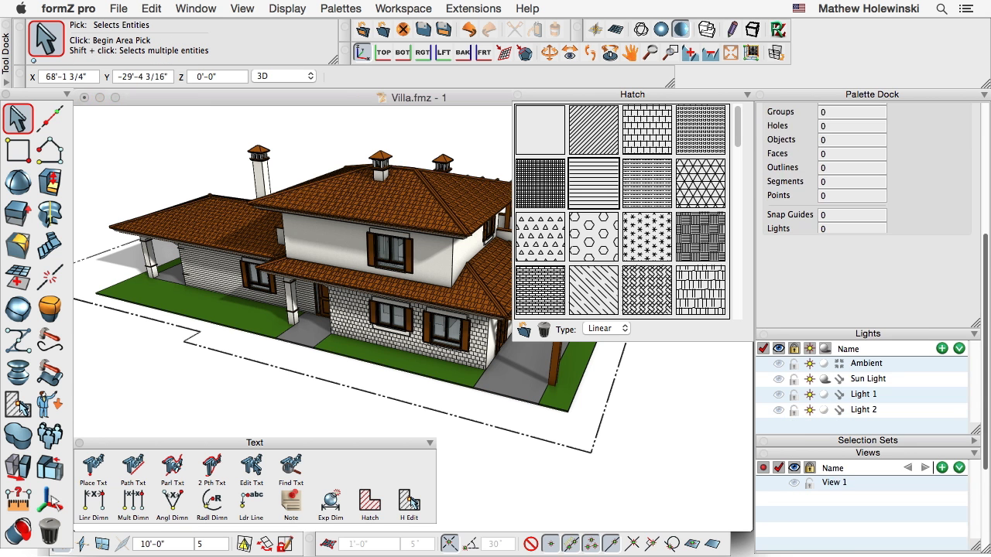
{"action": "left_click_drag", "start_coordinate": [938, 475], "coordinate": [718, 454]}
{"action": "left_click", "coordinate": [730, 444]}
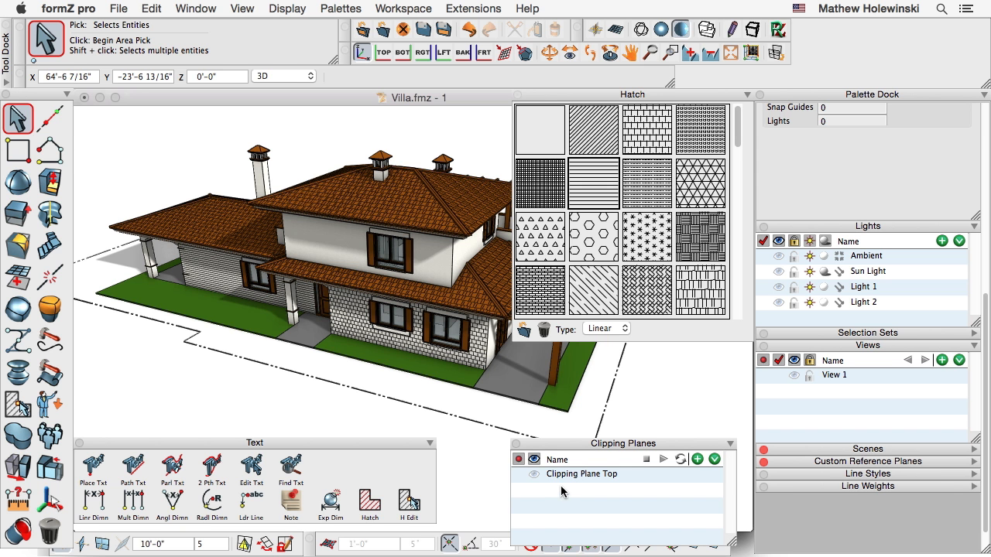
{"action": "left_click", "coordinate": [517, 473]}
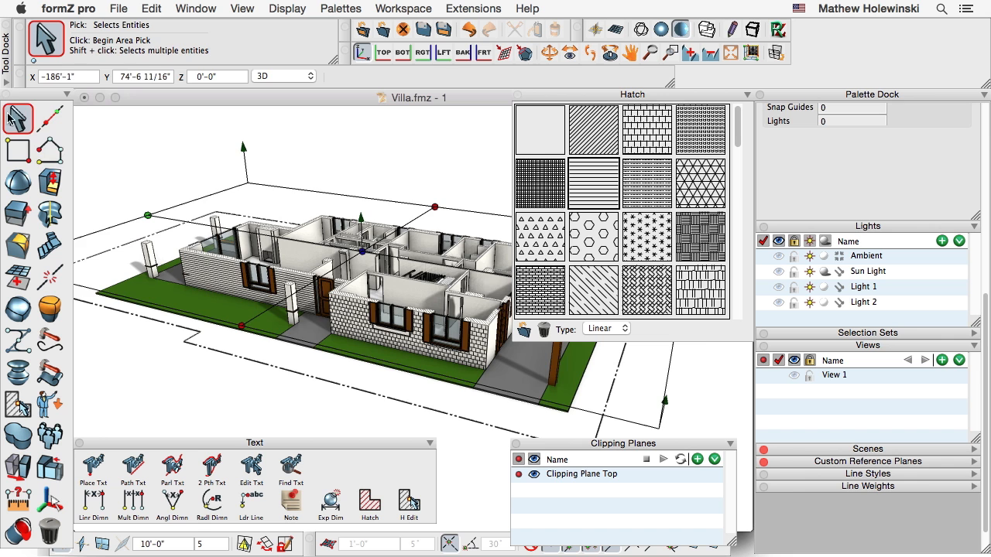
{"action": "middle_click_drag", "start_coordinate": [398, 148], "coordinate": [353, 278]}
{"action": "left_click", "coordinate": [321, 279]}
{"action": "scroll", "coordinate": [321, 280], "scroll_direction": "up", "scroll_amount": 5}
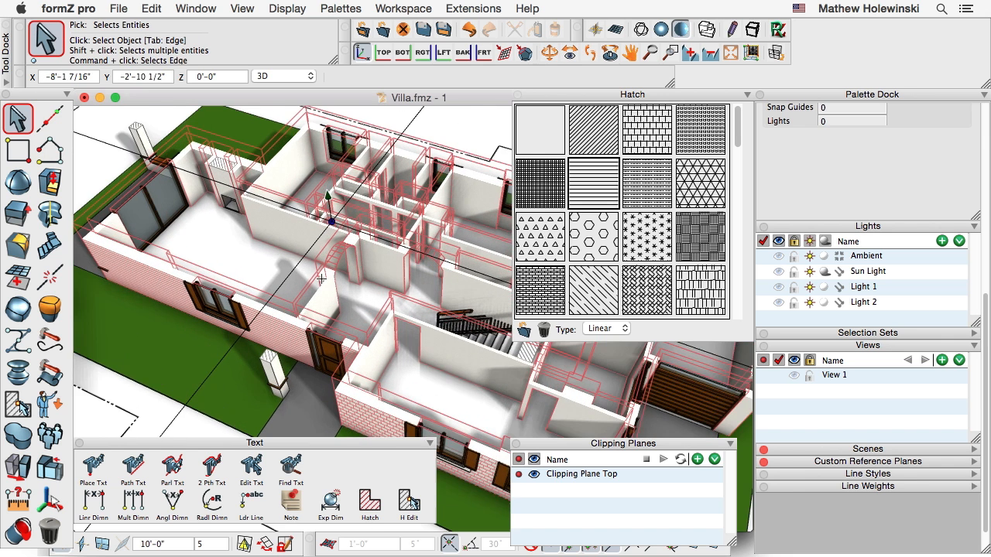
{"action": "left_click", "coordinate": [493, 113]}
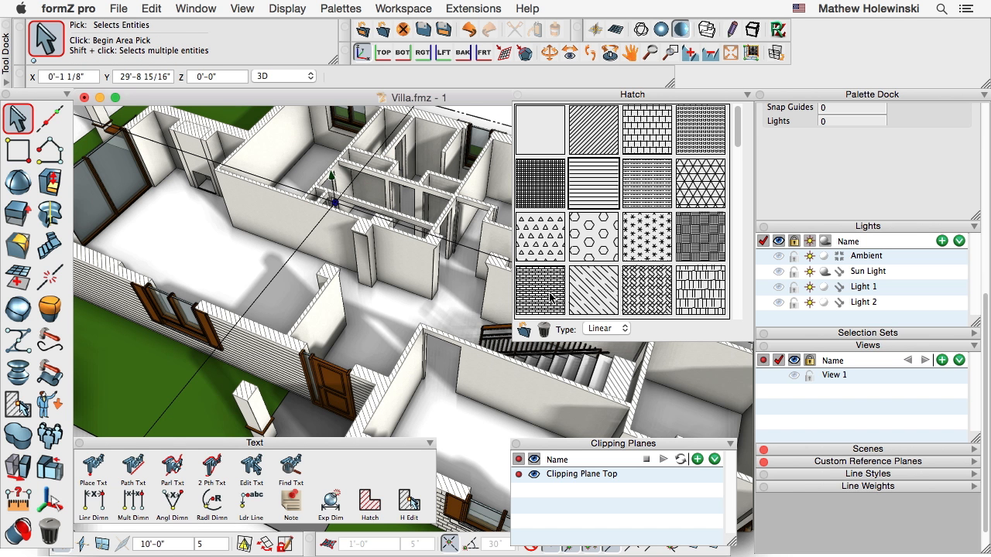
Deactivate Clipping Plane Top and view the whole villa from outside
{"action": "left_click", "coordinate": [521, 478]}
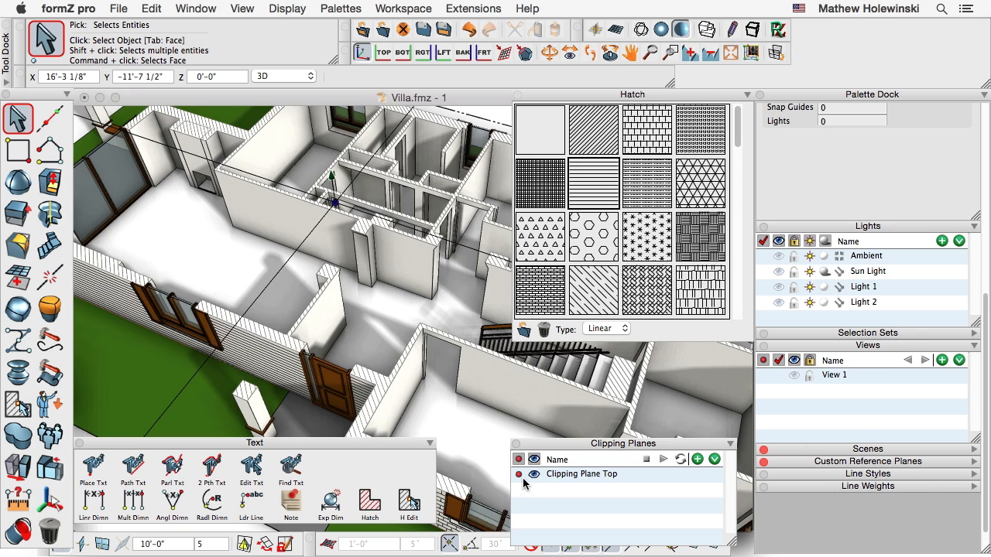
{"action": "left_click", "coordinate": [519, 475]}
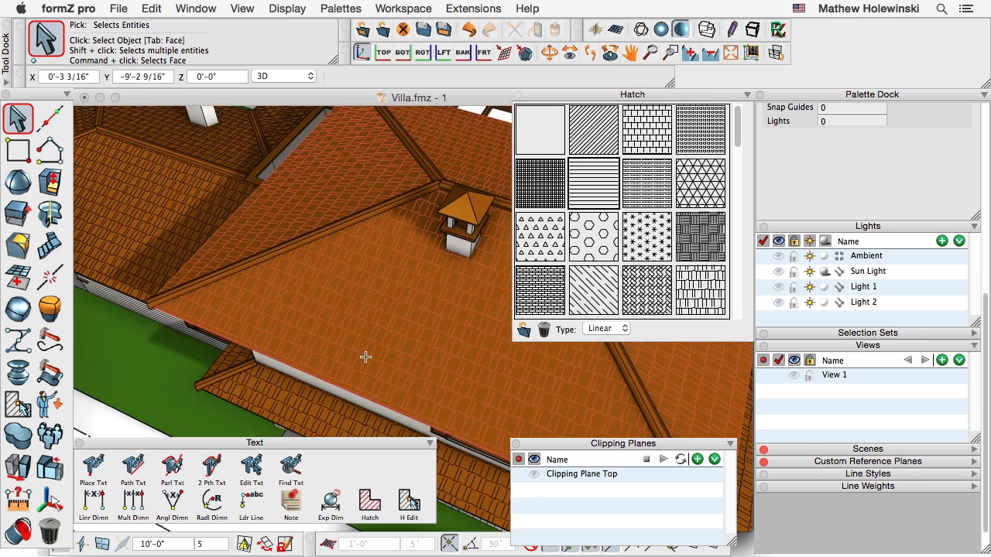
{"action": "scroll", "coordinate": [361, 345], "scroll_direction": "down", "scroll_amount": 8}
{"action": "middle_click_drag", "start_coordinate": [372, 295], "coordinate": [385, 268]}
{"action": "left_click", "coordinate": [17, 116]}
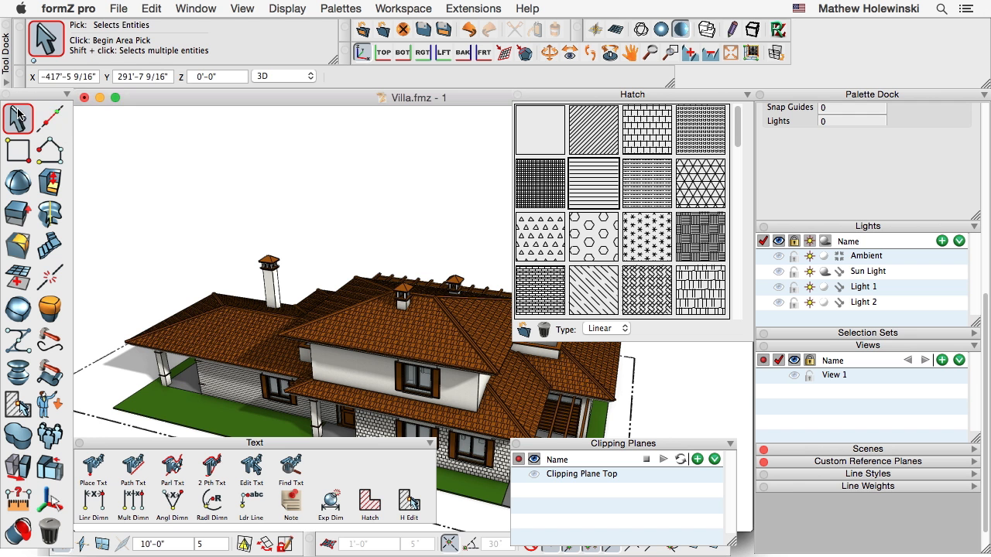
Create a new layout project in inches on a landscape Arch E sheet with 0.5" margins and a weight 2 border
{"action": "left_click", "coordinate": [123, 10]}
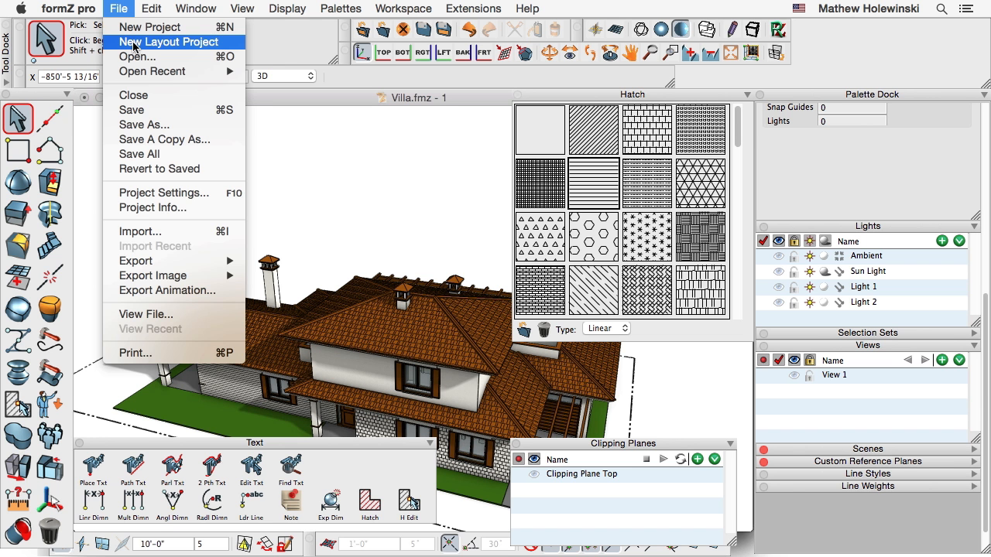
{"action": "left_click", "coordinate": [168, 42]}
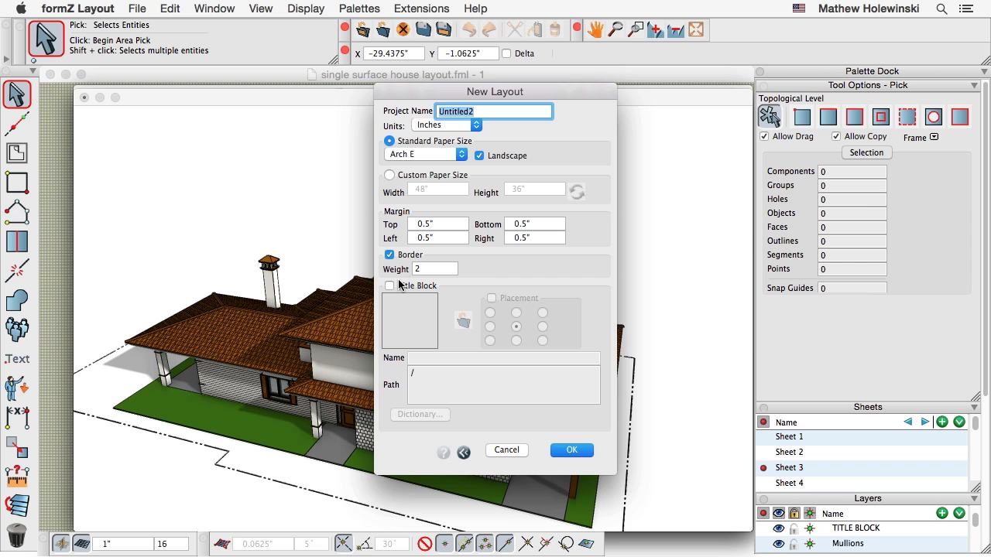
{"action": "left_click", "coordinate": [572, 450]}
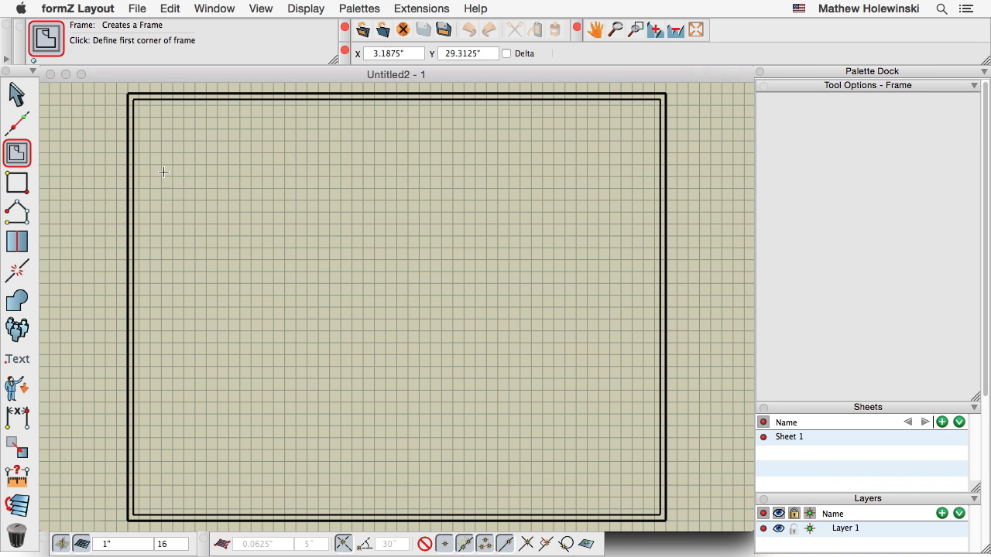
Draw a frame about 42.6" by 17.6" across the sheet and choose Villa.fmz as its source file
{"action": "left_click", "coordinate": [152, 168]}
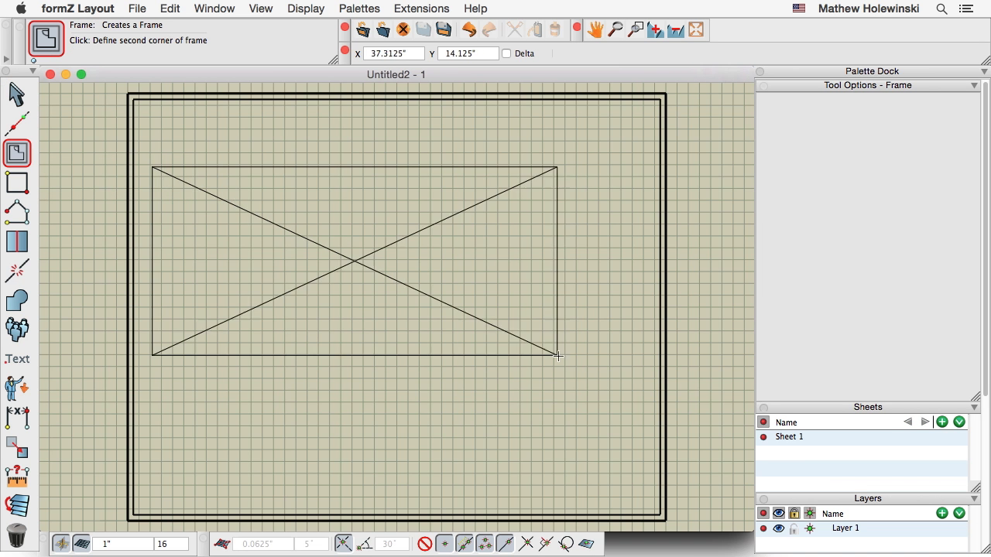
{"action": "left_click", "coordinate": [630, 375]}
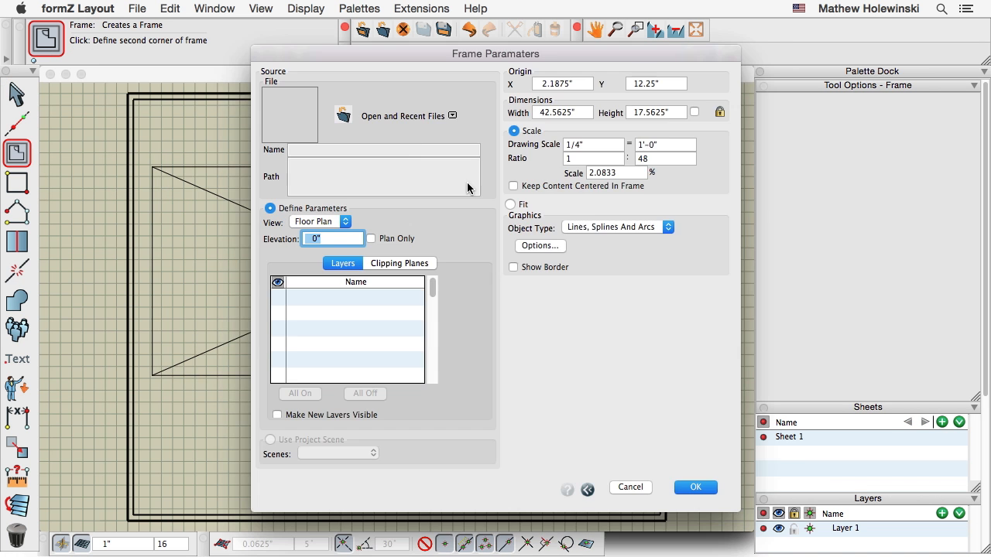
{"action": "left_click", "coordinate": [346, 117]}
{"action": "double_click", "coordinate": [507, 127]}
{"action": "left_click", "coordinate": [555, 202]}
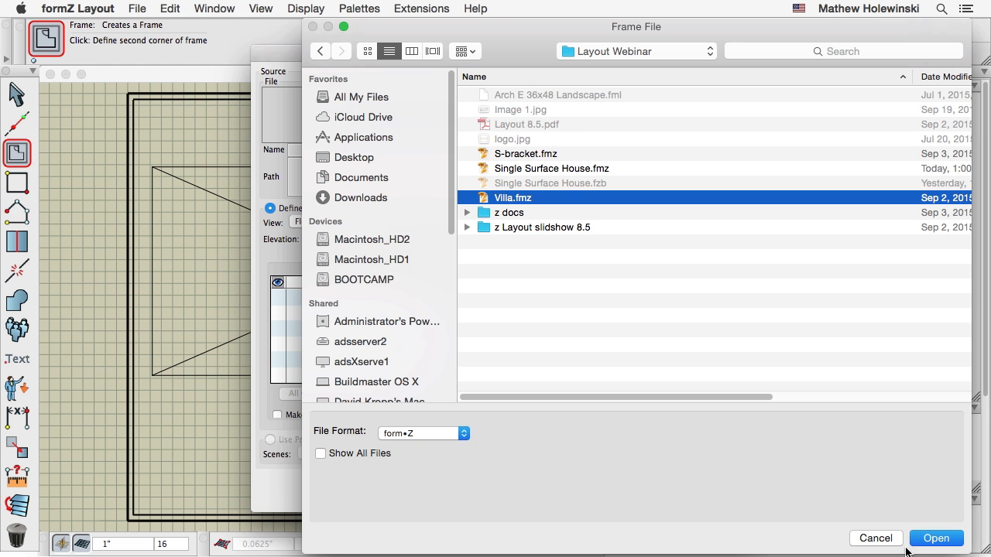
{"action": "left_click", "coordinate": [935, 538]}
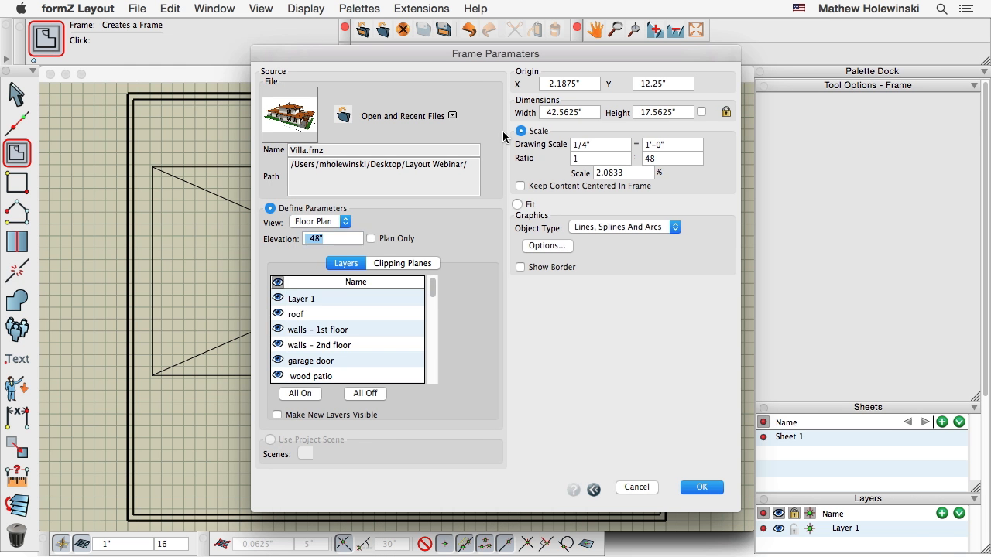
Set the frame's view to Front, create the frame and inspect the resulting elevation up close
{"action": "left_click", "coordinate": [320, 221]}
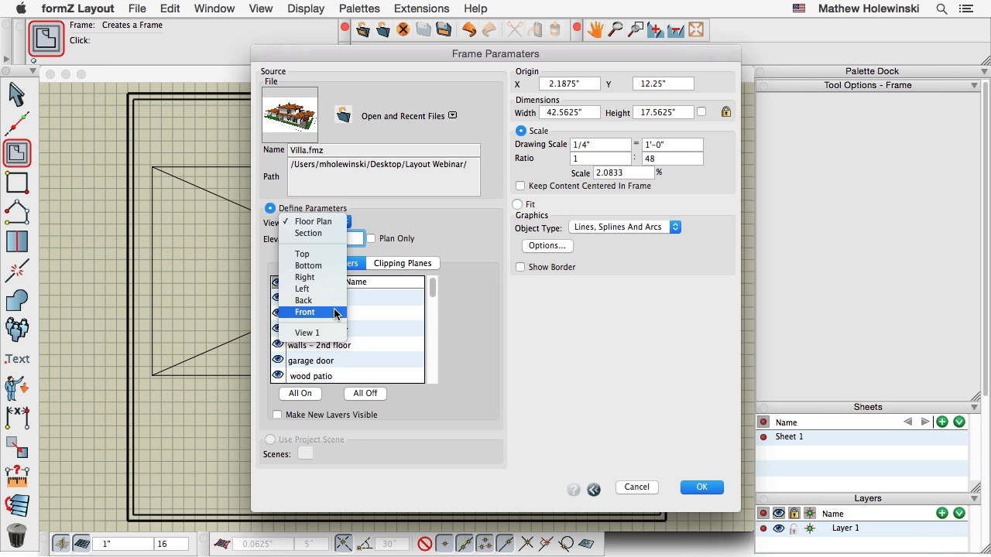
{"action": "left_click", "coordinate": [564, 187]}
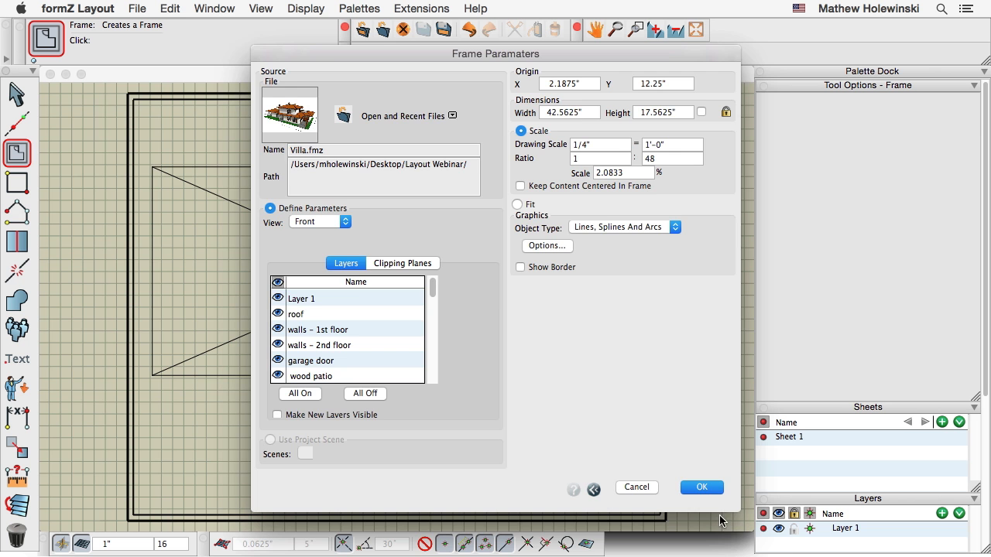
{"action": "left_click", "coordinate": [702, 488]}
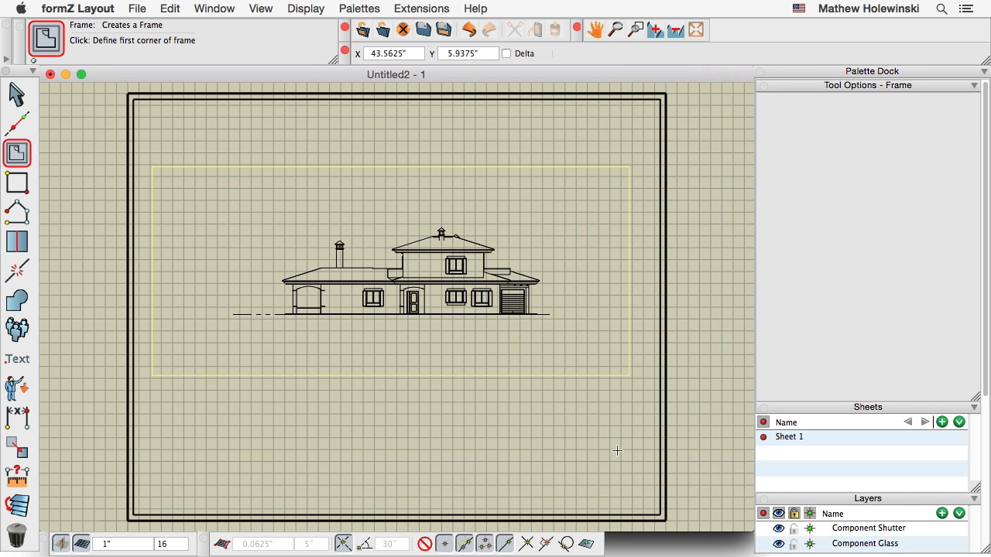
{"action": "scroll", "coordinate": [451, 338], "scroll_direction": "up", "scroll_amount": 3}
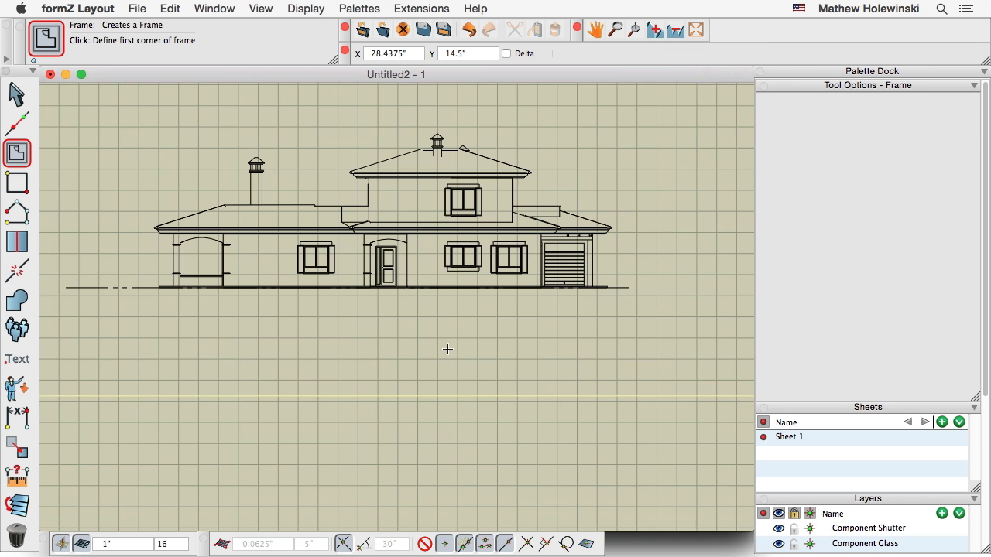
{"action": "left_click_drag", "start_coordinate": [451, 354], "coordinate": [451, 385]}
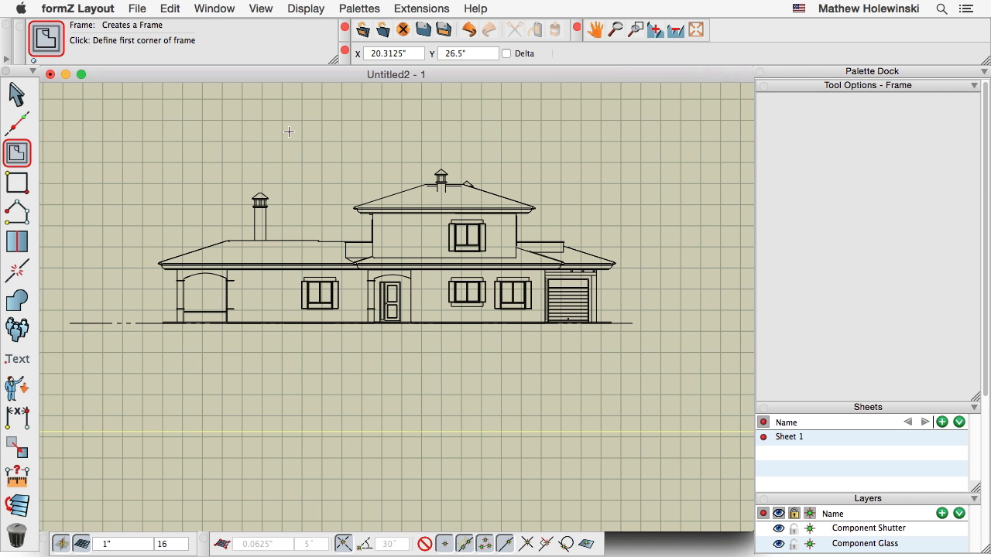
Switch back to formZ pro and save the Villa project
{"action": "key", "text": "super+Tab"}
{"action": "key", "text": "super+Tab"}
{"action": "key", "text": "super+Tab"}
{"action": "key", "text": "super+Tab"}
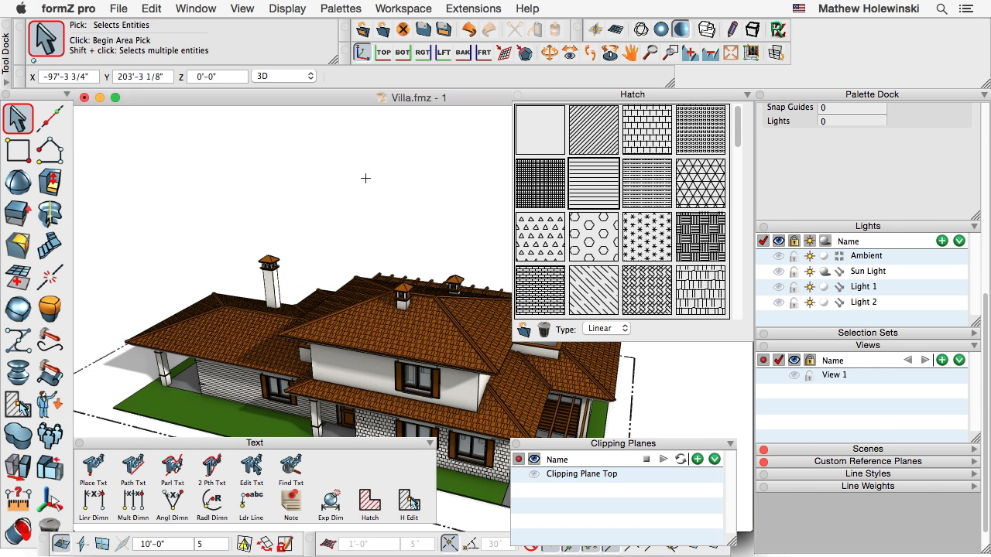
{"action": "middle_click_drag", "start_coordinate": [367, 176], "coordinate": [377, 142]}
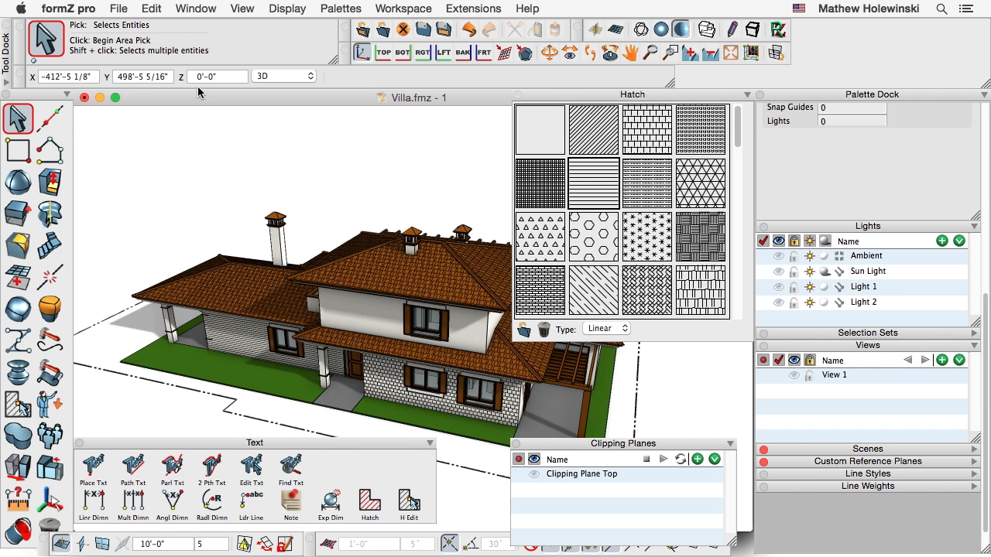
{"action": "left_click", "coordinate": [119, 9]}
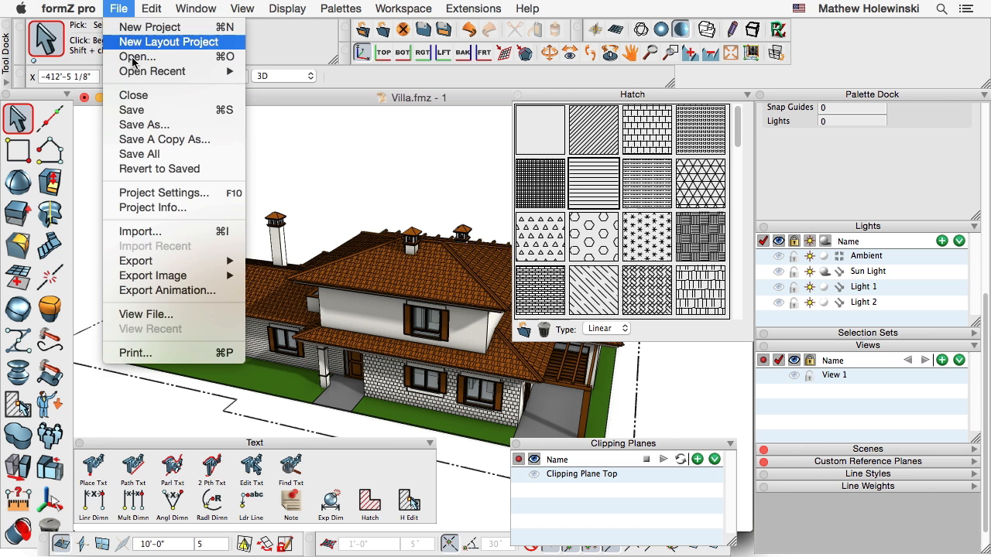
{"action": "left_click", "coordinate": [133, 108]}
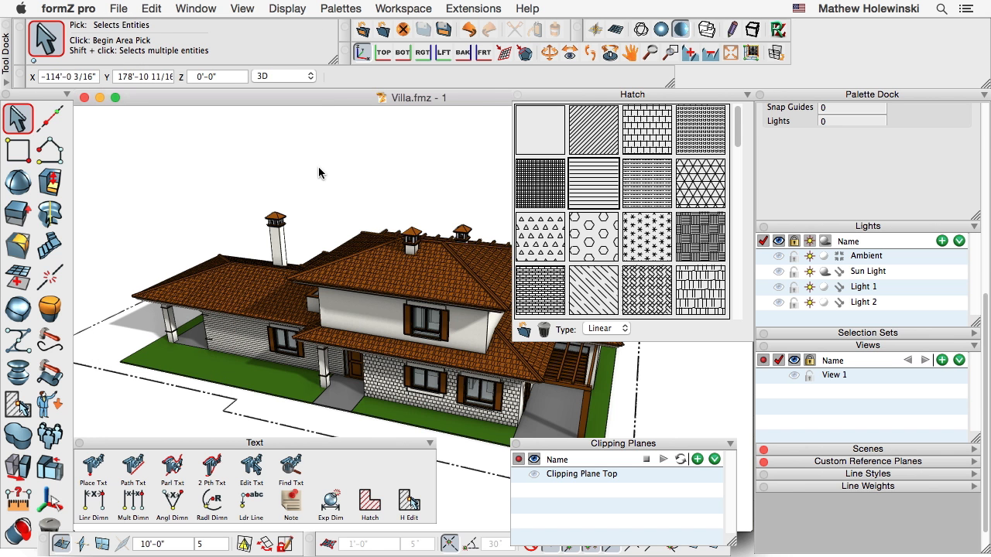
Switch to formZ Layout, update the layout from the changed Villa.fmz reference and inspect the hatched front elevation on the sheet
{"action": "key", "text": "super+Tab"}
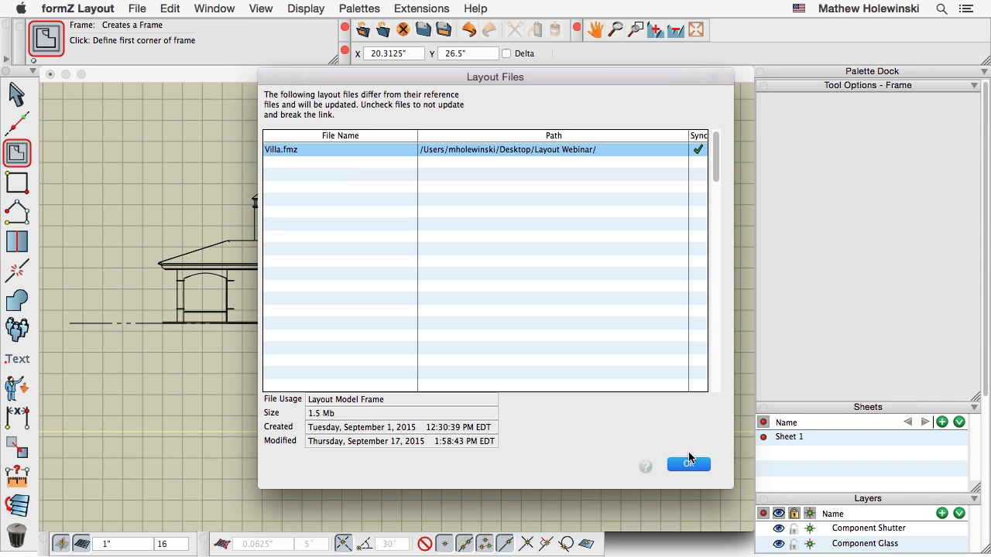
{"action": "left_click", "coordinate": [690, 466]}
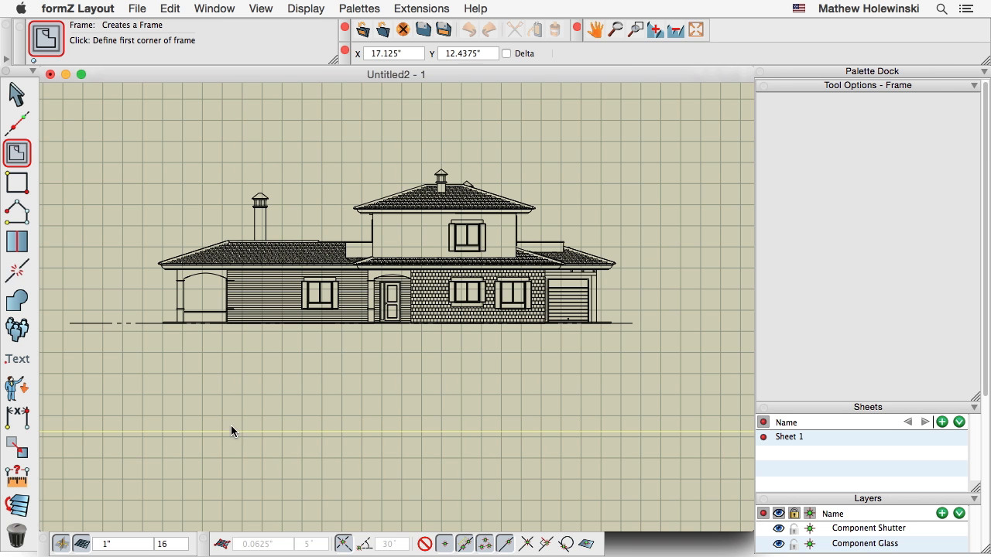
{"action": "scroll", "coordinate": [326, 382], "scroll_direction": "down", "scroll_amount": 3}
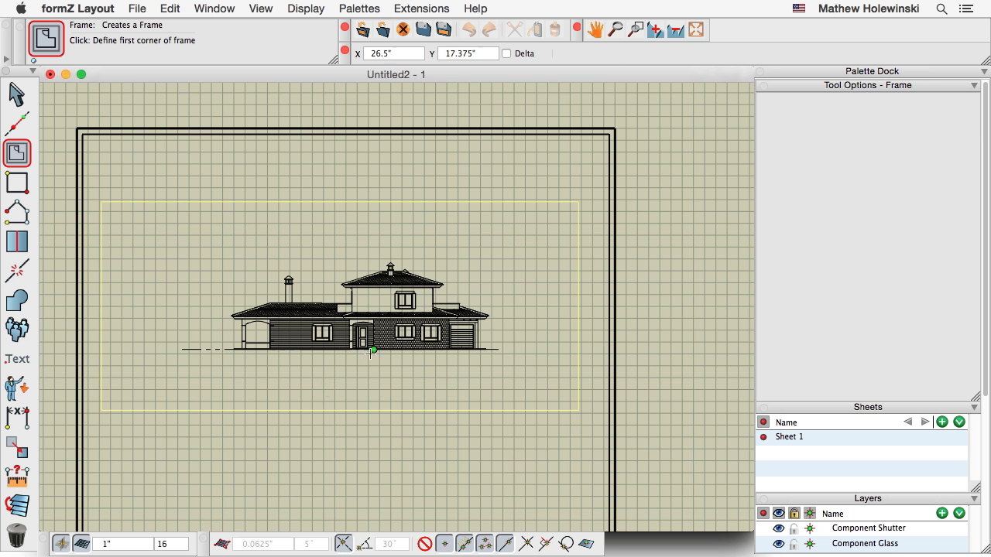
{"action": "scroll", "coordinate": [395, 370], "scroll_direction": "up", "scroll_amount": 3}
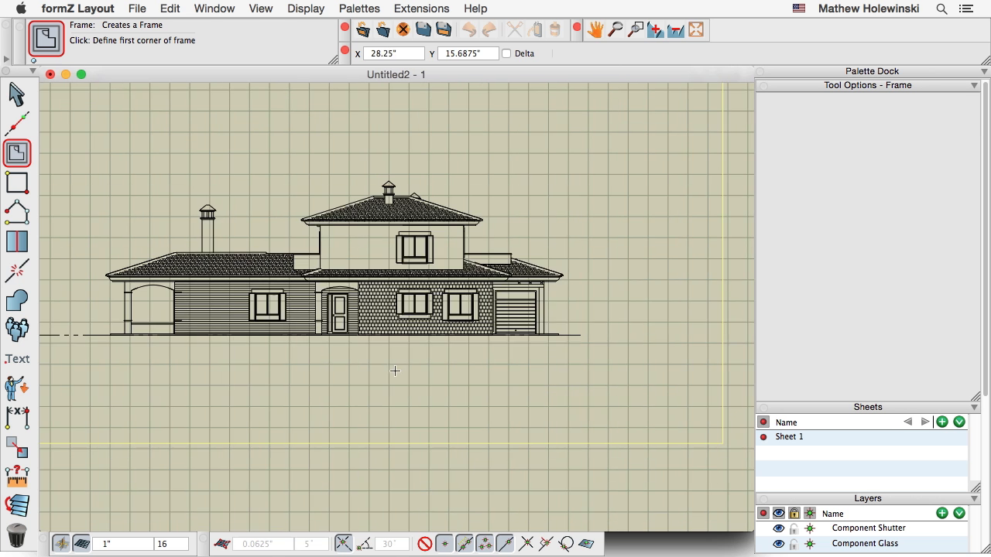
{"action": "scroll", "coordinate": [434, 387], "scroll_direction": "down", "scroll_amount": 3}
{"action": "middle_click_drag", "start_coordinate": [439, 392], "coordinate": [440, 322]}
{"action": "scroll", "coordinate": [429, 317], "scroll_direction": "down", "scroll_amount": 3}
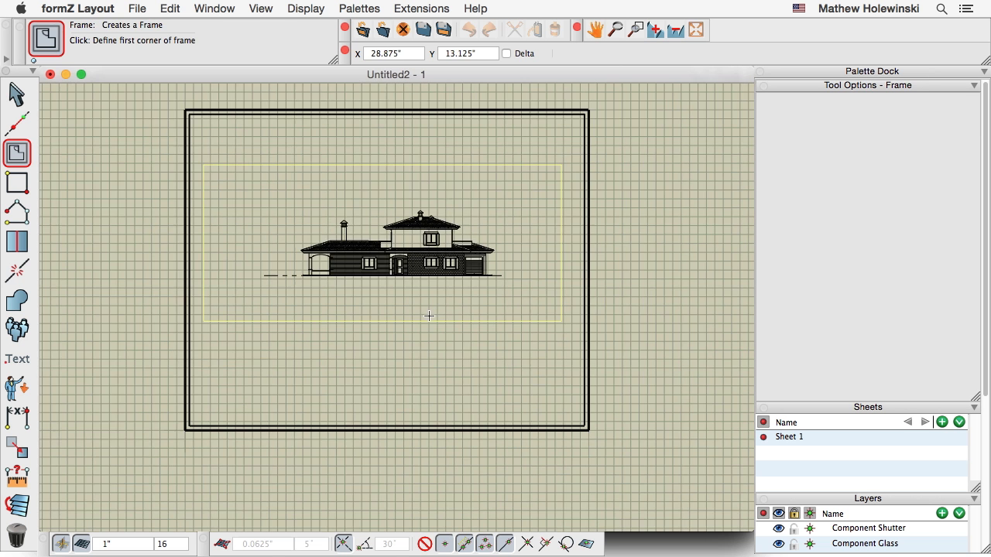
{"action": "middle_click_drag", "start_coordinate": [455, 356], "coordinate": [438, 284]}
{"action": "scroll", "coordinate": [468, 312], "scroll_direction": "down", "scroll_amount": 2}
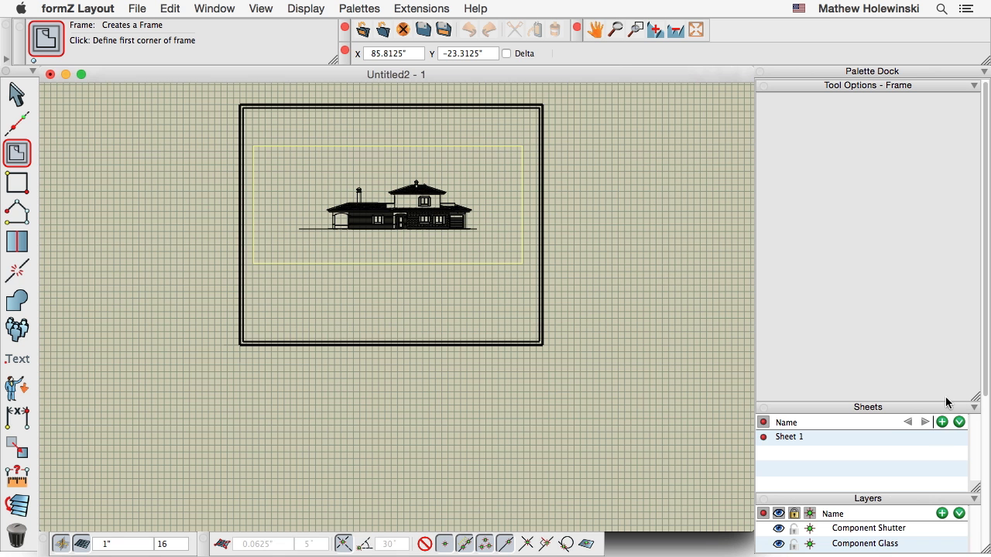
Add a second sheet and draw a frame about 44" by 32.25" across it
{"action": "left_click", "coordinate": [941, 423]}
{"action": "left_click", "coordinate": [779, 461]}
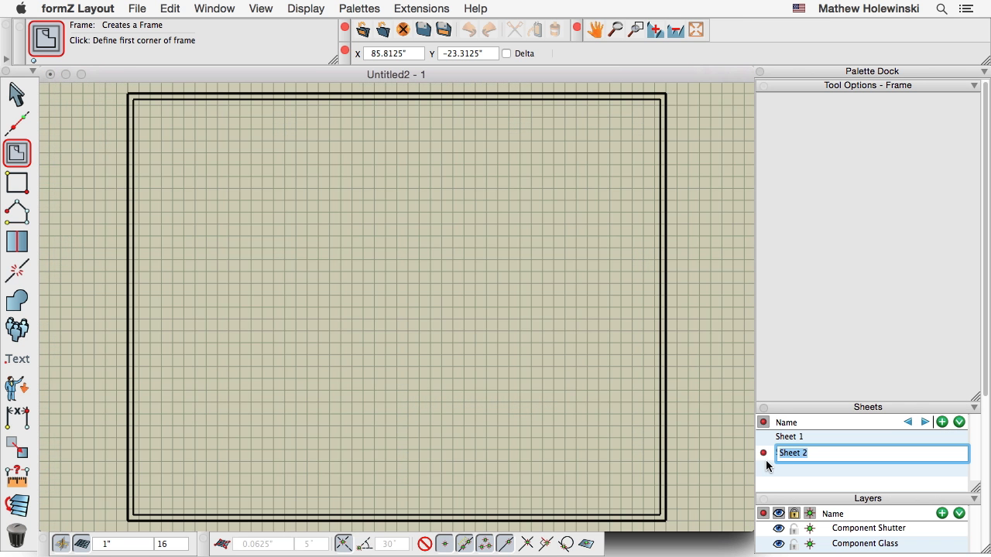
{"action": "left_click", "coordinate": [15, 153]}
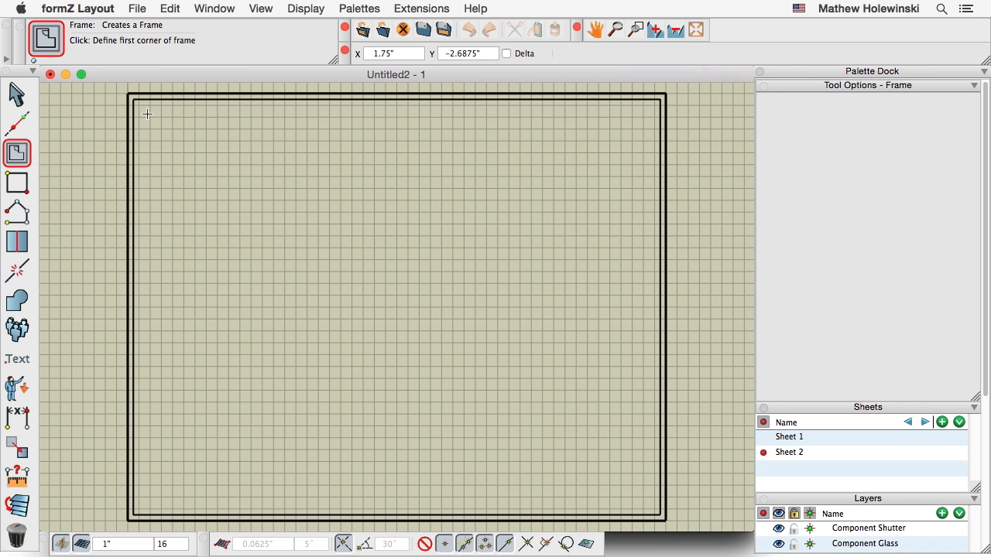
{"action": "left_click", "coordinate": [147, 114]}
{"action": "left_click", "coordinate": [672, 499]}
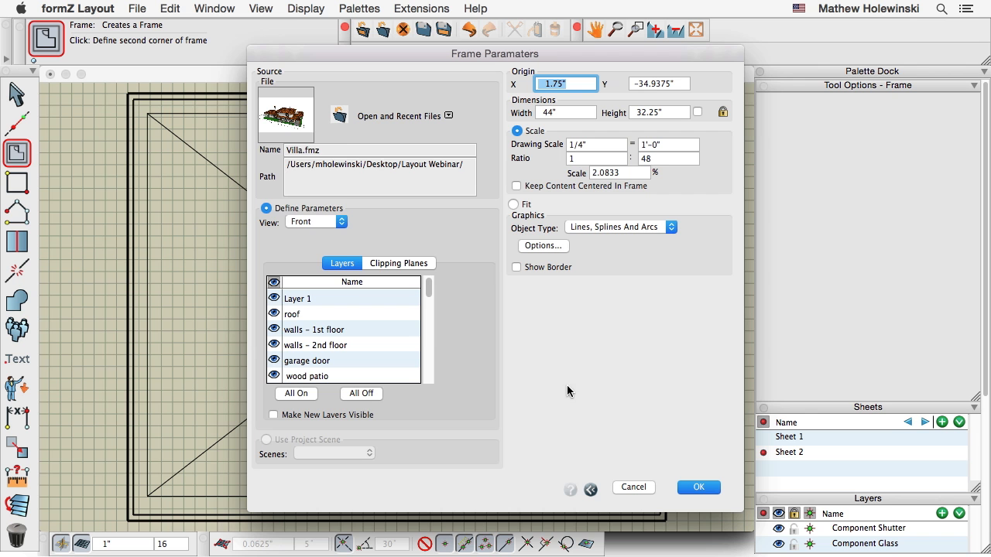
Set the frame's view to Top with Clipping Plane Top active, create the frame and inspect the plan's wall hatching
{"action": "left_click", "coordinate": [319, 221]}
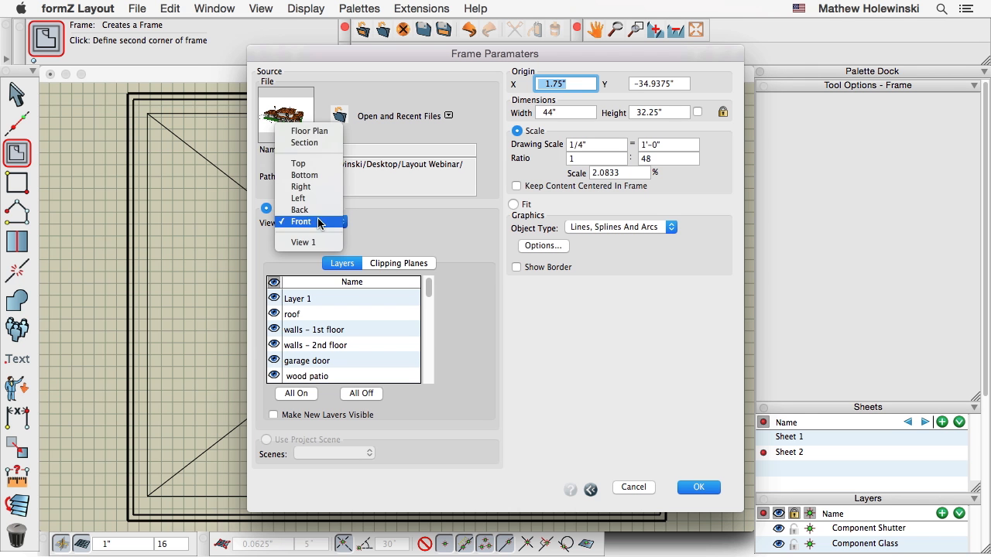
{"action": "left_click", "coordinate": [324, 133]}
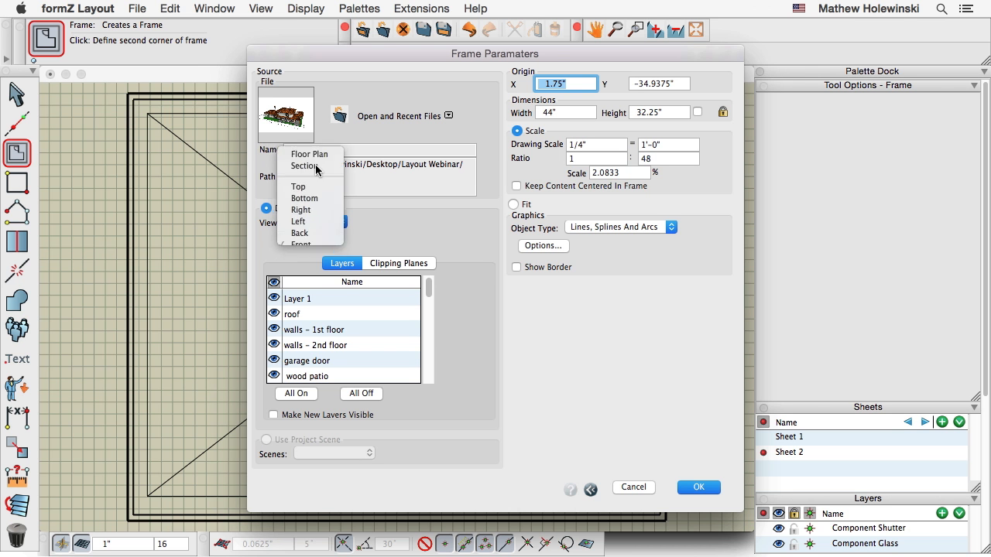
{"action": "left_click", "coordinate": [323, 223]}
{"action": "left_click", "coordinate": [326, 255]}
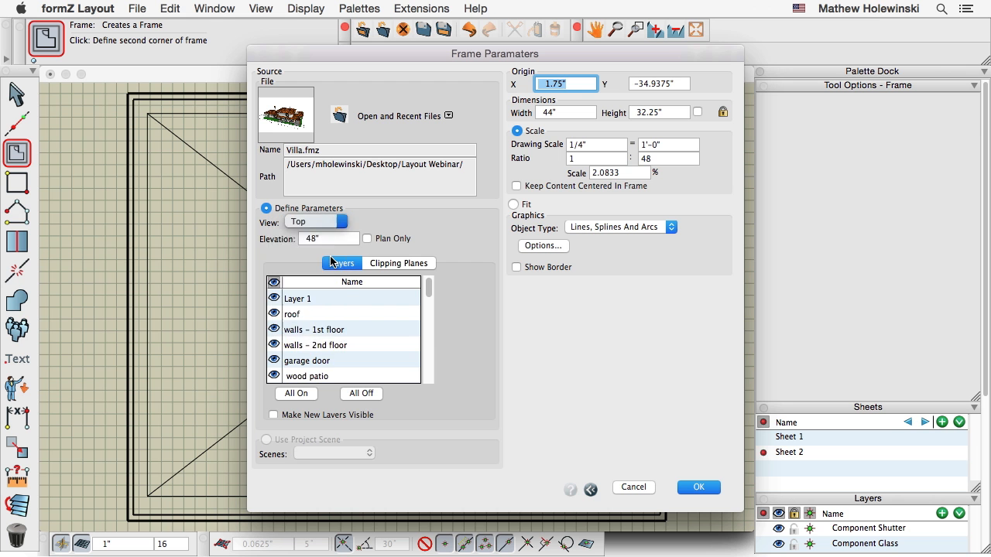
{"action": "left_click", "coordinate": [407, 265]}
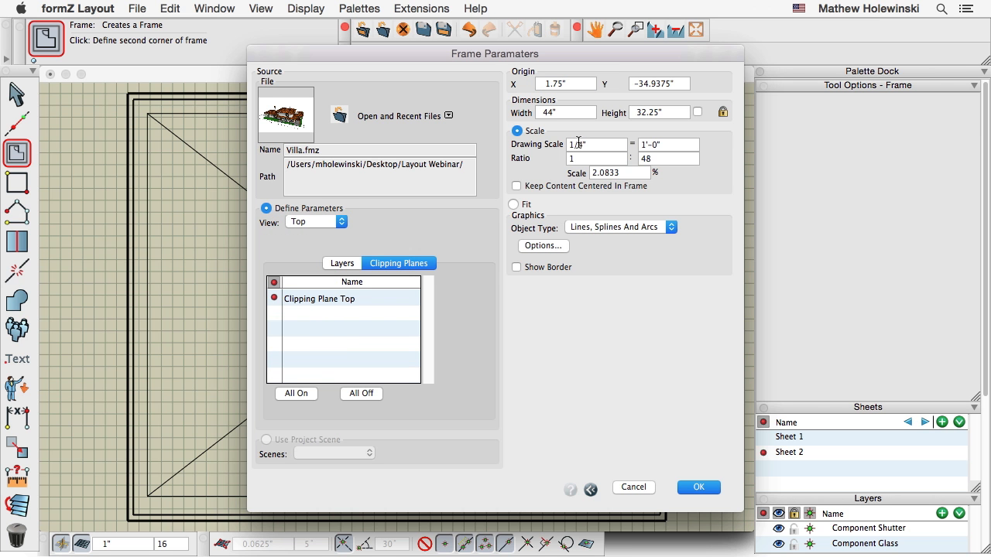
{"action": "left_click", "coordinate": [699, 488]}
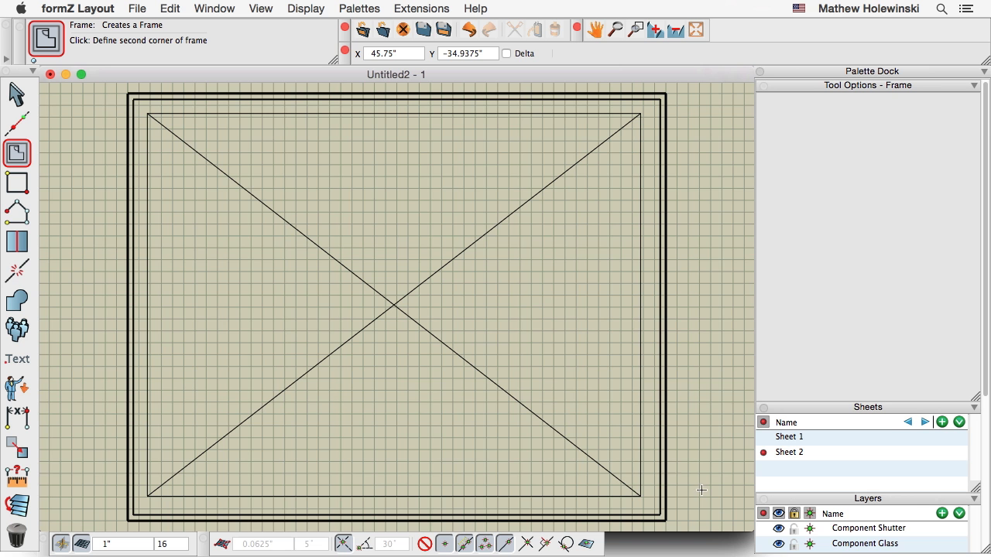
{"action": "left_click", "coordinate": [642, 421]}
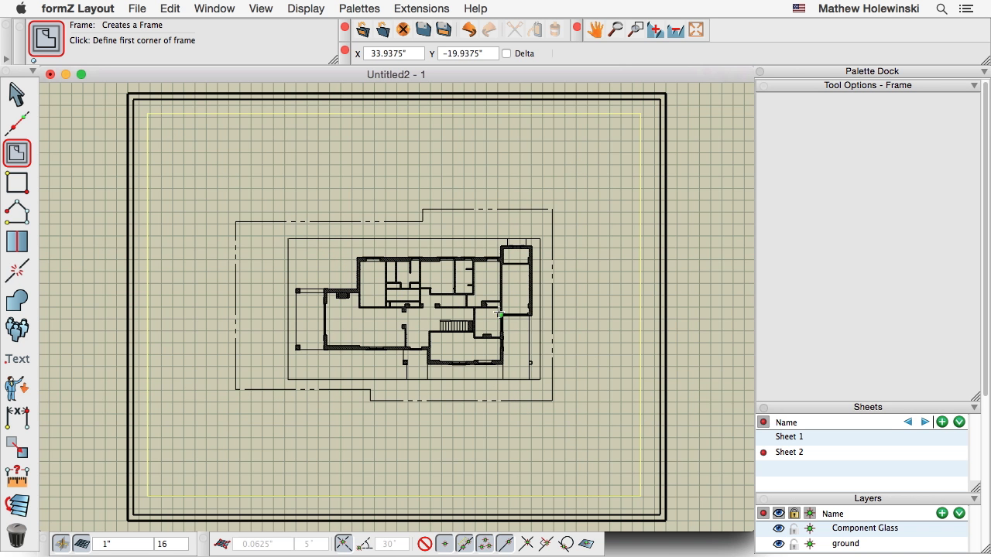
{"action": "scroll", "coordinate": [449, 278], "scroll_direction": "up", "scroll_amount": 5}
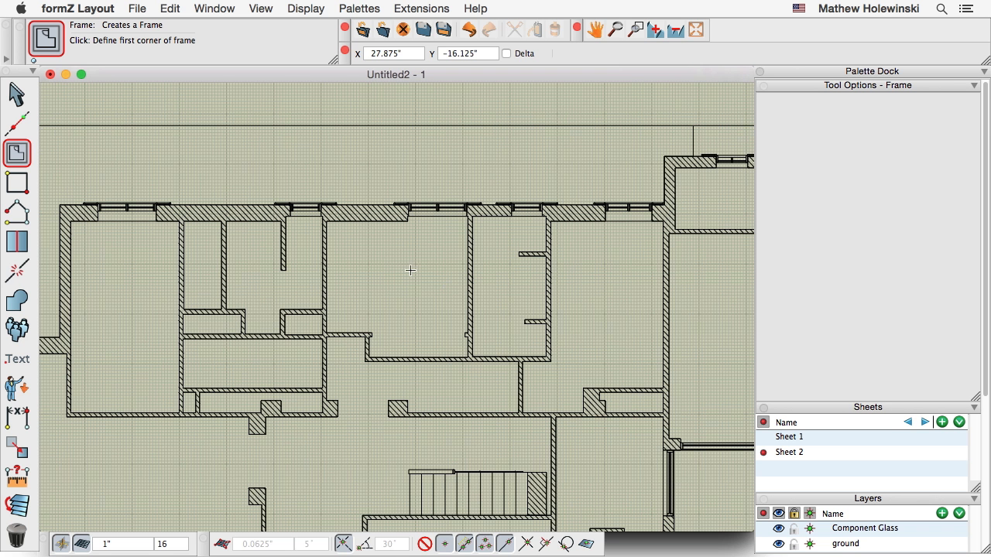
{"action": "scroll", "coordinate": [387, 267], "scroll_direction": "down", "scroll_amount": 6}
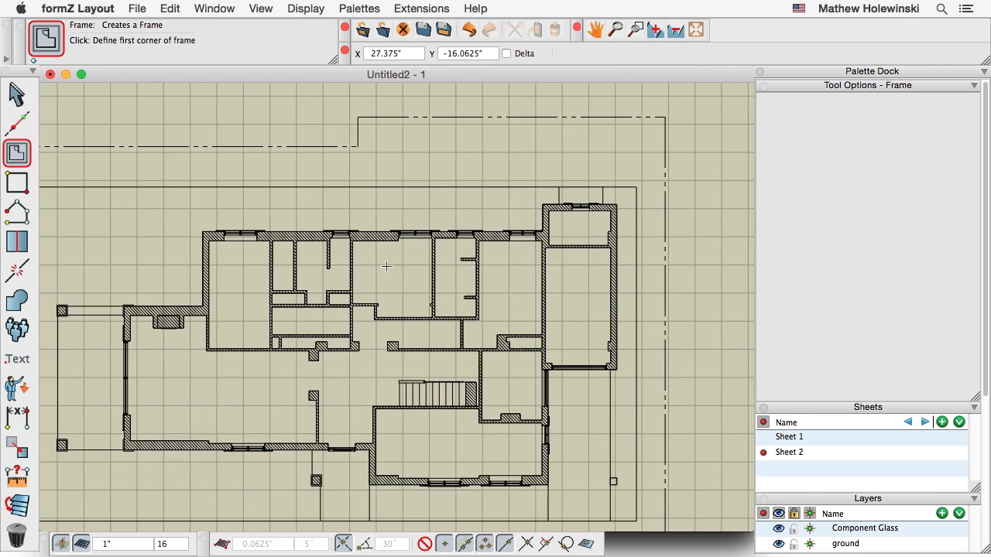
{"action": "scroll", "coordinate": [593, 240], "scroll_direction": "down", "scroll_amount": 2}
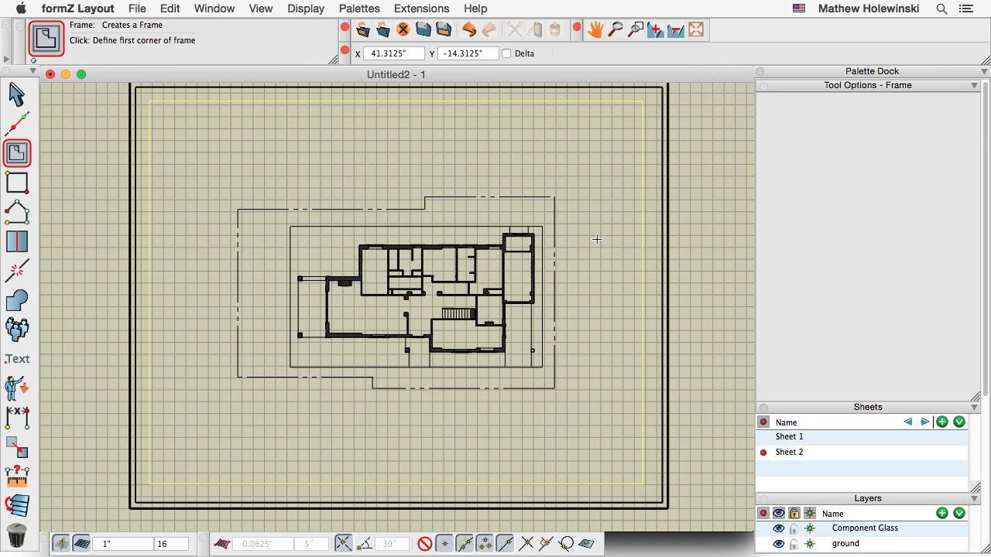
{"action": "middle_click_drag", "start_coordinate": [600, 234], "coordinate": [563, 315]}
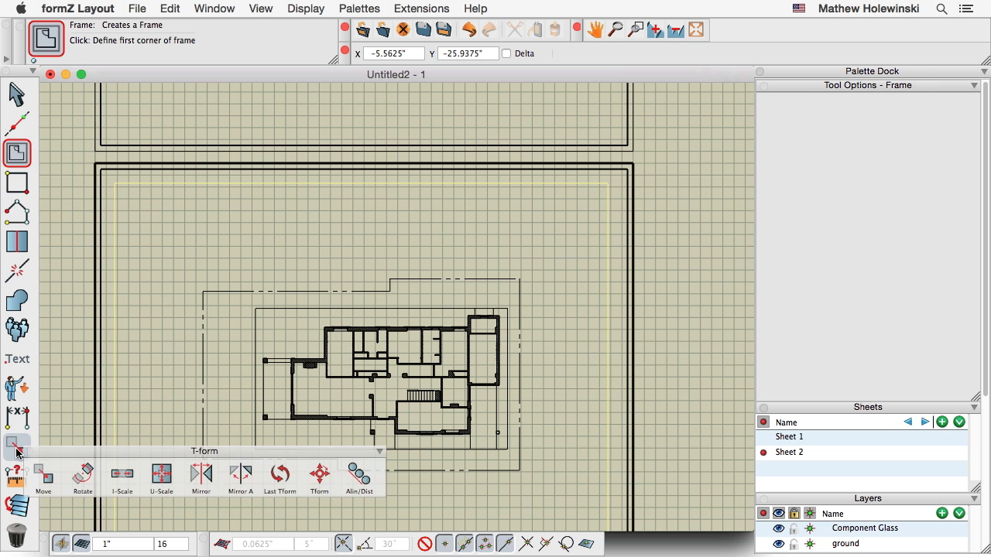
Tear off the Dimensions tools, activate Hatch, move its pattern palette aside and look over the floor plan
{"action": "mouse_move", "coordinate": [17, 481]}
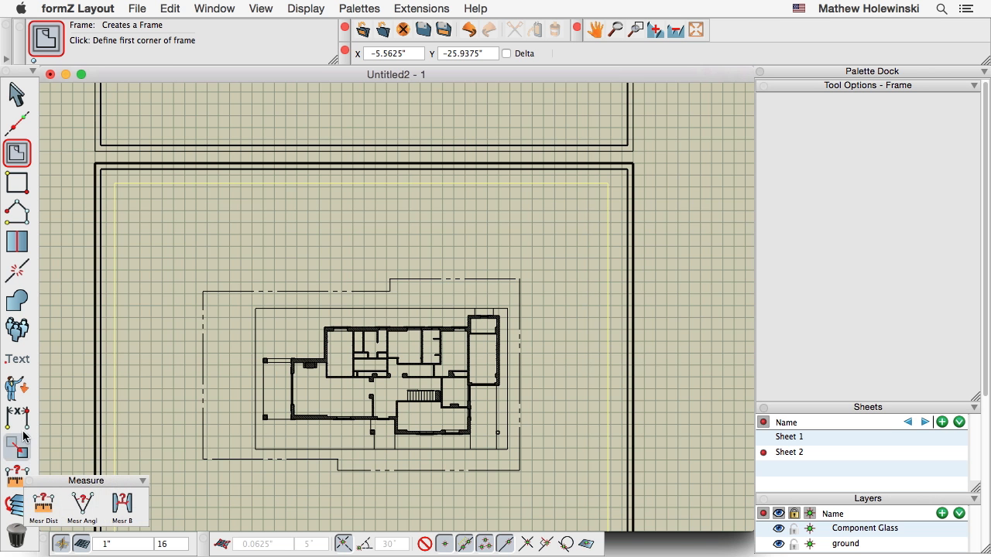
{"action": "mouse_move", "coordinate": [13, 418]}
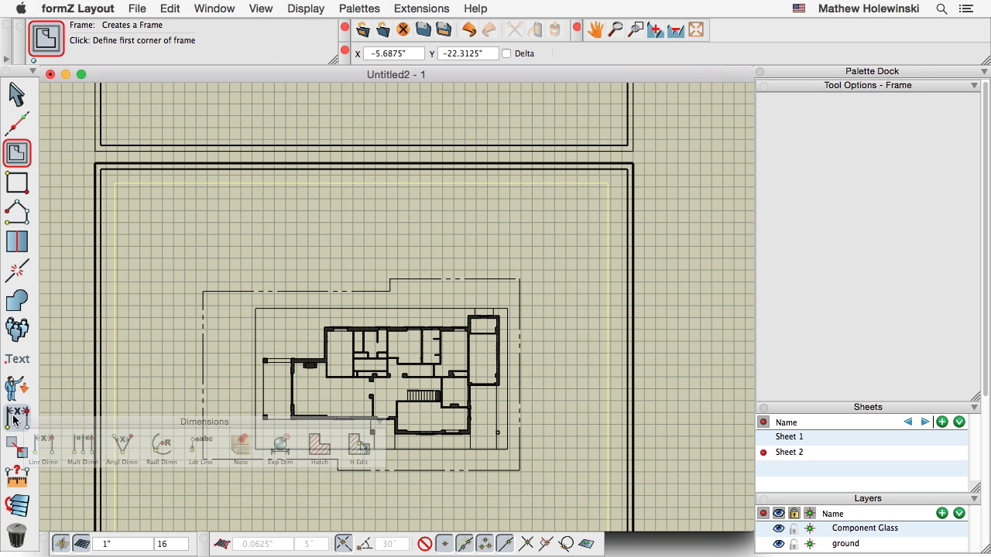
{"action": "left_click_drag", "start_coordinate": [50, 422], "coordinate": [66, 465]}
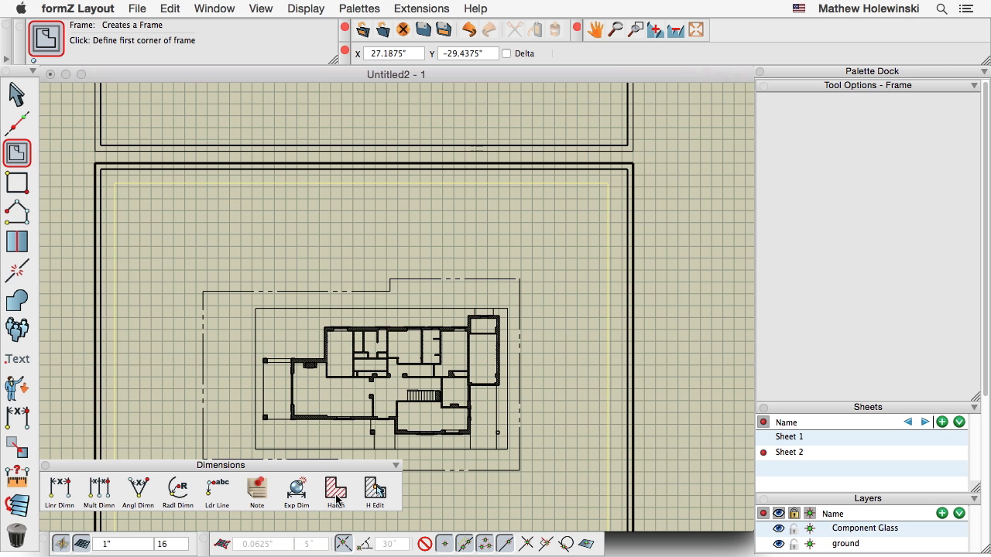
{"action": "left_click", "coordinate": [336, 489]}
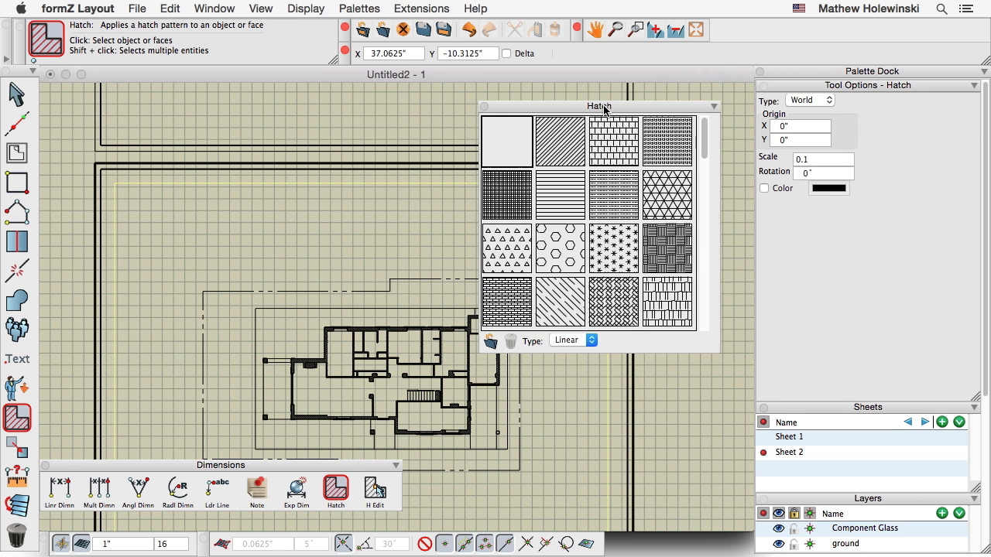
{"action": "left_click_drag", "start_coordinate": [599, 110], "coordinate": [643, 94]}
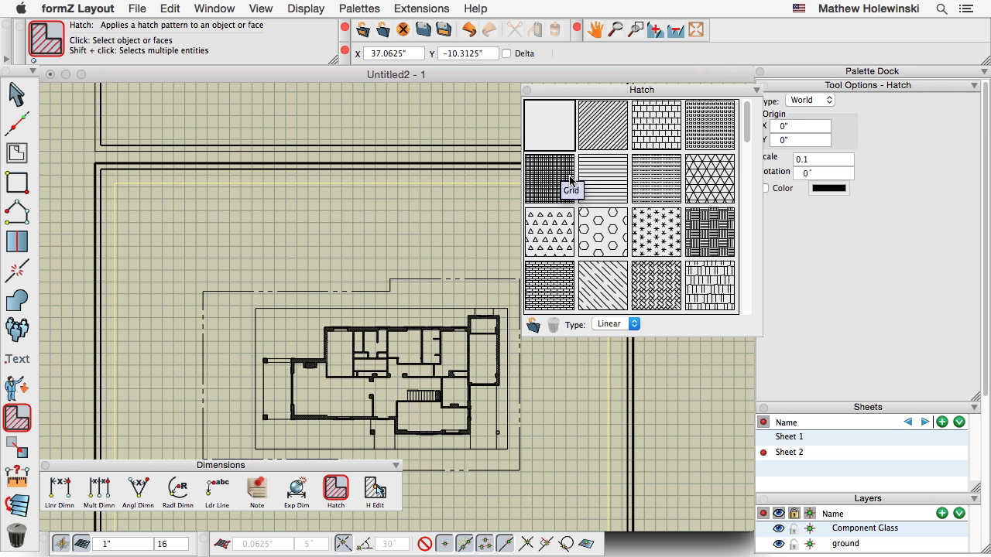
{"action": "scroll", "coordinate": [394, 325], "scroll_direction": "down", "scroll_amount": 2}
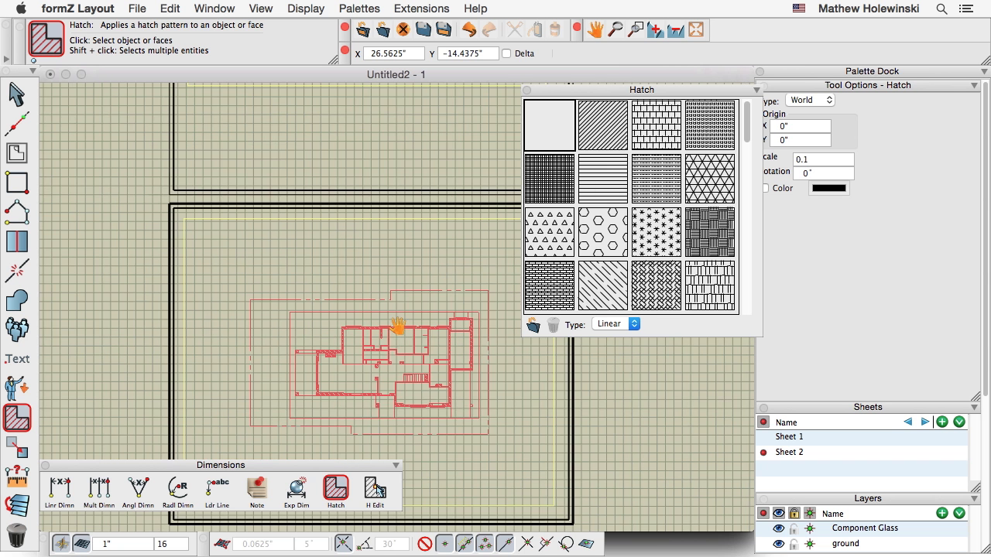
{"action": "middle_click_drag", "start_coordinate": [394, 325], "coordinate": [387, 288]}
{"action": "scroll", "coordinate": [395, 313], "scroll_direction": "up", "scroll_amount": 4}
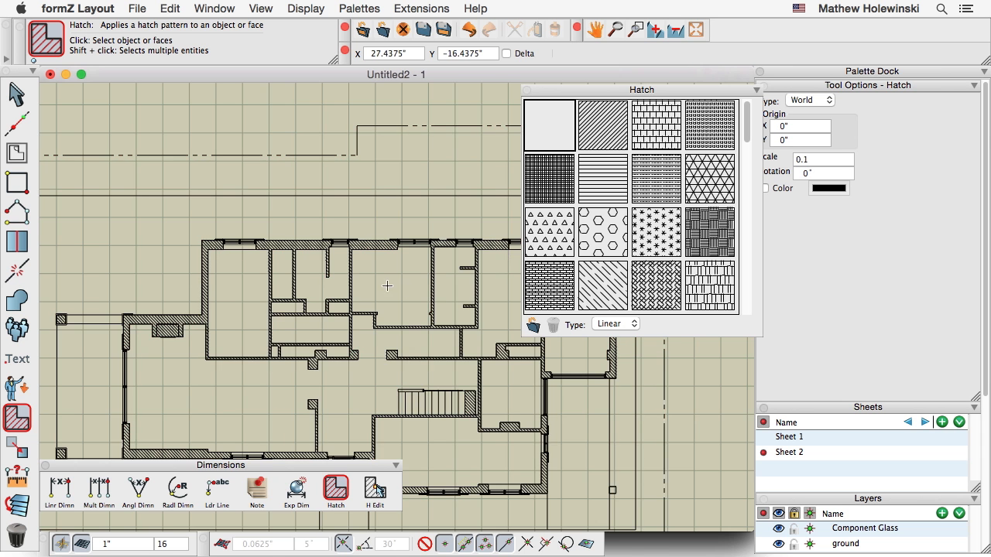
{"action": "scroll", "coordinate": [320, 274], "scroll_direction": "down", "scroll_amount": 2}
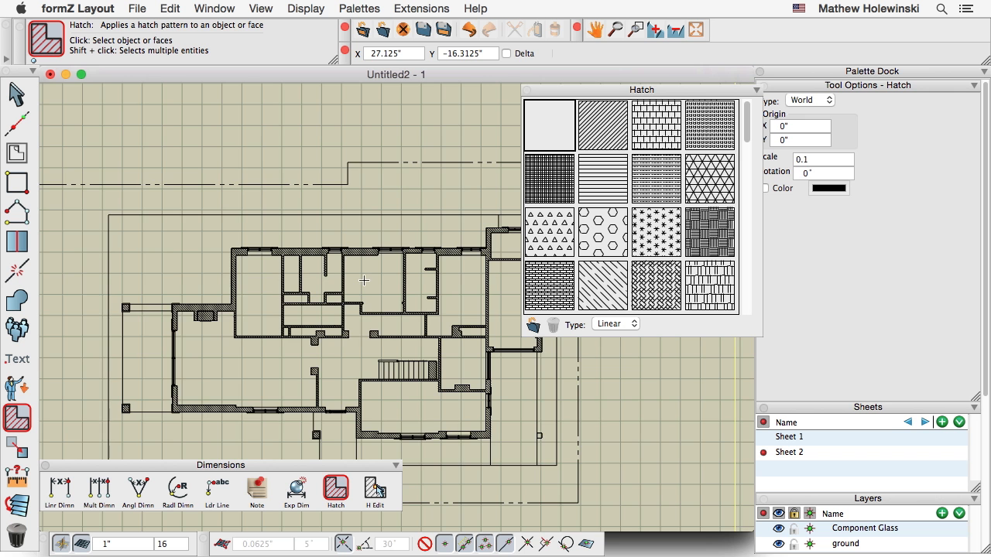
{"action": "scroll", "coordinate": [364, 280], "scroll_direction": "down", "scroll_amount": 1}
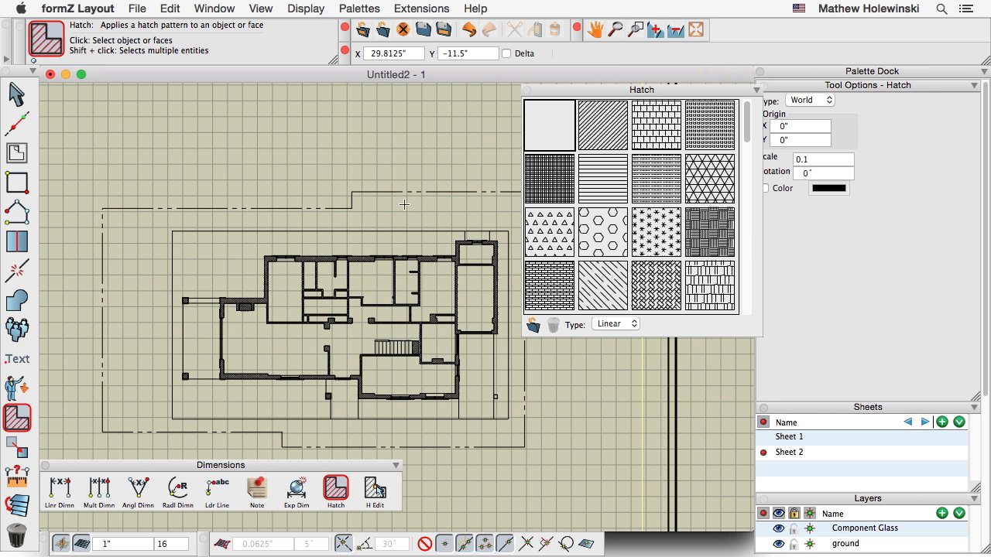
Draw an open five-segment vector line along the front elevation's ground line, sloping down at one end and zigzagging at the other
{"action": "middle_click_drag", "start_coordinate": [405, 206], "coordinate": [400, 356]}
{"action": "scroll", "coordinate": [379, 292], "scroll_direction": "down", "scroll_amount": 1}
{"action": "middle_click_drag", "start_coordinate": [378, 292], "coordinate": [398, 360]}
{"action": "scroll", "coordinate": [378, 203], "scroll_direction": "down", "scroll_amount": 1}
{"action": "middle_click_drag", "start_coordinate": [378, 203], "coordinate": [381, 375]}
{"action": "scroll", "coordinate": [365, 334], "scroll_direction": "up", "scroll_amount": 1}
{"action": "scroll", "coordinate": [356, 307], "scroll_direction": "up", "scroll_amount": 1}
{"action": "middle_click_drag", "start_coordinate": [356, 306], "coordinate": [294, 317]}
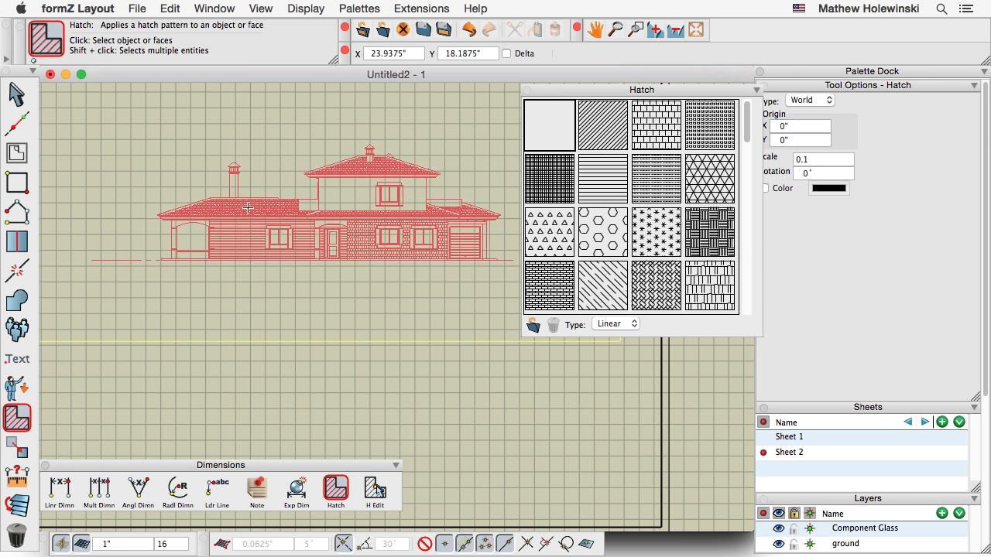
{"action": "left_click", "coordinate": [17, 213]}
{"action": "left_click", "coordinate": [67, 289]}
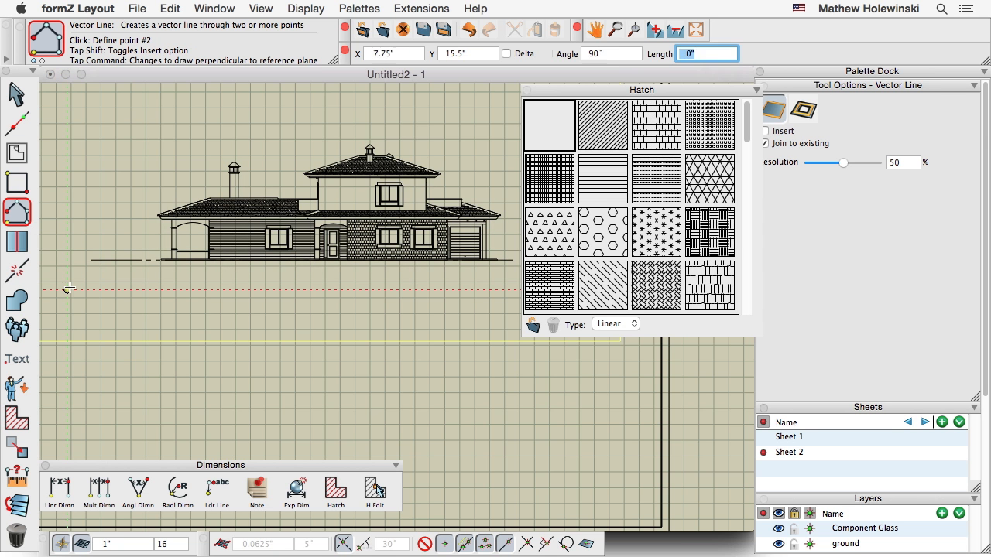
{"action": "left_click", "coordinate": [91, 261]}
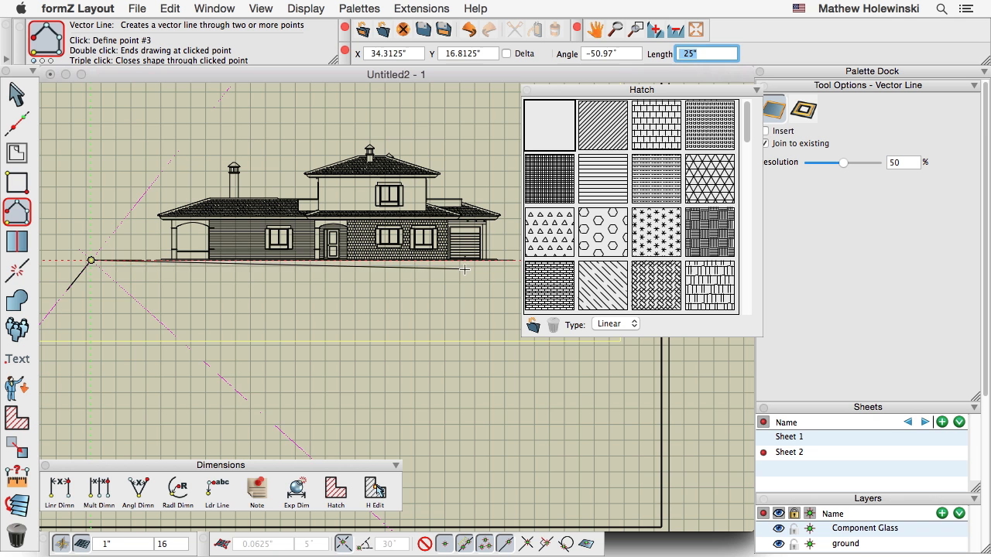
{"action": "left_click", "coordinate": [512, 261]}
{"action": "left_click", "coordinate": [487, 285]}
{"action": "left_click", "coordinate": [507, 307]}
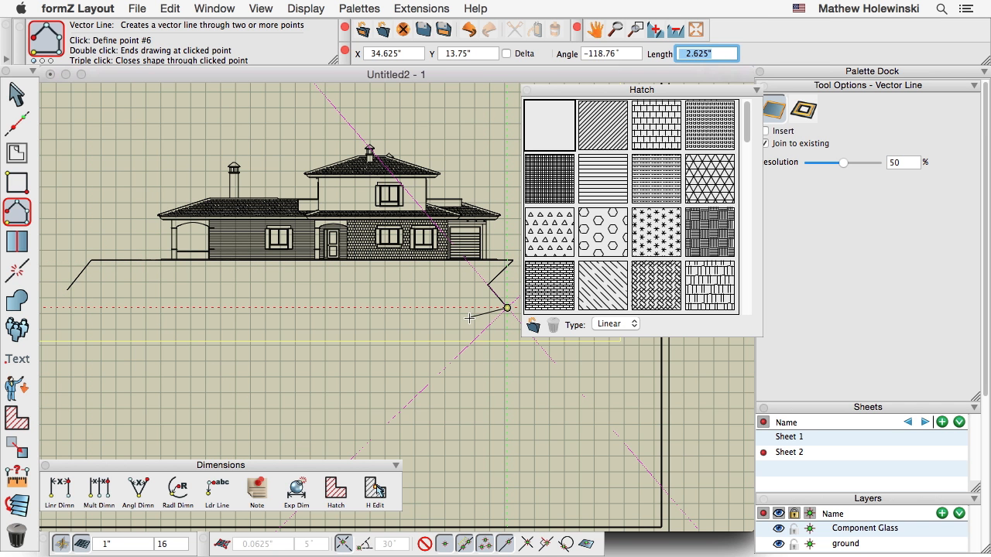
{"action": "double_click", "coordinate": [469, 318]}
{"action": "key", "text": "p"}
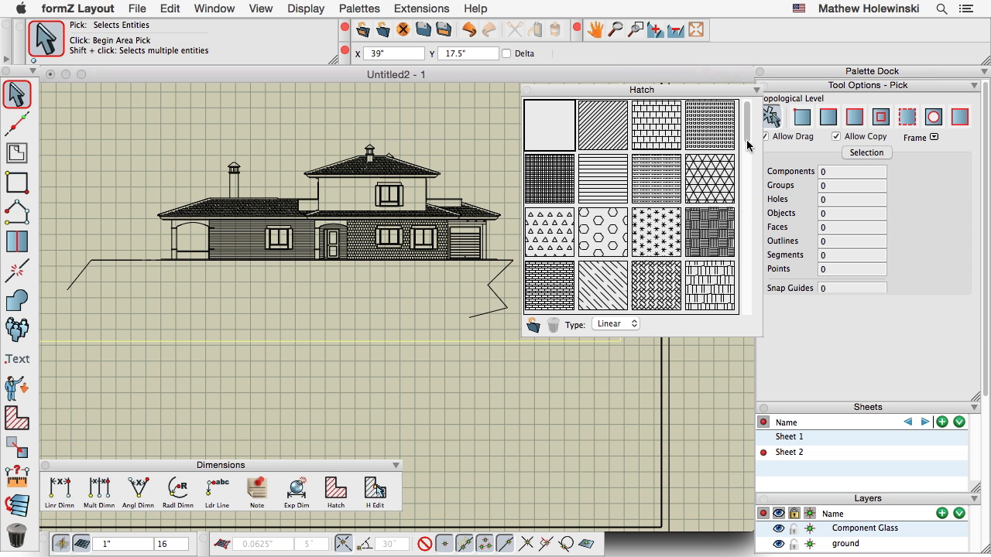
Apply the stippled sand-like hatch pattern to the ground outline below the front elevation and inspect the result
{"action": "scroll", "coordinate": [724, 267], "scroll_direction": "down", "scroll_amount": 2}
{"action": "mouse_move", "coordinate": [689, 288]}
{"action": "left_mouse_down"}
{"action": "mouse_move", "coordinate": [497, 281]}
{"action": "mouse_move", "coordinate": [493, 295]}
{"action": "mouse_move", "coordinate": [505, 288]}
{"action": "left_mouse_up"}
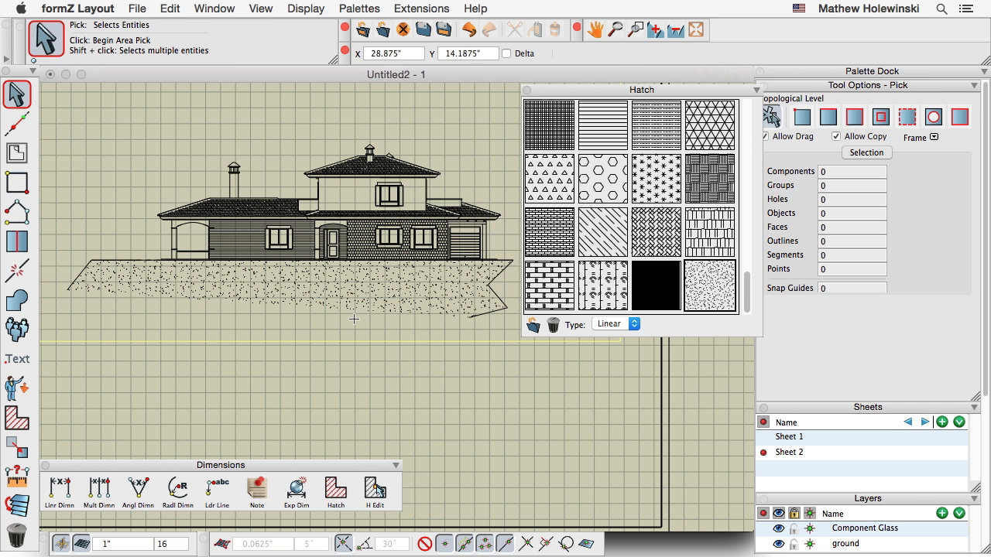
{"action": "scroll", "coordinate": [285, 298], "scroll_direction": "down", "scroll_amount": 1}
{"action": "scroll", "coordinate": [281, 294], "scroll_direction": "up", "scroll_amount": 2}
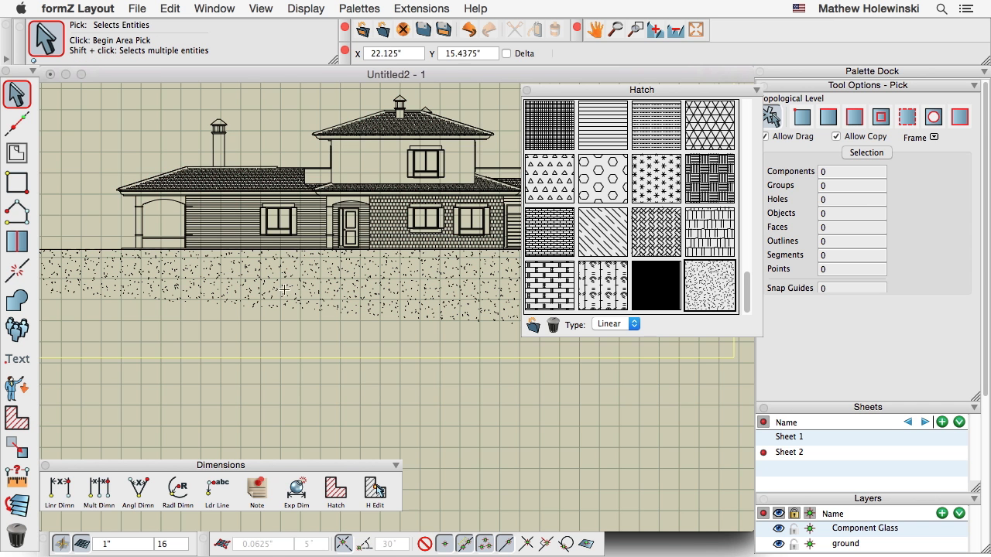
{"action": "scroll", "coordinate": [284, 291], "scroll_direction": "down", "scroll_amount": 2}
{"action": "middle_click_drag", "start_coordinate": [333, 315], "coordinate": [457, 195]}
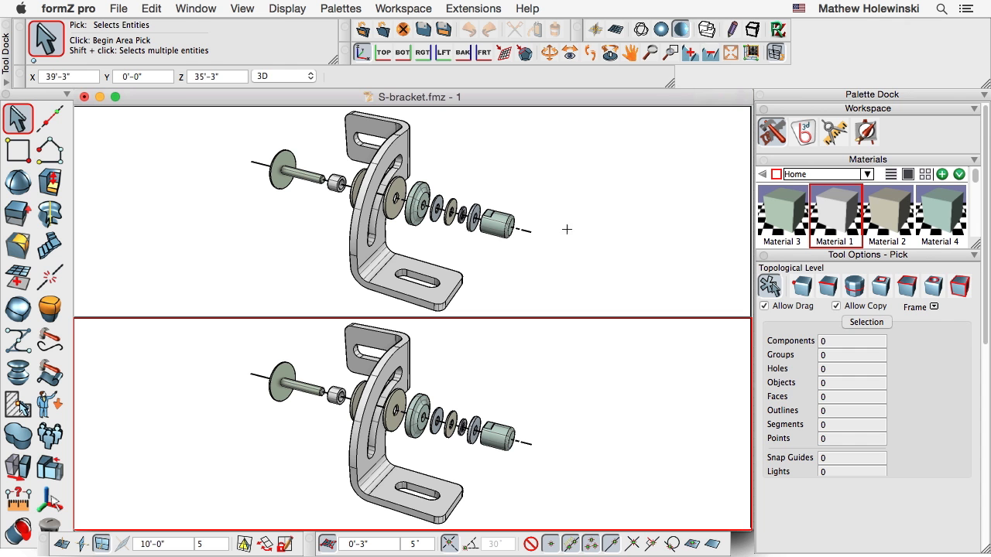
Render the S-bracket assembly as Hidden Line in both the lower and upper views and open the Display Options
{"action": "left_click", "coordinate": [708, 31]}
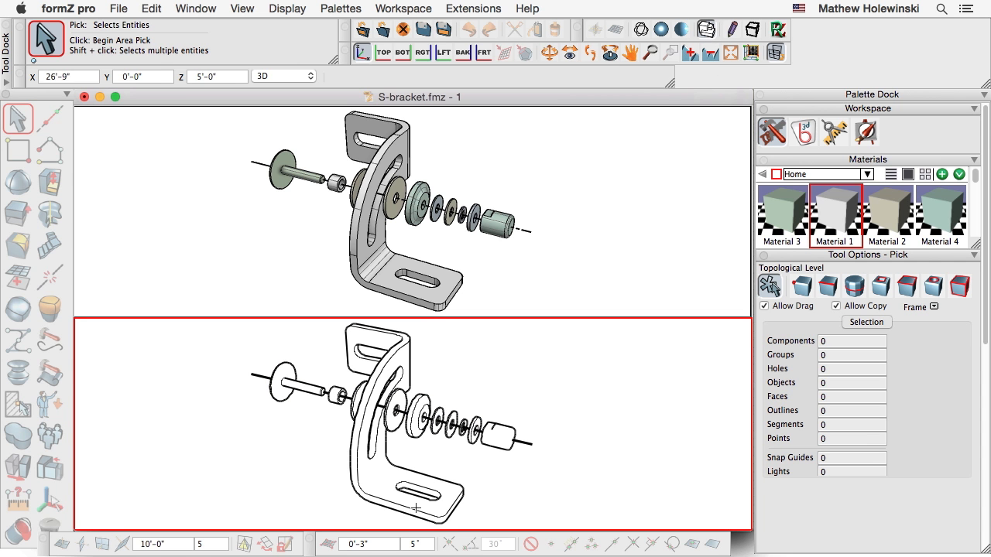
{"action": "left_click", "coordinate": [568, 155]}
{"action": "left_click", "coordinate": [707, 30]}
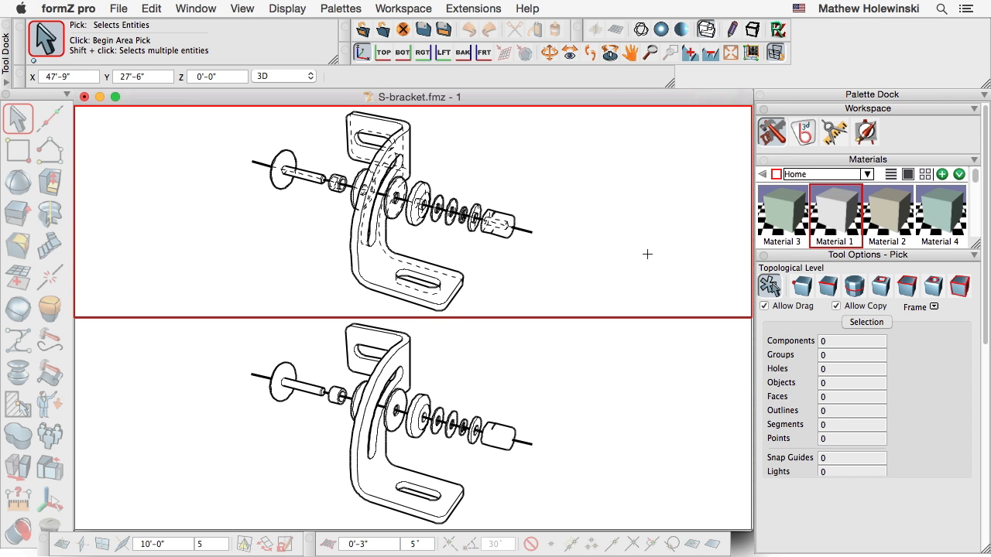
{"action": "left_click", "coordinate": [279, 9]}
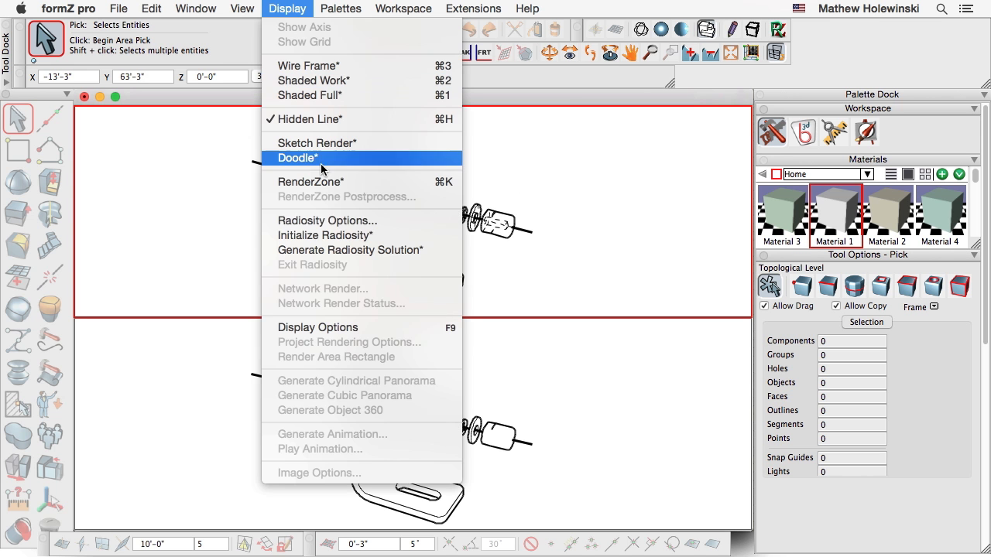
{"action": "left_click", "coordinate": [353, 328]}
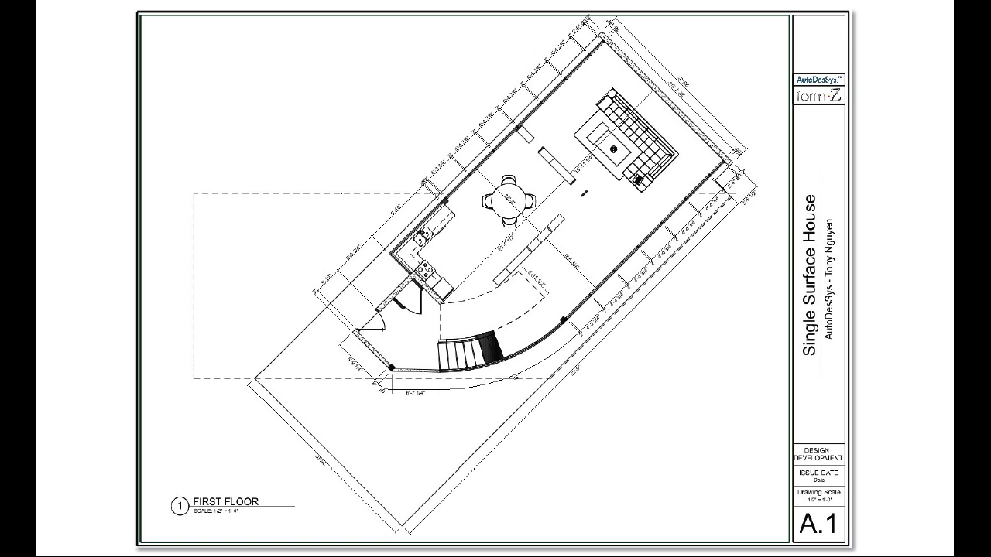
{"action": "key", "text": "Right"}
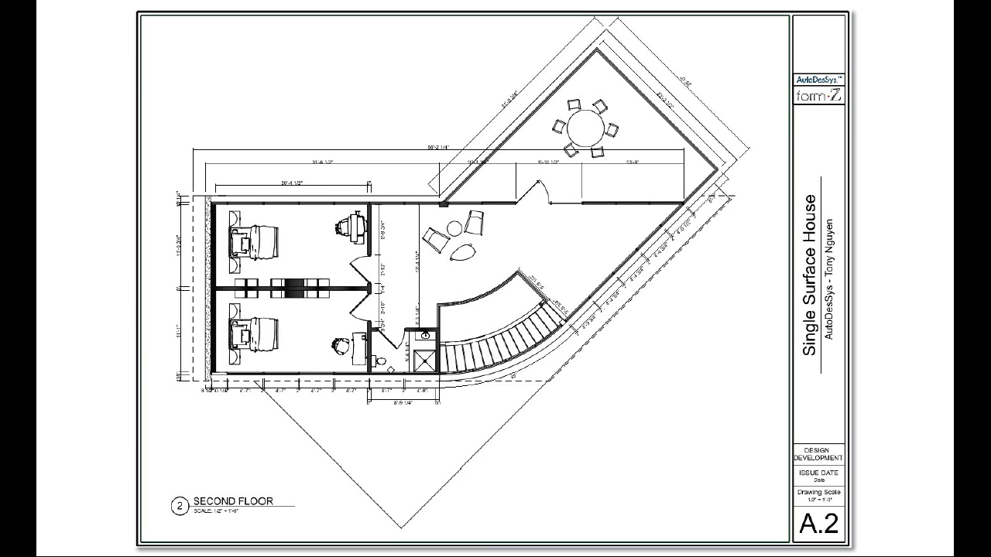
{"action": "key", "text": "Right"}
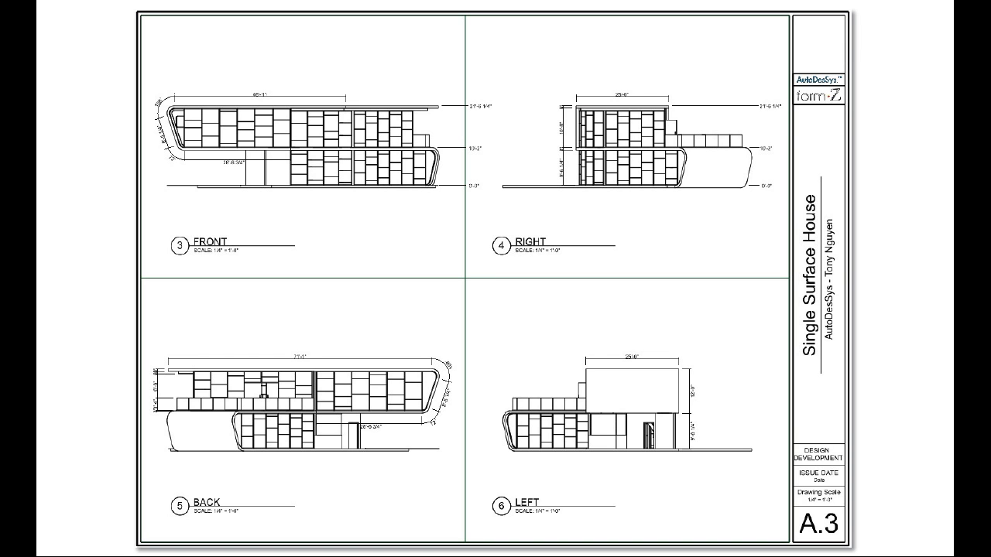
{"action": "key", "text": "Right"}
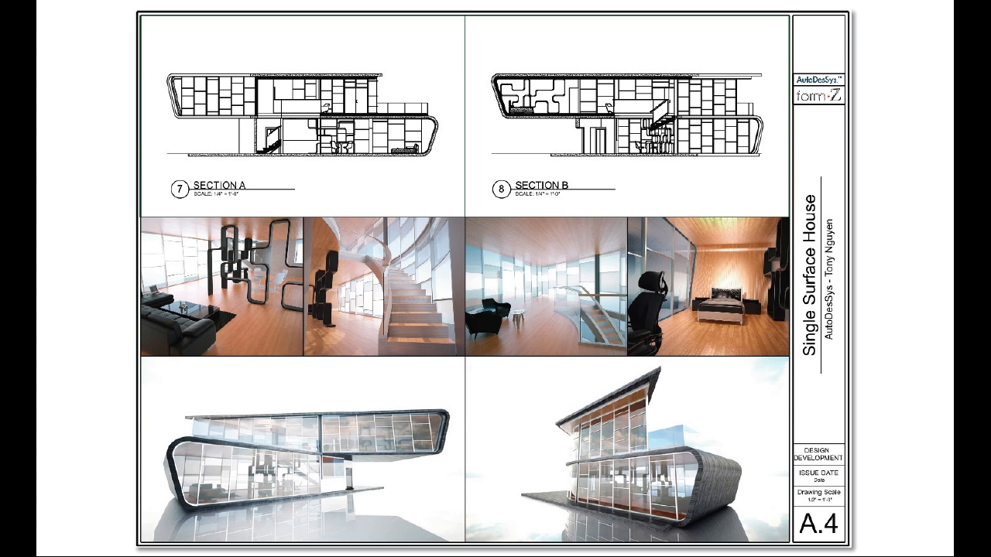